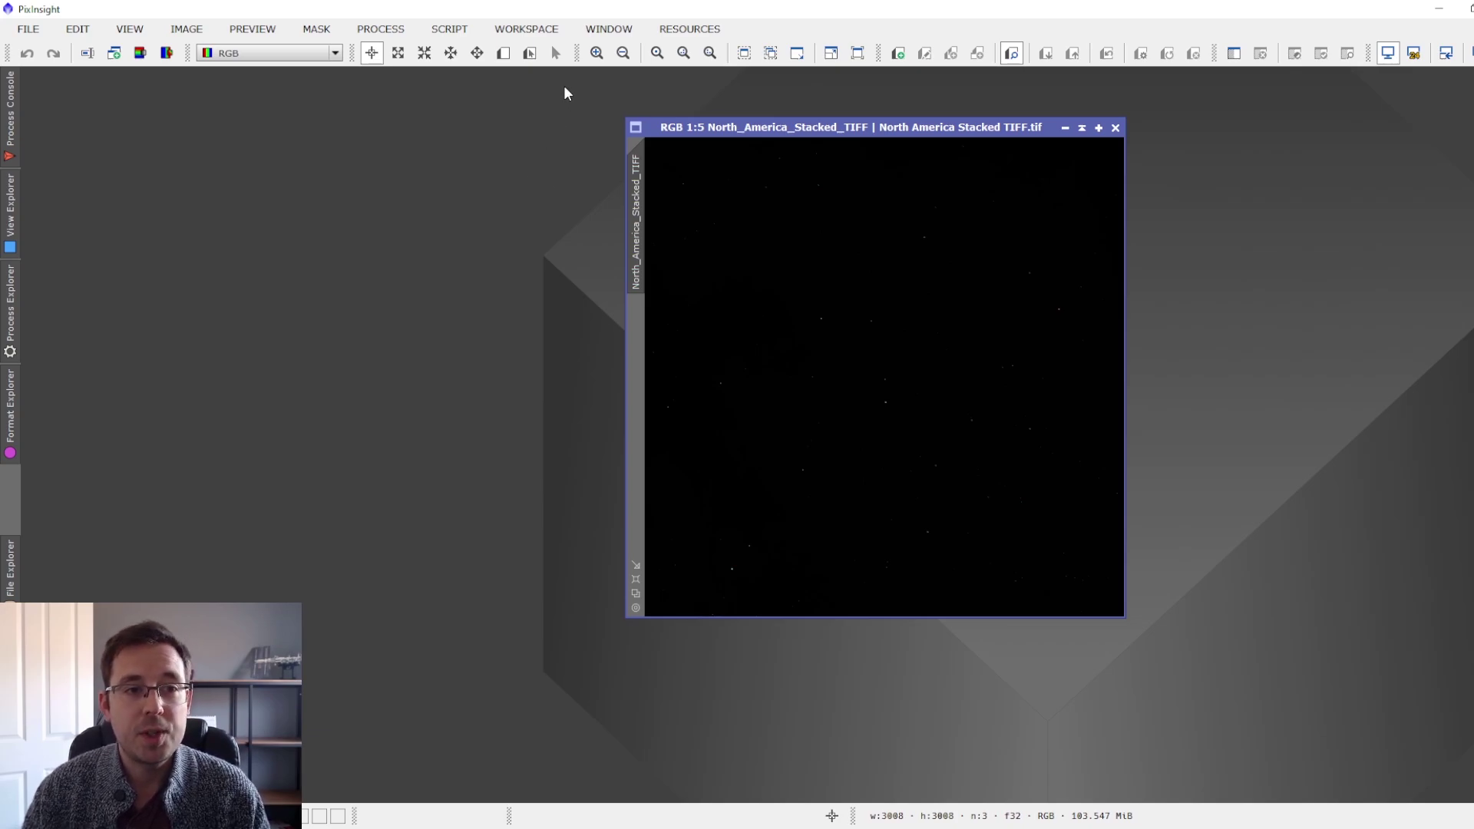
pyautogui.click(456, 33)
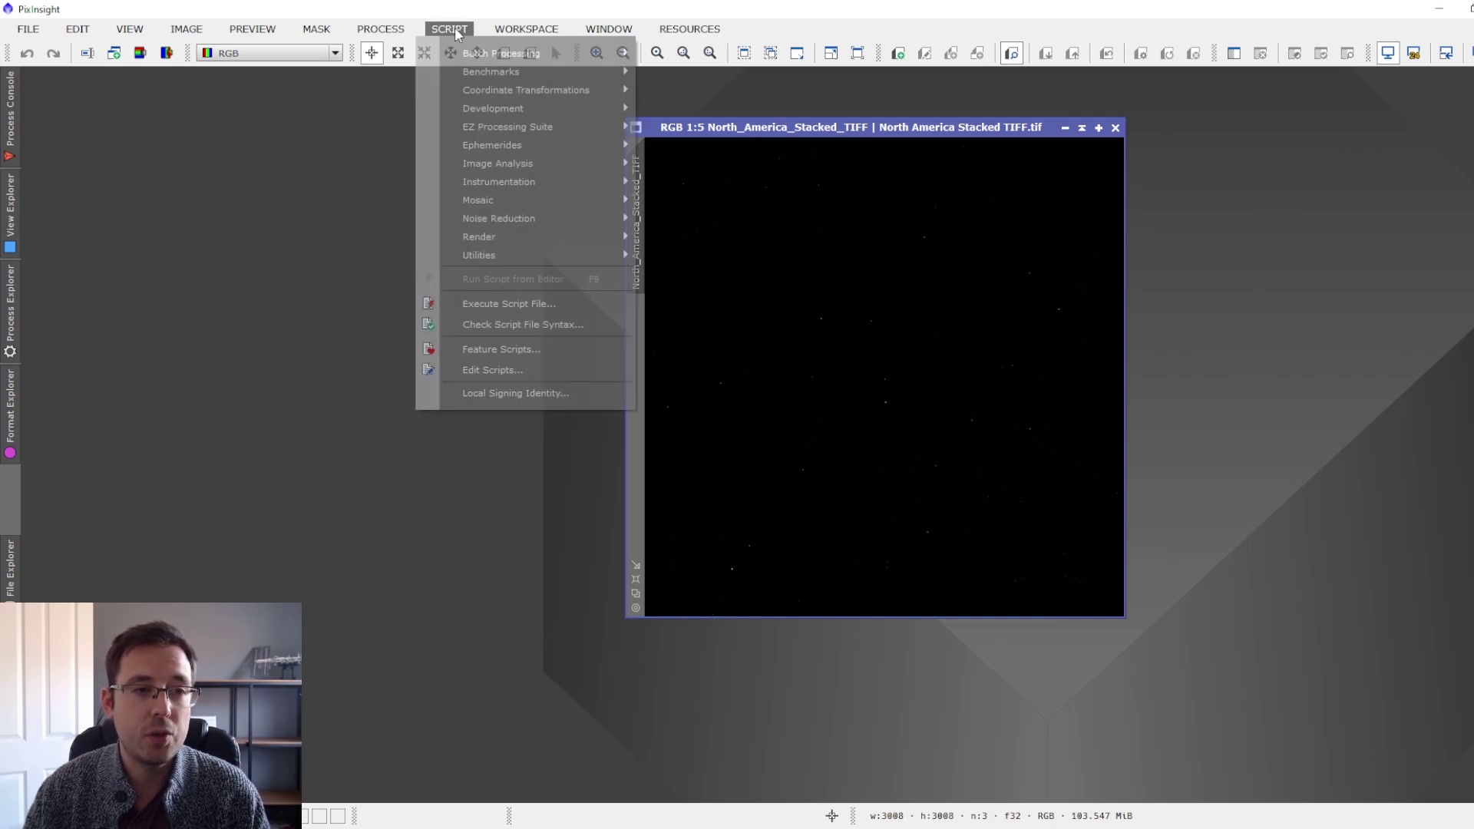
pyautogui.moveTo(541, 127)
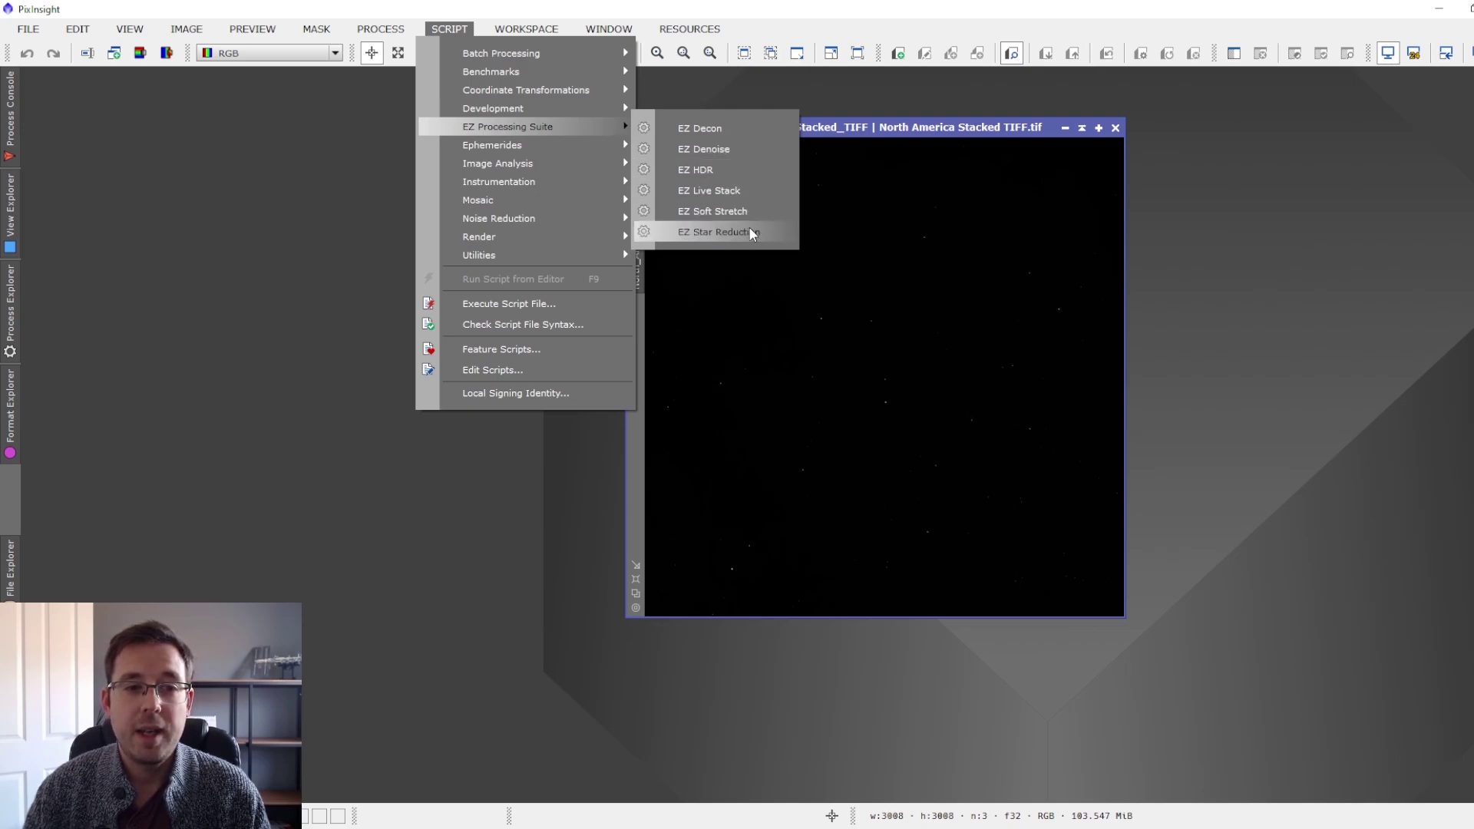
pyautogui.click(854, 12)
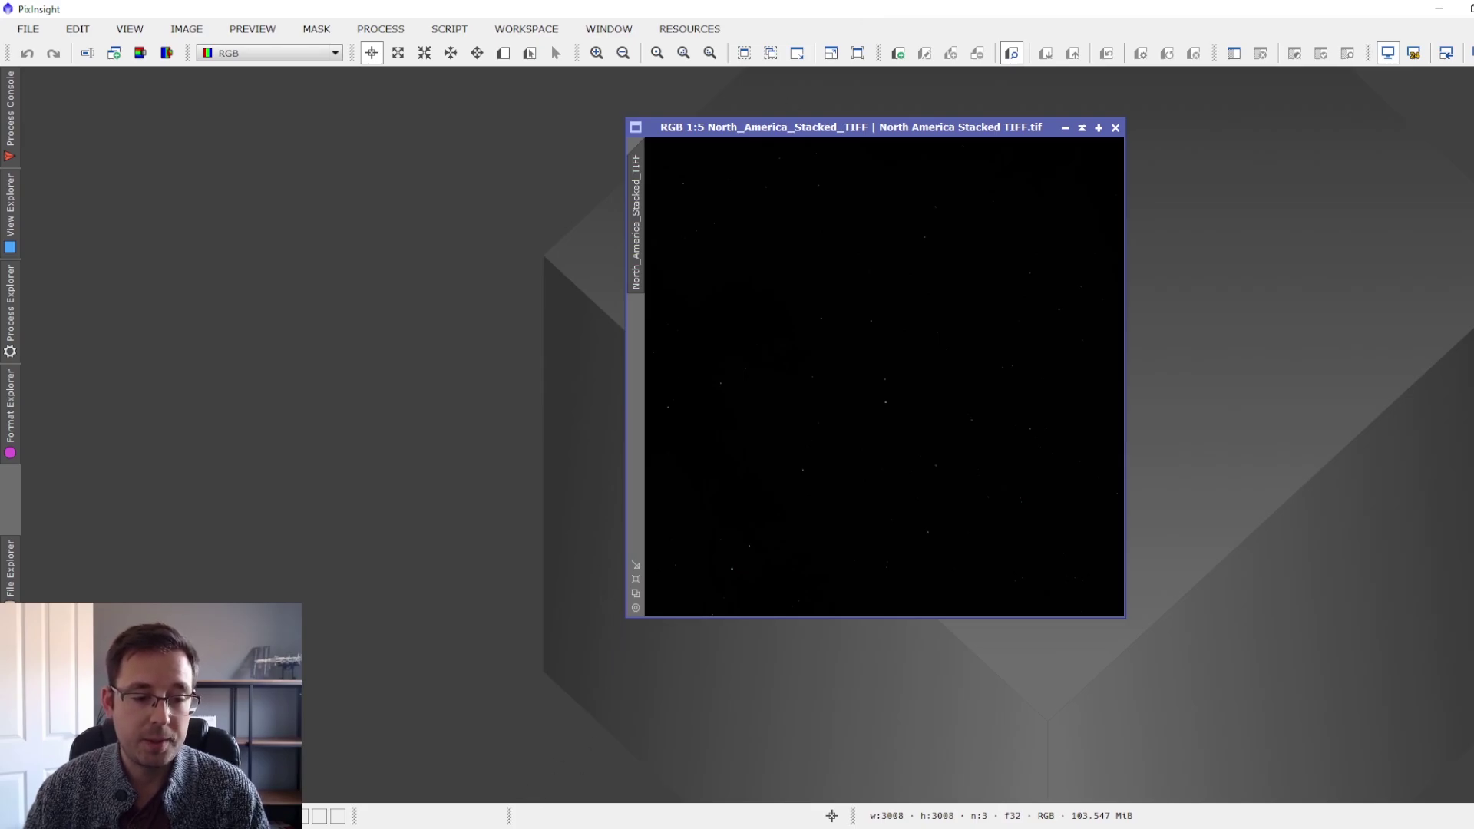
# Switch to the web browser, open the EZ Processing Suite Repository search result and copy the page's URL
pyautogui.click(496, 756)
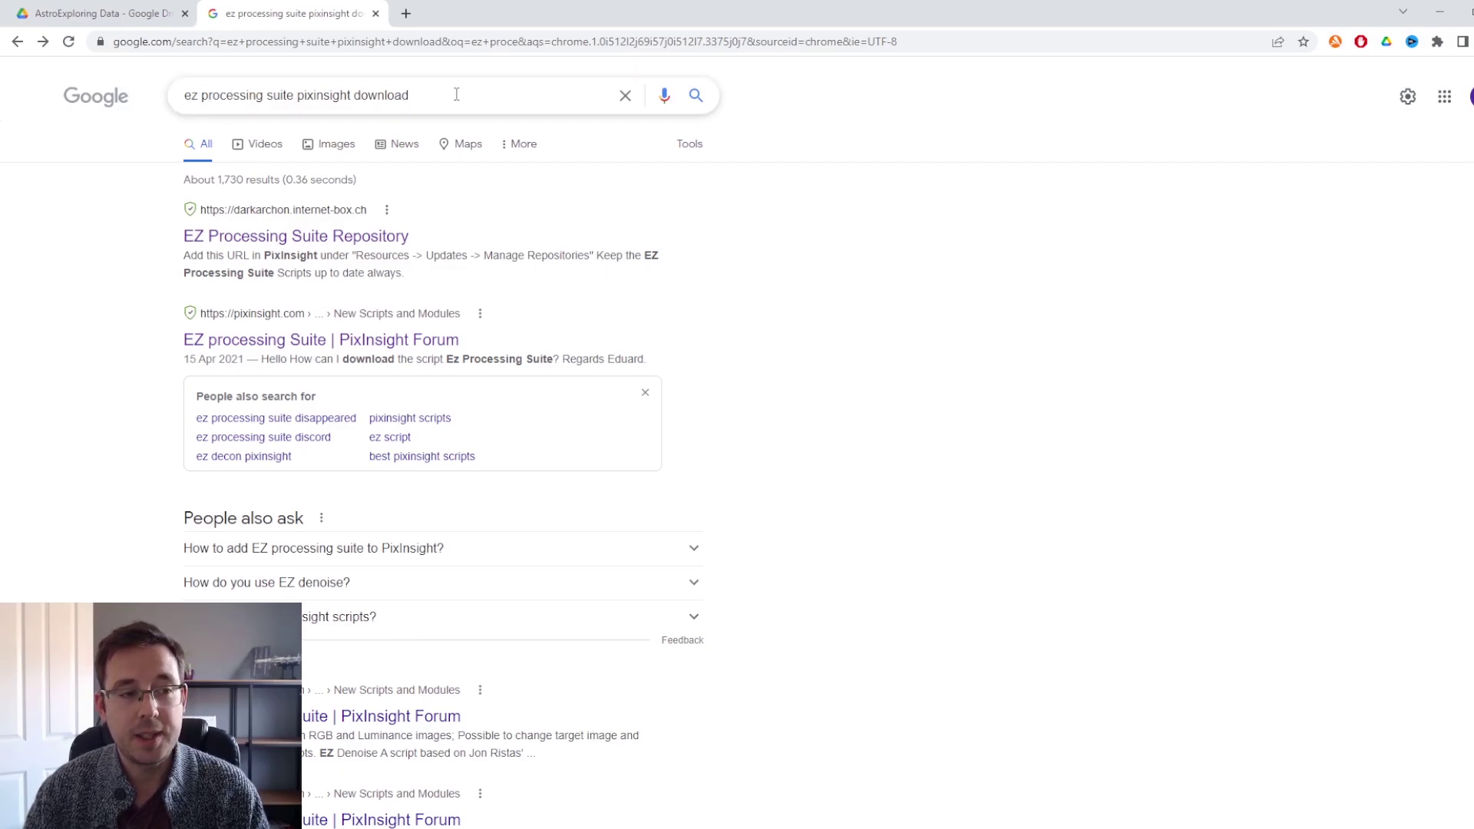
pyautogui.click(307, 238)
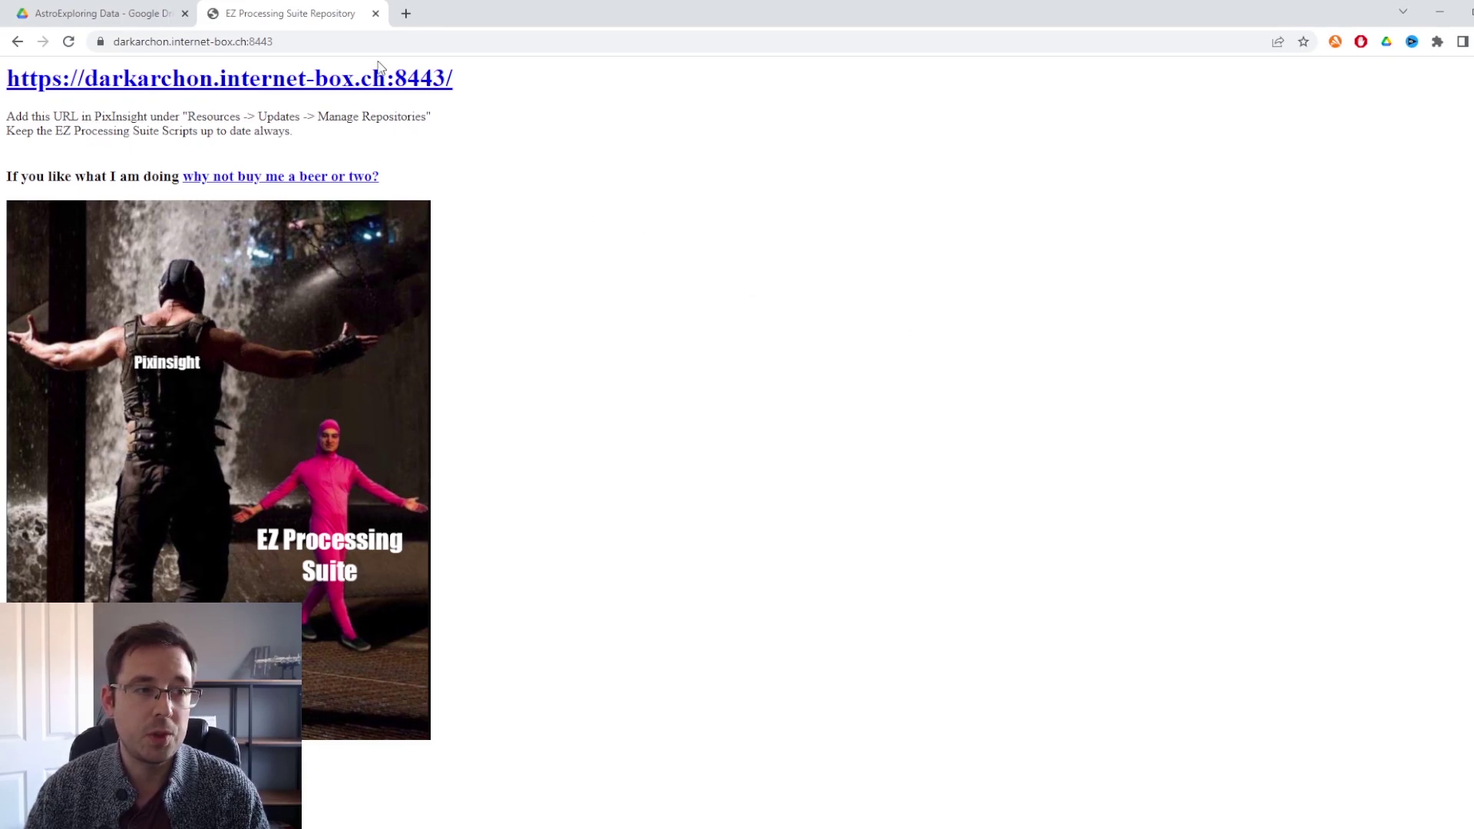
pyautogui.click(241, 43)
pyautogui.rightClick(240, 43)
pyautogui.click(384, 129)
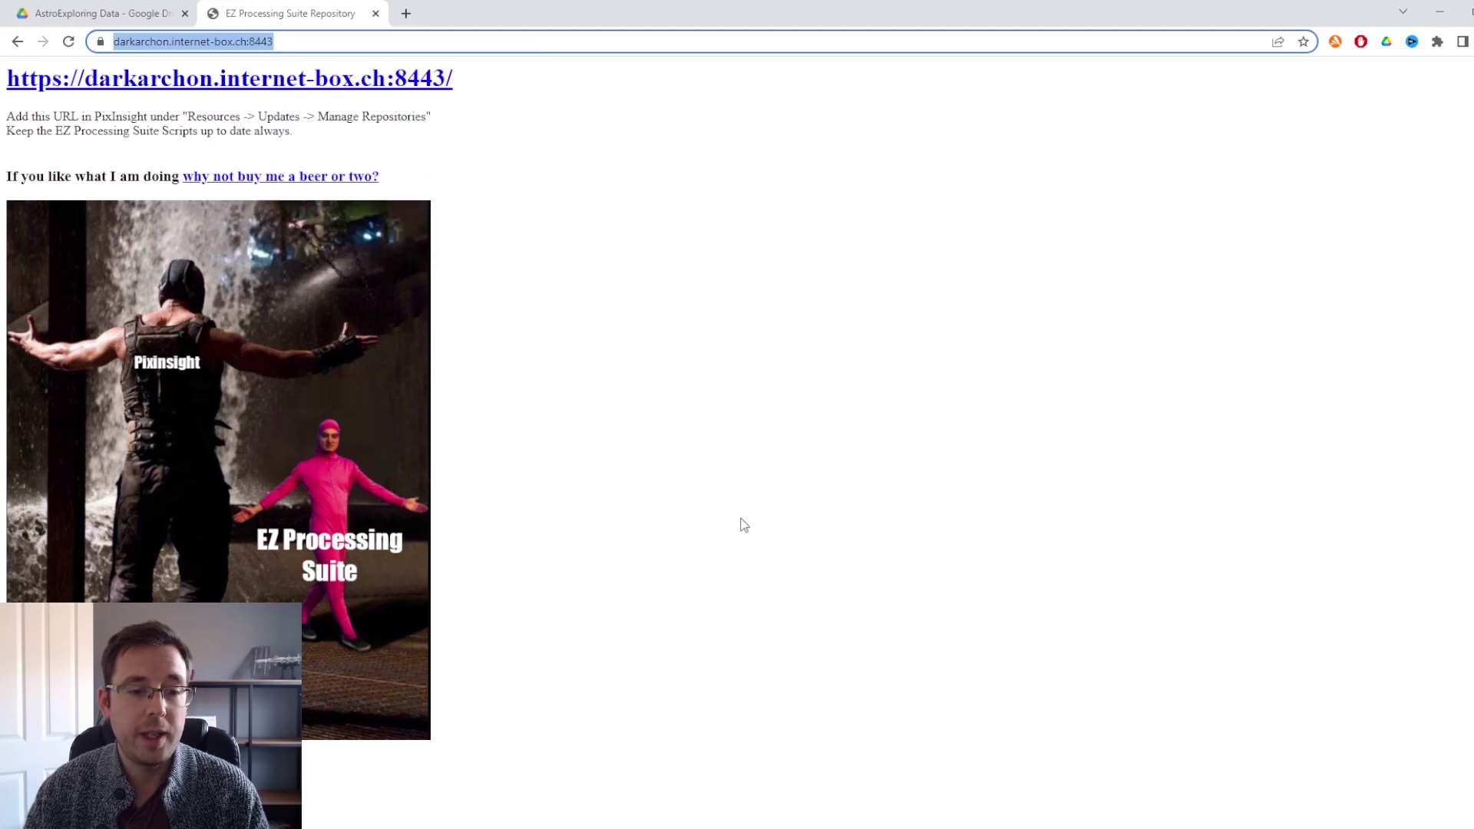
# Switch back to PixInsight, open the update repository manager and select the darkarchon.internet-box.ch:8443 repository
pyautogui.hotkey('alt', 'Tab')
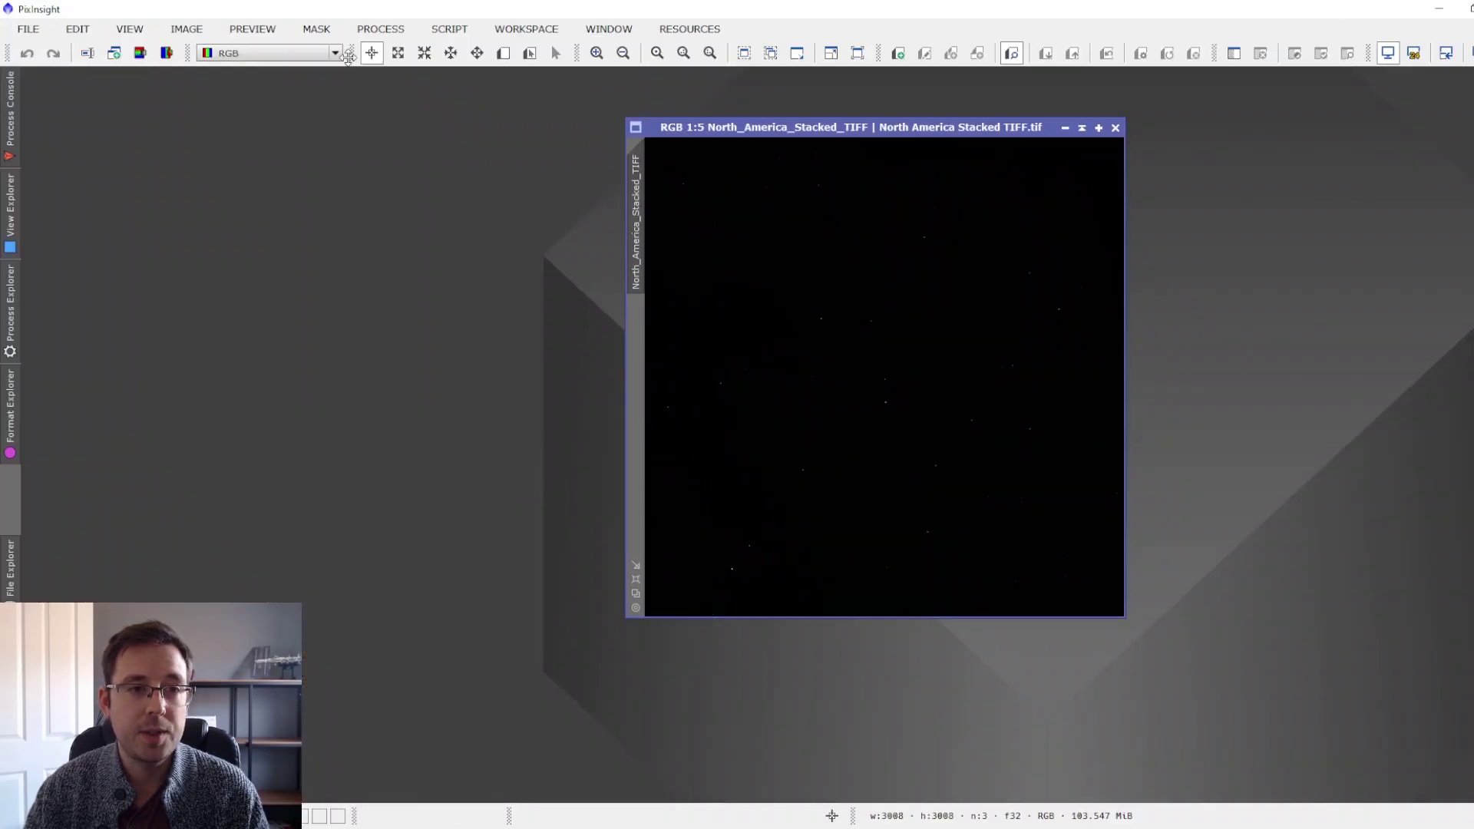
pyautogui.click(692, 31)
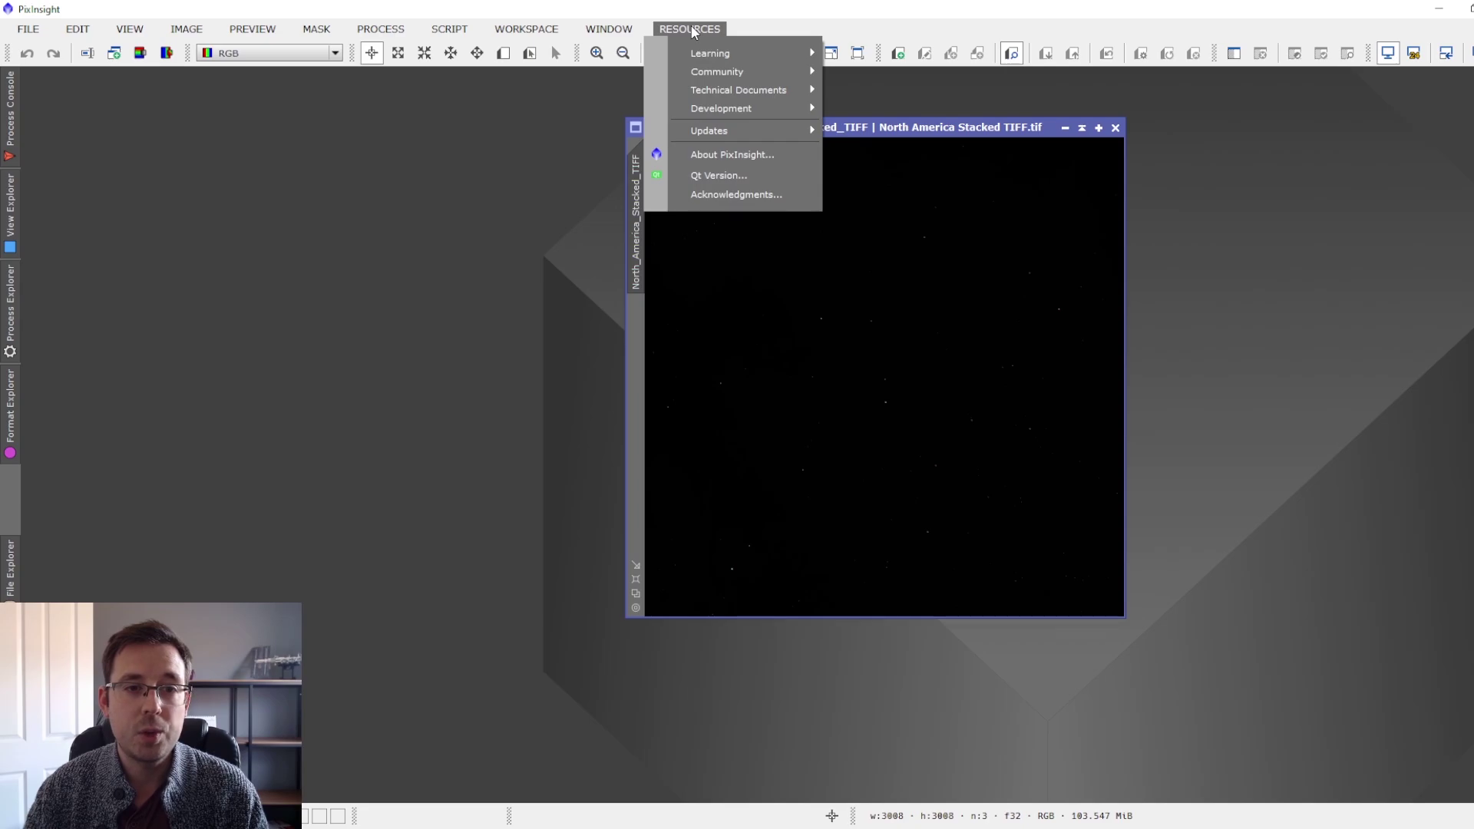
pyautogui.moveTo(777, 132)
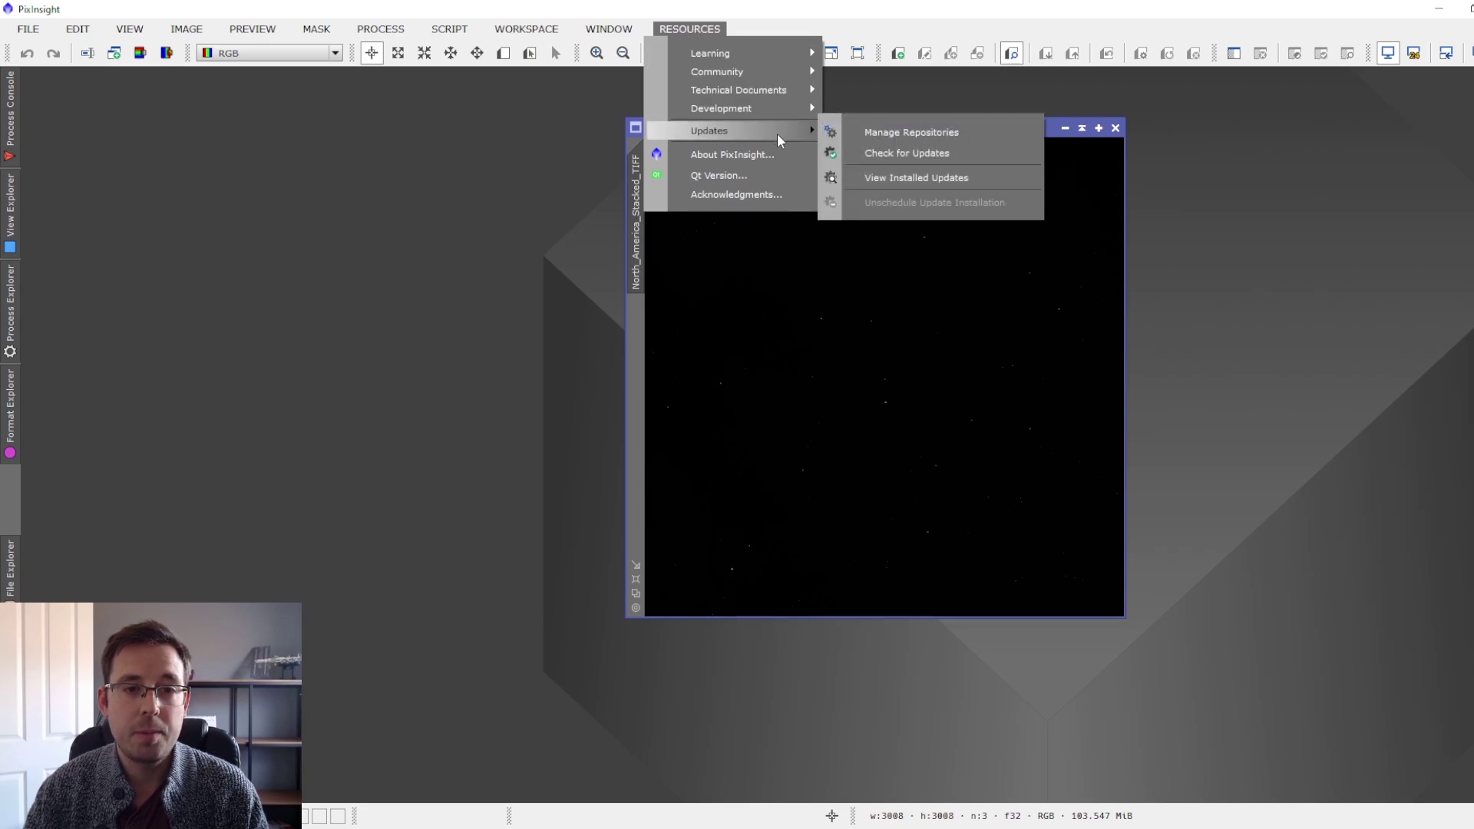
pyautogui.click(905, 132)
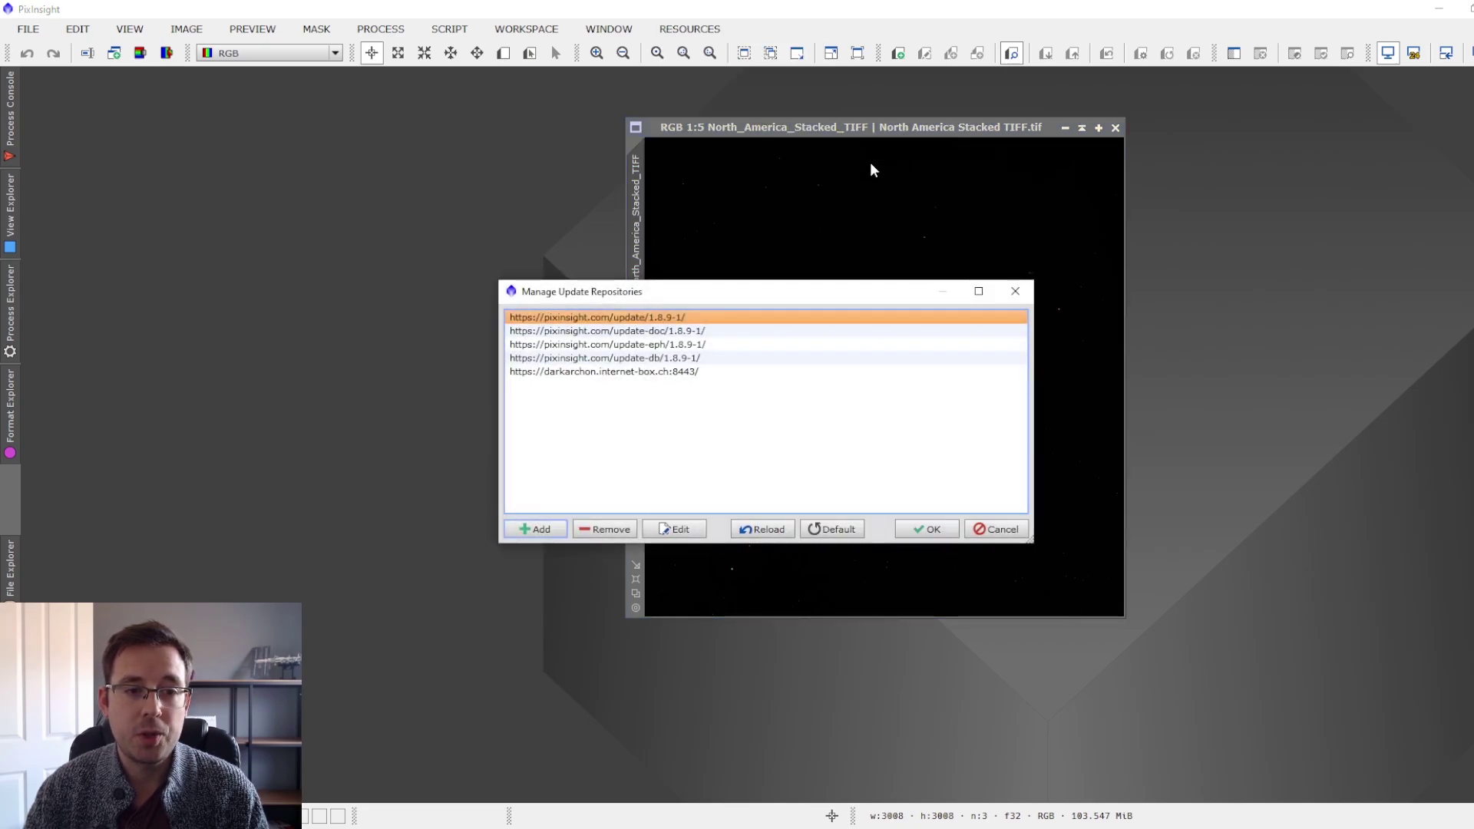
pyautogui.click(626, 372)
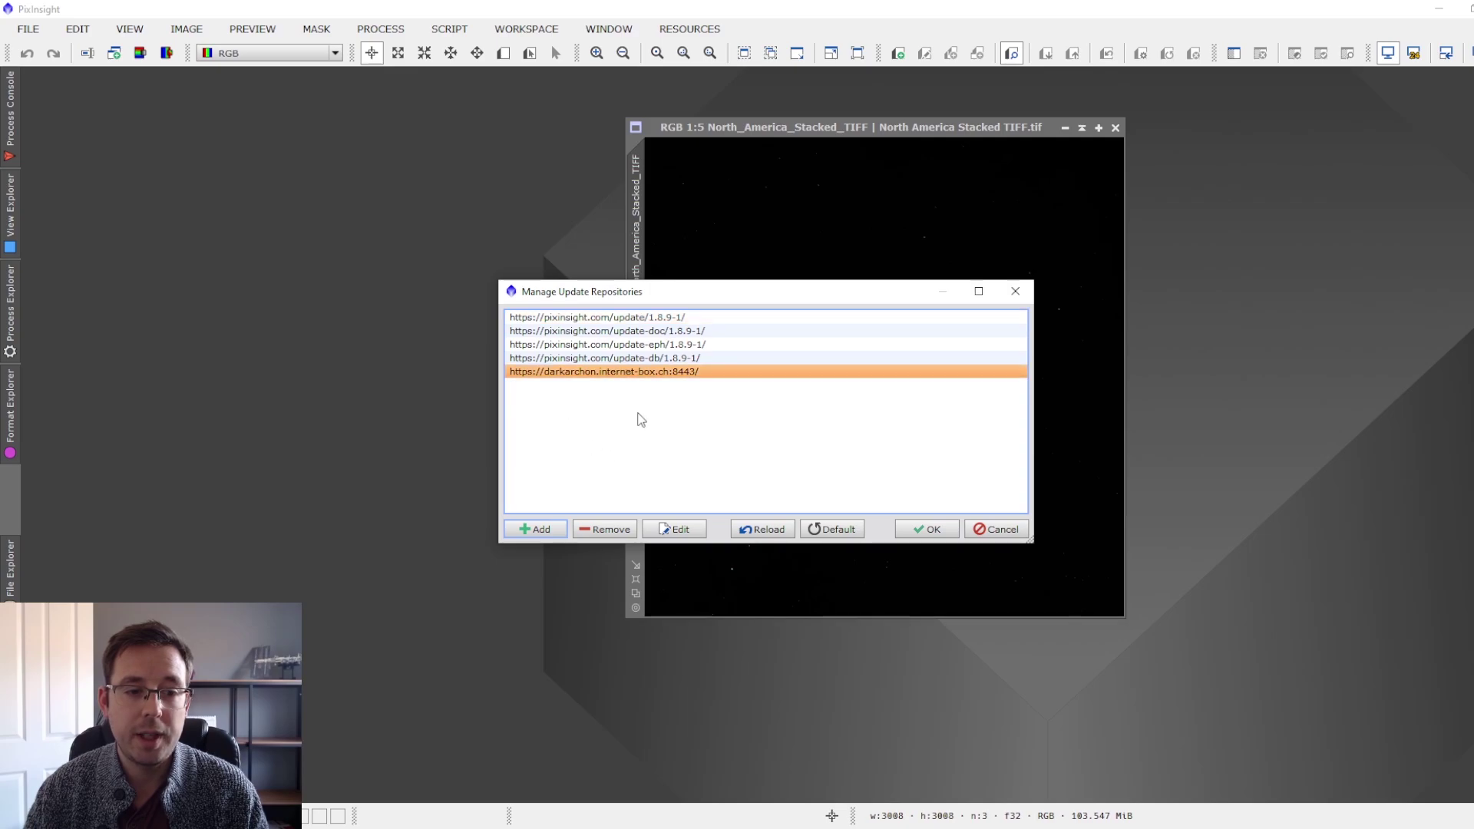
pyautogui.click(538, 541)
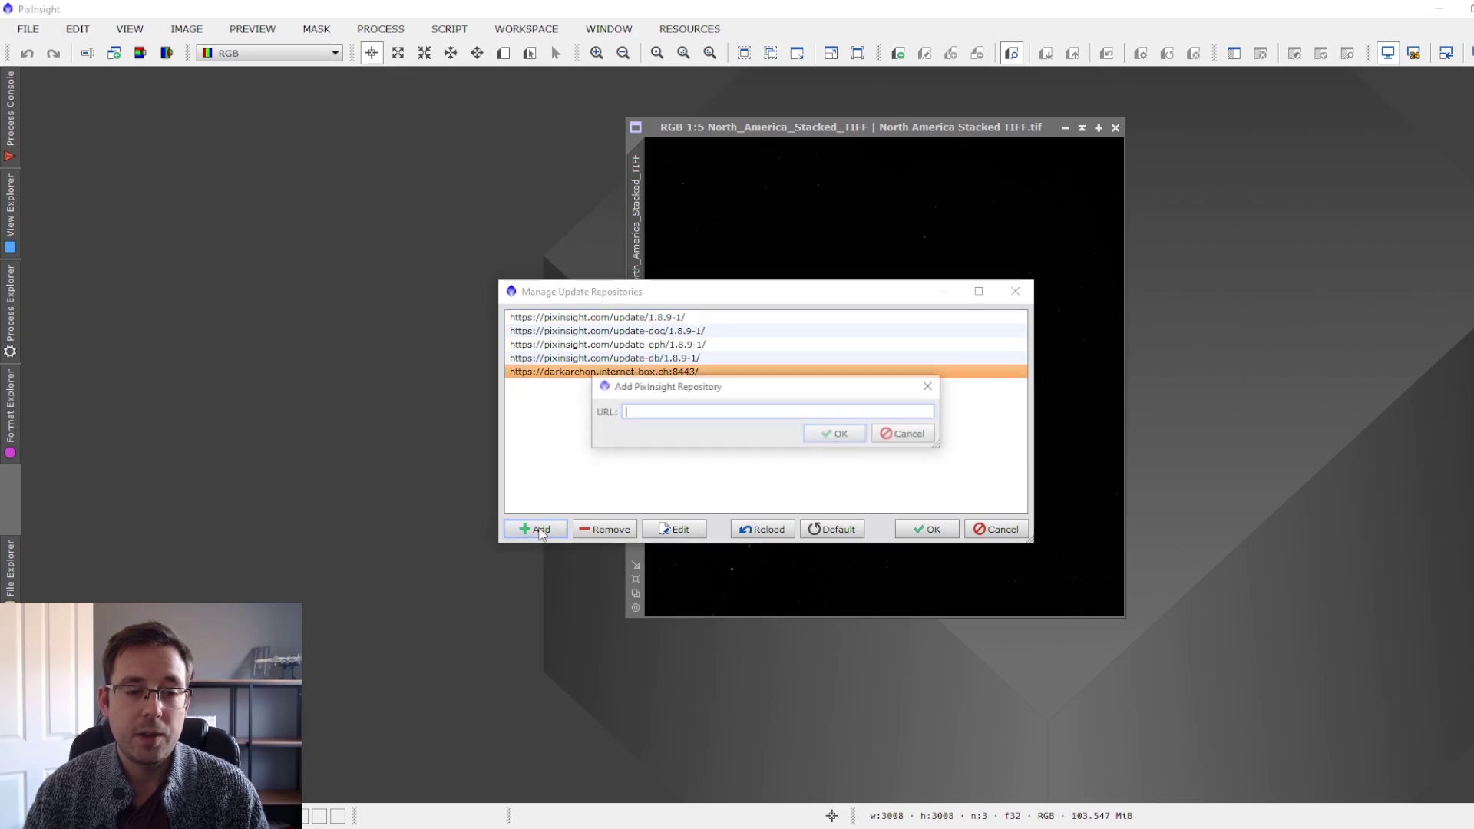
pyautogui.rightClick(665, 413)
pyautogui.click(733, 506)
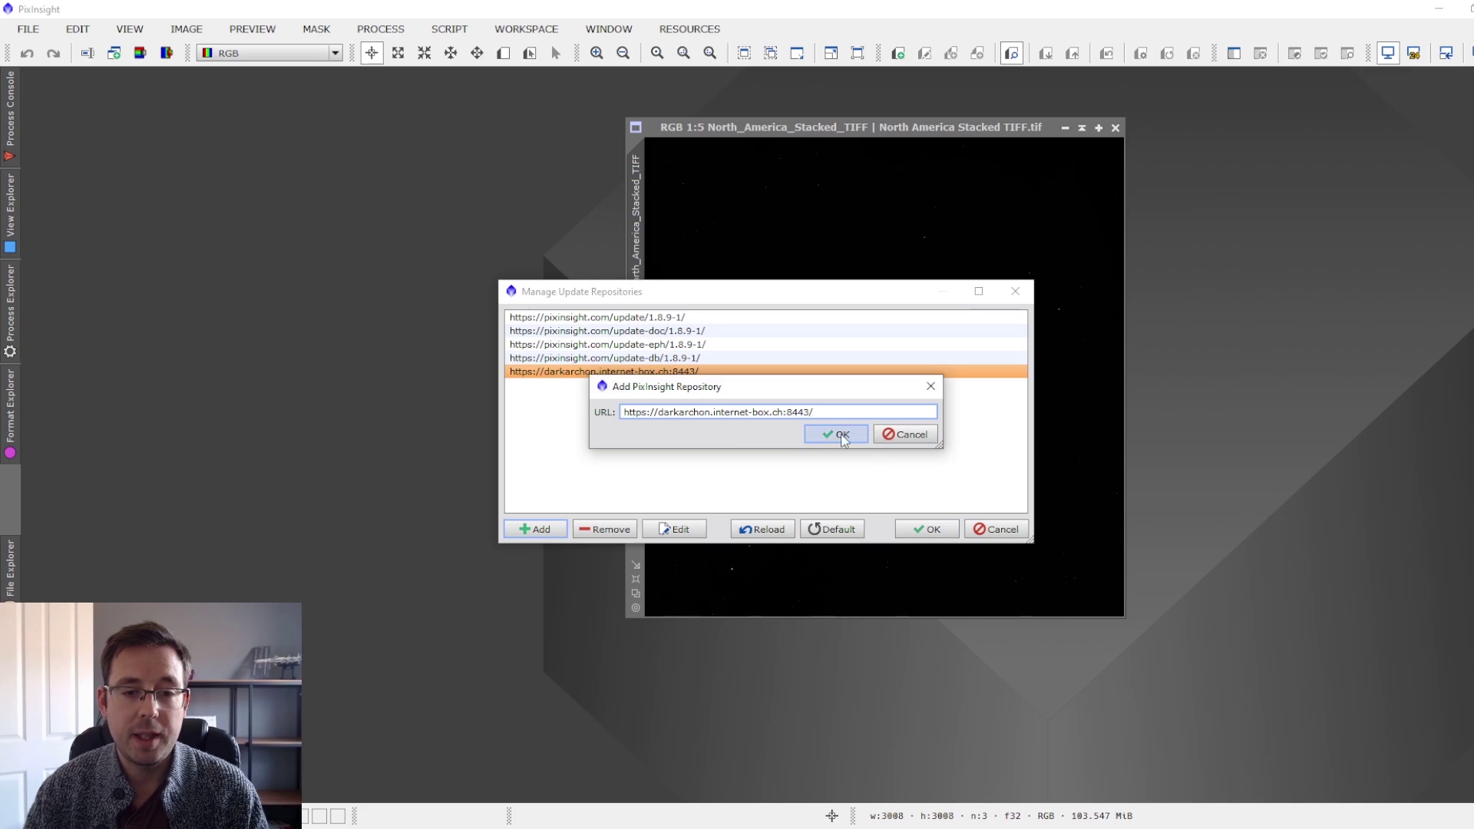
pyautogui.click(893, 435)
pyautogui.click(1014, 533)
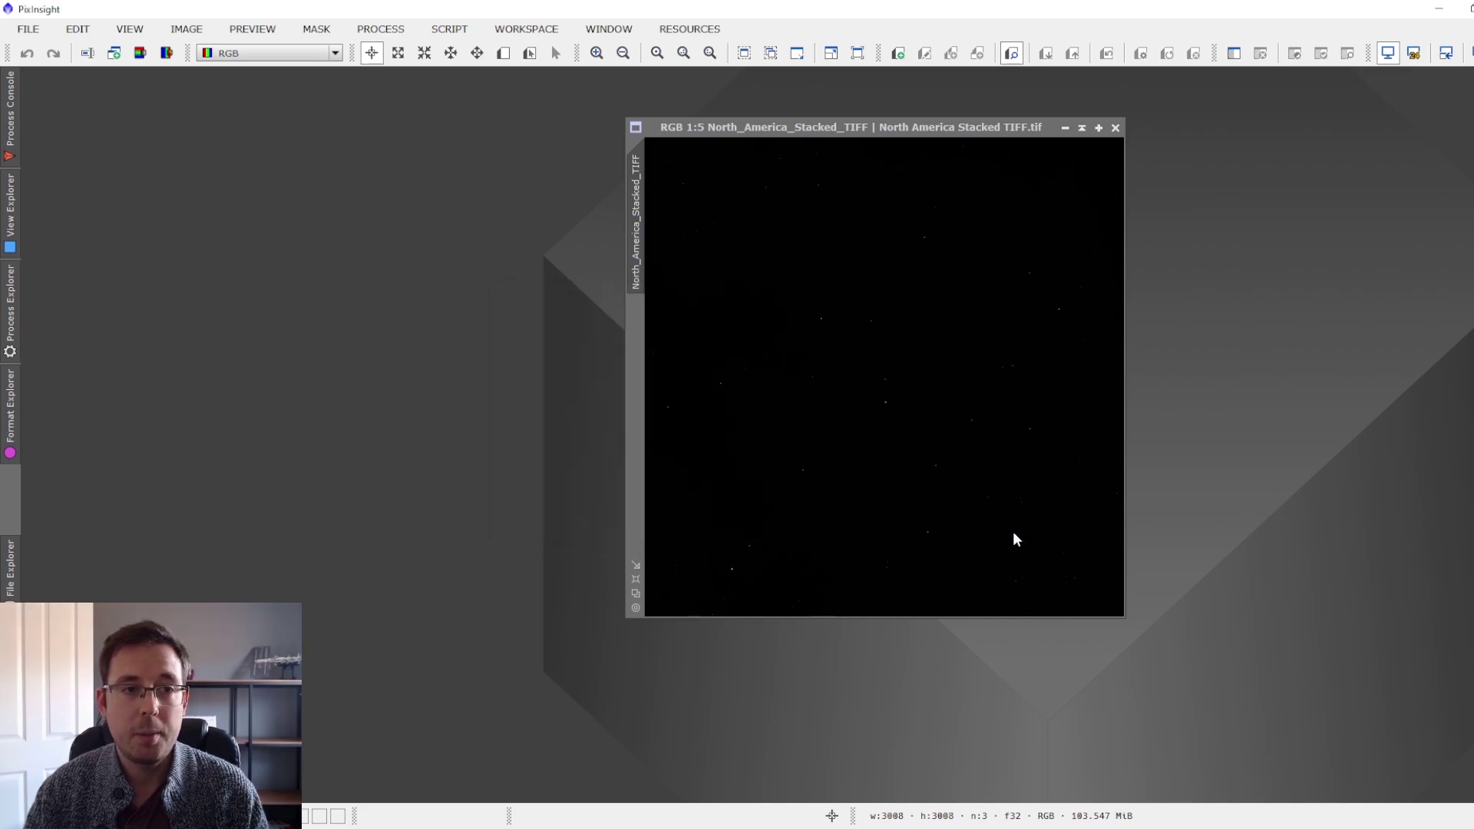
pyautogui.click(693, 28)
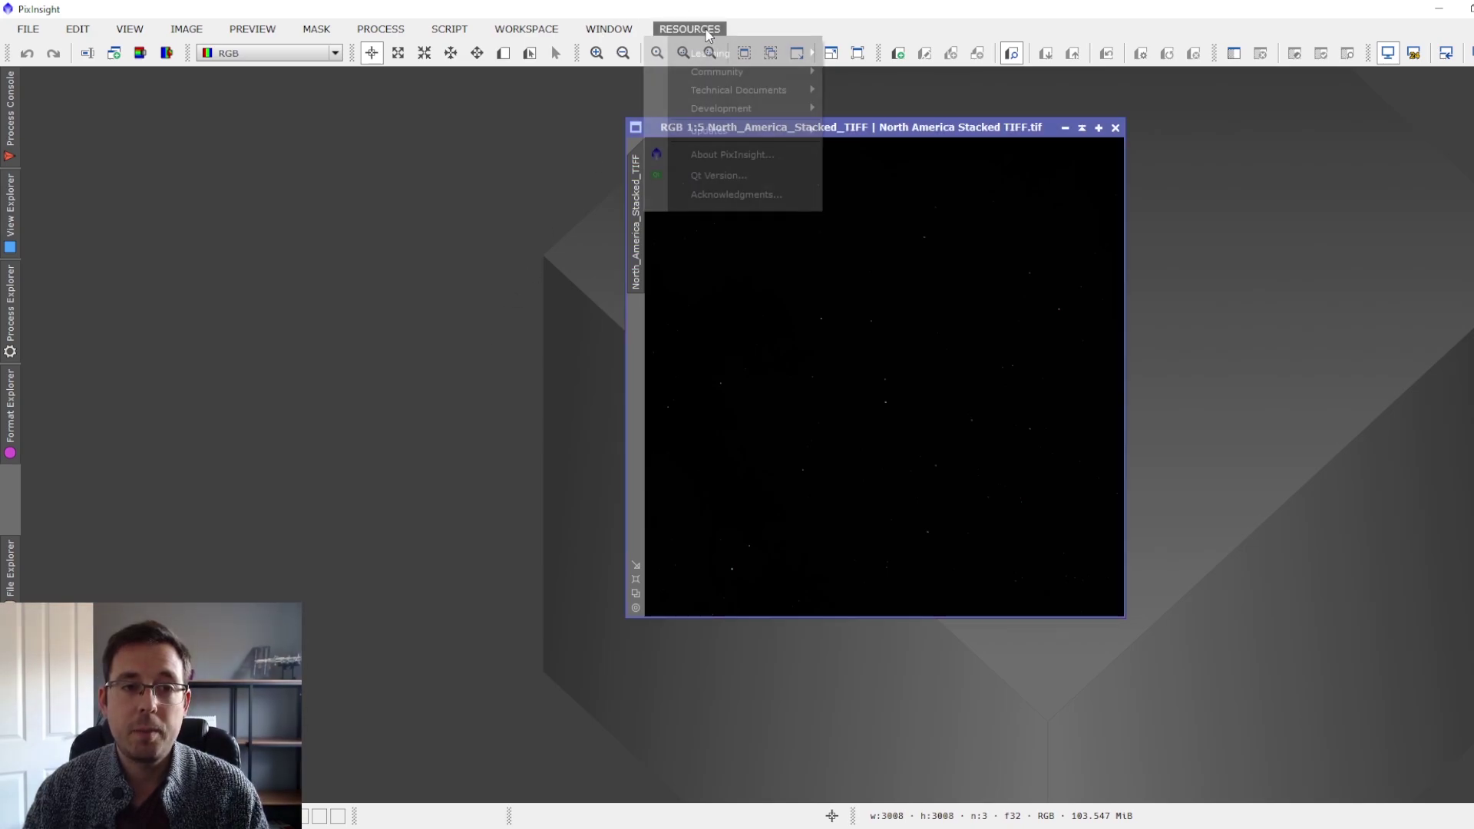
pyautogui.moveTo(749, 131)
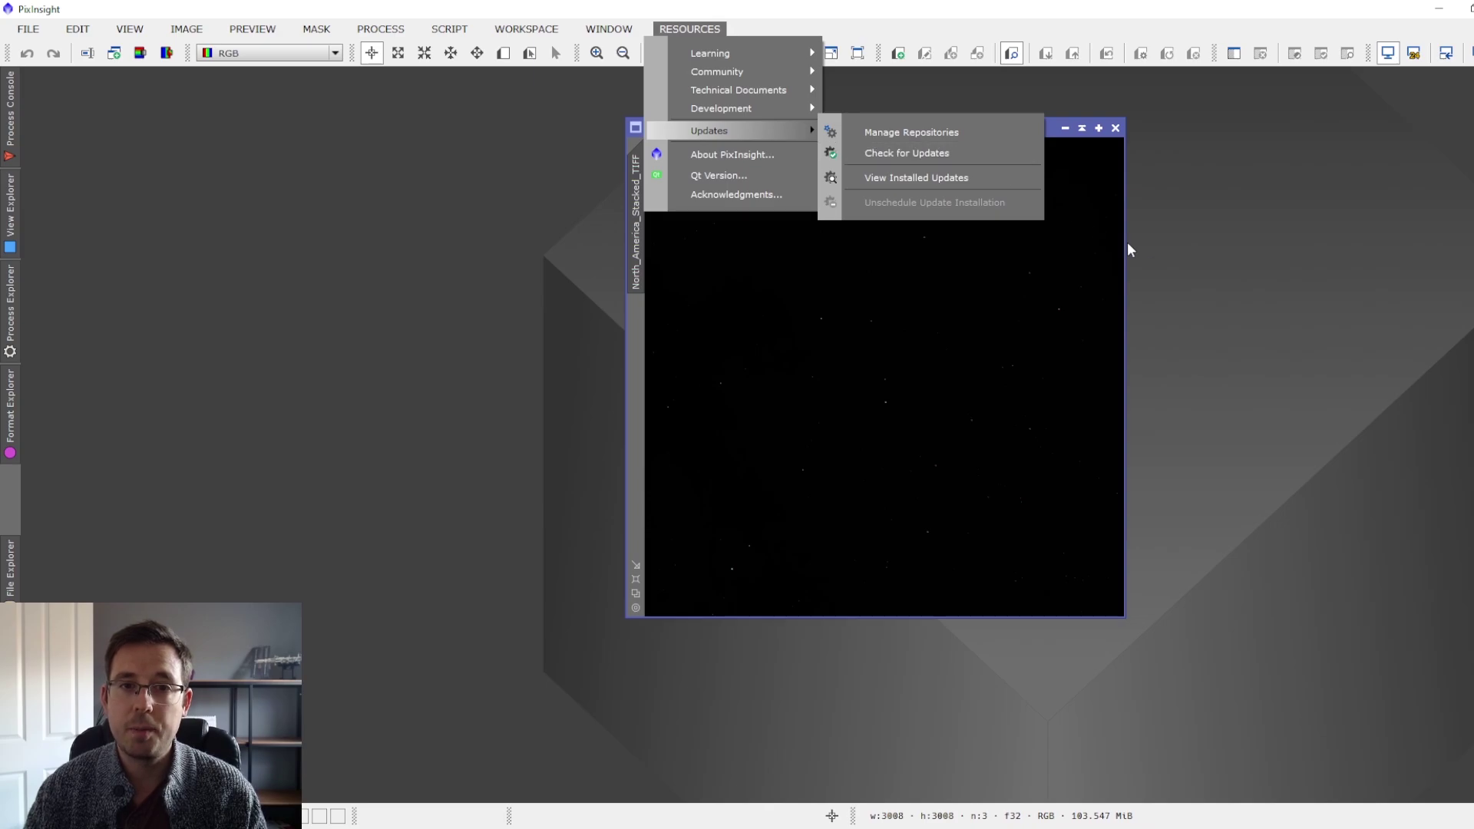
pyautogui.click(922, 130)
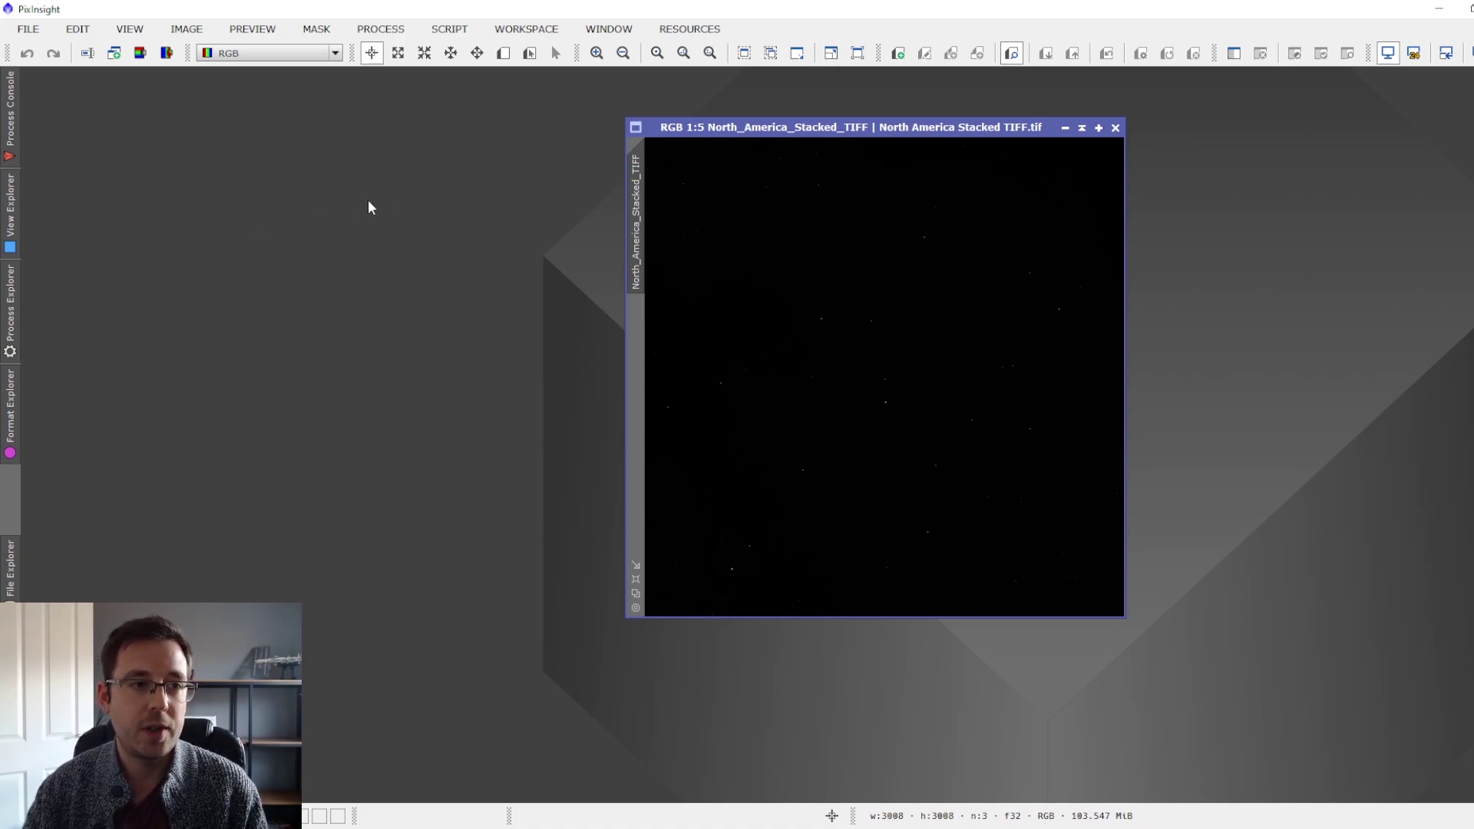
# Open ScreenTransferFunction and apply an auto-stretch to the North America image, keeping its window clear of the process window
pyautogui.click(384, 29)
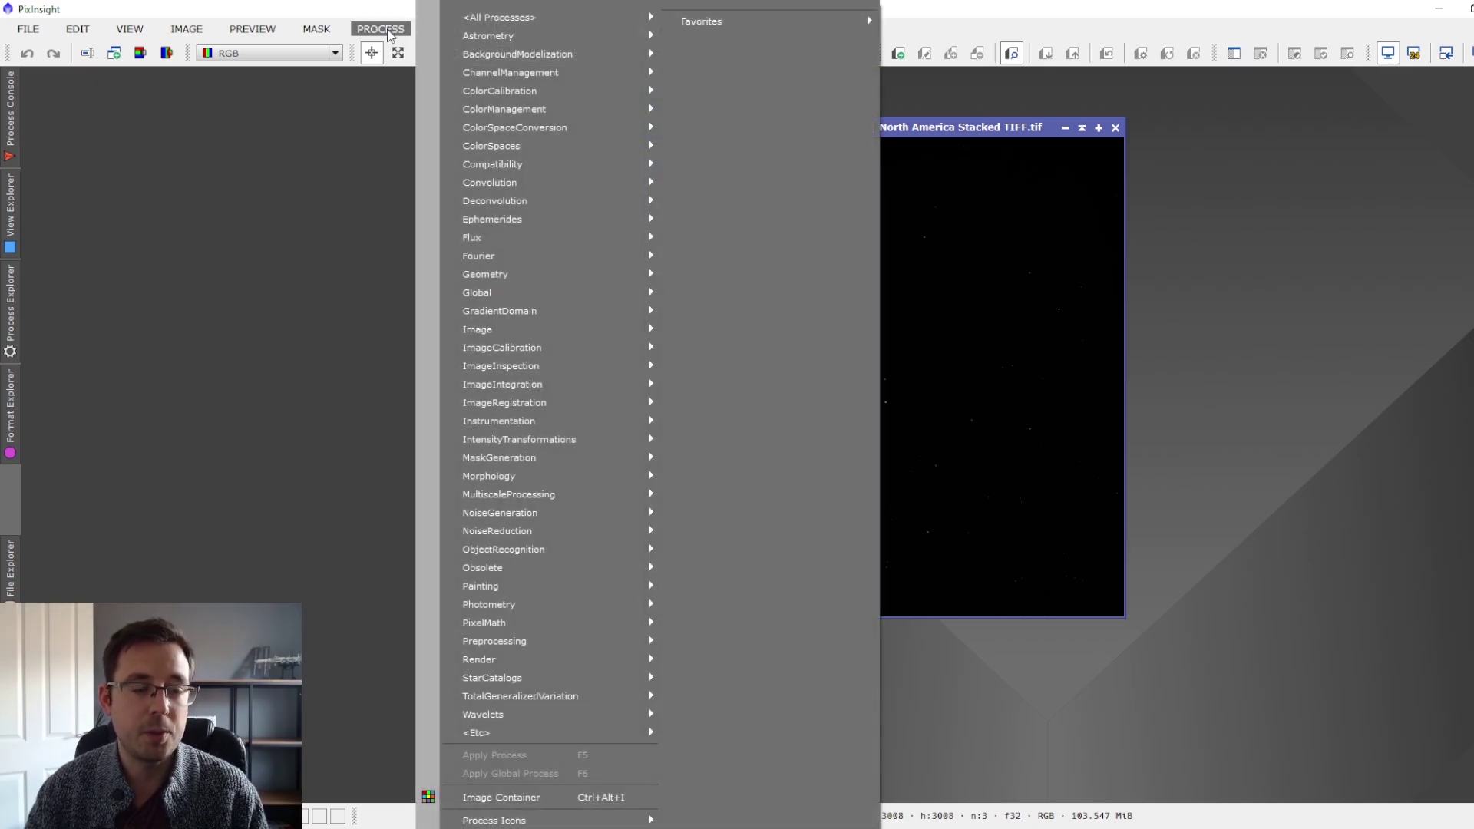
pyautogui.moveTo(612, 21)
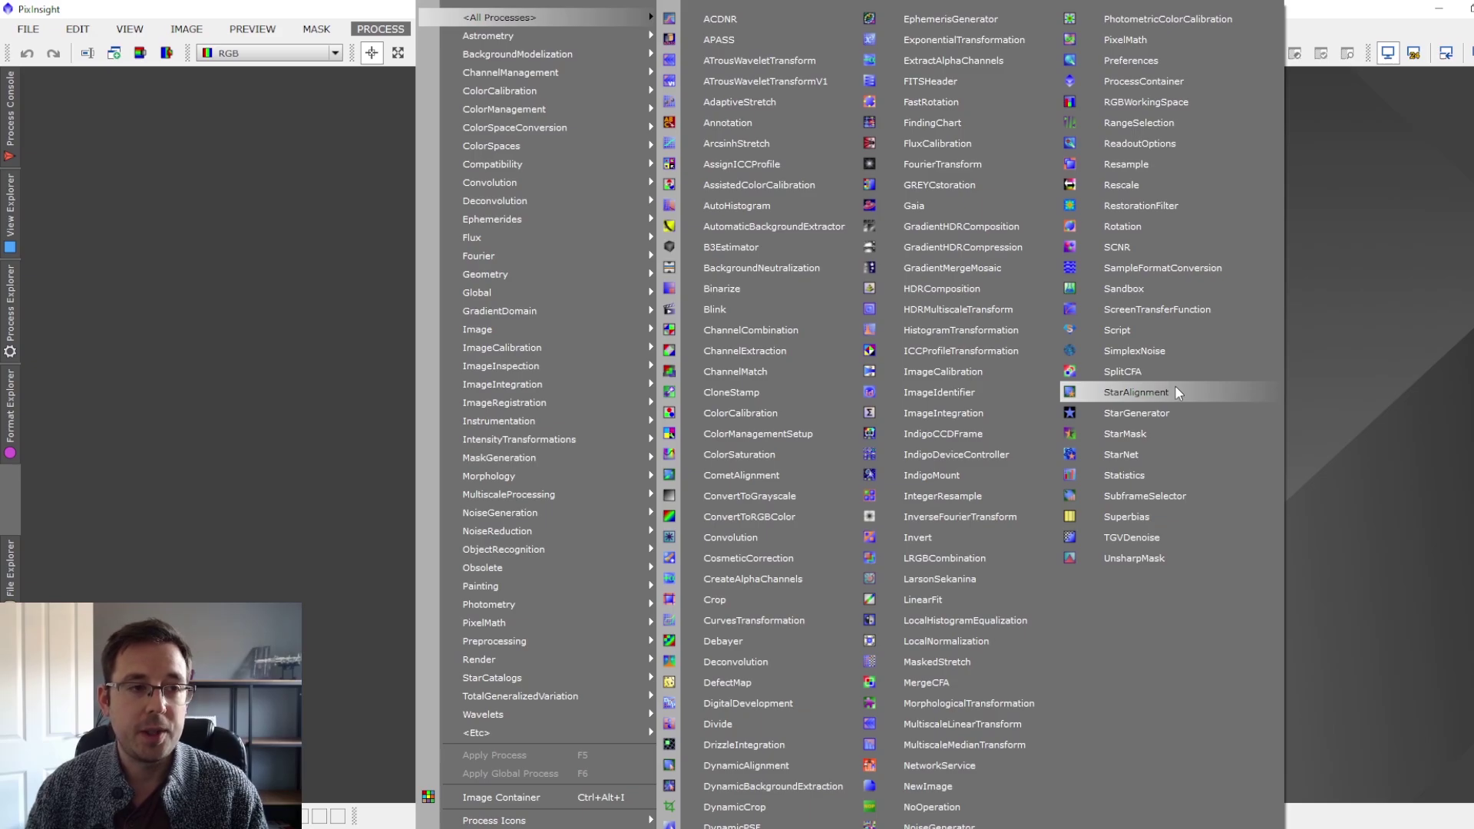
pyautogui.click(1206, 316)
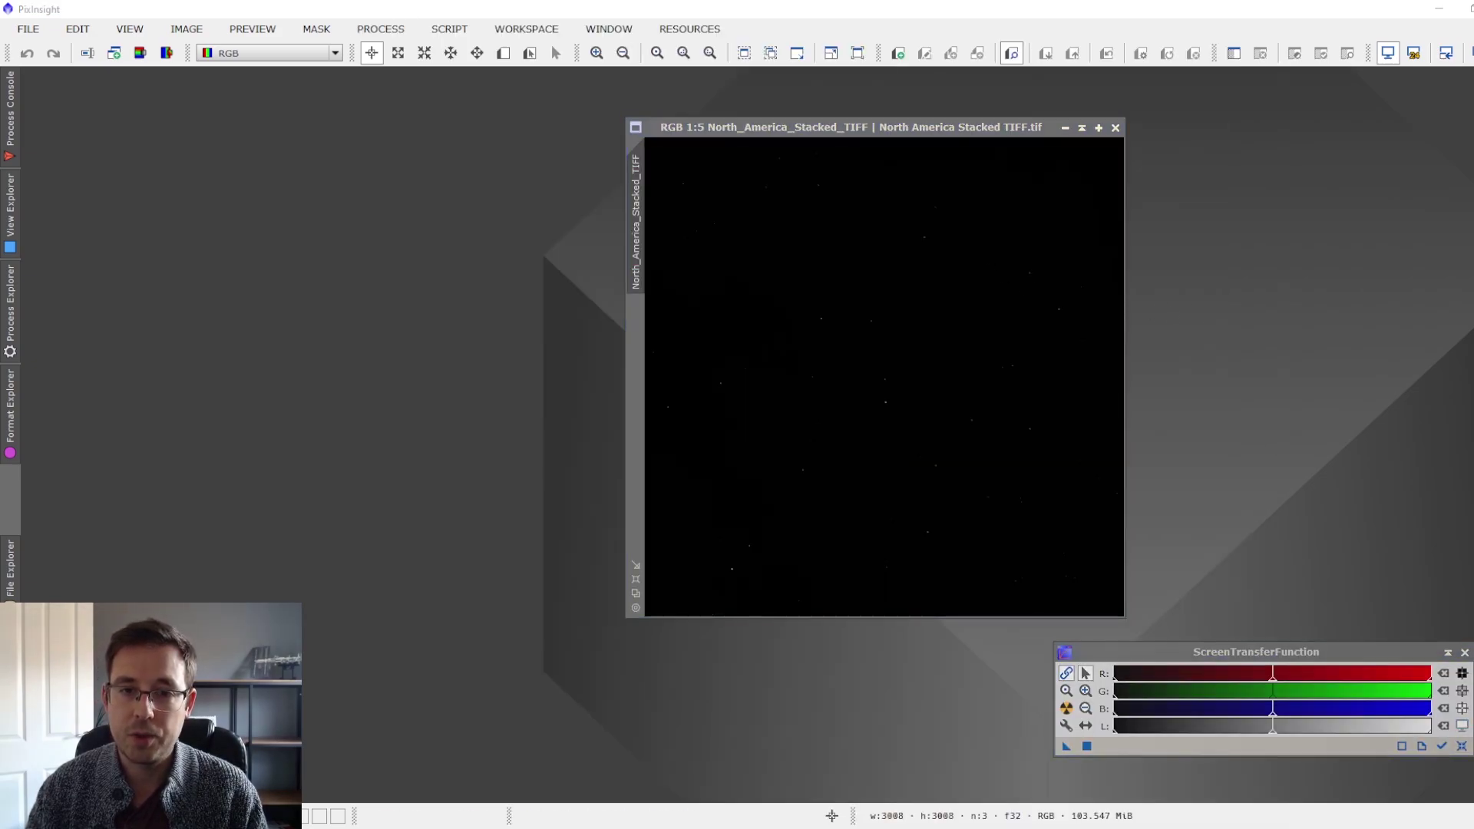
pyautogui.moveTo(946, 126); pyautogui.dragTo(841, 122)
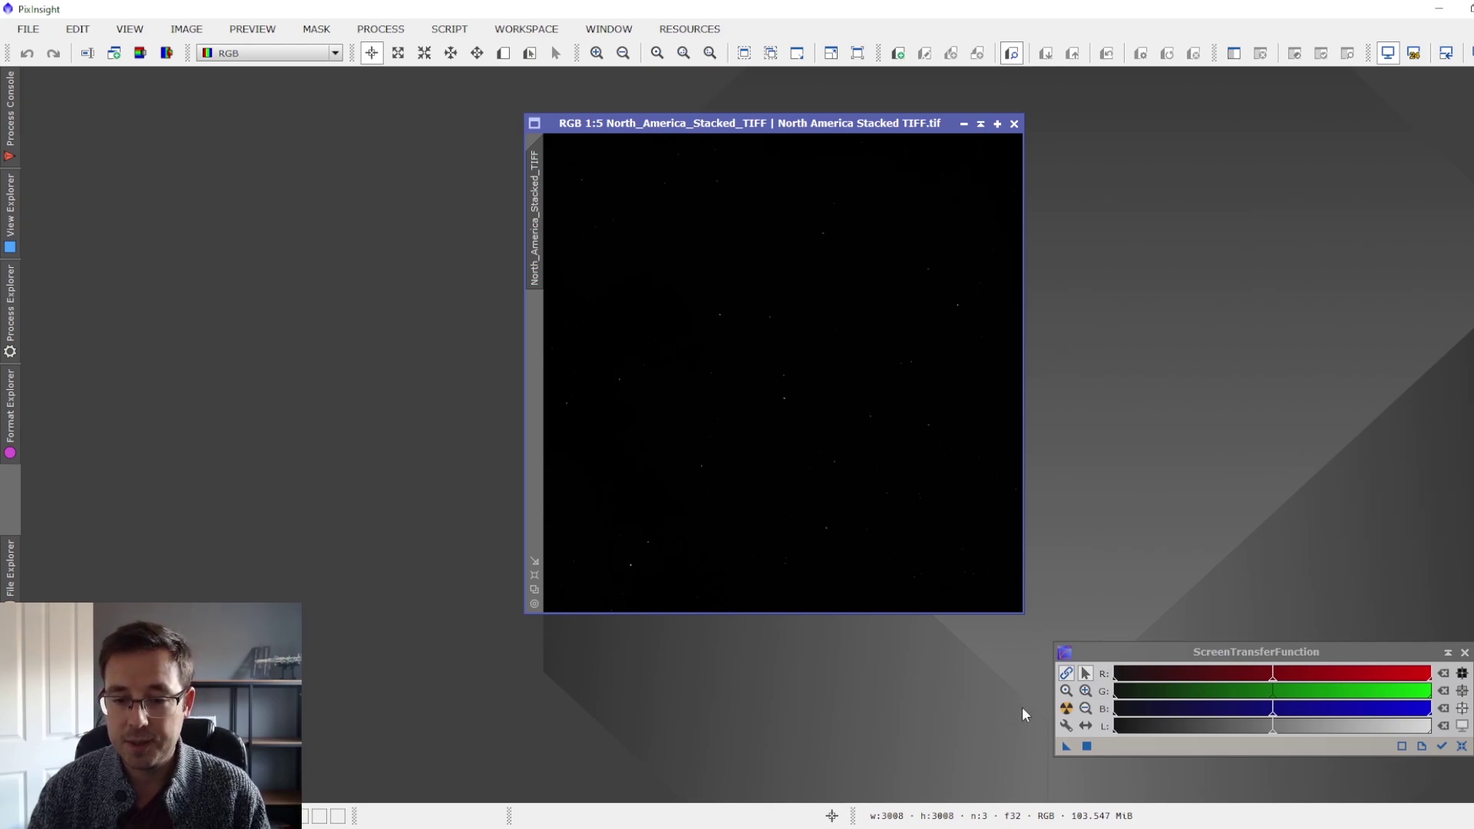
pyautogui.click(1068, 708)
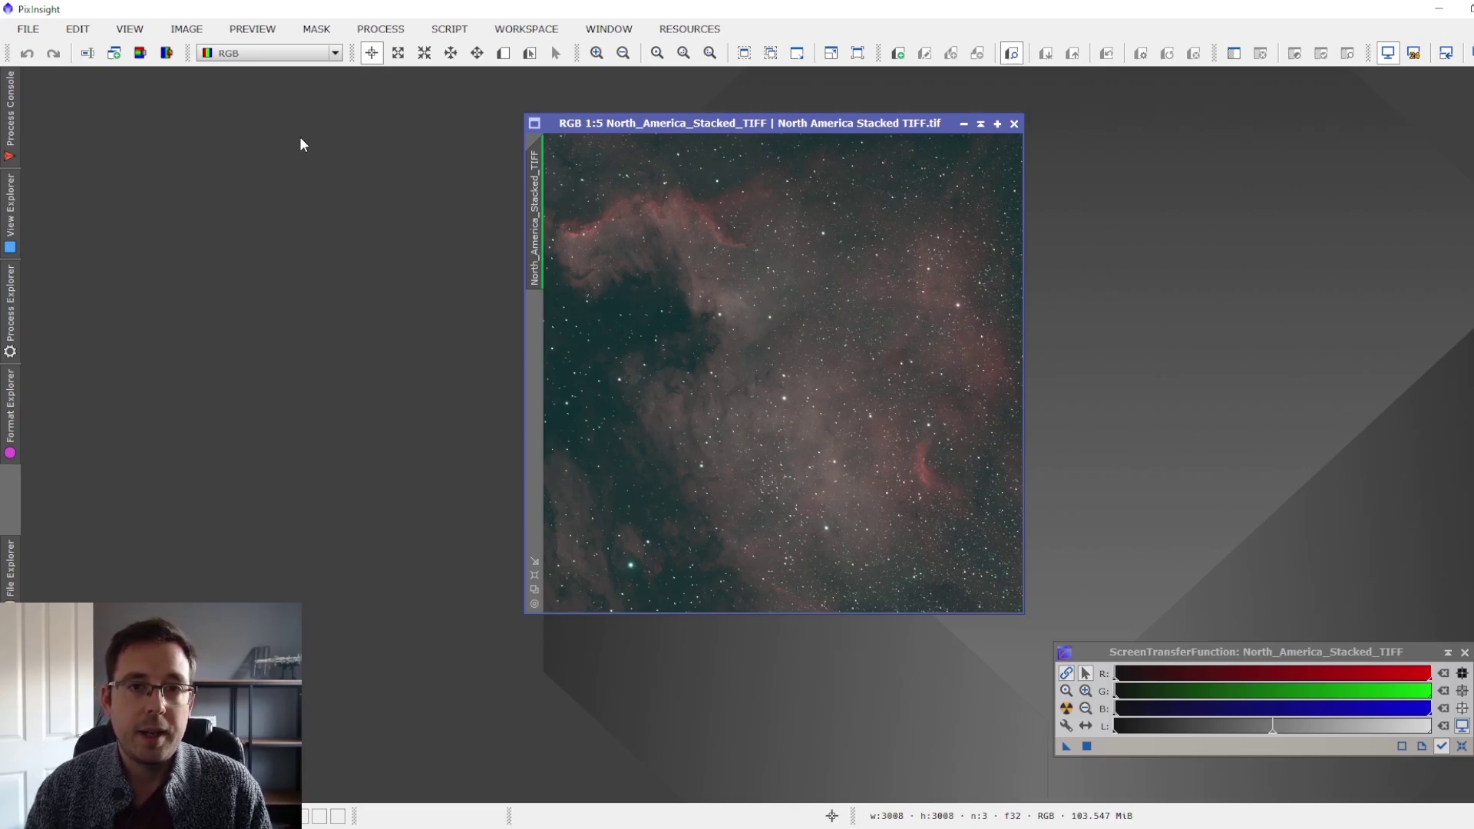
# Flip the North America image with a horizontal mirror followed by a vertical mirror
pyautogui.click(186, 31)
pyautogui.moveTo(346, 227)
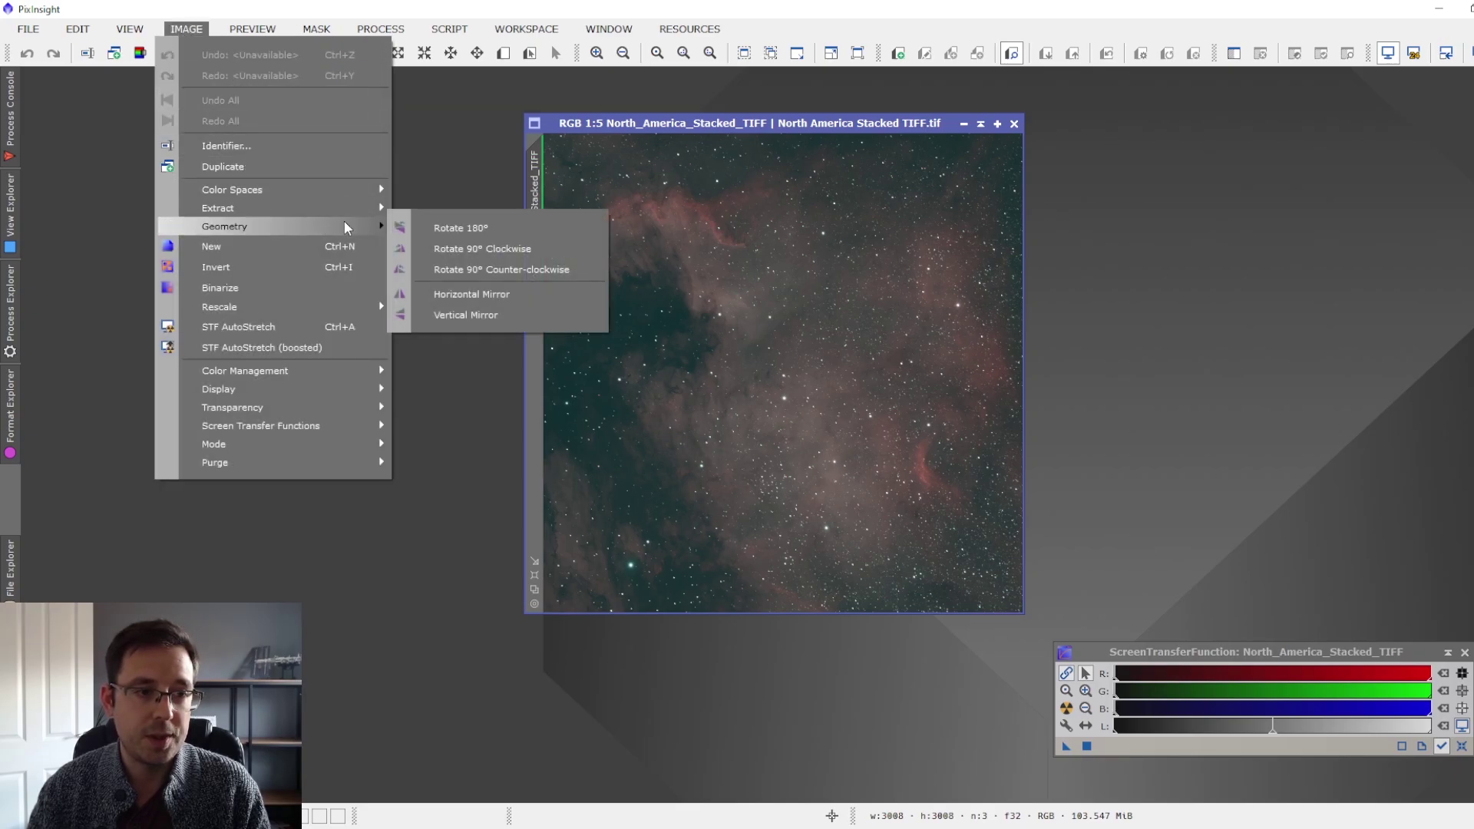
pyautogui.click(469, 293)
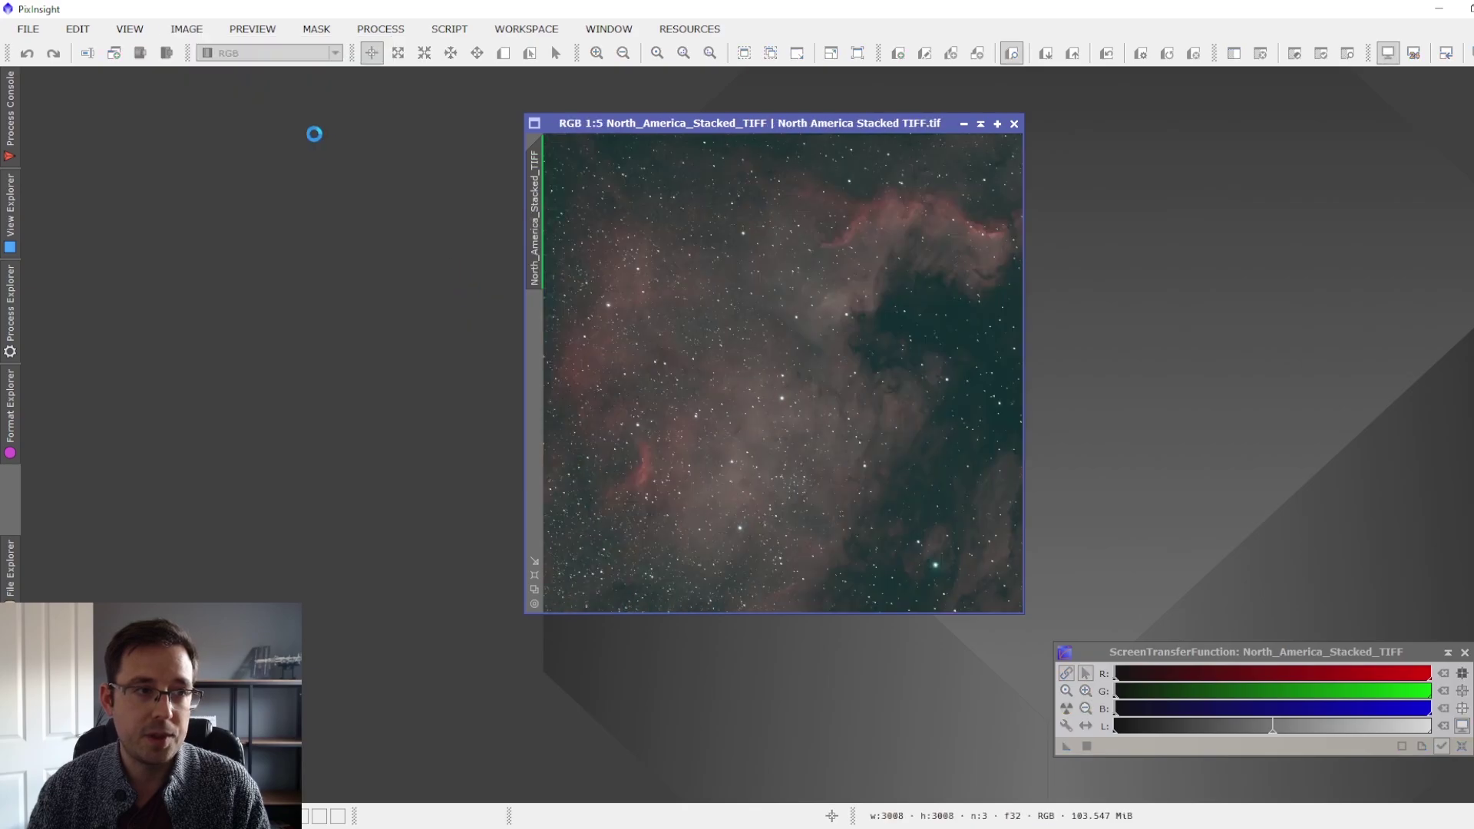
pyautogui.click(185, 31)
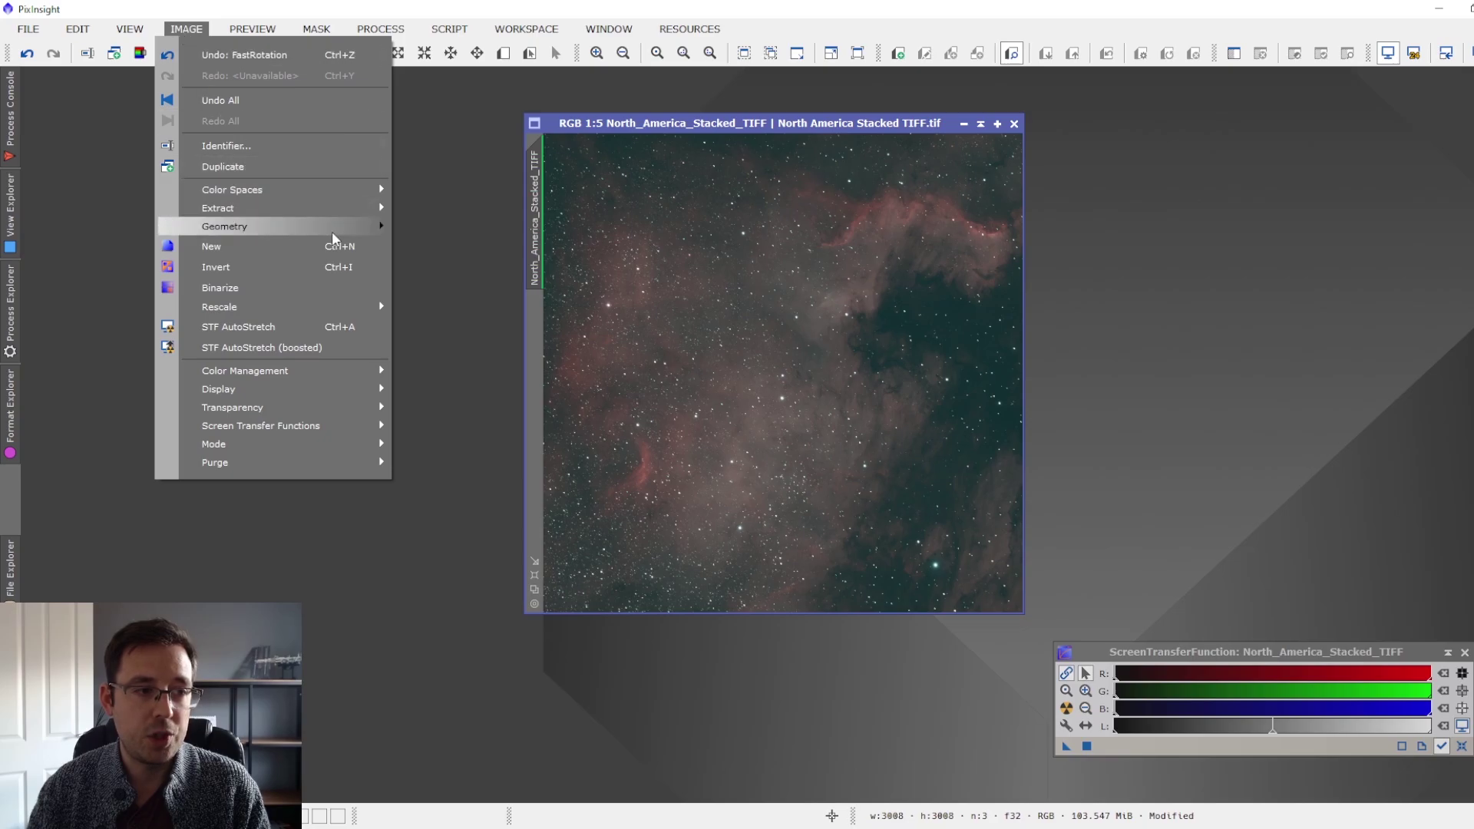
pyautogui.moveTo(331, 231)
pyautogui.click(528, 314)
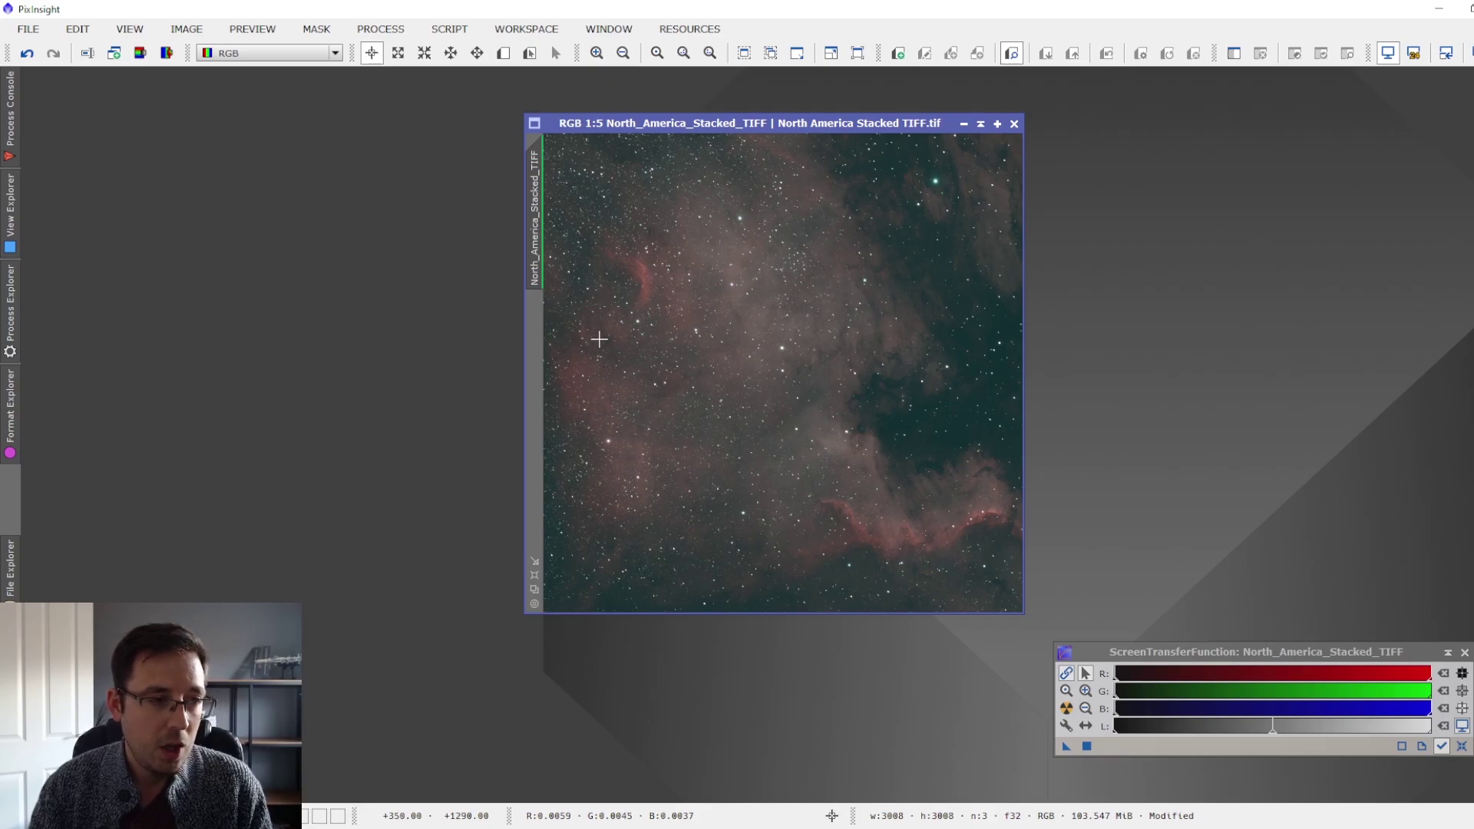
# Open the BackgroundNeutralization, ColorCalibration and SCNR processes
pyautogui.click(380, 29)
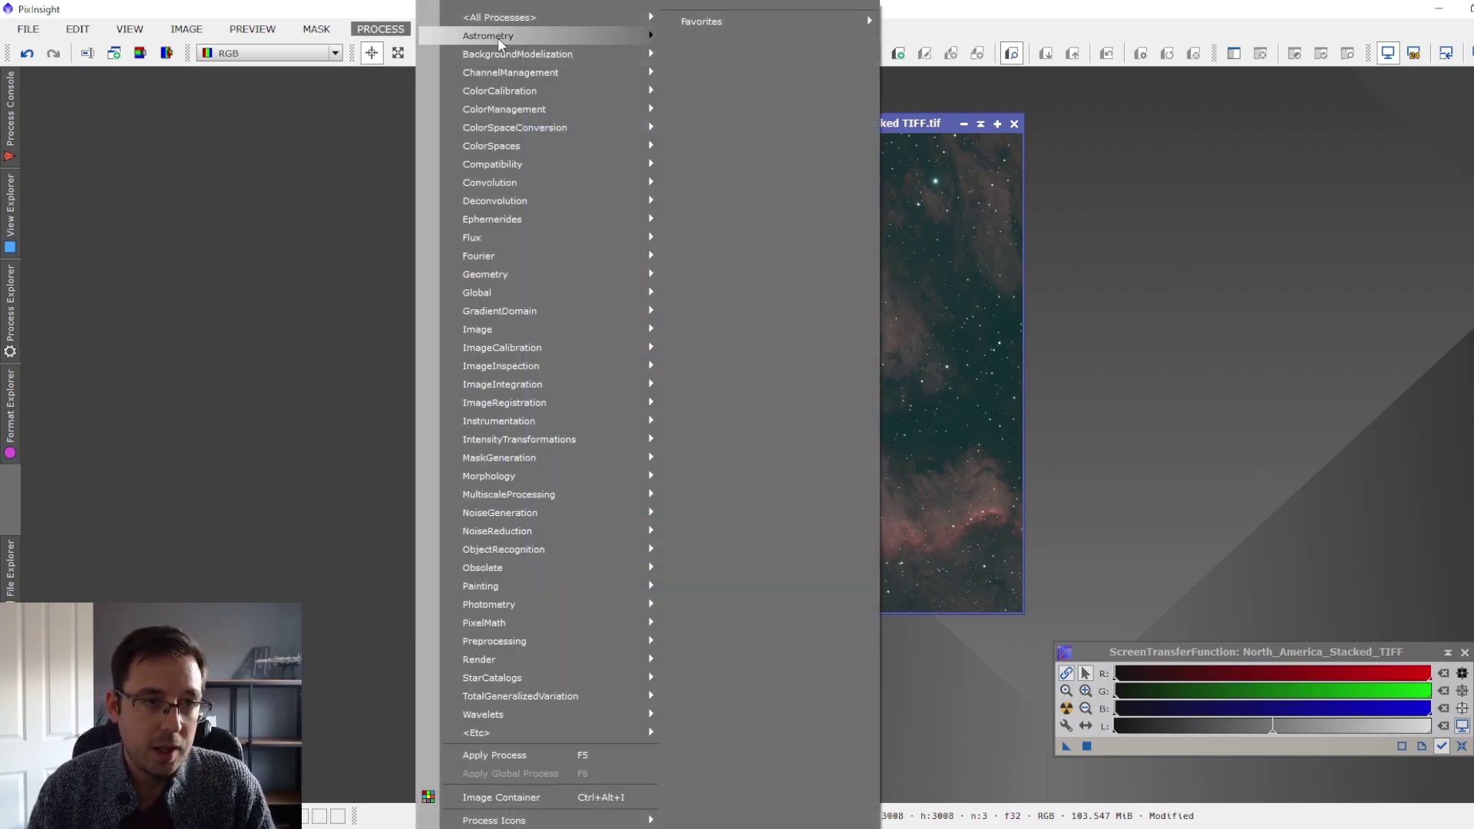
pyautogui.moveTo(560, 21)
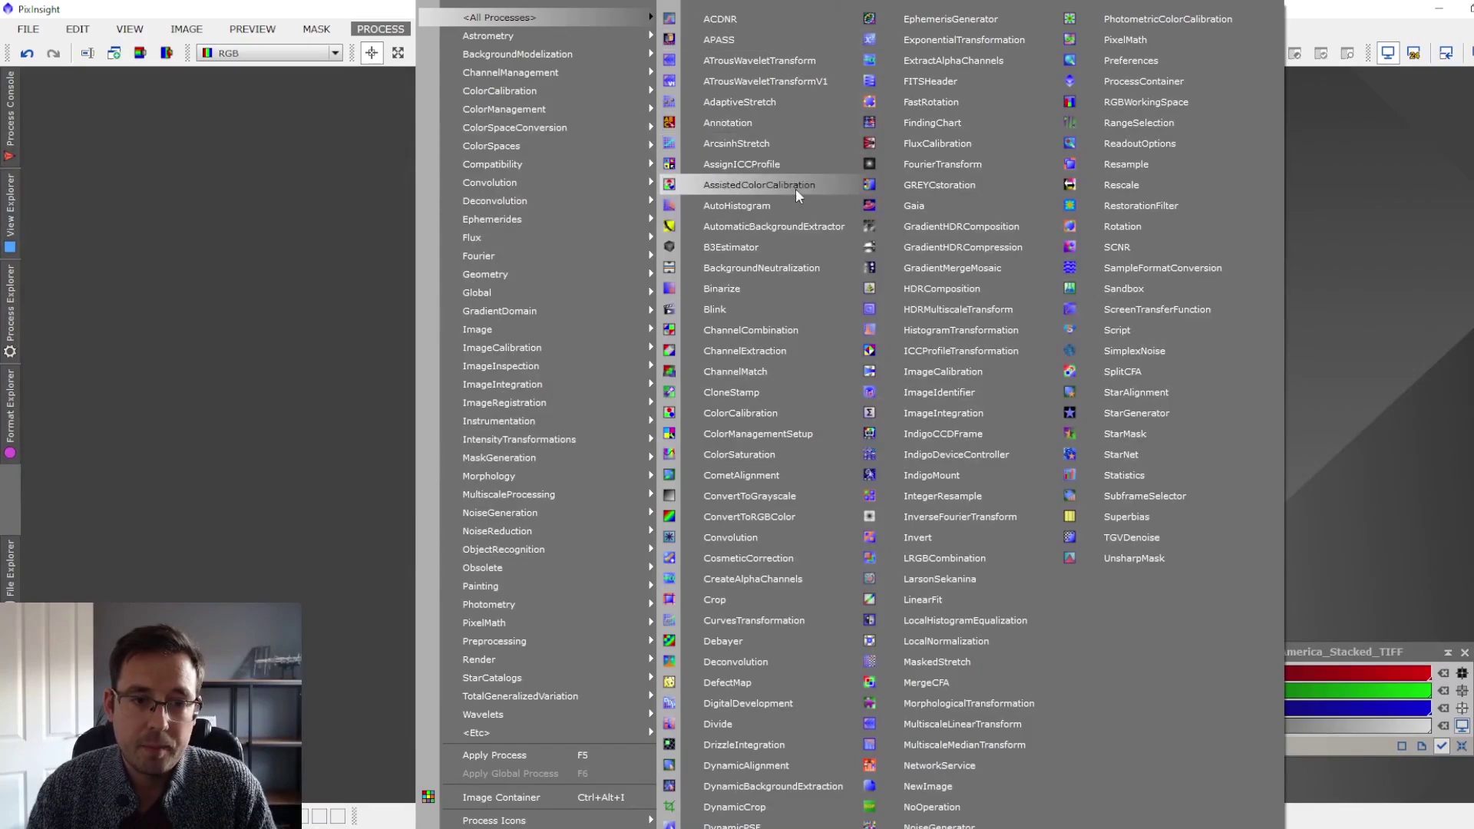
pyautogui.click(811, 265)
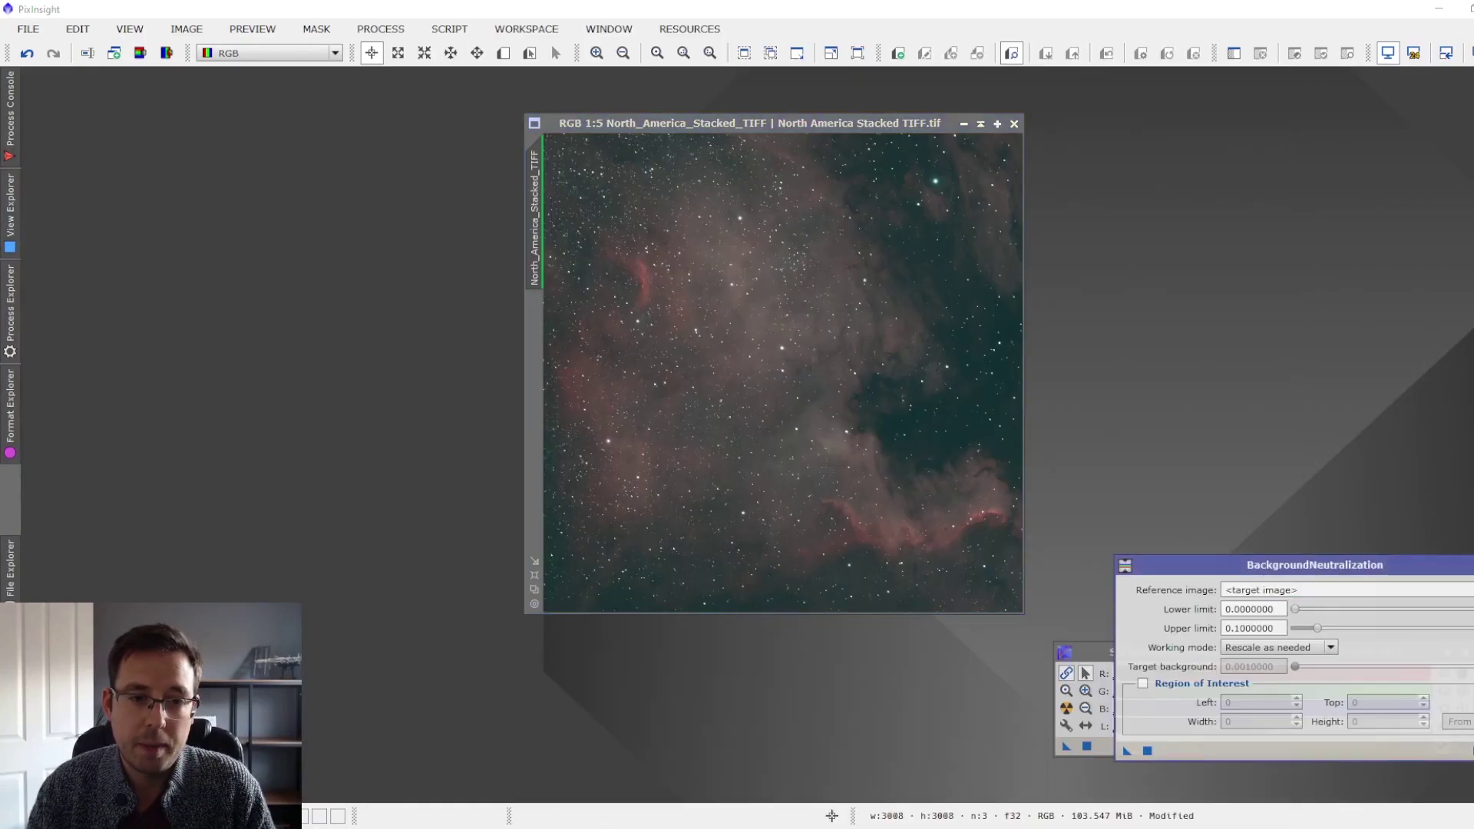
pyautogui.click(386, 32)
pyautogui.moveTo(545, 15)
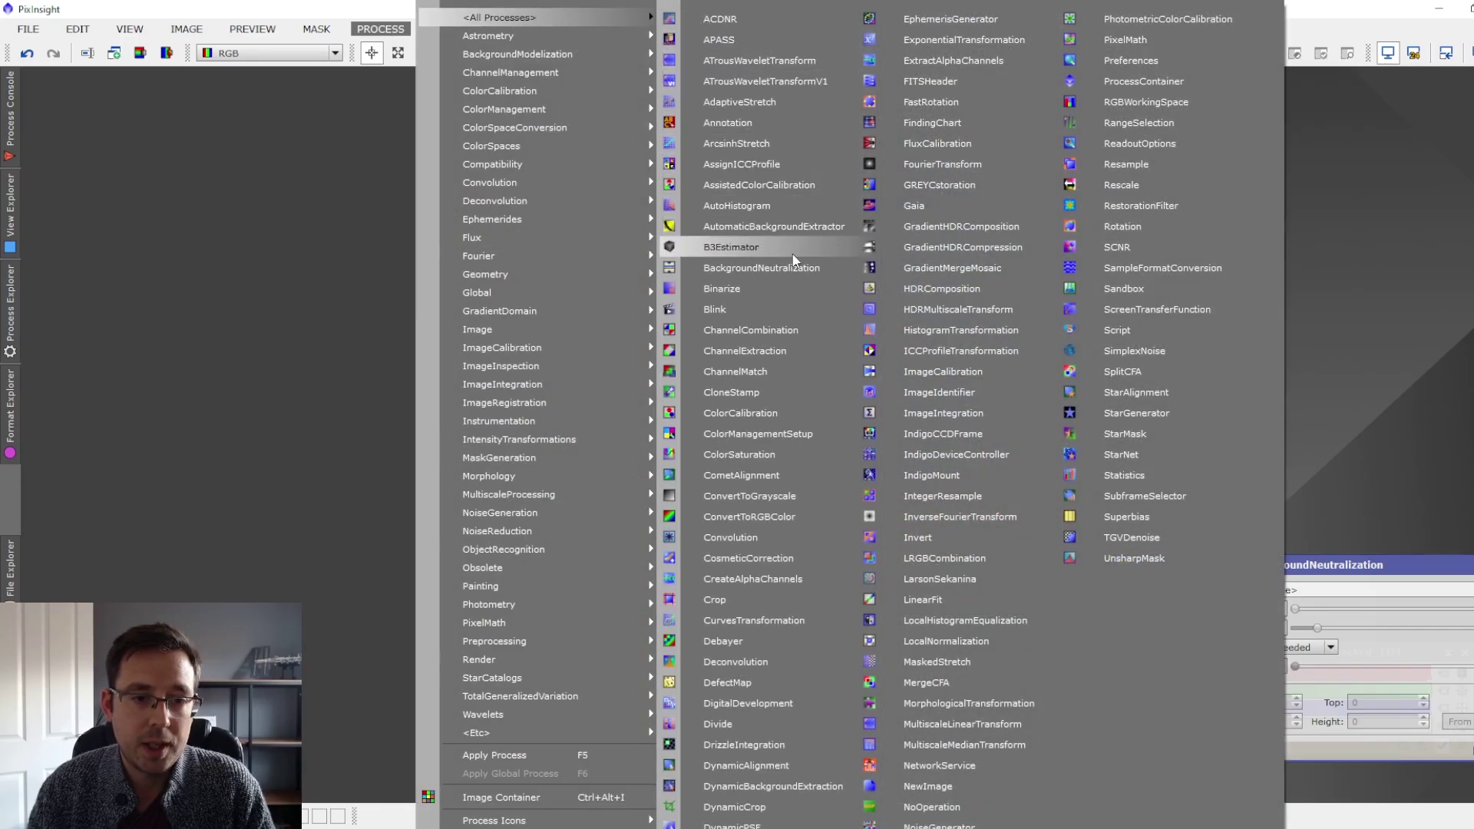
pyautogui.click(785, 412)
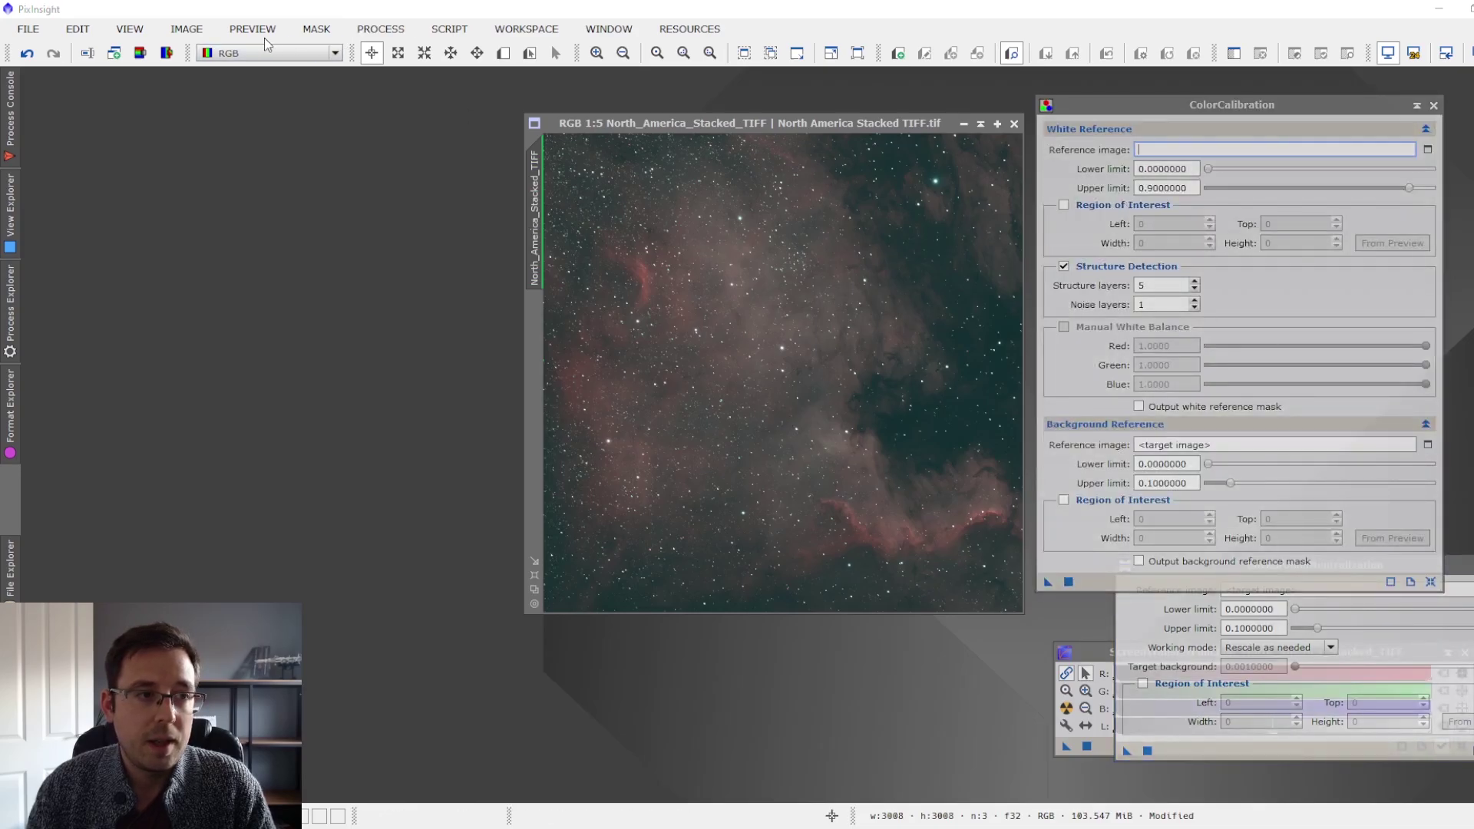
pyautogui.click(380, 28)
pyautogui.moveTo(532, 22)
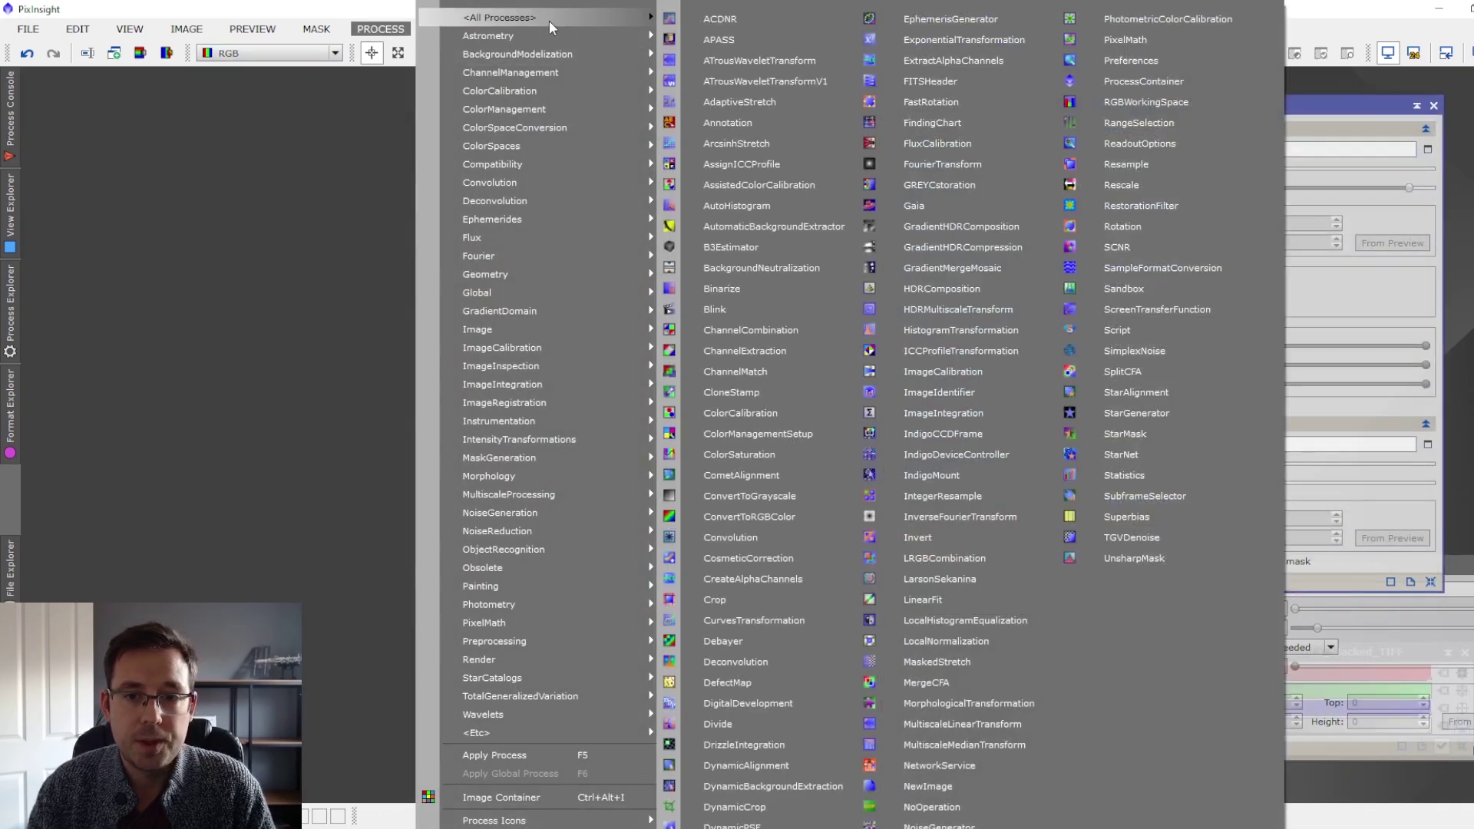
pyautogui.click(1162, 247)
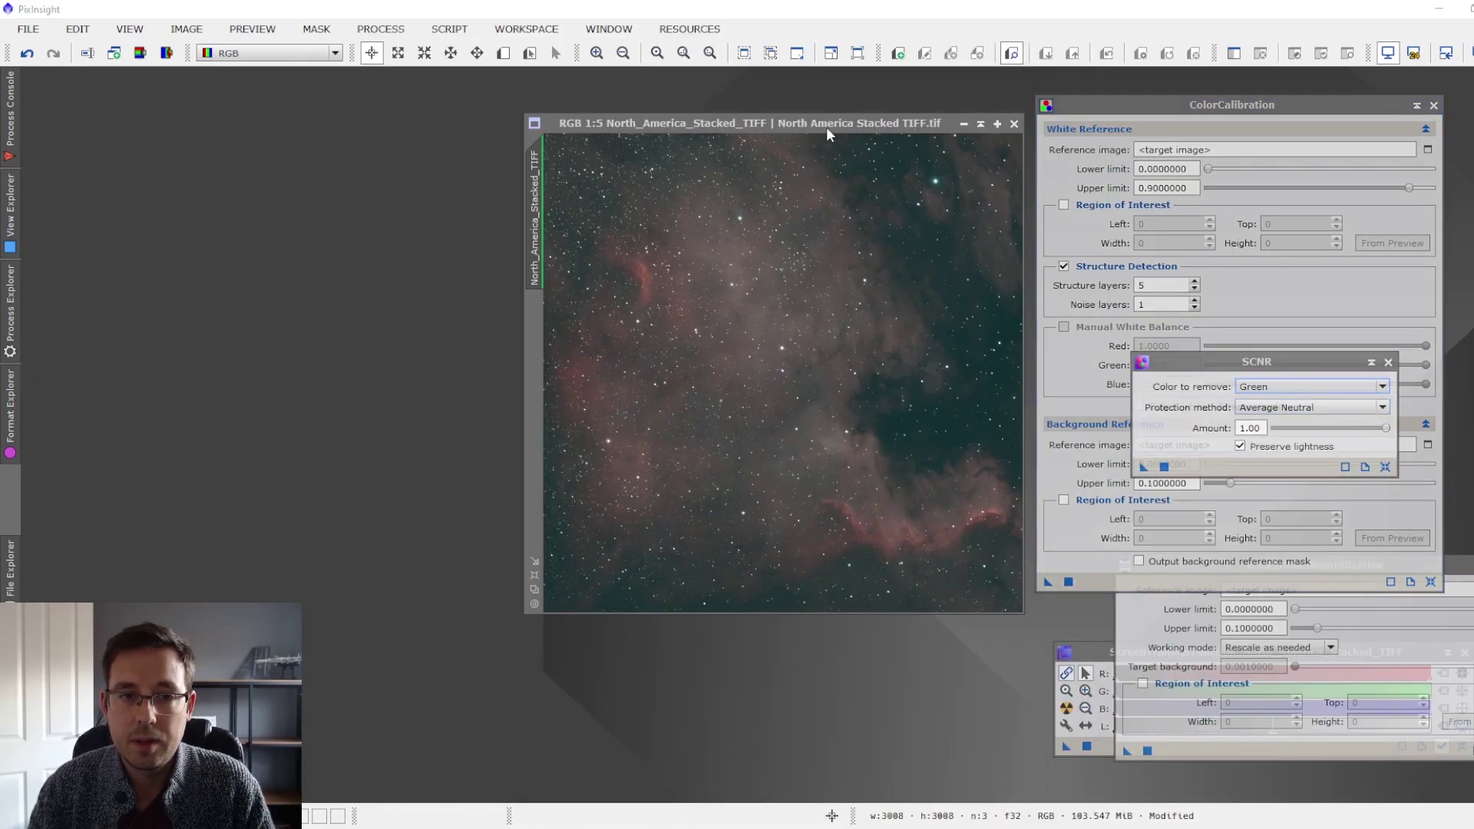
# Apply BackgroundNeutralization to the North America image with its default settings and close the process
pyautogui.moveTo(826, 127); pyautogui.dragTo(575, 129)
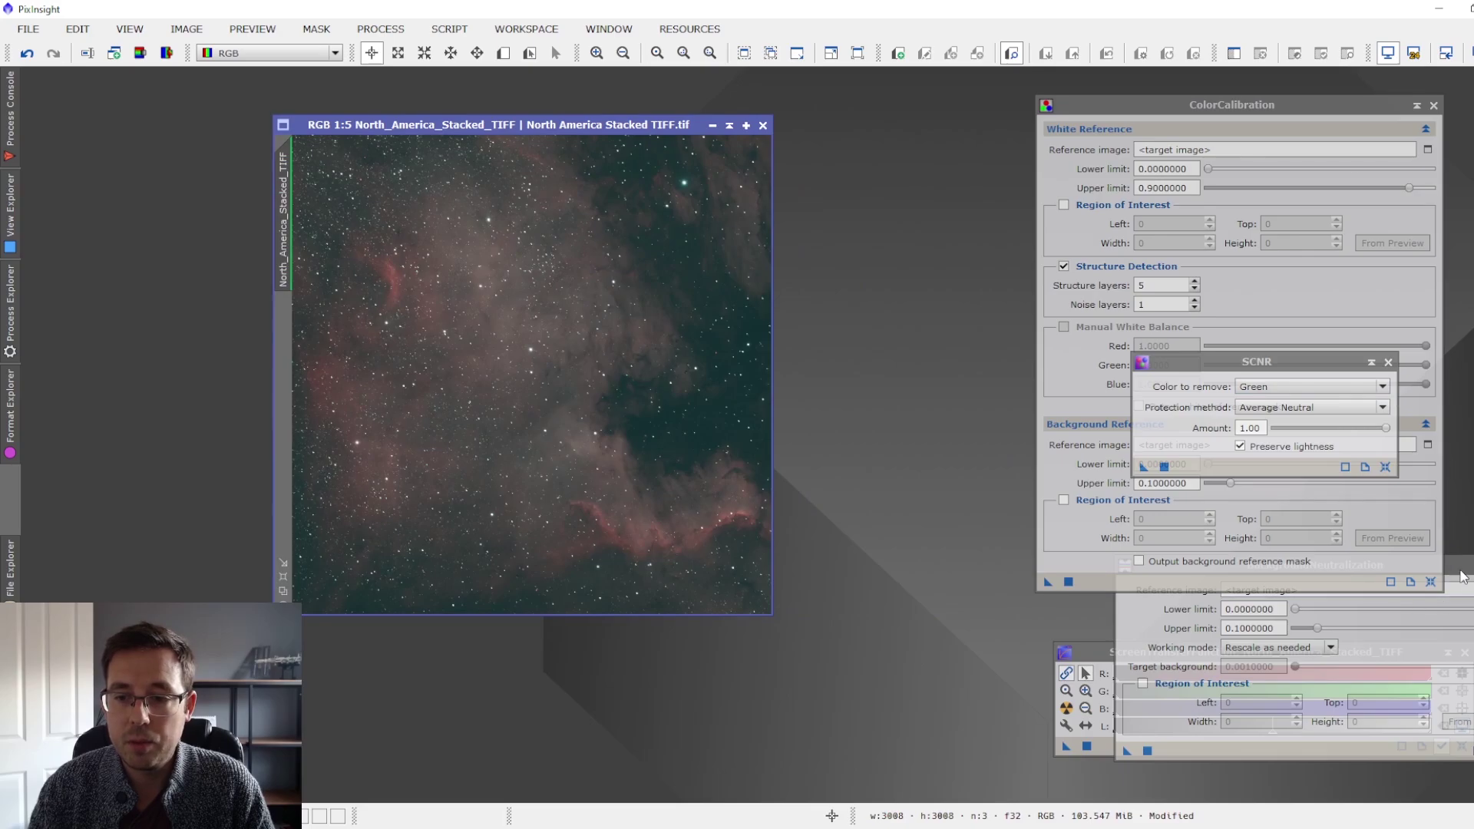
pyautogui.click(1448, 572)
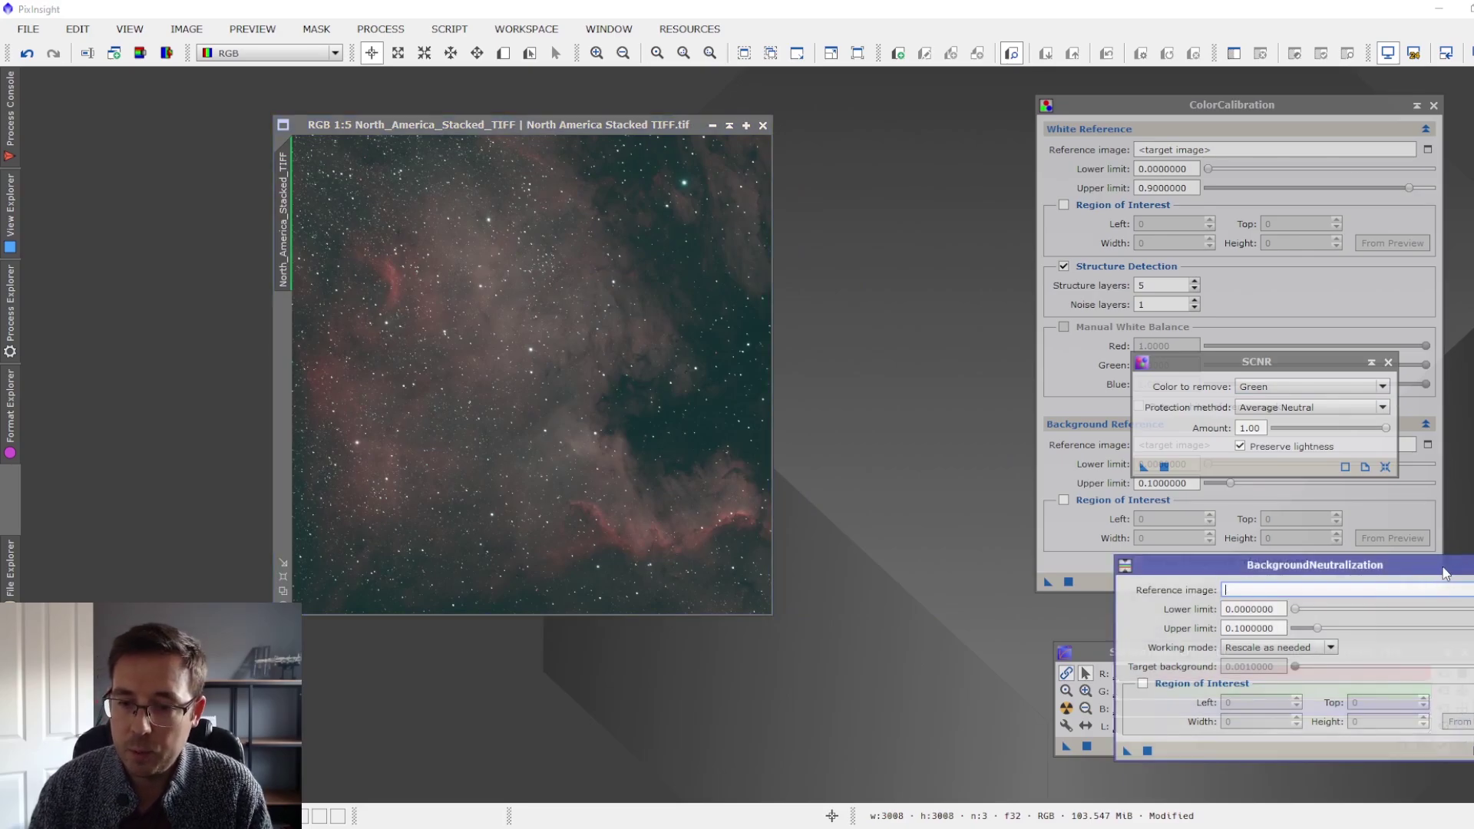
pyautogui.moveTo(1447, 572); pyautogui.dragTo(1034, 263)
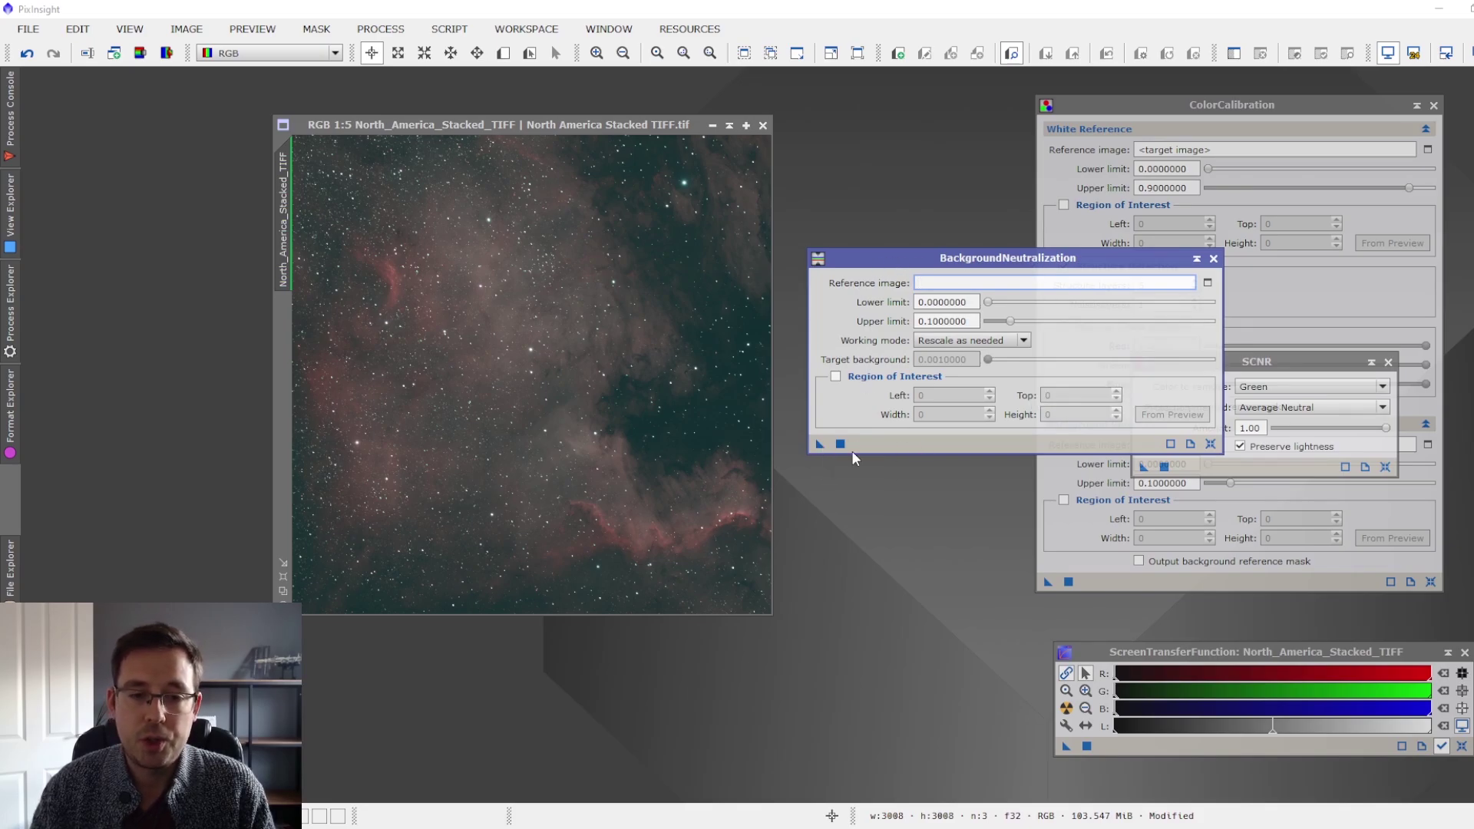
pyautogui.click(819, 444)
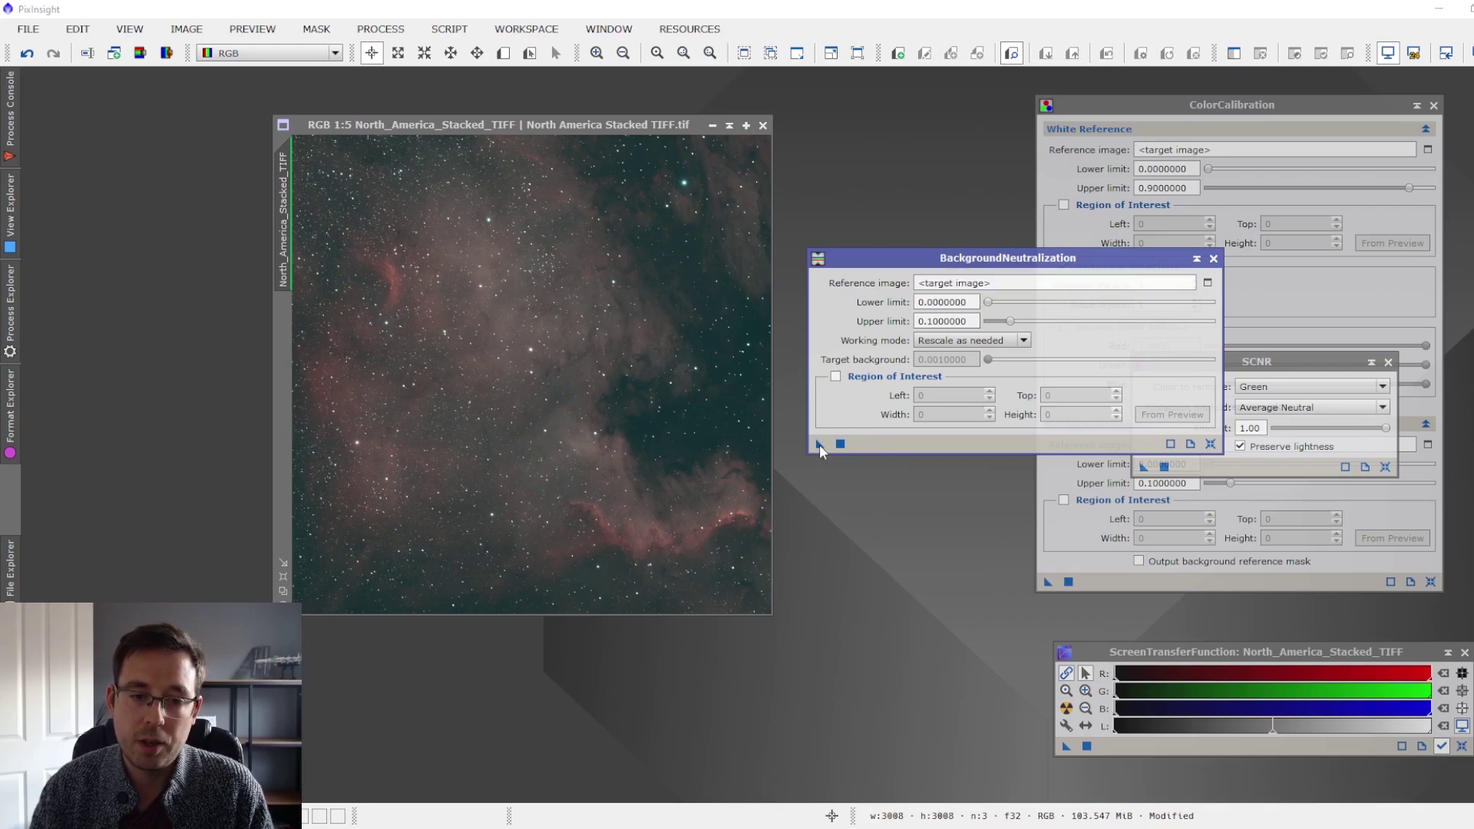
pyautogui.moveTo(818, 444); pyautogui.dragTo(695, 432)
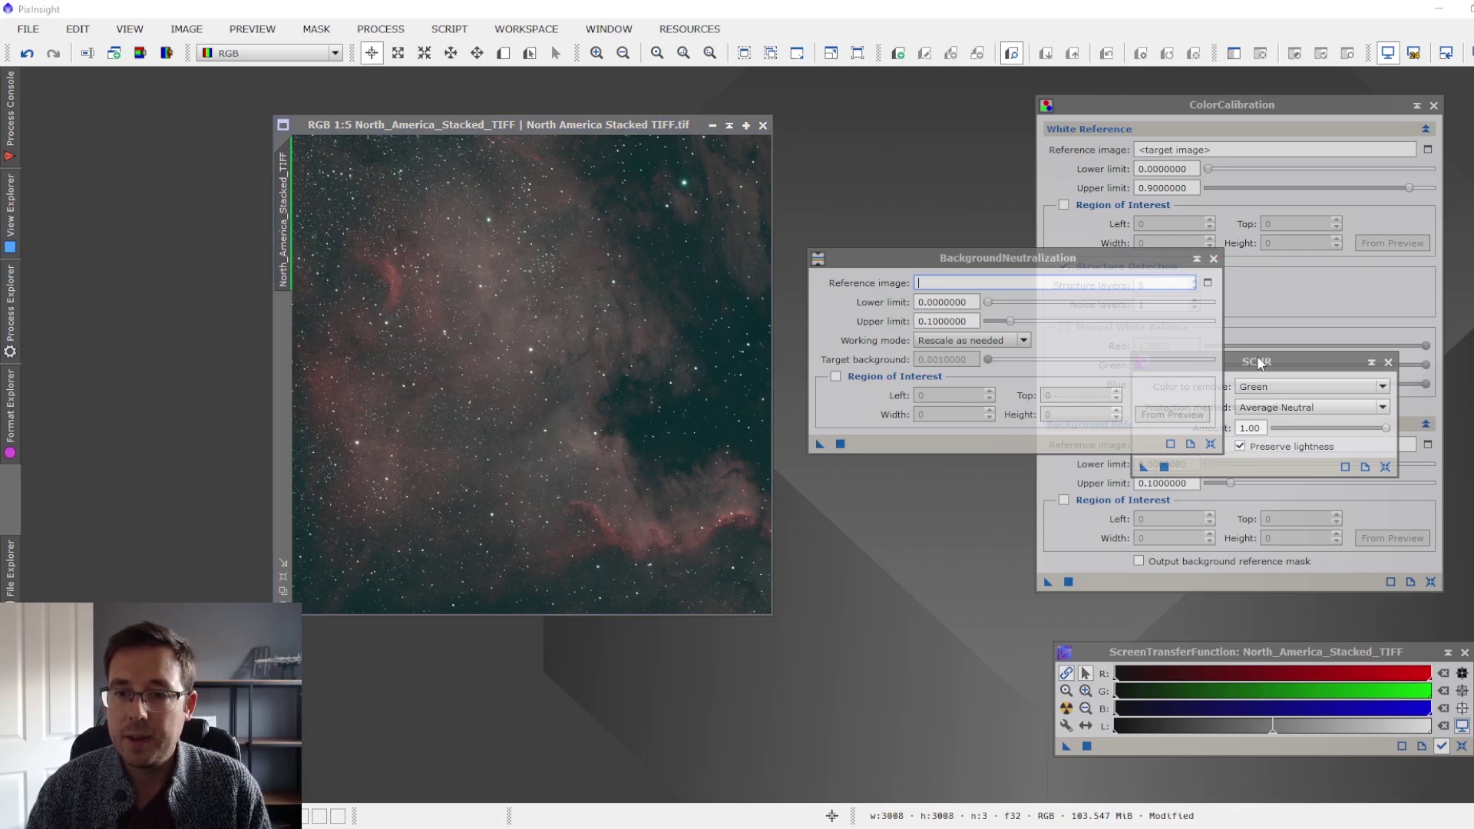
pyautogui.click(1213, 258)
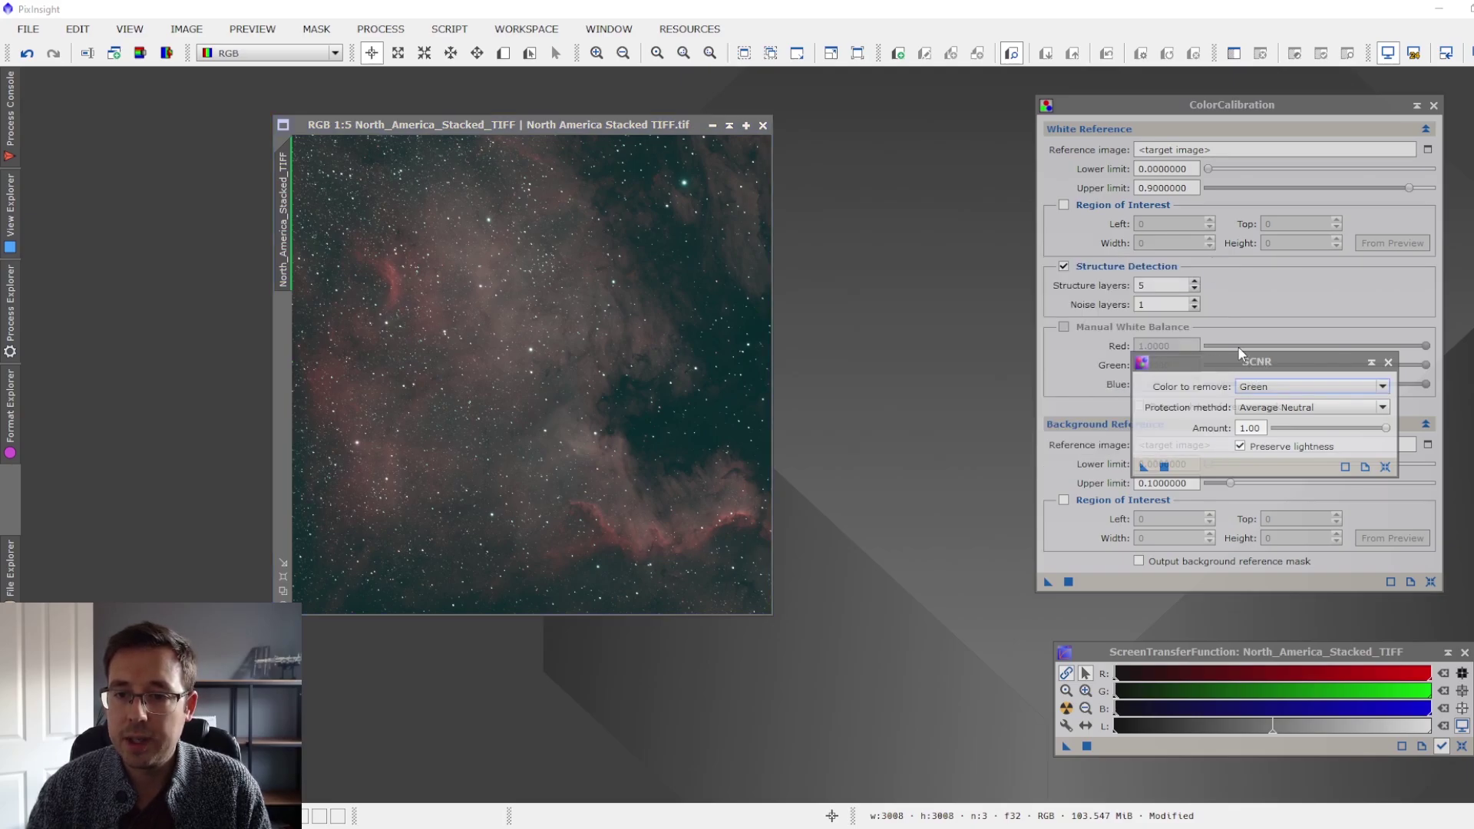
# Apply ColorCalibration to the North America image with structure detection enabled, and close the process
pyautogui.moveTo(1207, 101); pyautogui.dragTo(1021, 100)
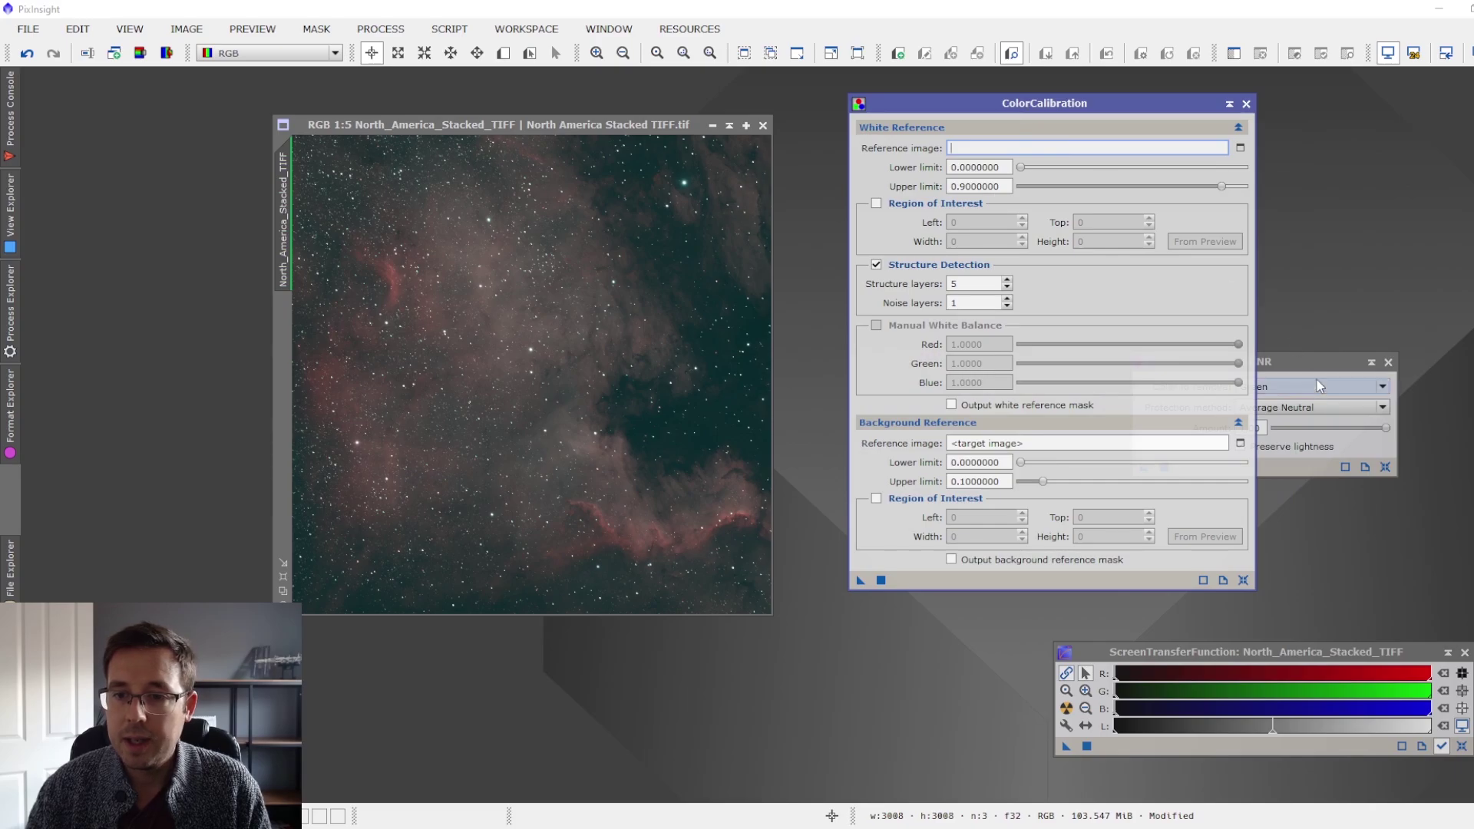
pyautogui.moveTo(1314, 362); pyautogui.dragTo(1412, 296)
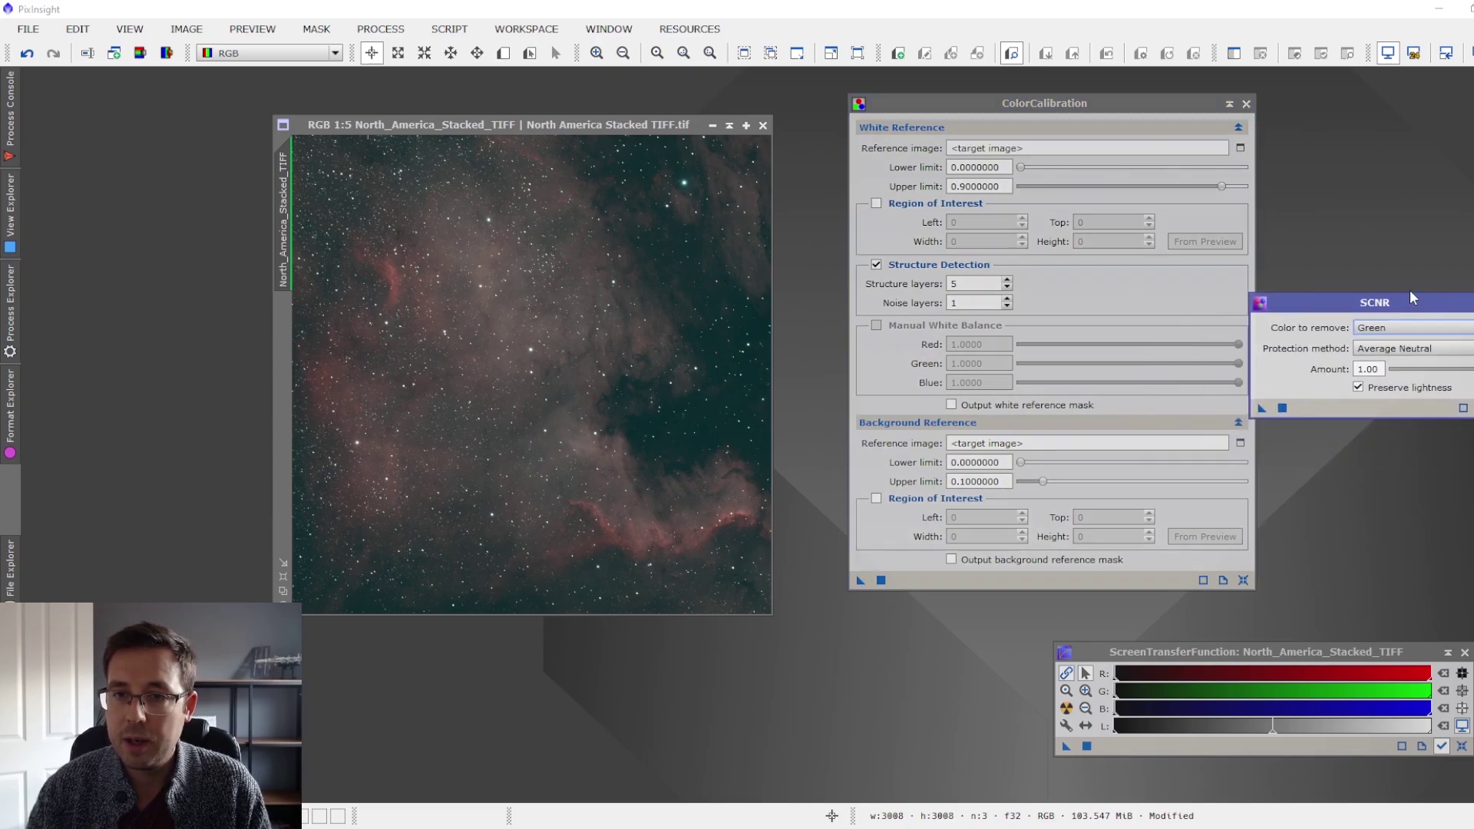
pyautogui.click(1089, 102)
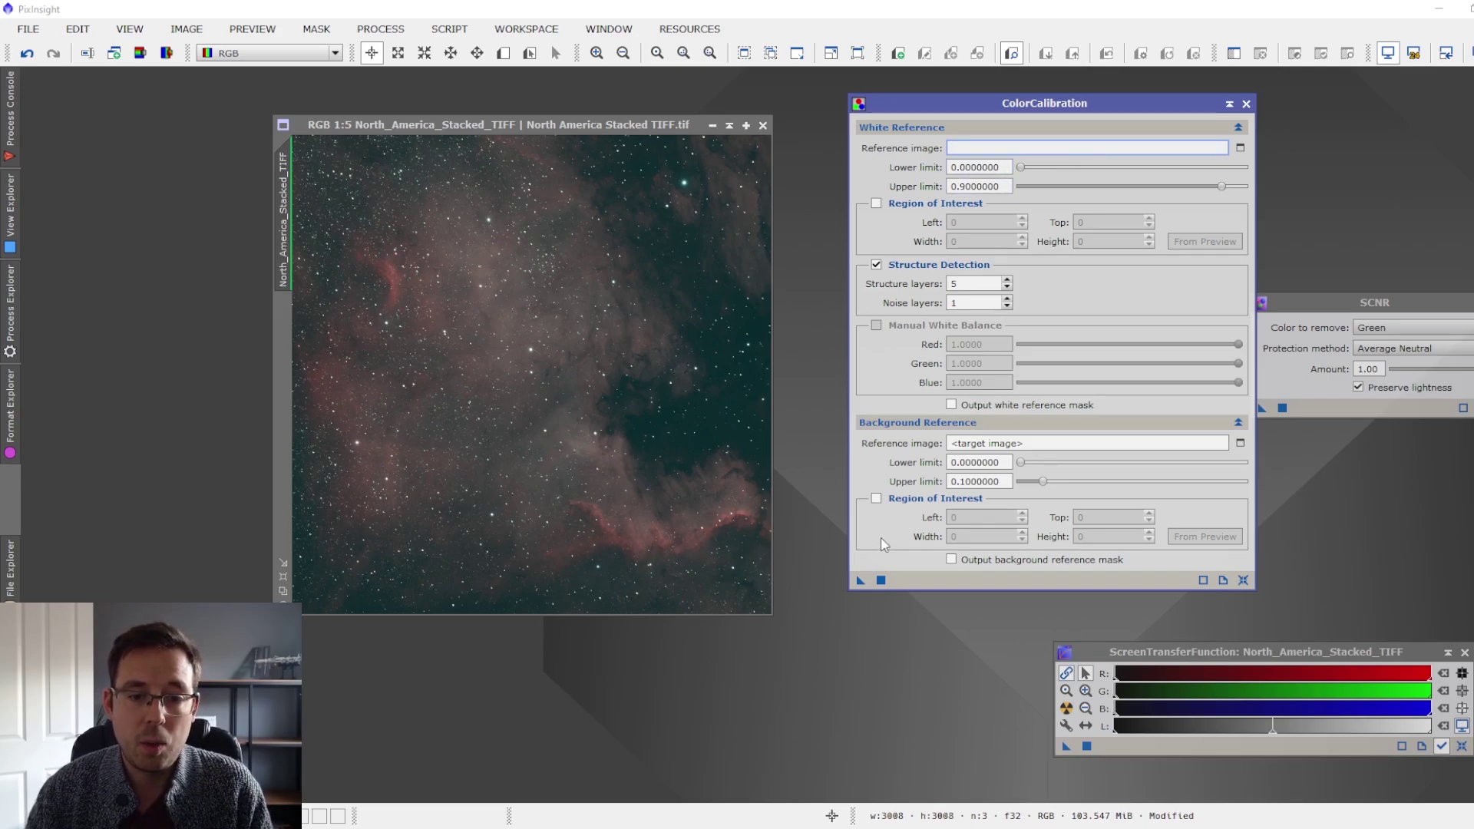
pyautogui.moveTo(861, 580); pyautogui.dragTo(680, 444)
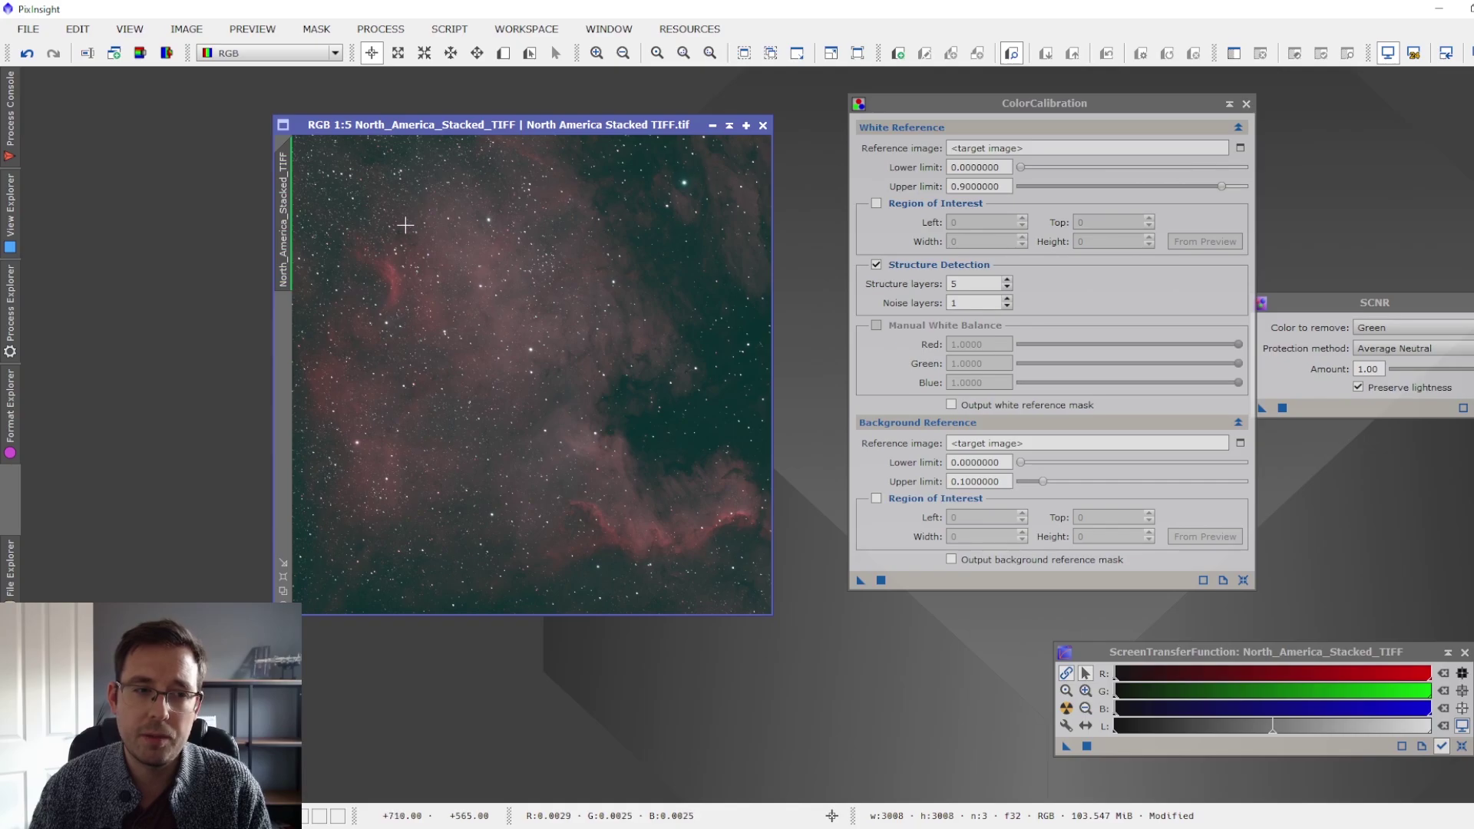
pyautogui.click(1247, 103)
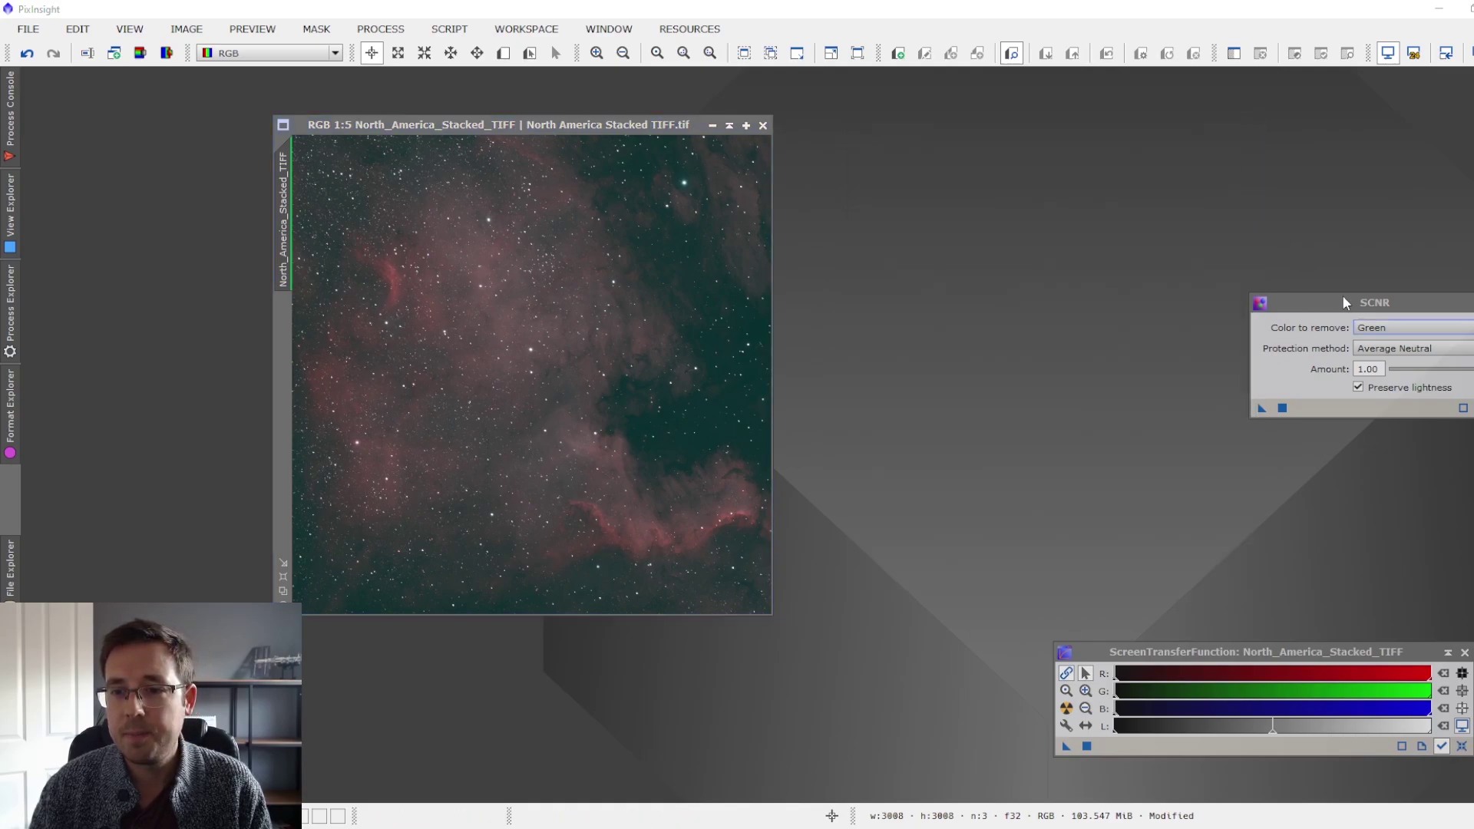
# Remove the green cast from the North America image using SCNR with Average Neutral protection and amount 1.00, and close the process
pyautogui.moveTo(1365, 304); pyautogui.dragTo(1095, 247)
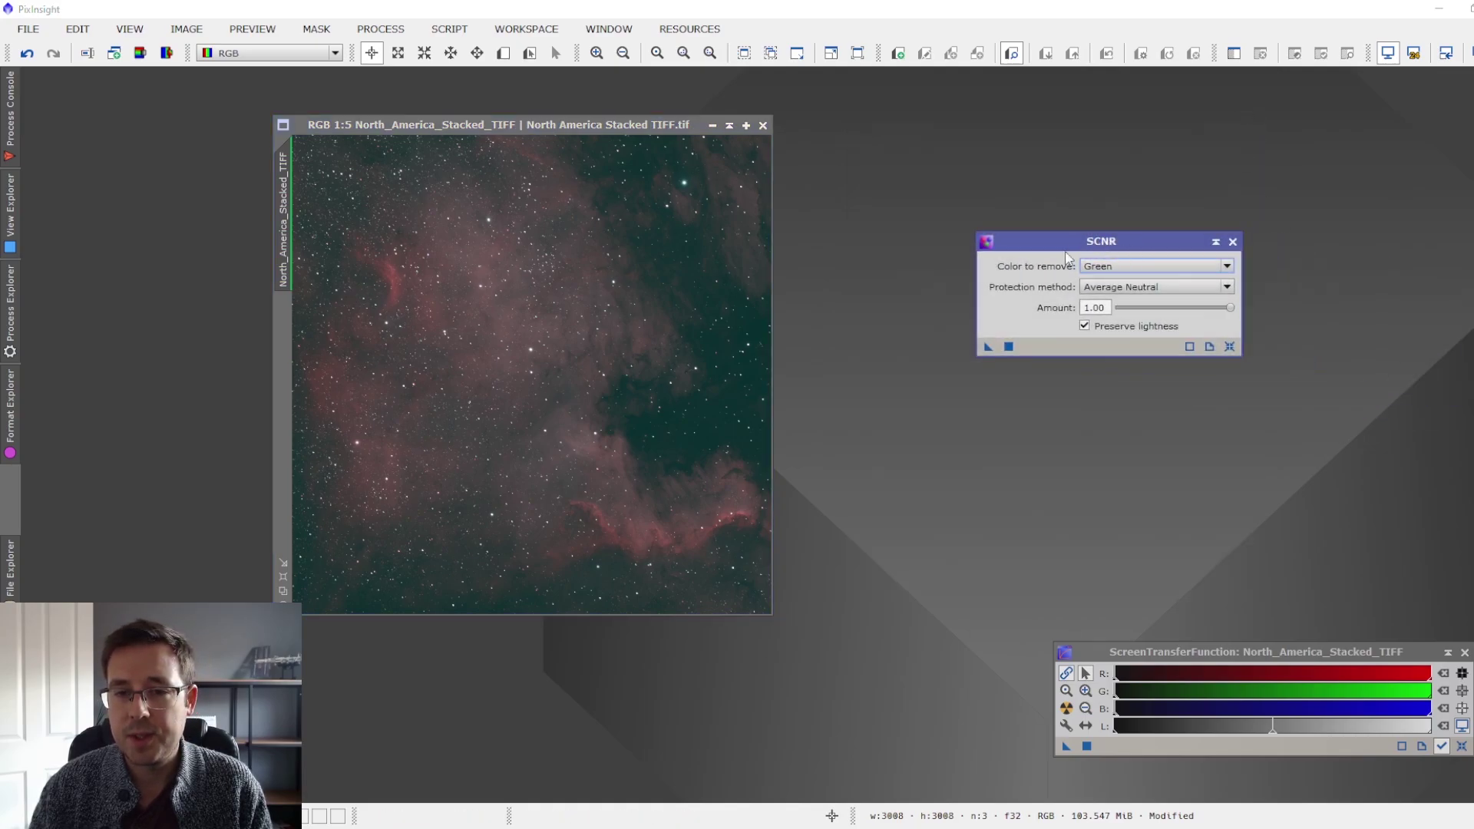
pyautogui.click(555, 123)
pyautogui.scroll(6, 699, 209)
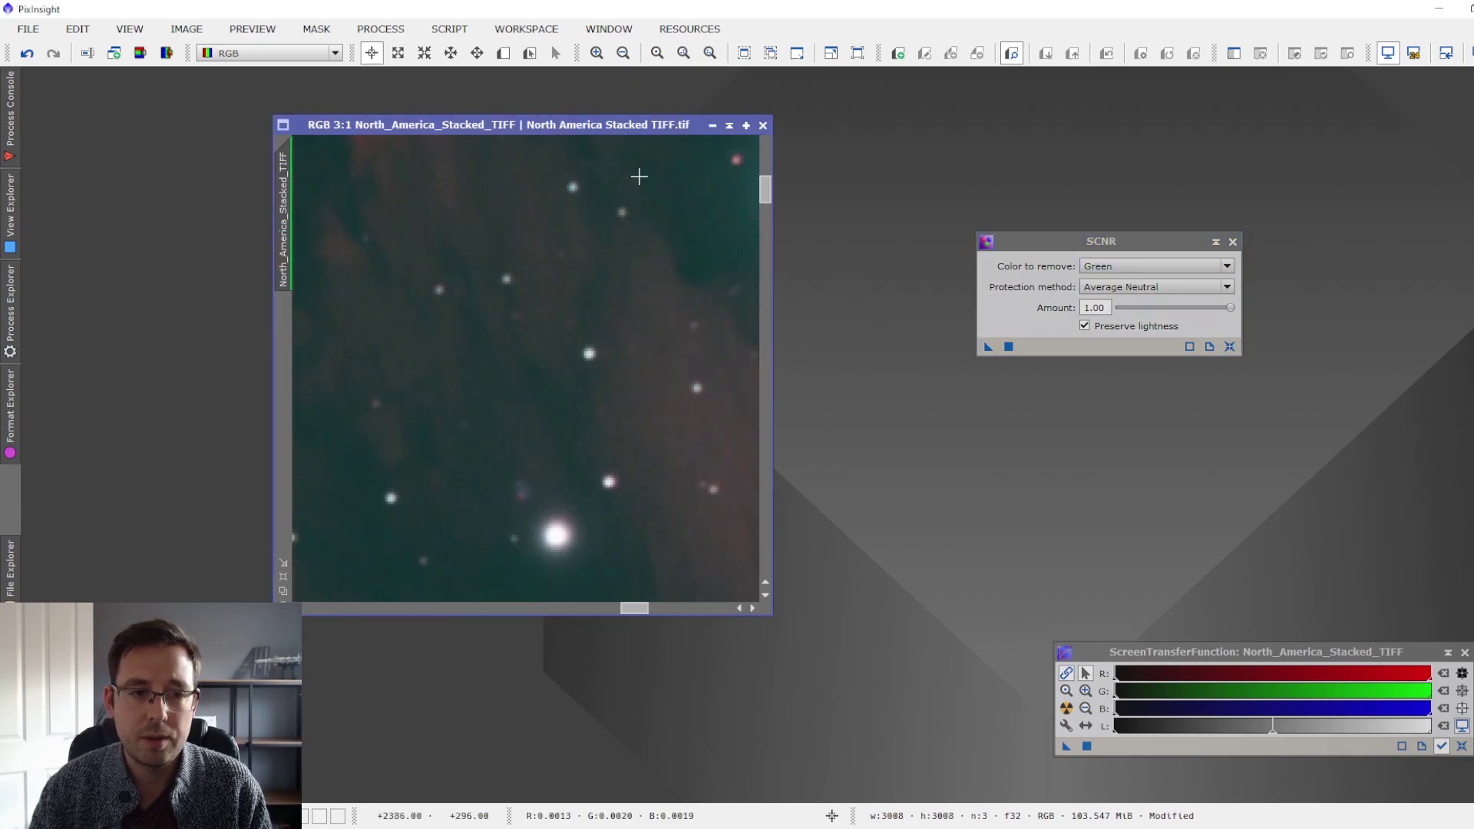
pyautogui.scroll(-2, 650, 208)
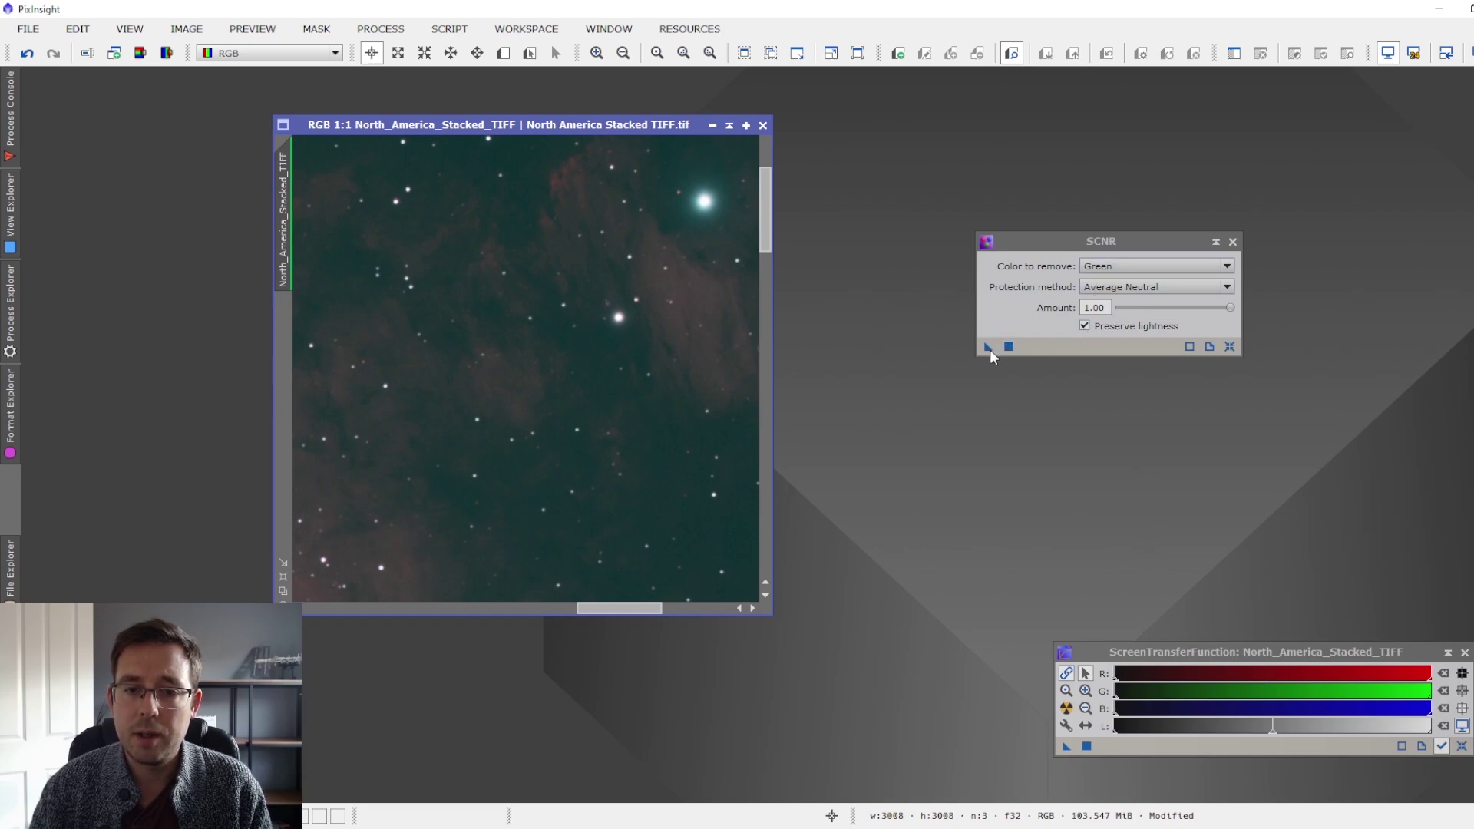
pyautogui.moveTo(989, 348); pyautogui.dragTo(639, 448)
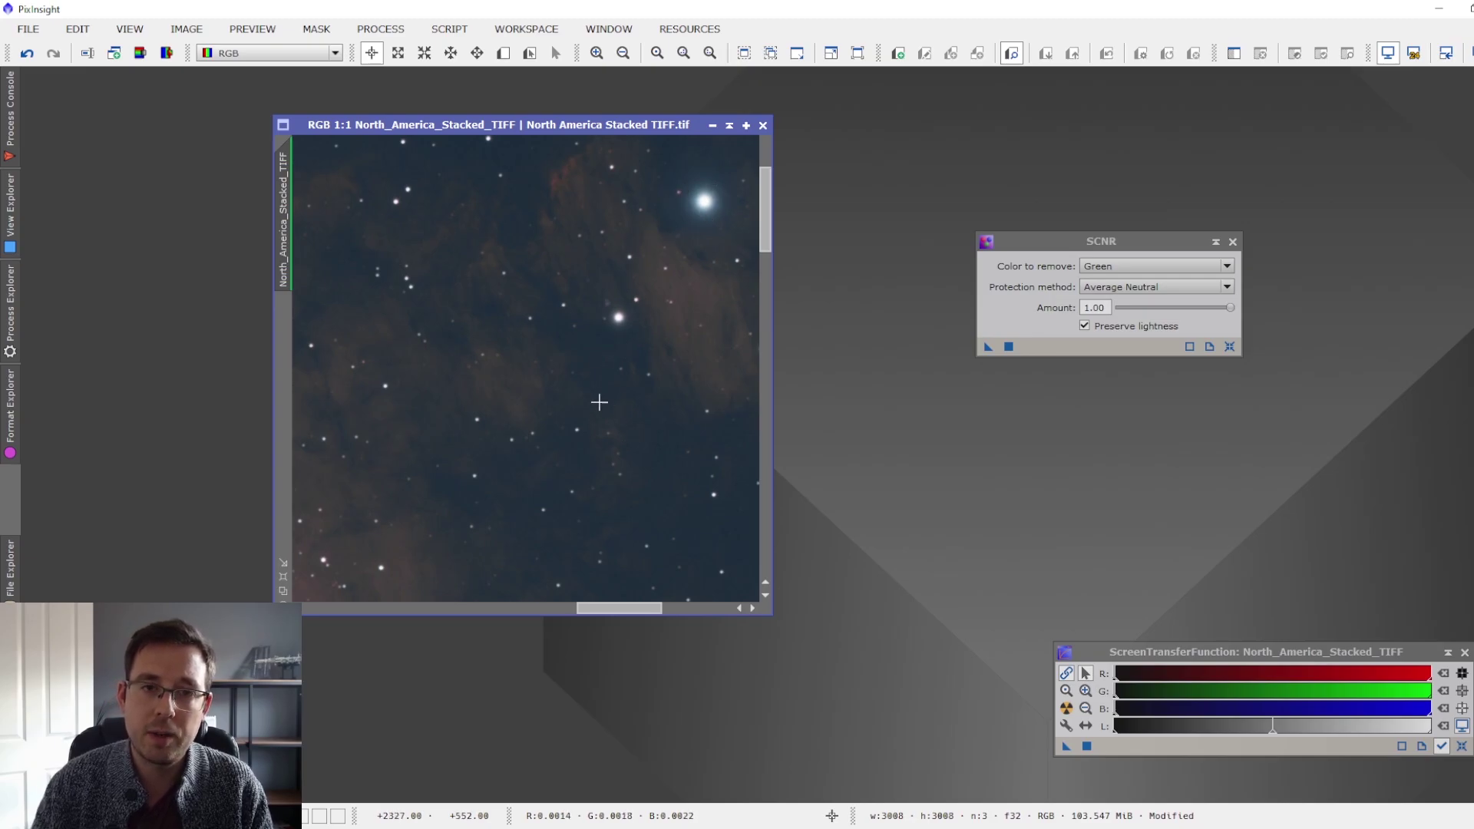
pyautogui.scroll(-4, 597, 398)
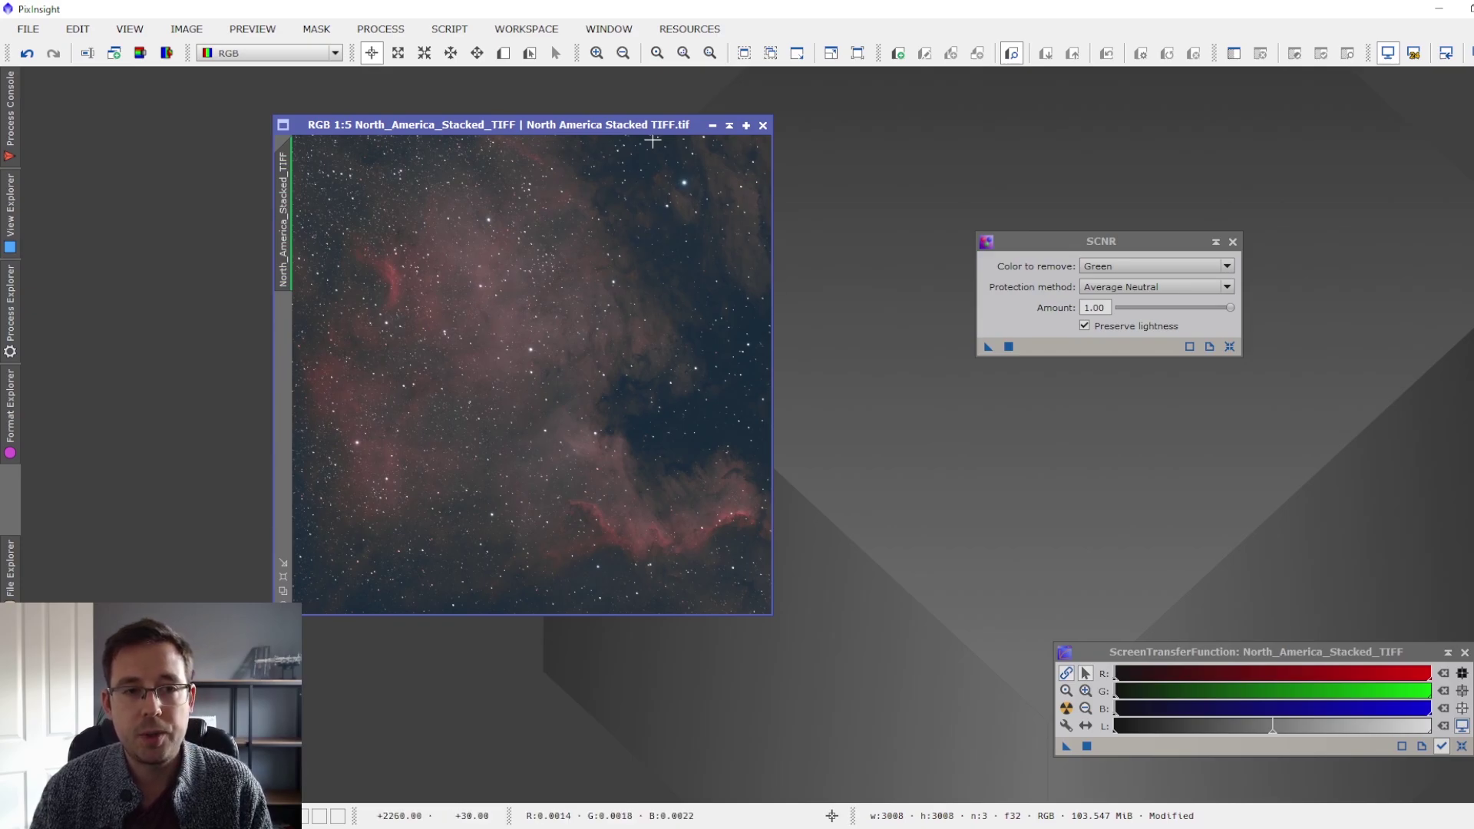
pyautogui.moveTo(608, 127); pyautogui.dragTo(780, 164)
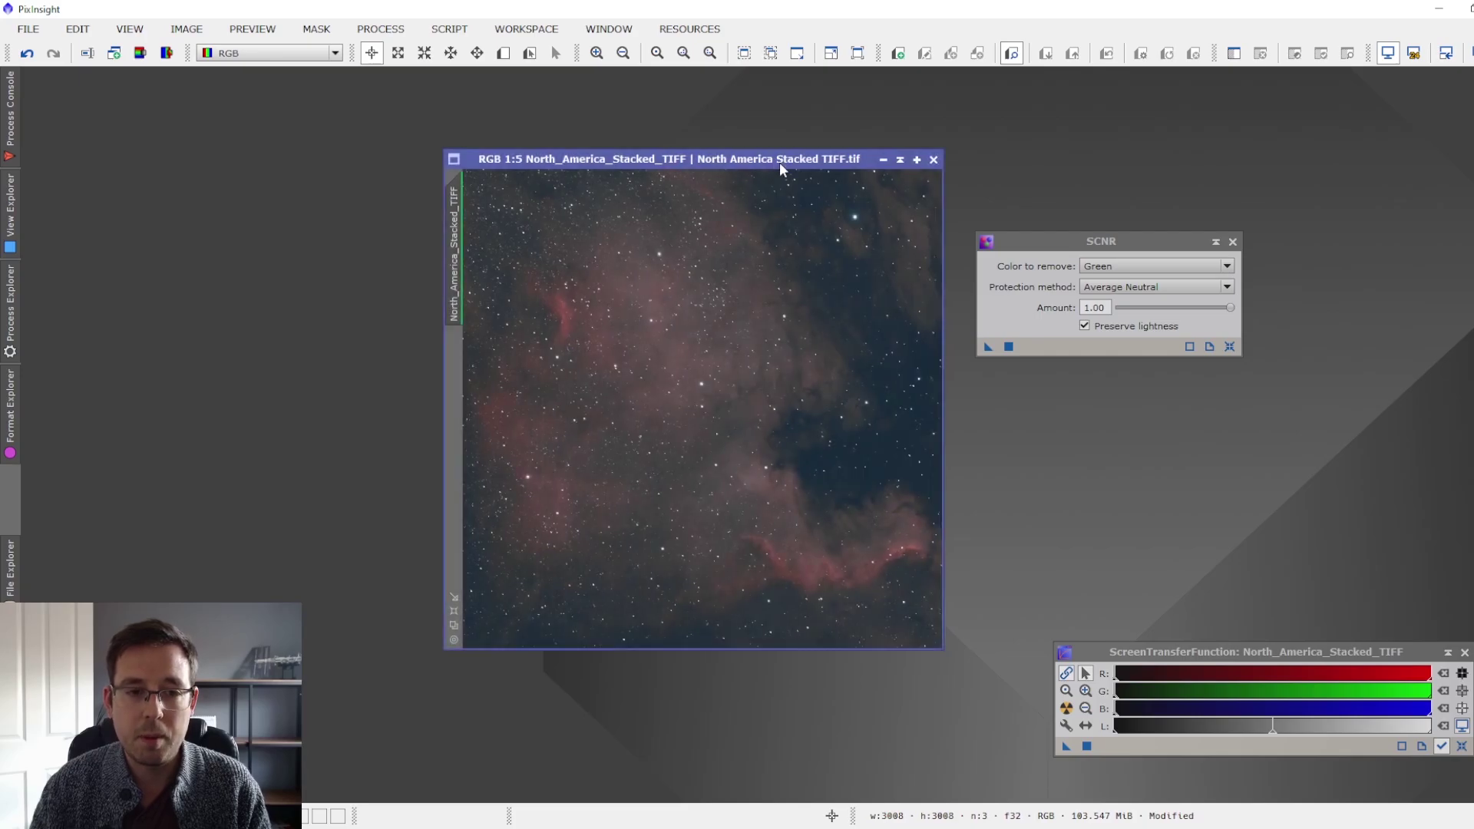
pyautogui.click(1233, 243)
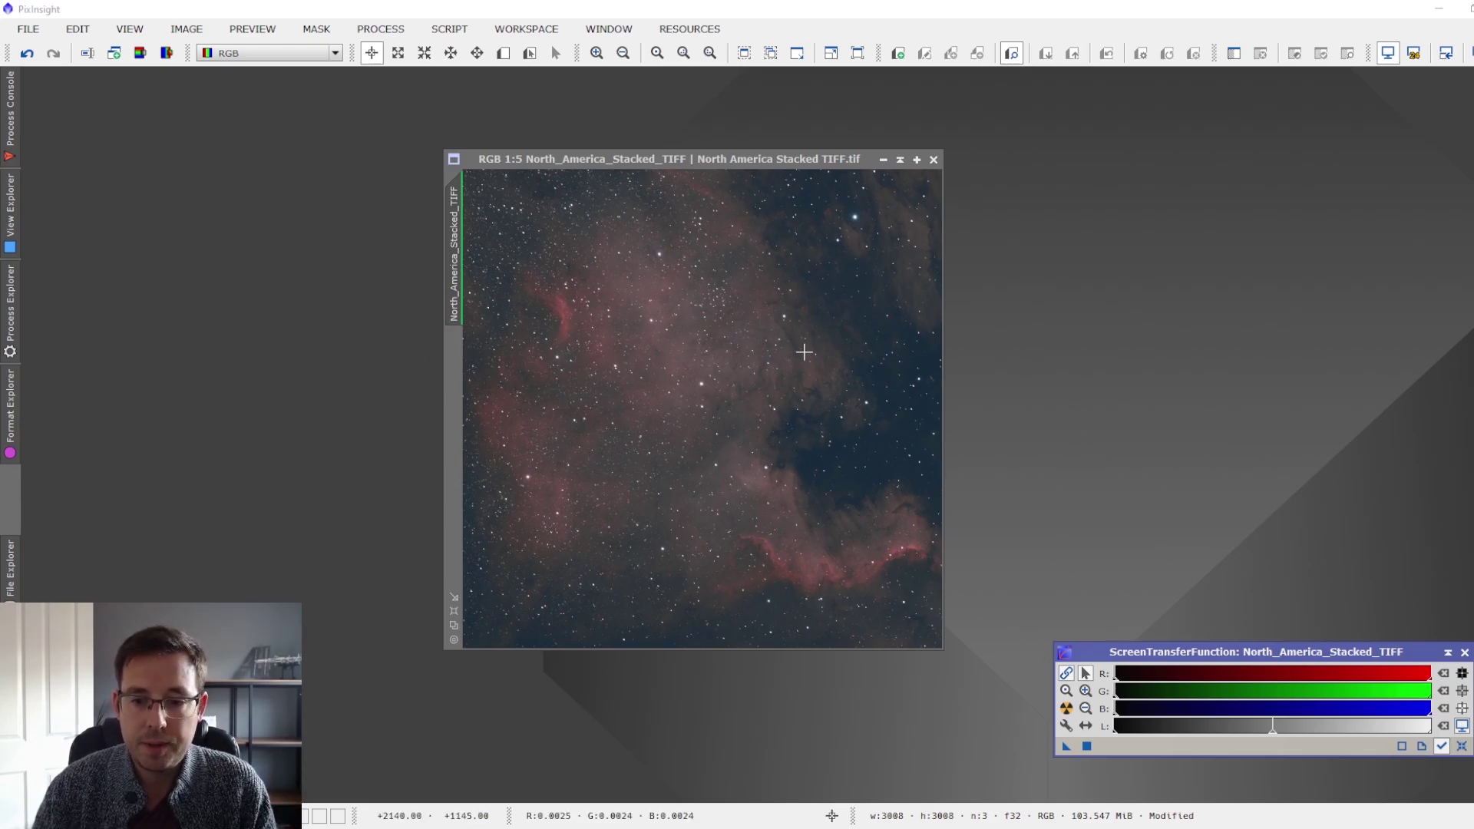
# Load the ScreenTransferFunction auto-stretch into HistogramTransformation and apply it permanently to the North America image
pyautogui.moveTo(1091, 688); pyautogui.dragTo(1190, 741)
pyautogui.moveTo(1197, 624); pyautogui.dragTo(1187, 594)
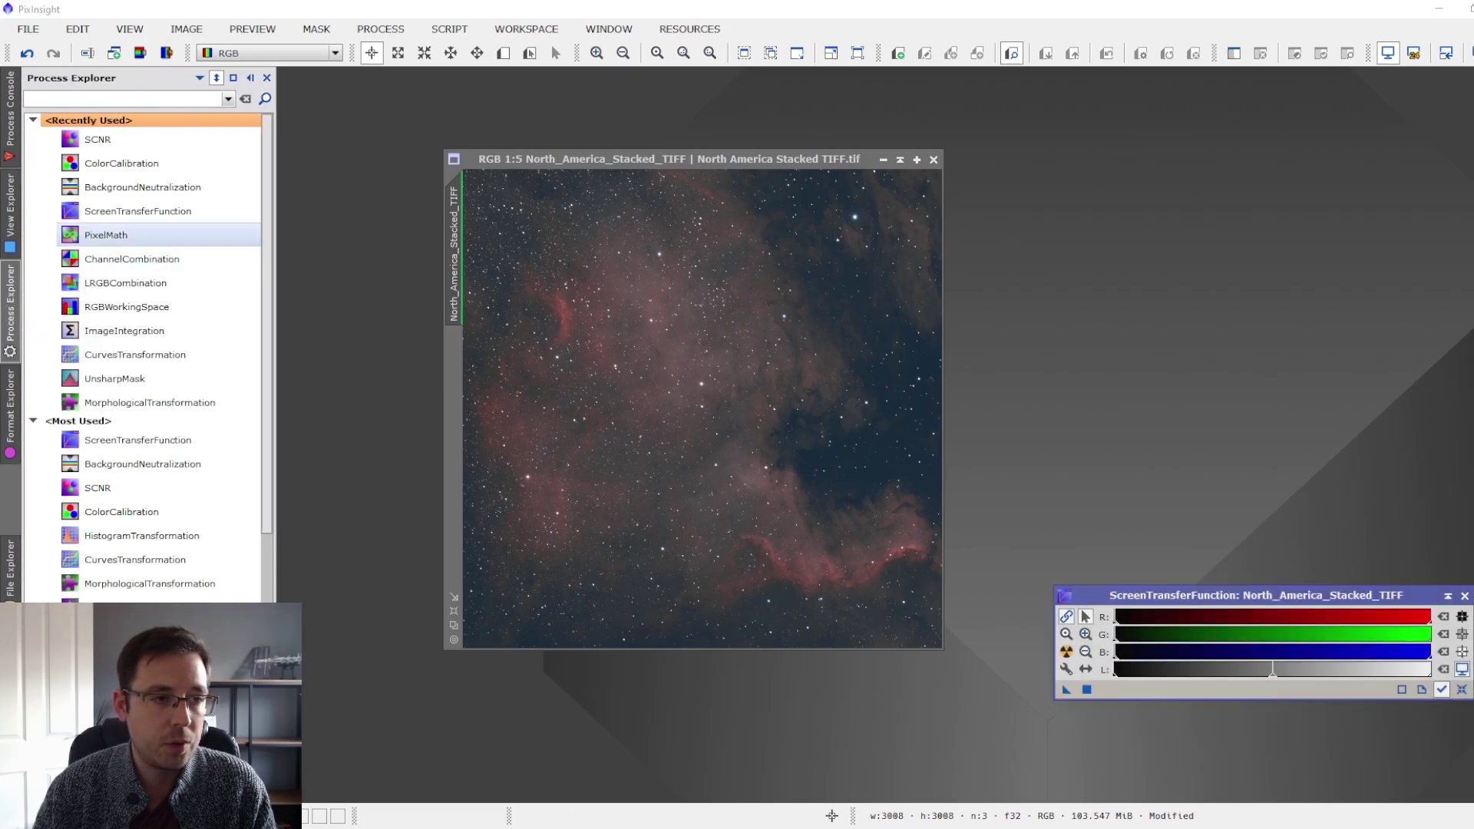
pyautogui.click(380, 30)
pyautogui.moveTo(497, 20)
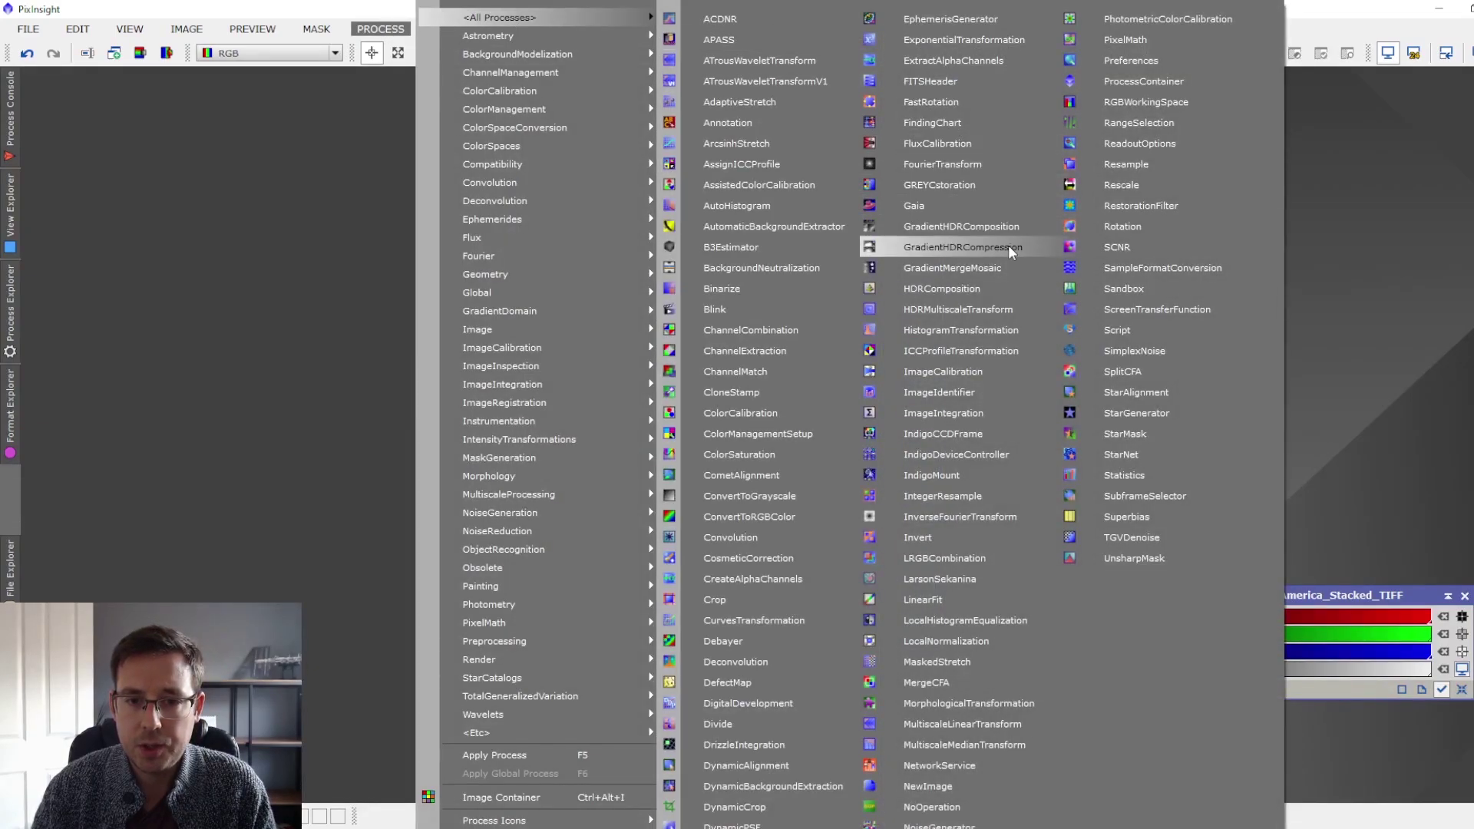
pyautogui.click(1006, 329)
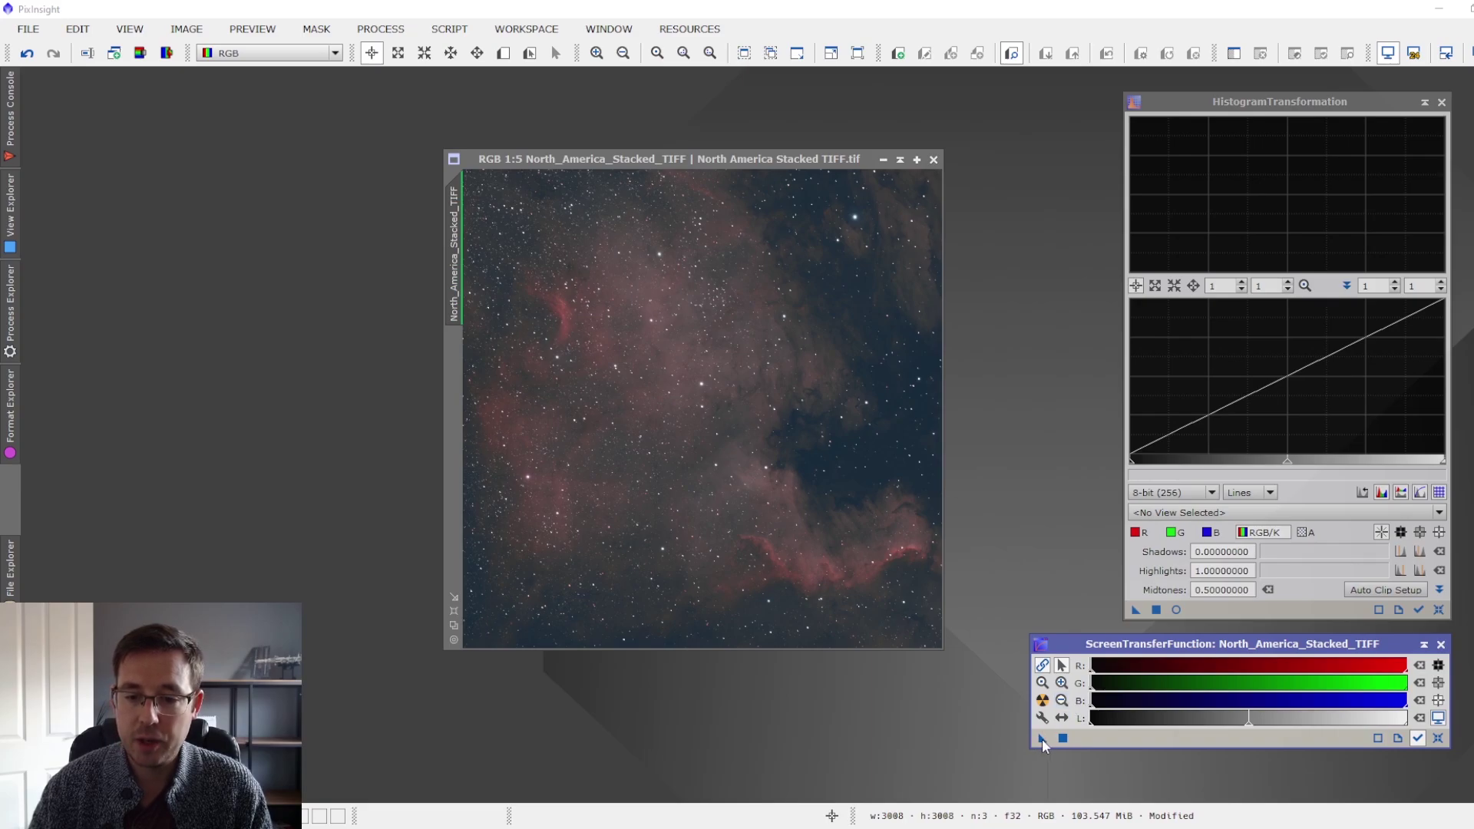
pyautogui.moveTo(1042, 738); pyautogui.dragTo(1200, 614)
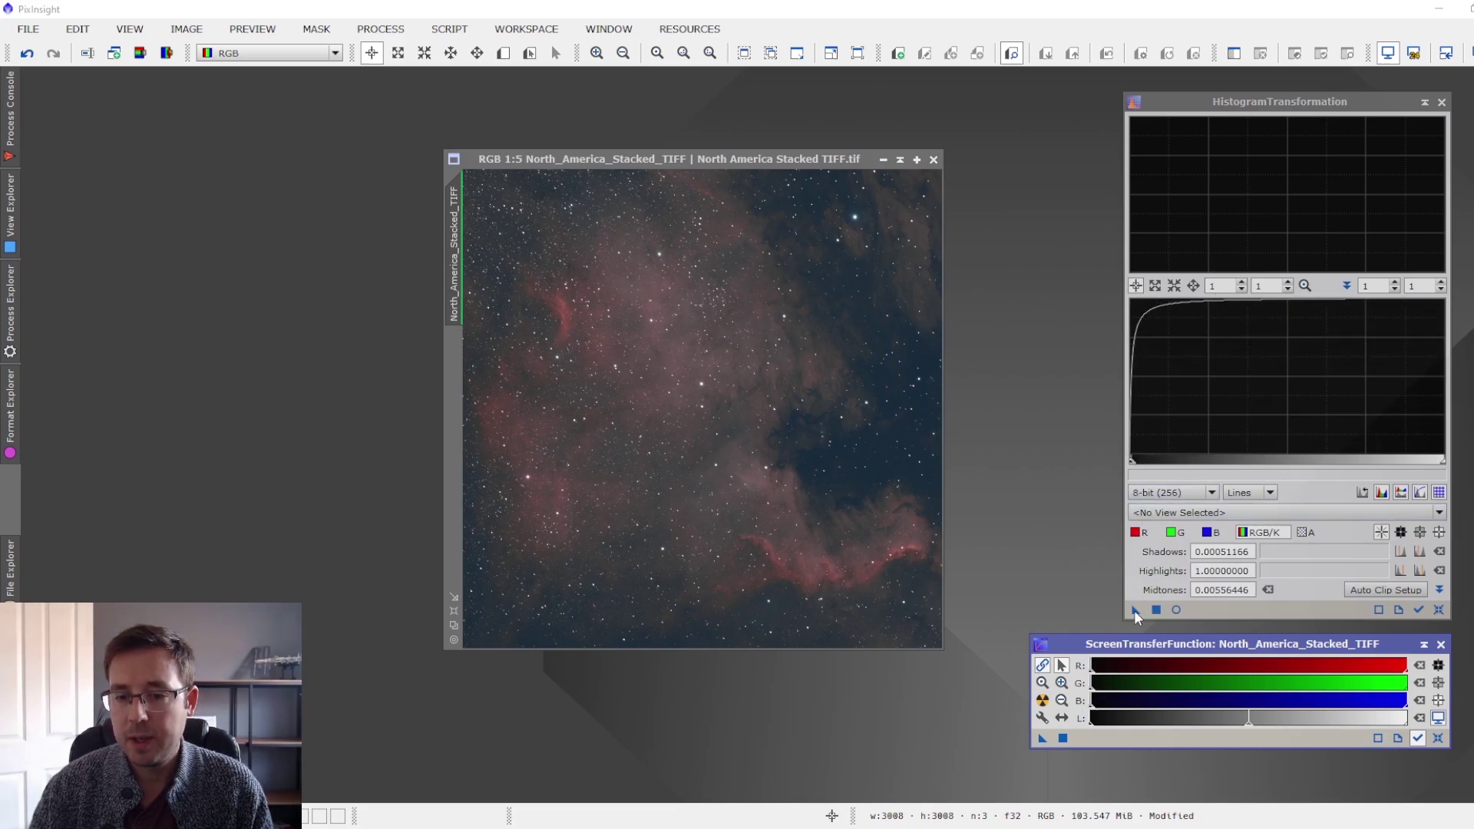
pyautogui.moveTo(1135, 611); pyautogui.dragTo(841, 460)
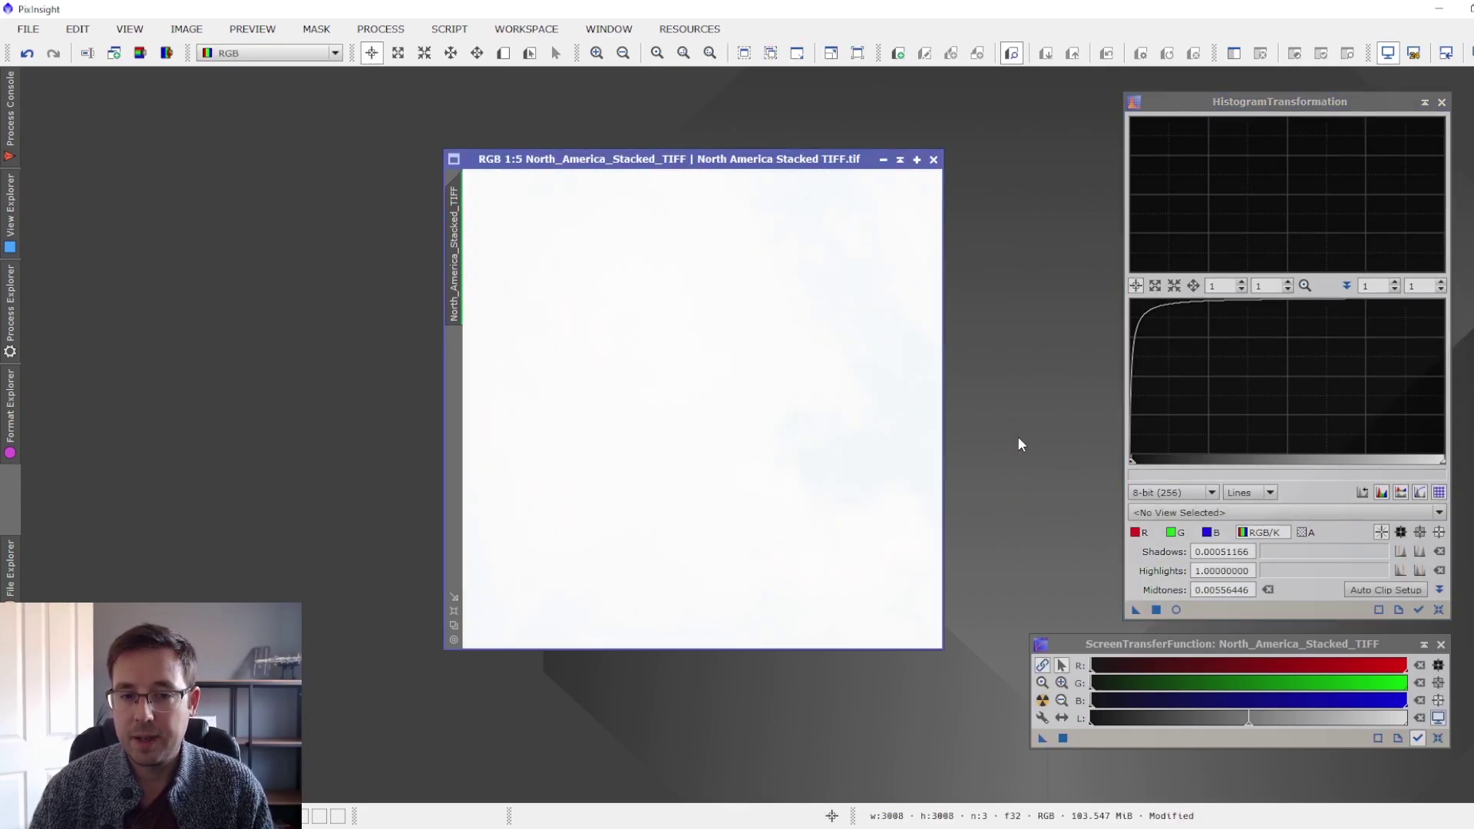
# Turn off the screen stretch on the image and close ScreenTransferFunction and HistogramTransformation
pyautogui.click(1438, 718)
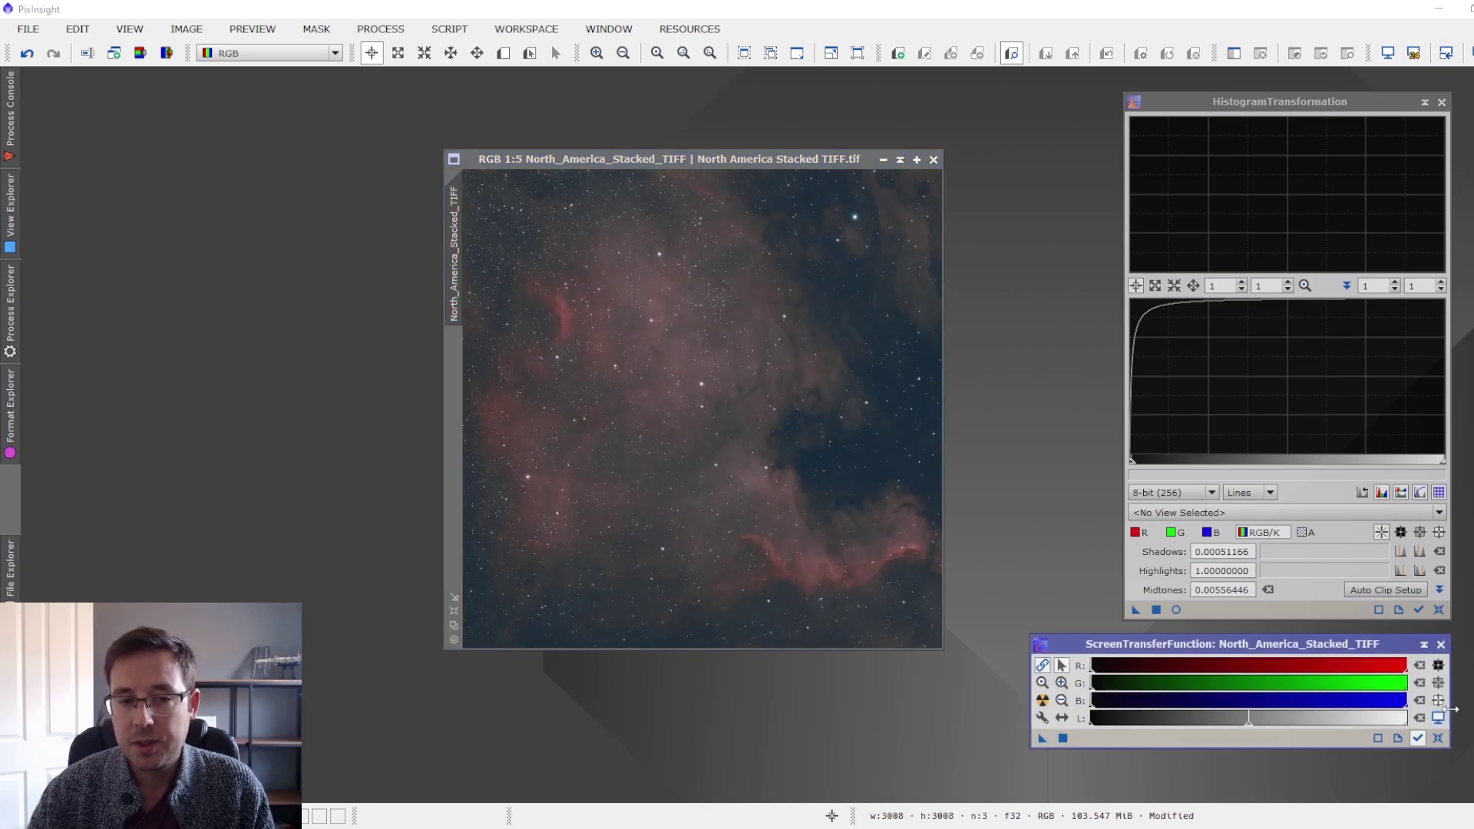
pyautogui.click(1442, 645)
pyautogui.click(1442, 102)
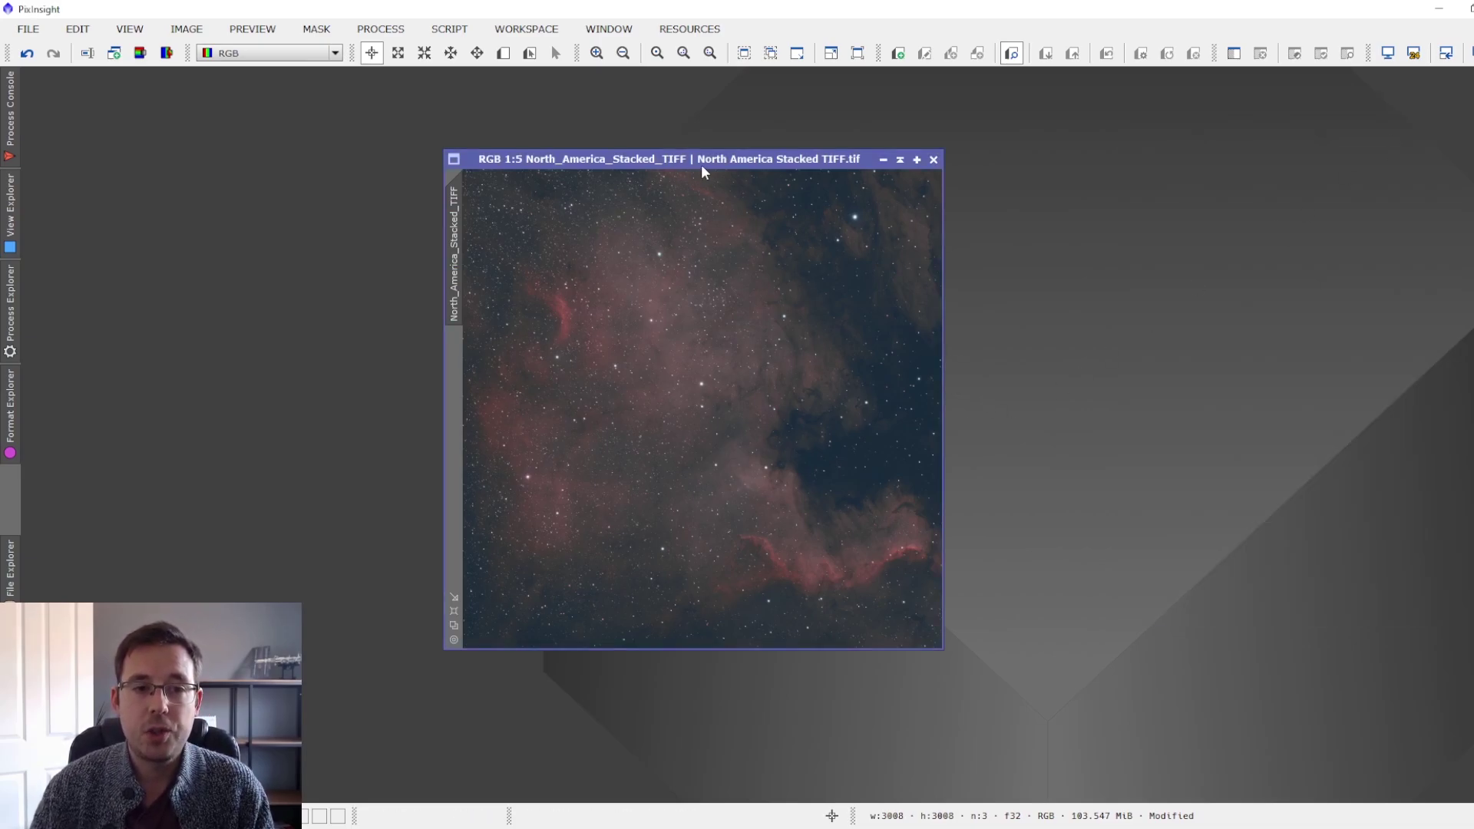
# Start DynamicBackgroundExtraction on the North America image and set its correction to Subtraction with Normalize enabled
pyautogui.moveTo(694, 159); pyautogui.dragTo(765, 154)
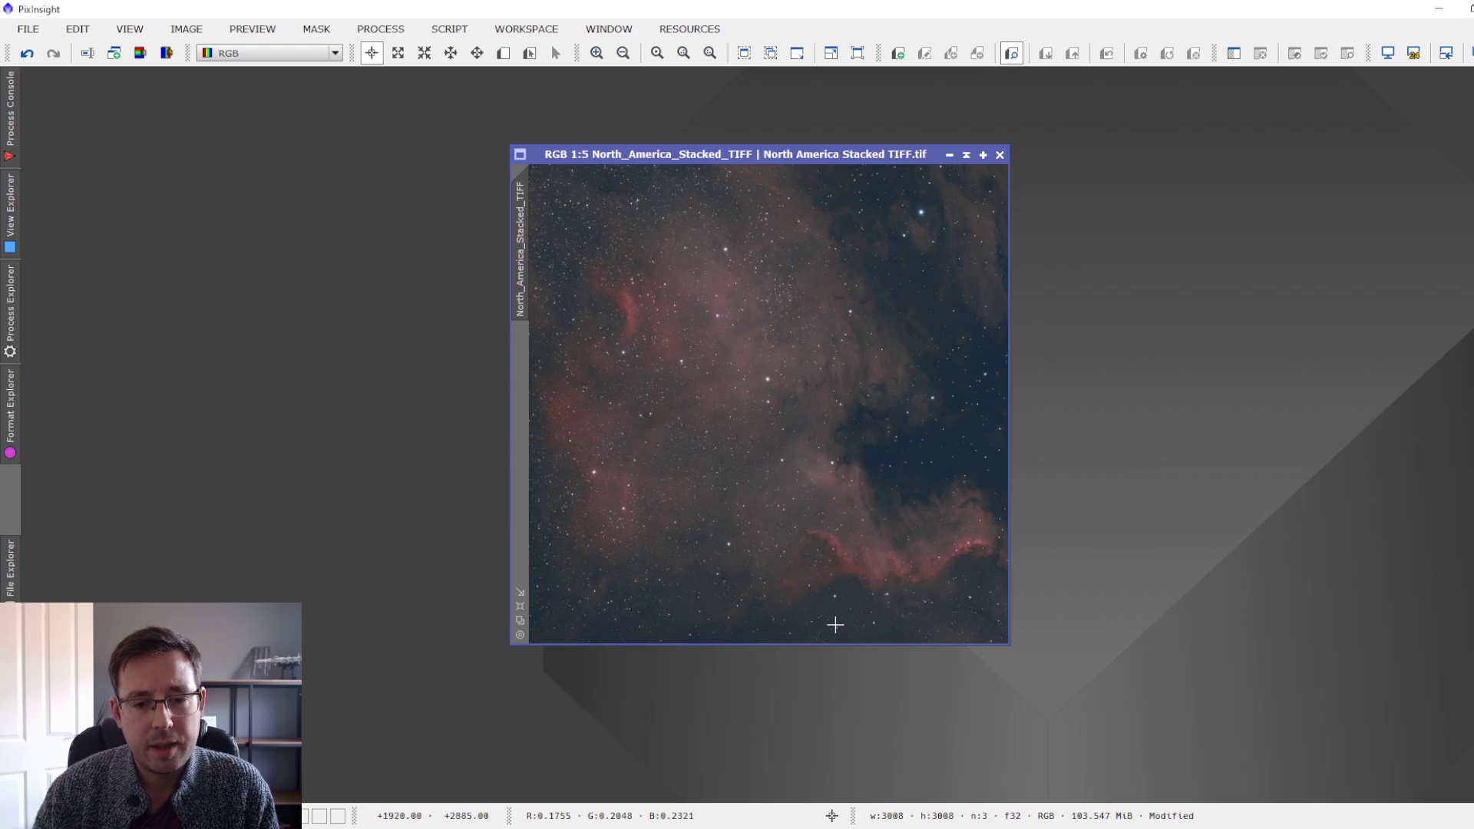
pyautogui.click(376, 29)
pyautogui.moveTo(556, 15)
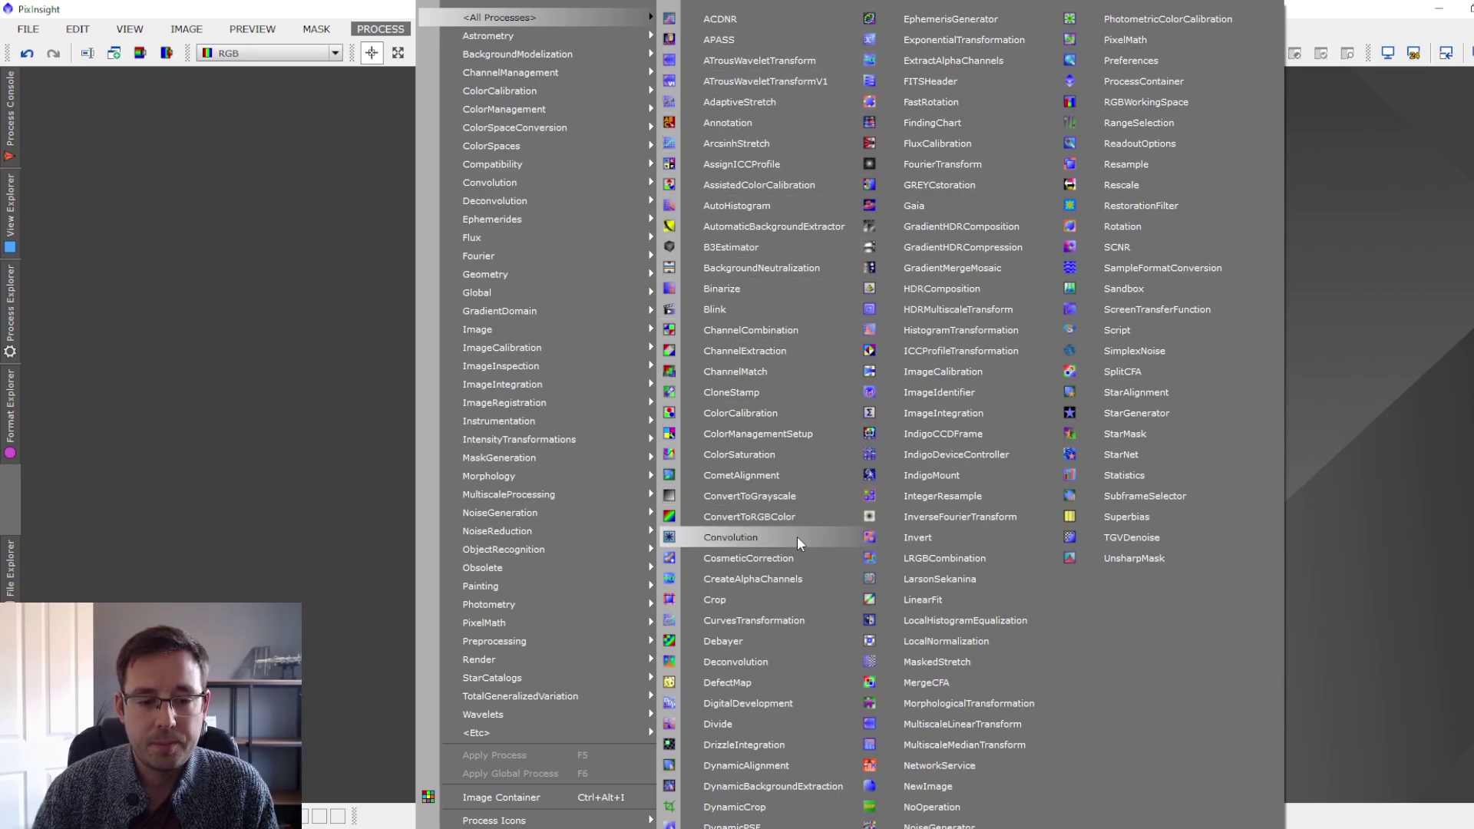
pyautogui.click(808, 788)
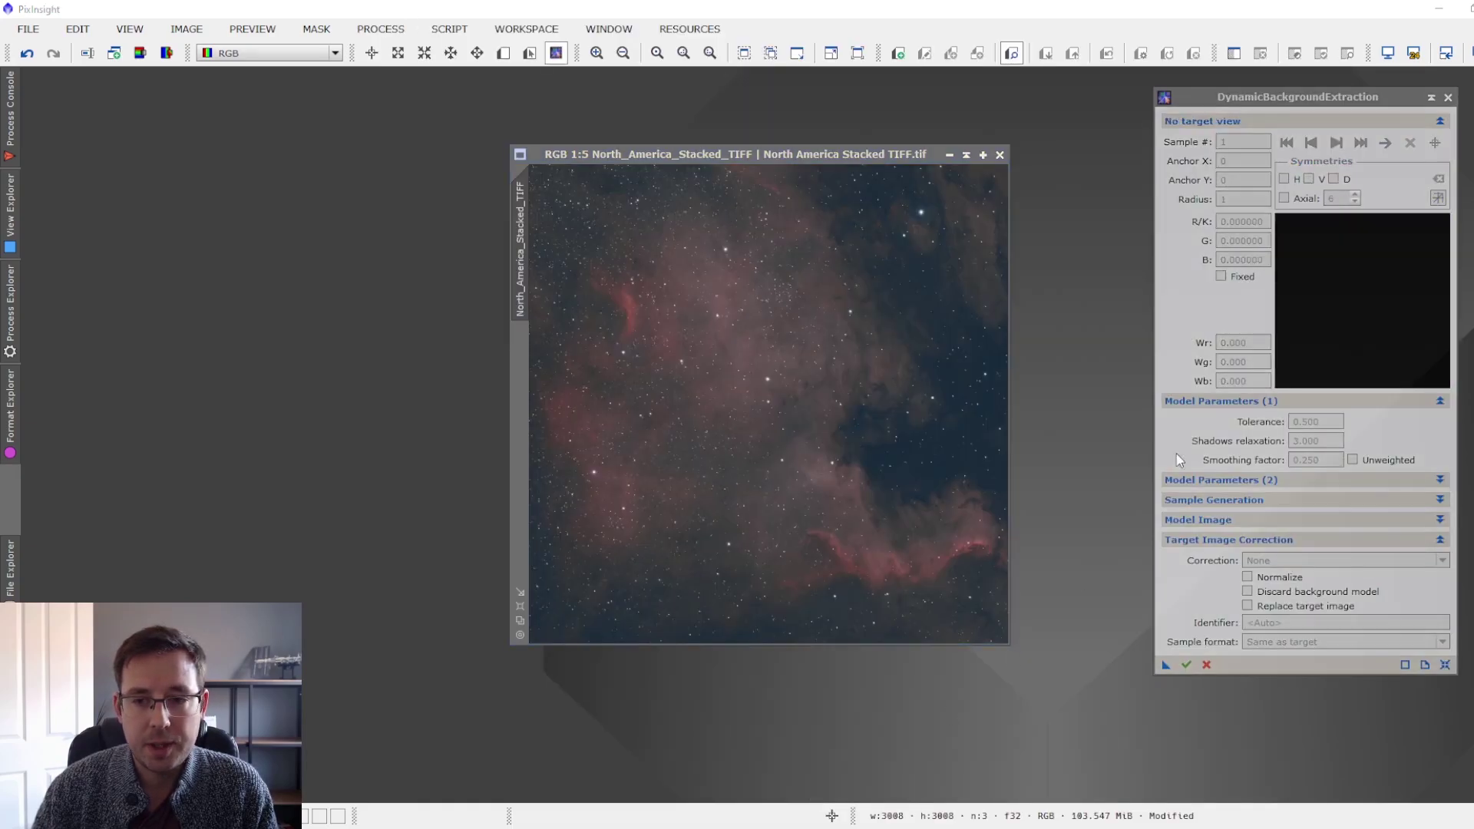
pyautogui.click(1252, 101)
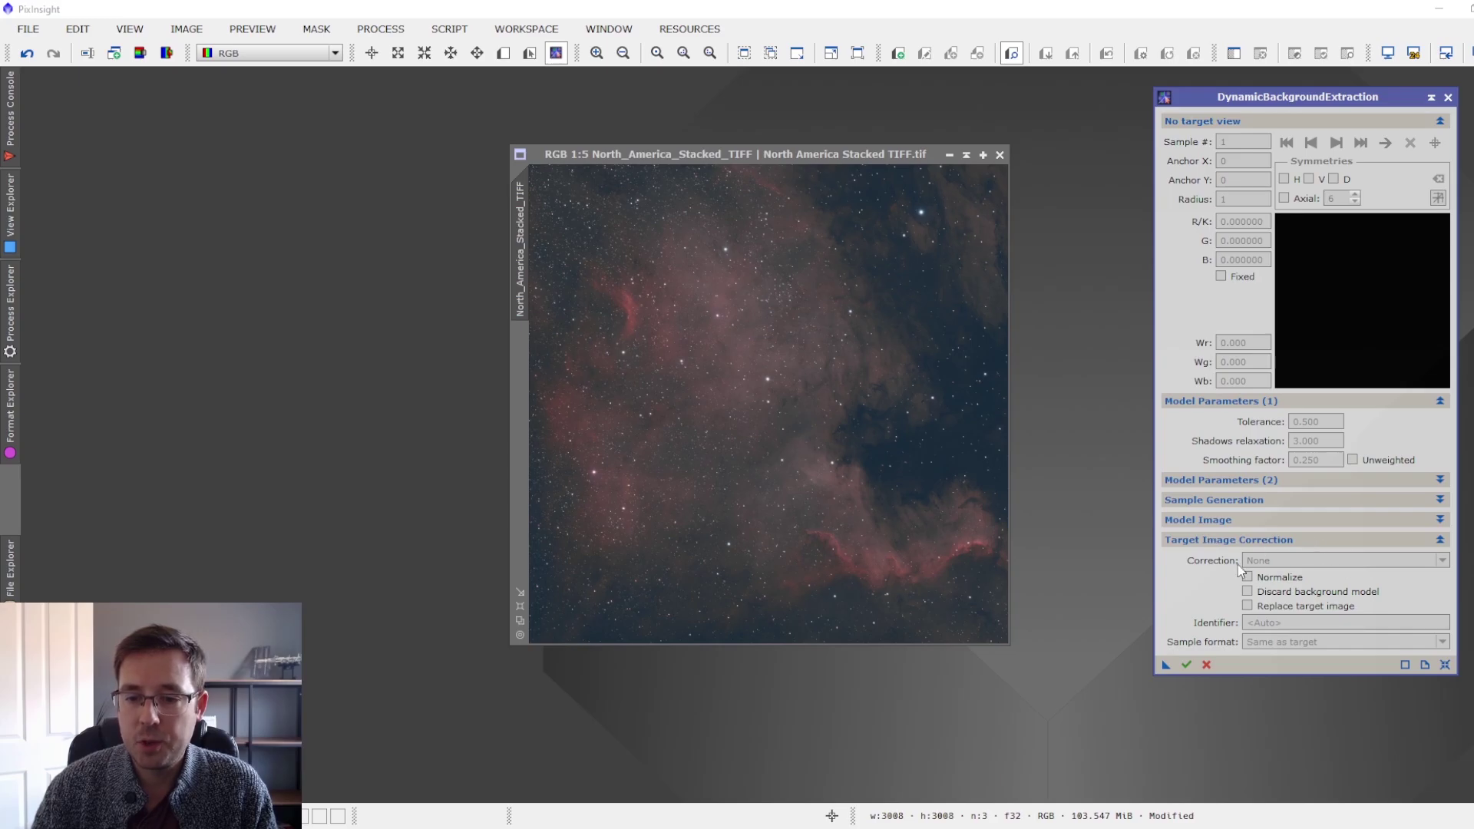
pyautogui.click(756, 405)
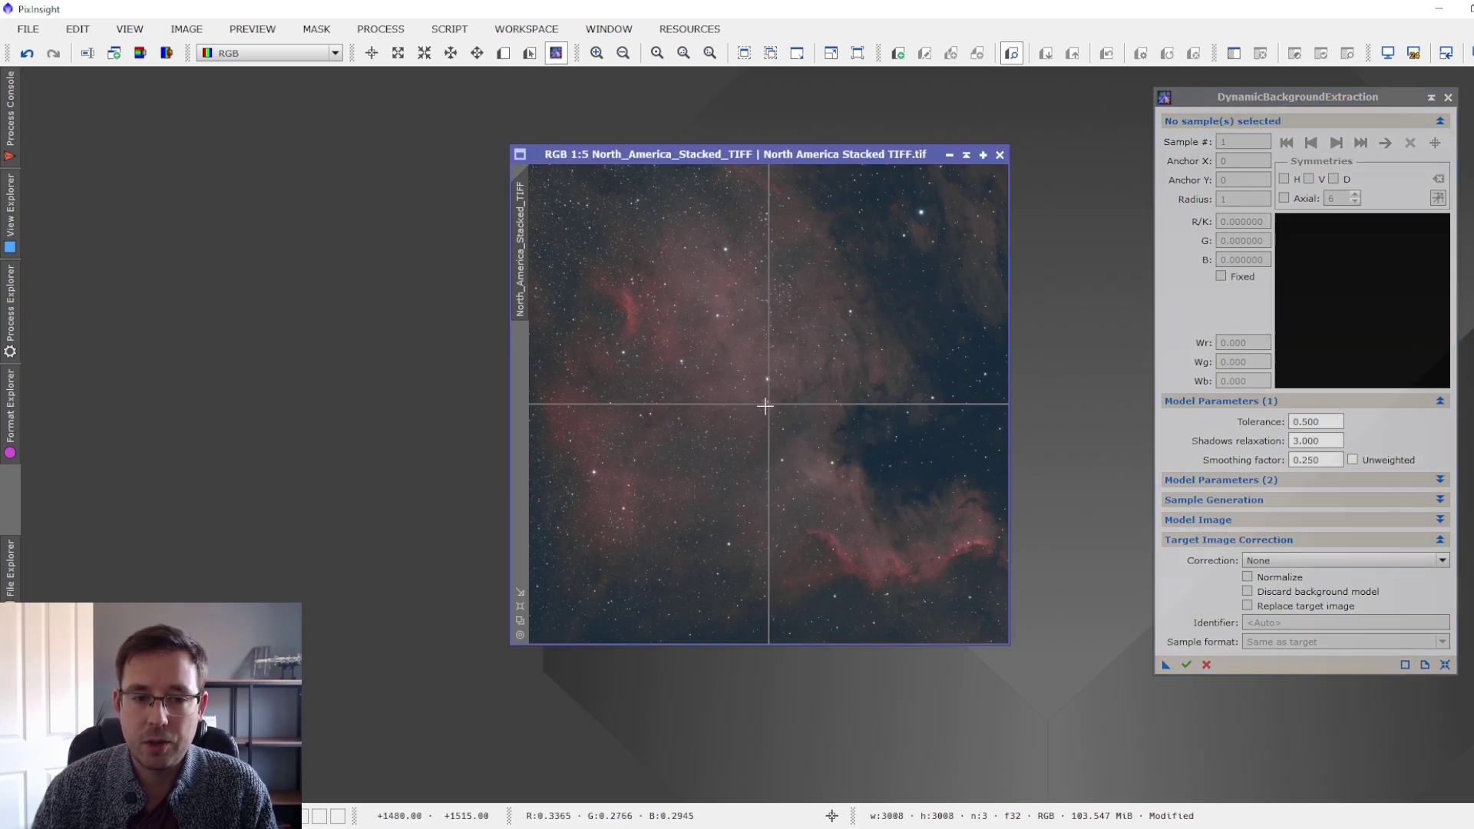
pyautogui.click(1333, 560)
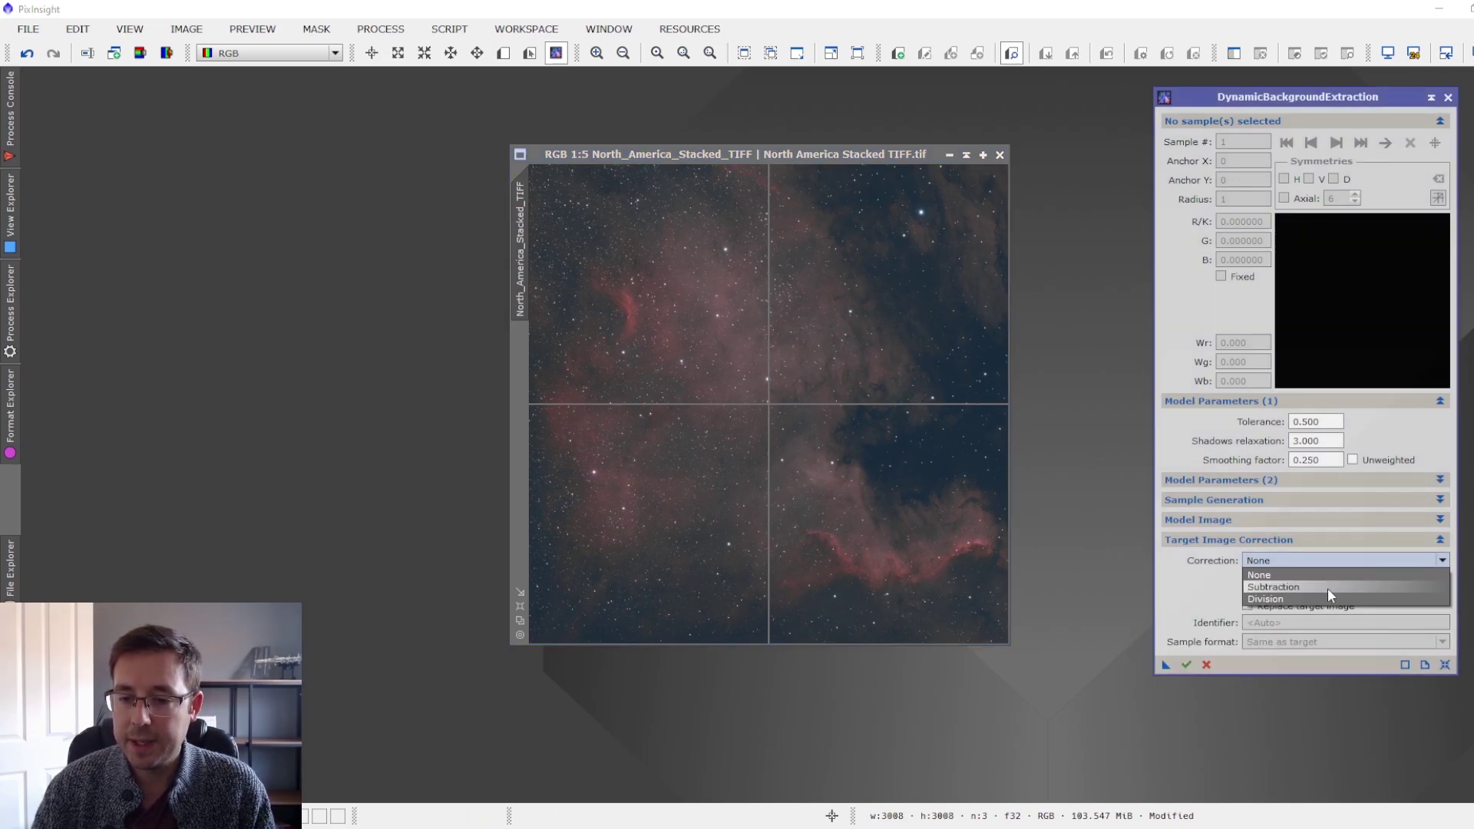
pyautogui.click(1329, 590)
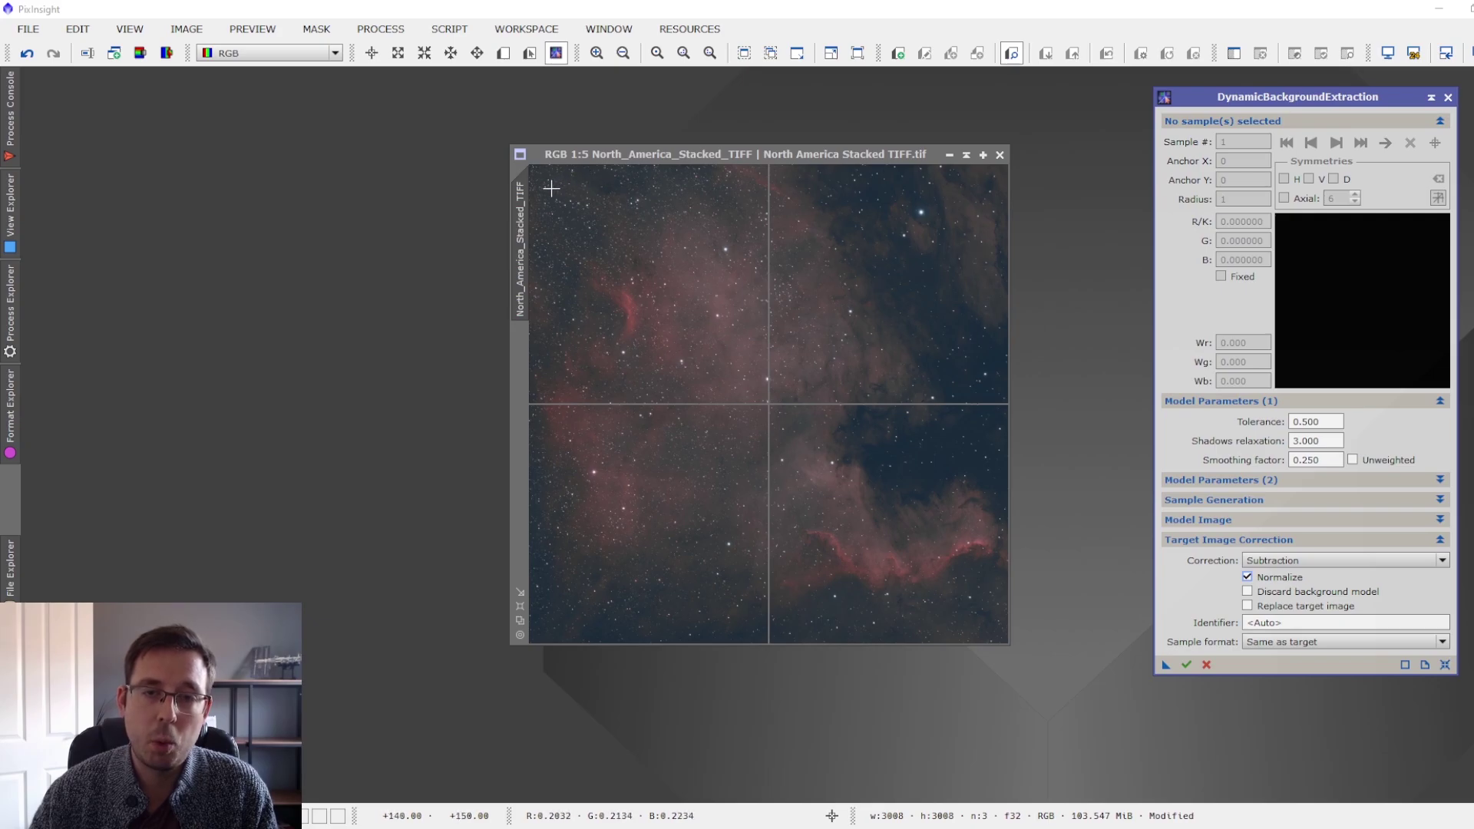
# Place about twenty background samples across the faint sky in the image's upper-left corner, avoiding the red nebula
pyautogui.click(645, 179)
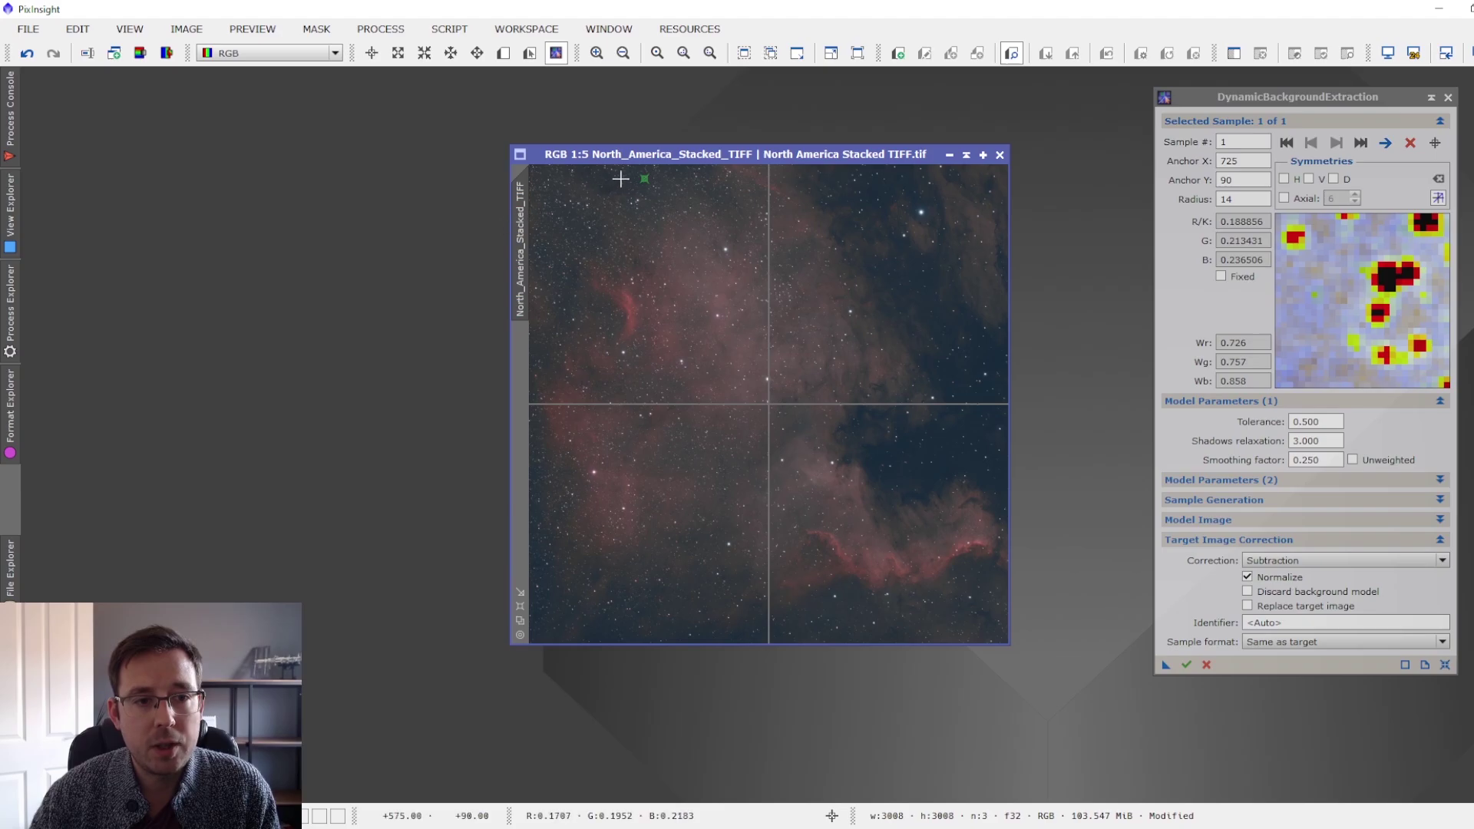
pyautogui.click(631, 177)
pyautogui.click(624, 192)
pyautogui.click(626, 201)
pyautogui.click(587, 202)
pyautogui.click(546, 202)
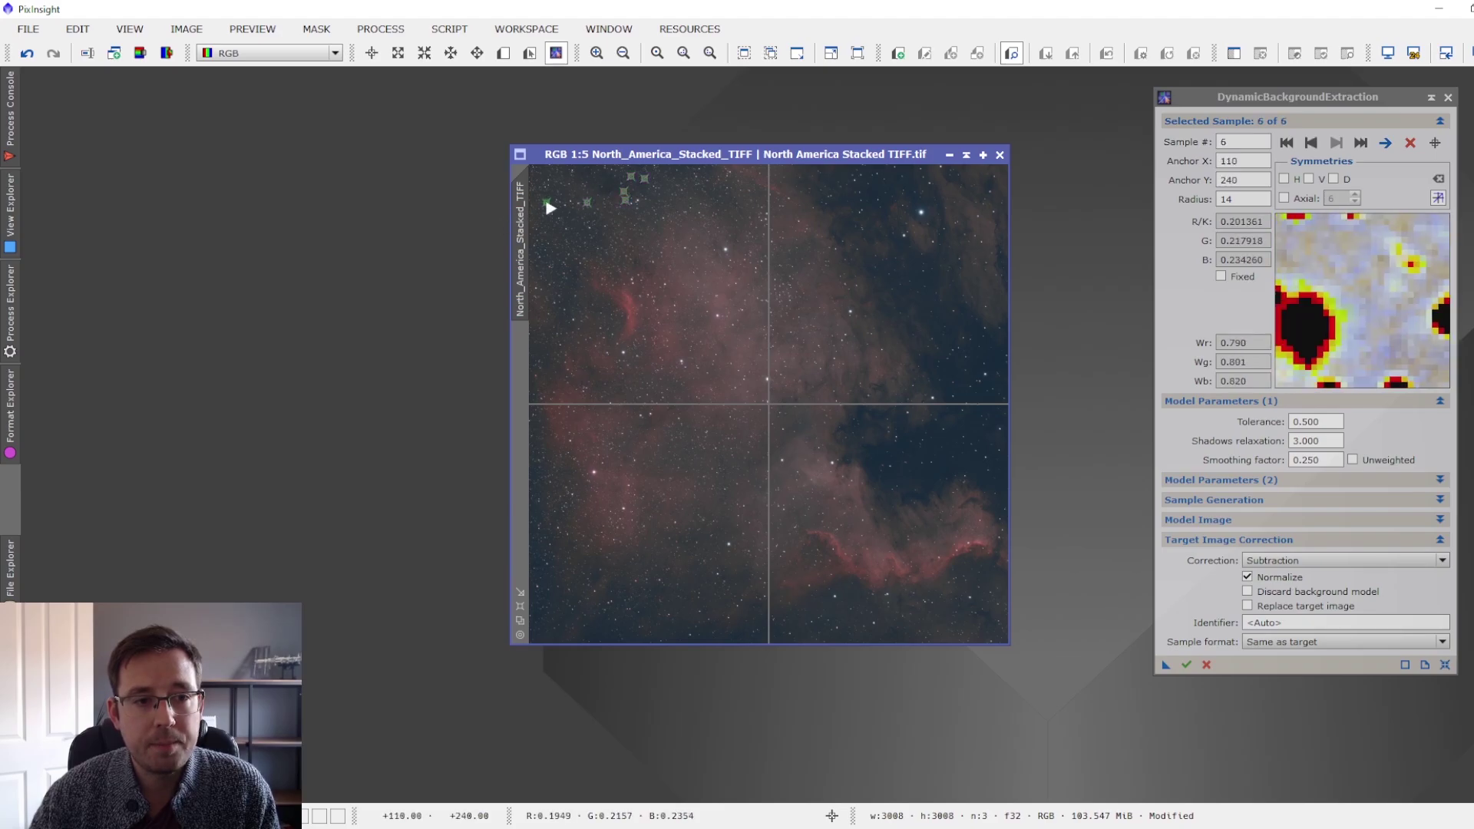
pyautogui.click(541, 188)
pyautogui.click(536, 175)
pyautogui.click(558, 170)
pyautogui.click(574, 172)
pyautogui.click(593, 172)
pyautogui.click(609, 172)
pyautogui.click(609, 185)
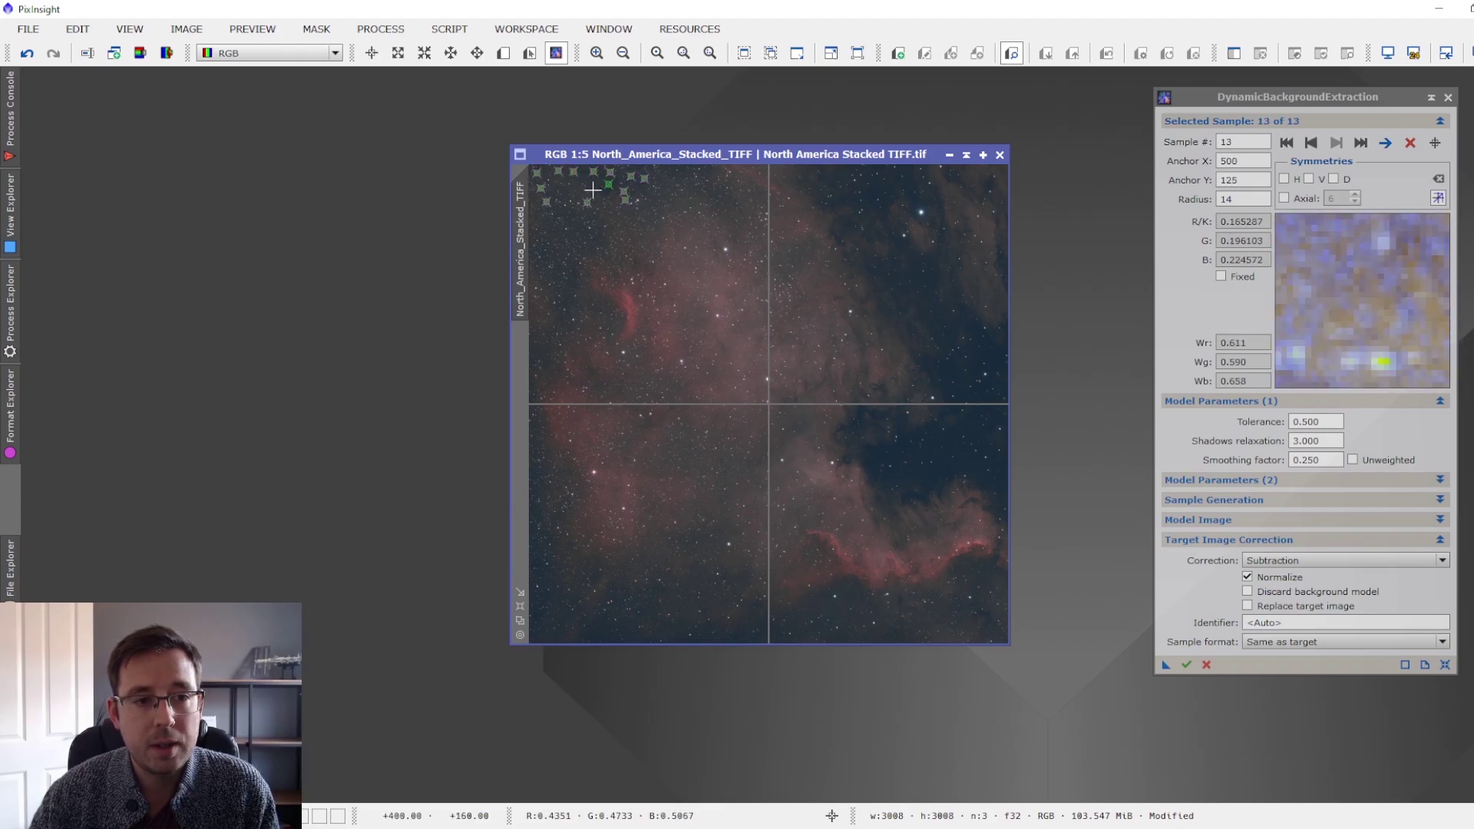
pyautogui.click(591, 190)
pyautogui.click(568, 188)
pyautogui.click(558, 188)
pyautogui.click(572, 188)
pyautogui.click(564, 203)
pyautogui.click(572, 202)
pyautogui.click(559, 203)
pyautogui.click(578, 223)
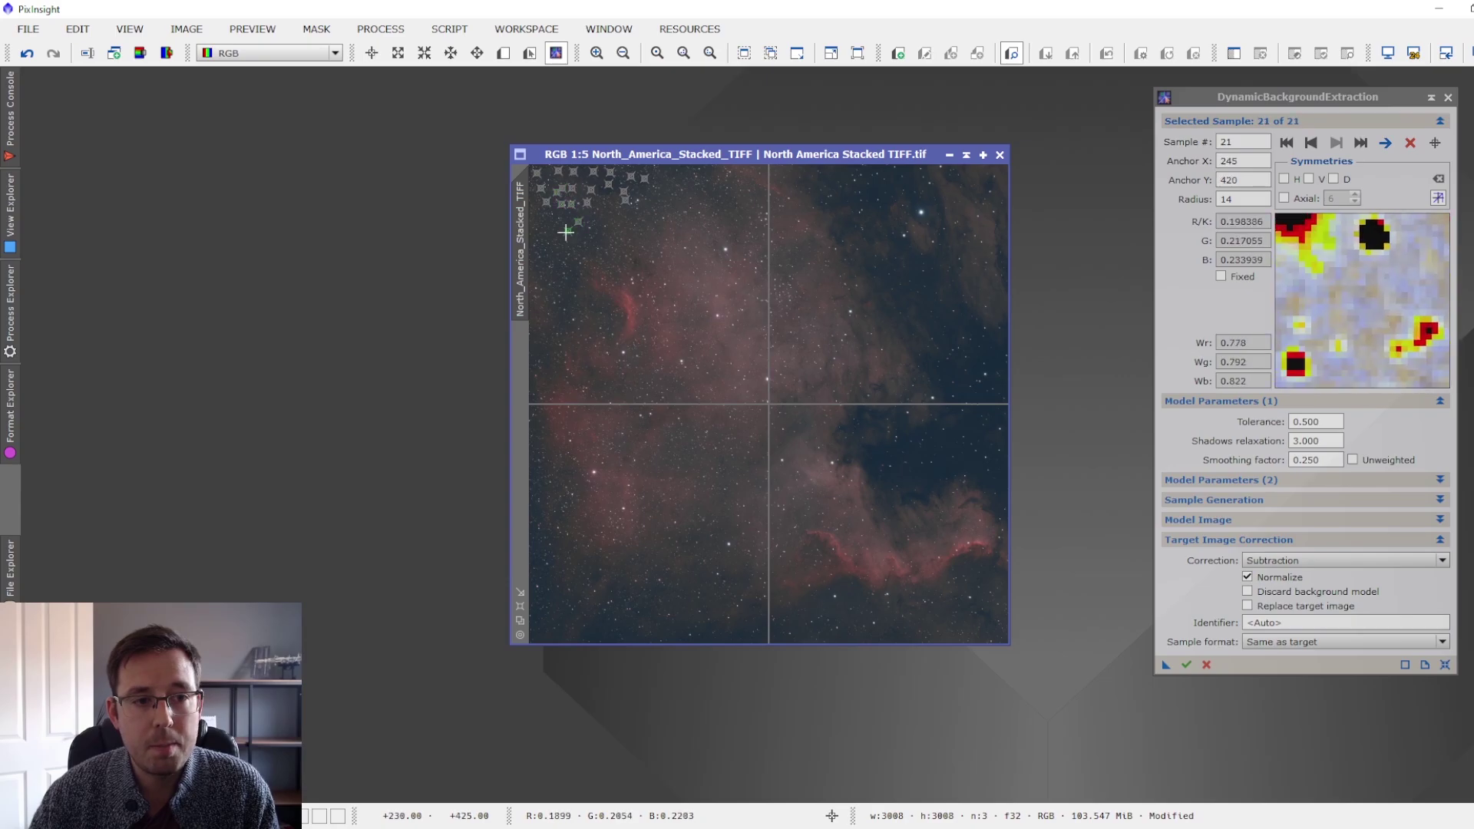
# Add background samples down the upper part of the image's left edge, beside the red arc
pyautogui.click(568, 230)
pyautogui.click(545, 234)
pyautogui.click(540, 245)
pyautogui.click(539, 258)
pyautogui.click(540, 270)
pyautogui.click(539, 282)
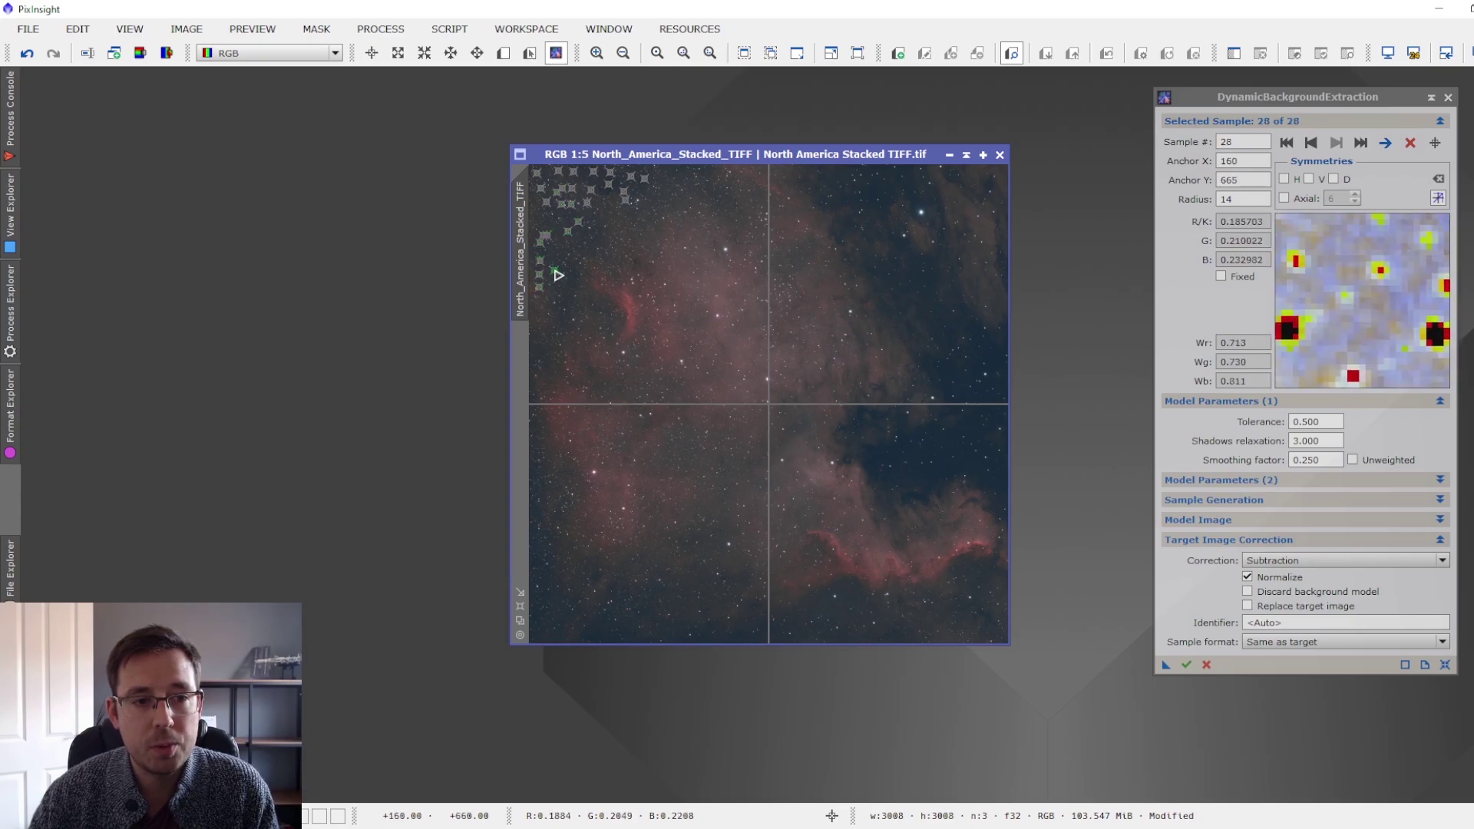
pyautogui.click(554, 263)
pyautogui.click(539, 214)
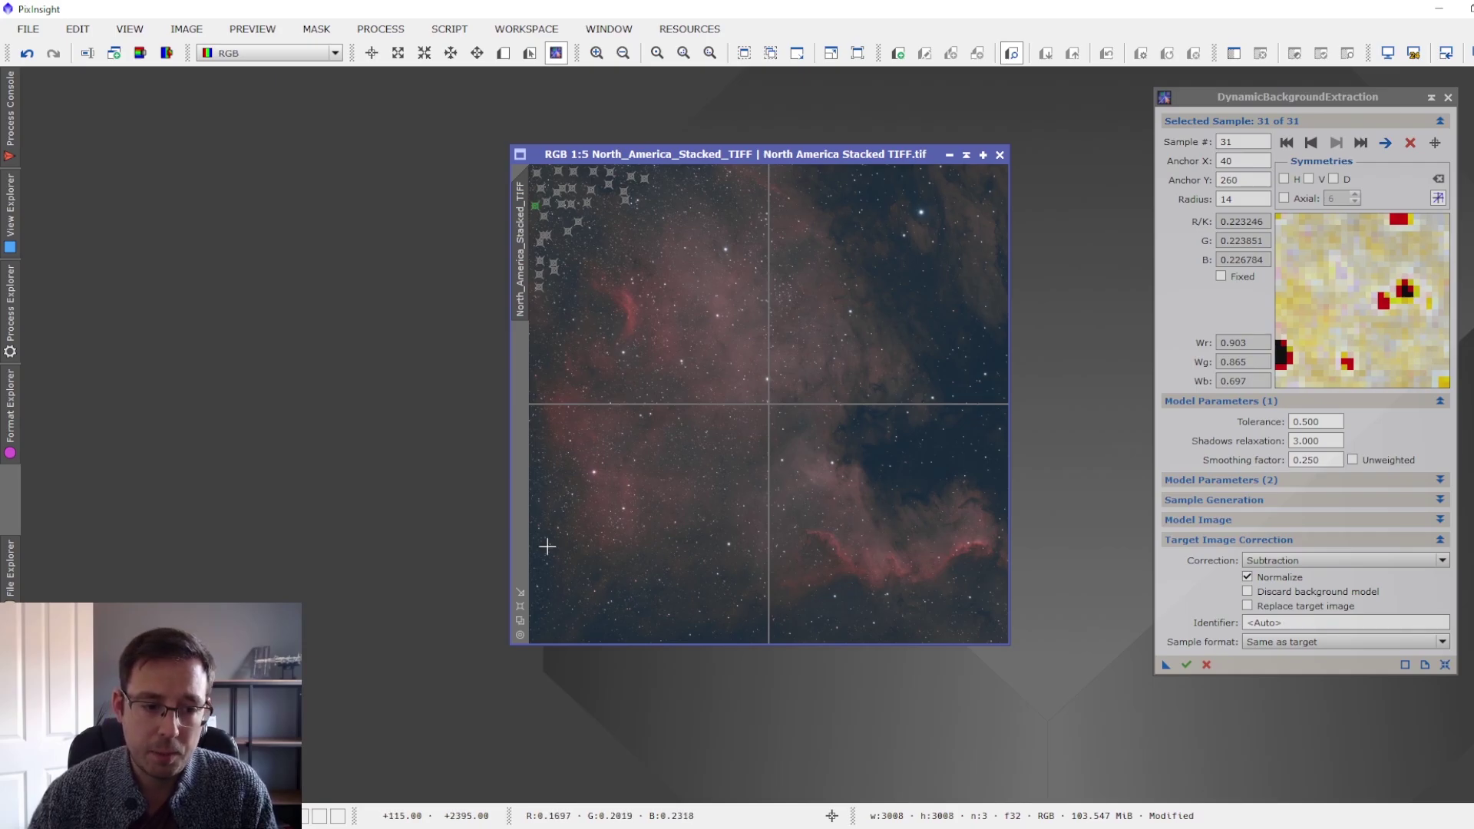
# Add background samples in the image's lower-left corner and along the left half of its bottom edge
pyautogui.click(540, 602)
pyautogui.click(541, 615)
pyautogui.click(545, 628)
pyautogui.click(551, 620)
pyautogui.click(556, 614)
pyautogui.click(589, 612)
pyautogui.click(593, 623)
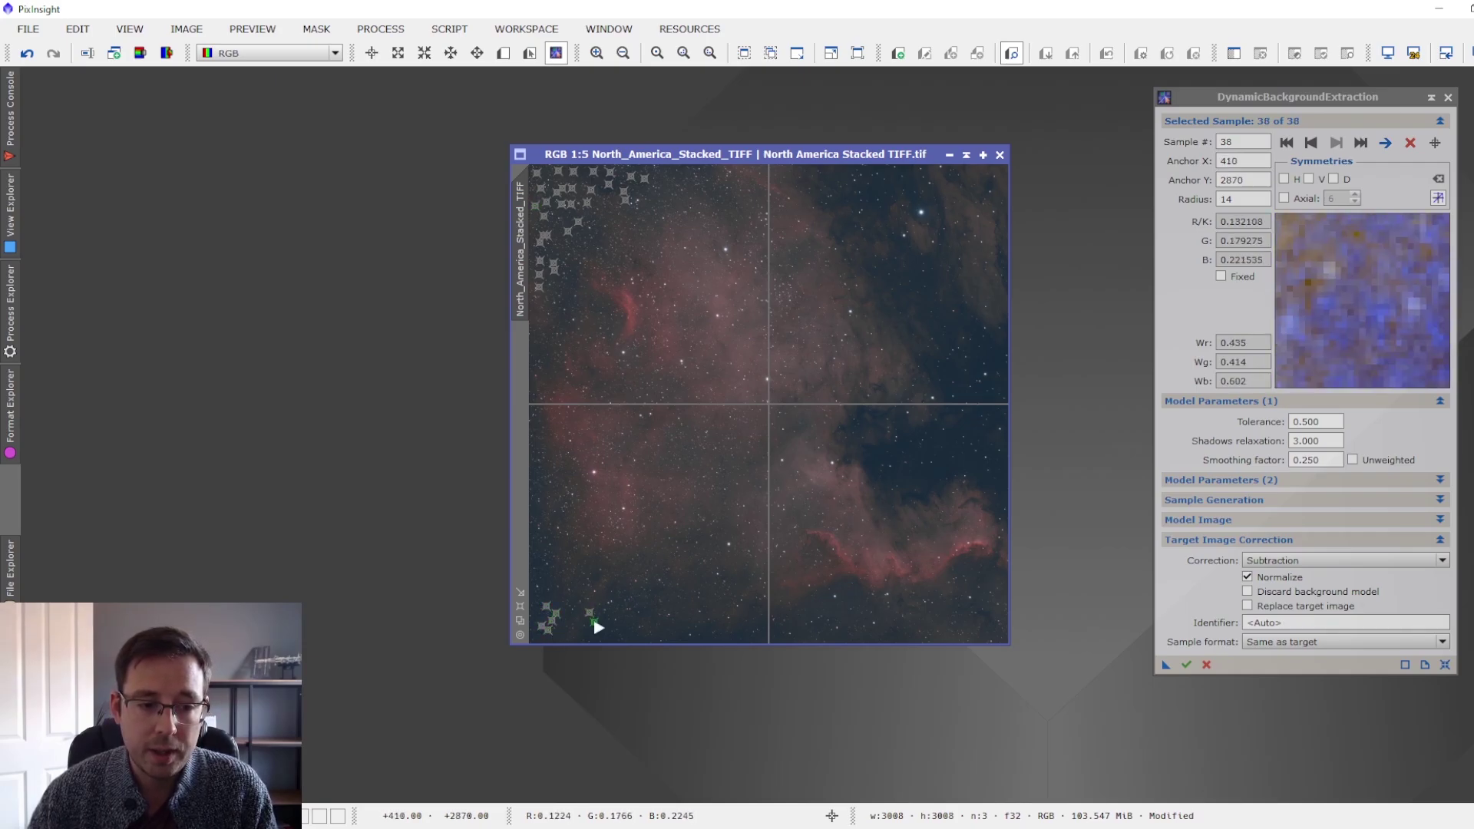
pyautogui.click(592, 636)
pyautogui.click(611, 635)
pyautogui.click(609, 628)
pyautogui.click(615, 616)
pyautogui.click(632, 631)
pyautogui.click(707, 634)
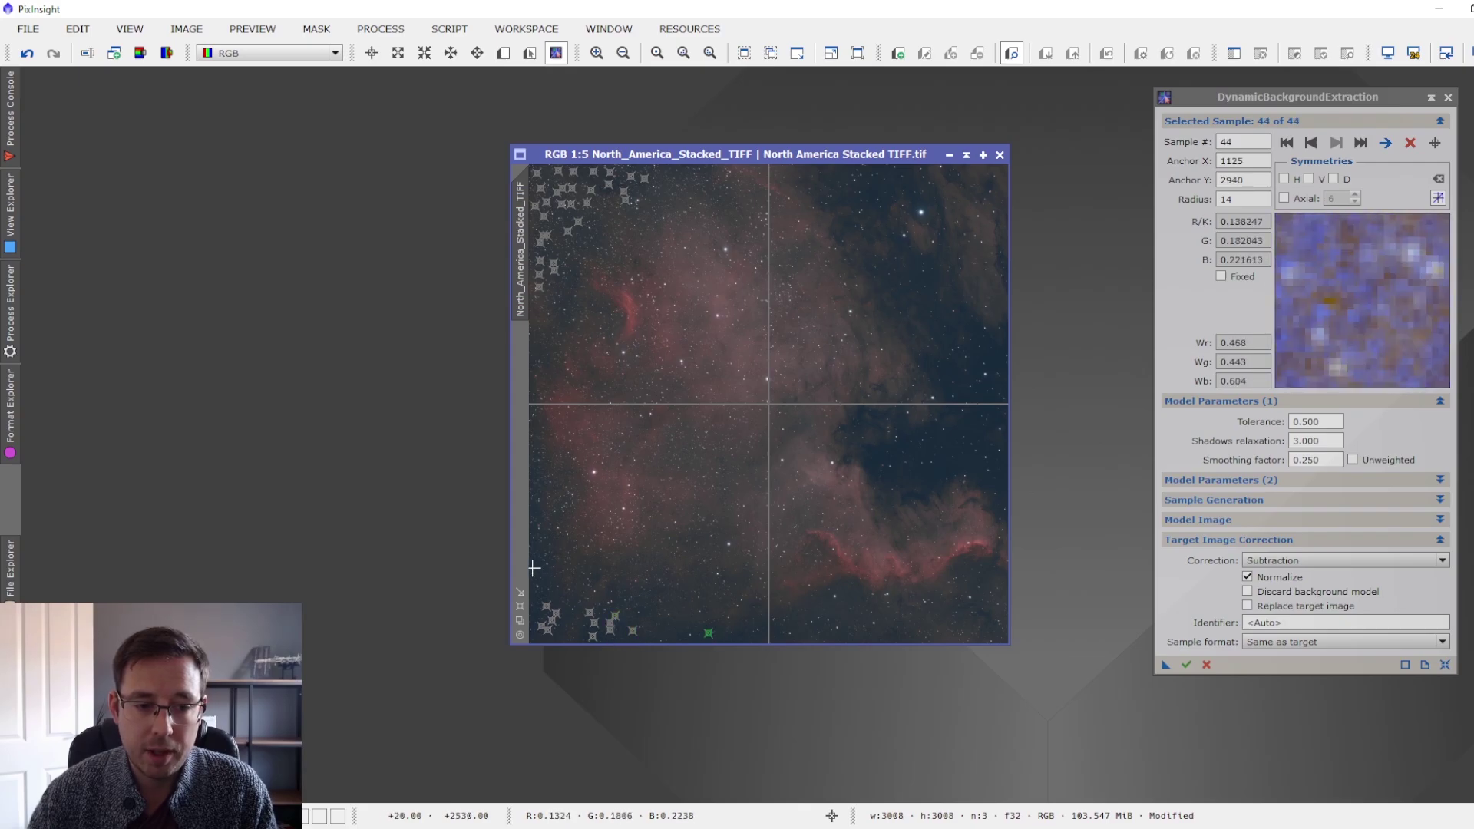
pyautogui.click(535, 599)
pyautogui.click(537, 610)
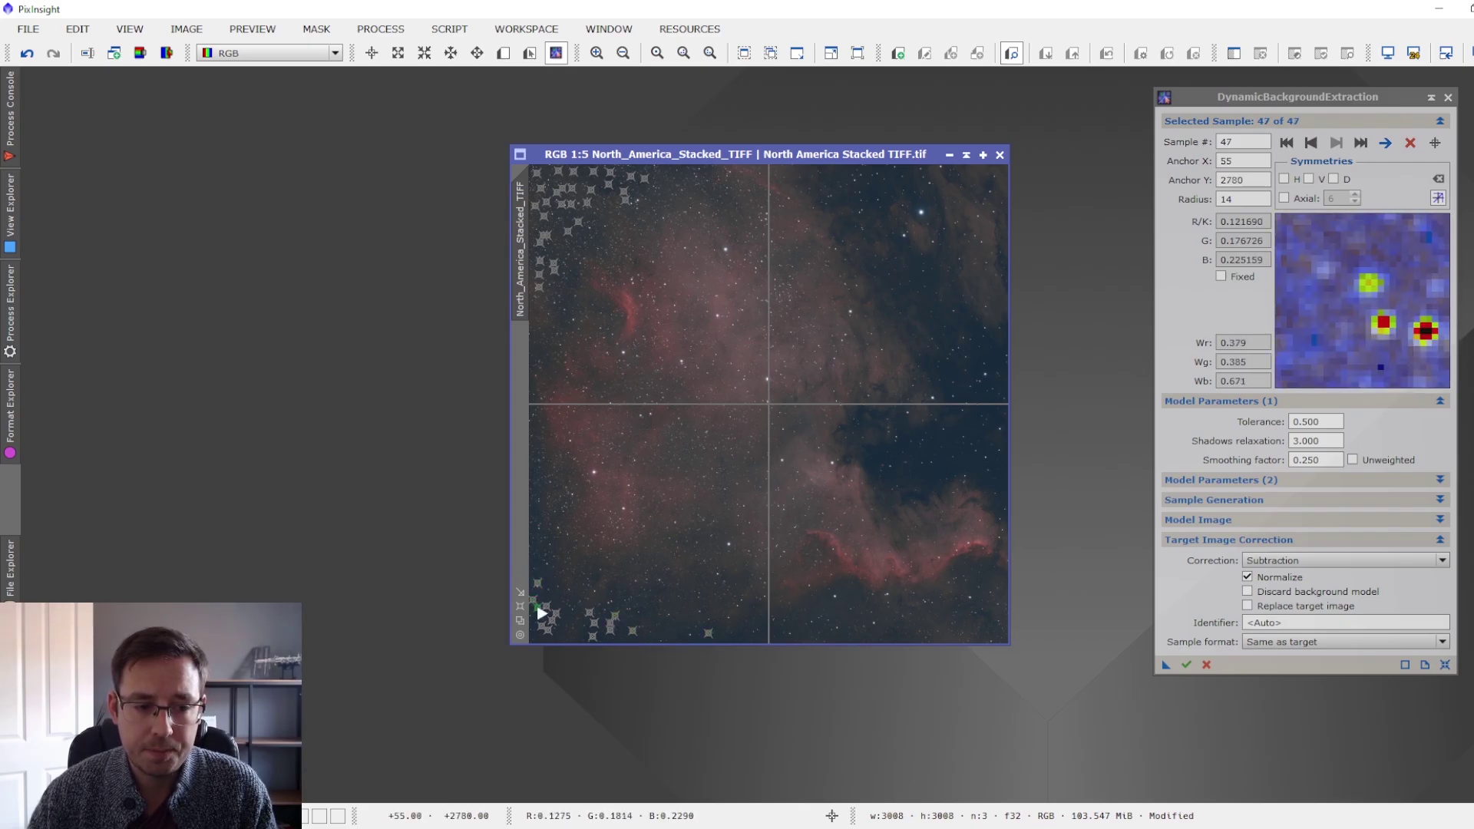
# Place background samples around the middle of the image's bottom edge and in the dark sky below the bright red ridge
pyautogui.click(820, 618)
pyautogui.click(789, 627)
pyautogui.click(761, 627)
pyautogui.click(750, 620)
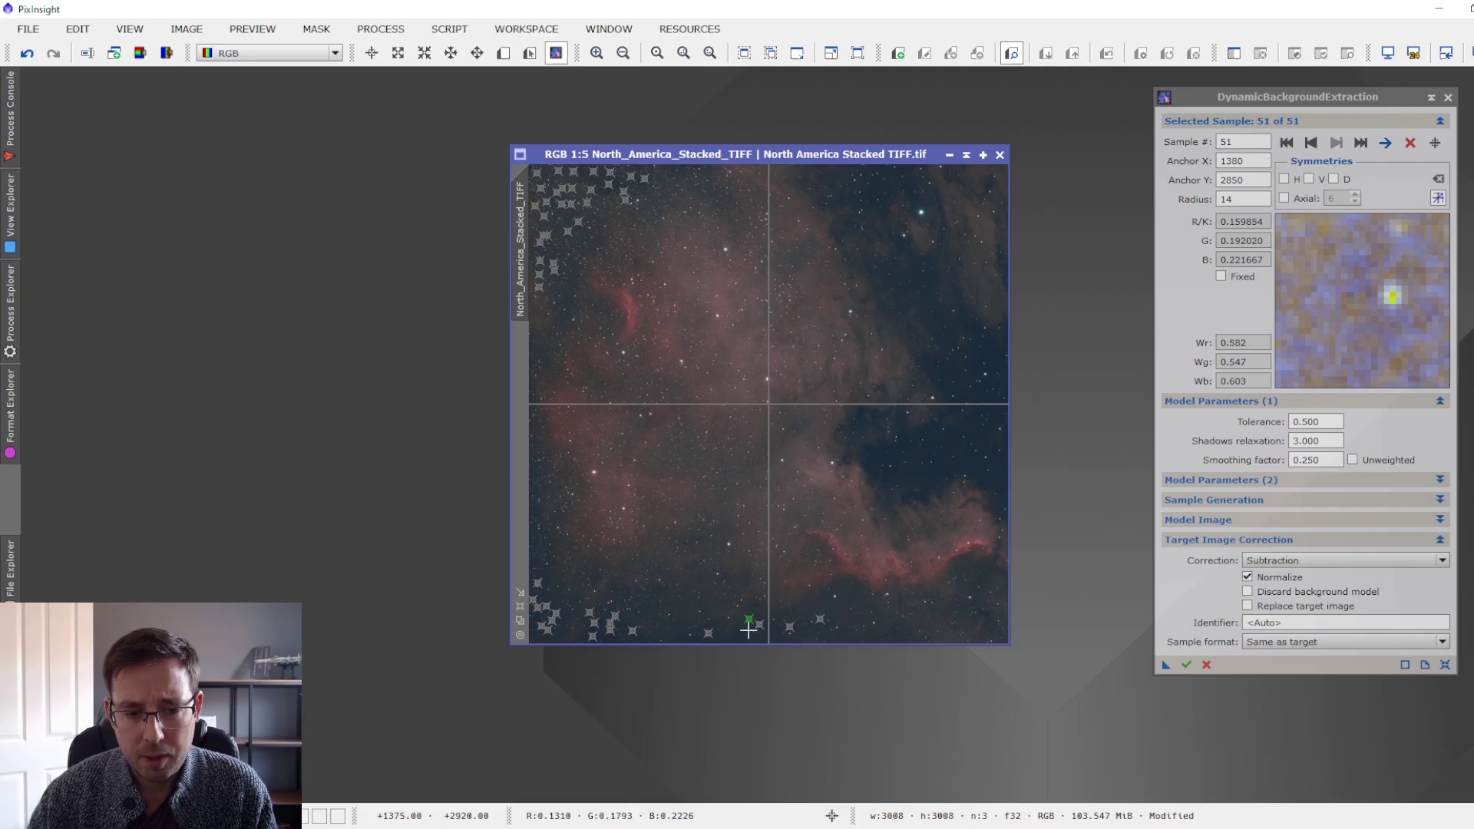
pyautogui.click(688, 635)
pyautogui.click(672, 635)
pyautogui.click(663, 635)
pyautogui.click(842, 625)
pyautogui.click(837, 599)
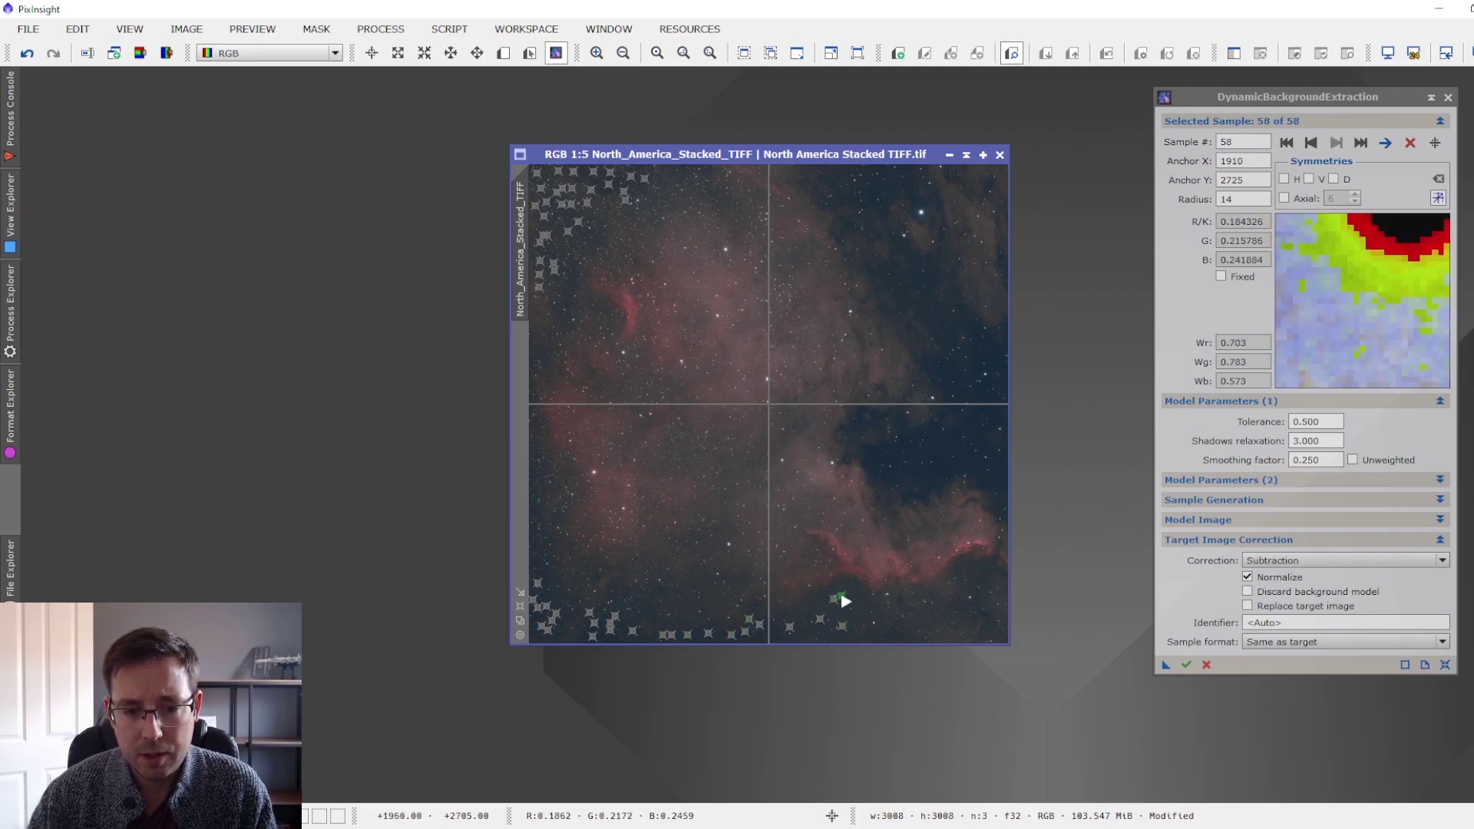
pyautogui.click(844, 595)
pyautogui.click(855, 608)
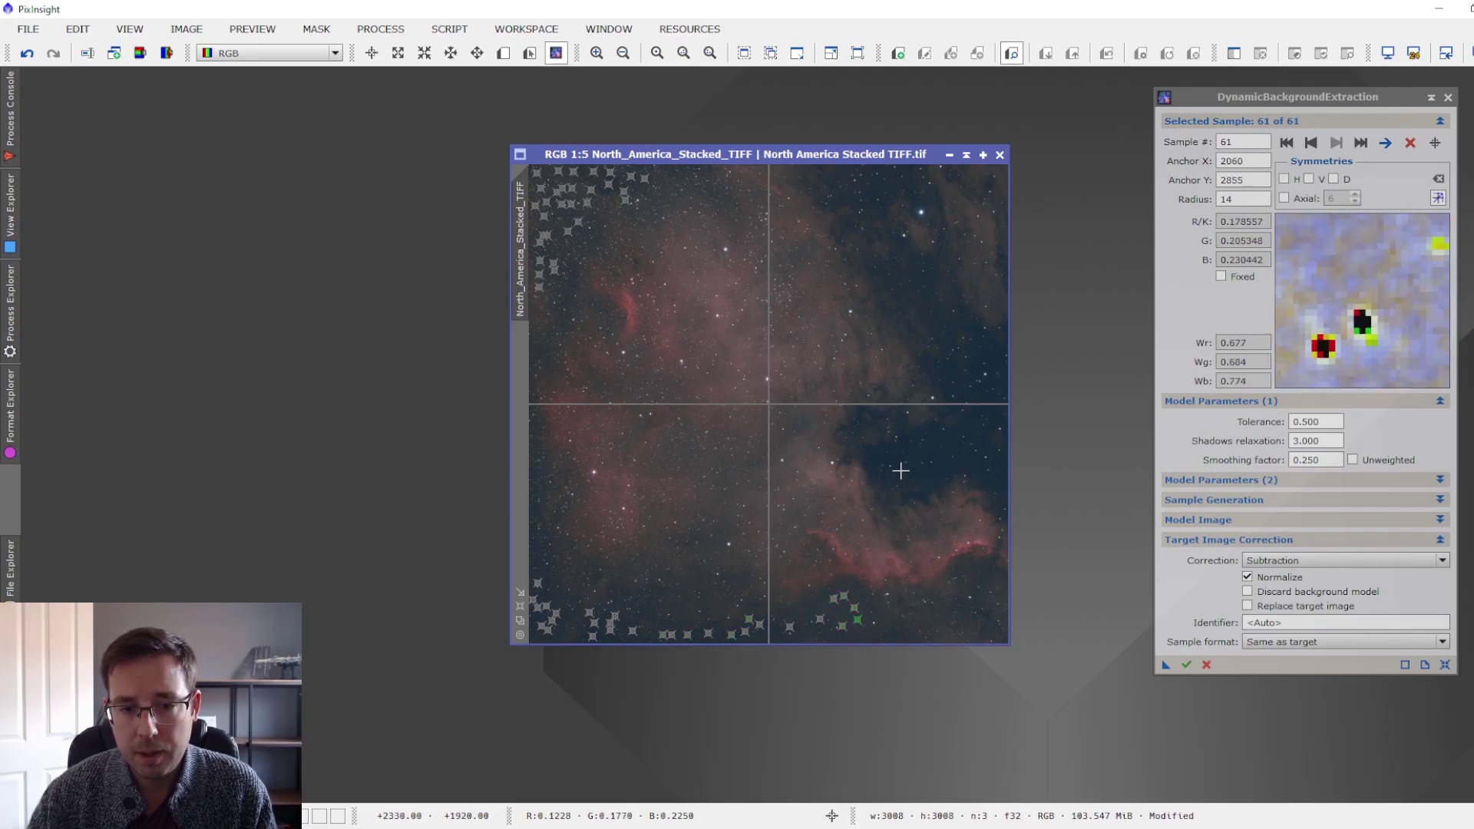
# Place background samples across the dark blue gap above the red ridge, out to the image's right edge
pyautogui.click(888, 470)
pyautogui.click(913, 471)
pyautogui.click(916, 462)
pyautogui.click(896, 459)
pyautogui.click(926, 453)
pyautogui.click(944, 453)
pyautogui.click(953, 452)
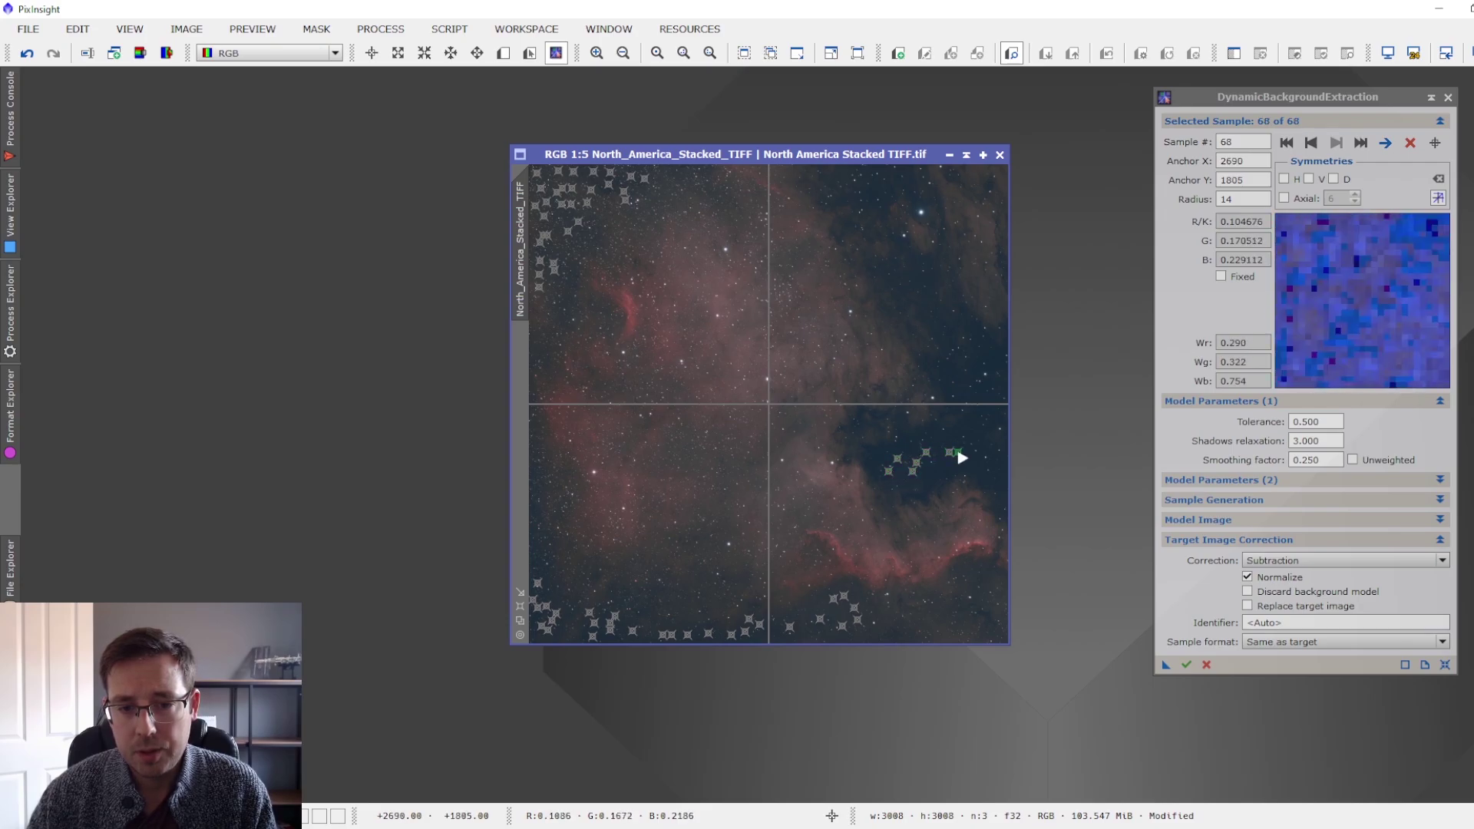
pyautogui.click(979, 451)
pyautogui.click(998, 442)
pyautogui.click(993, 428)
pyautogui.click(966, 433)
pyautogui.click(957, 427)
pyautogui.click(959, 413)
# Add background samples in the dark sky along the image's right edge, just above the horizontal centre line
pyautogui.click(990, 396)
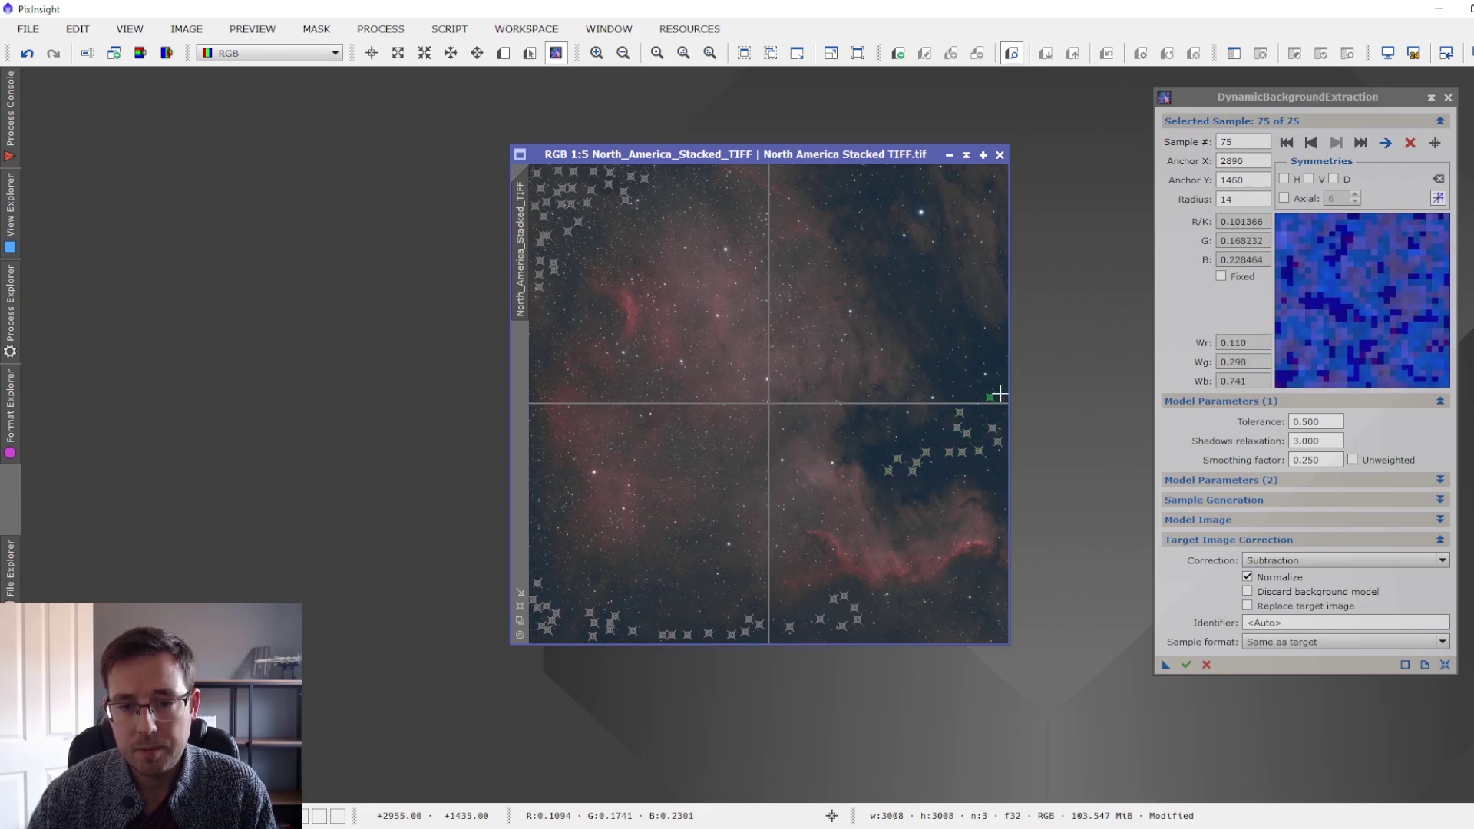
pyautogui.click(998, 389)
pyautogui.click(969, 374)
pyautogui.click(959, 370)
pyautogui.click(950, 356)
pyautogui.click(950, 349)
pyautogui.click(973, 351)
pyautogui.click(987, 360)
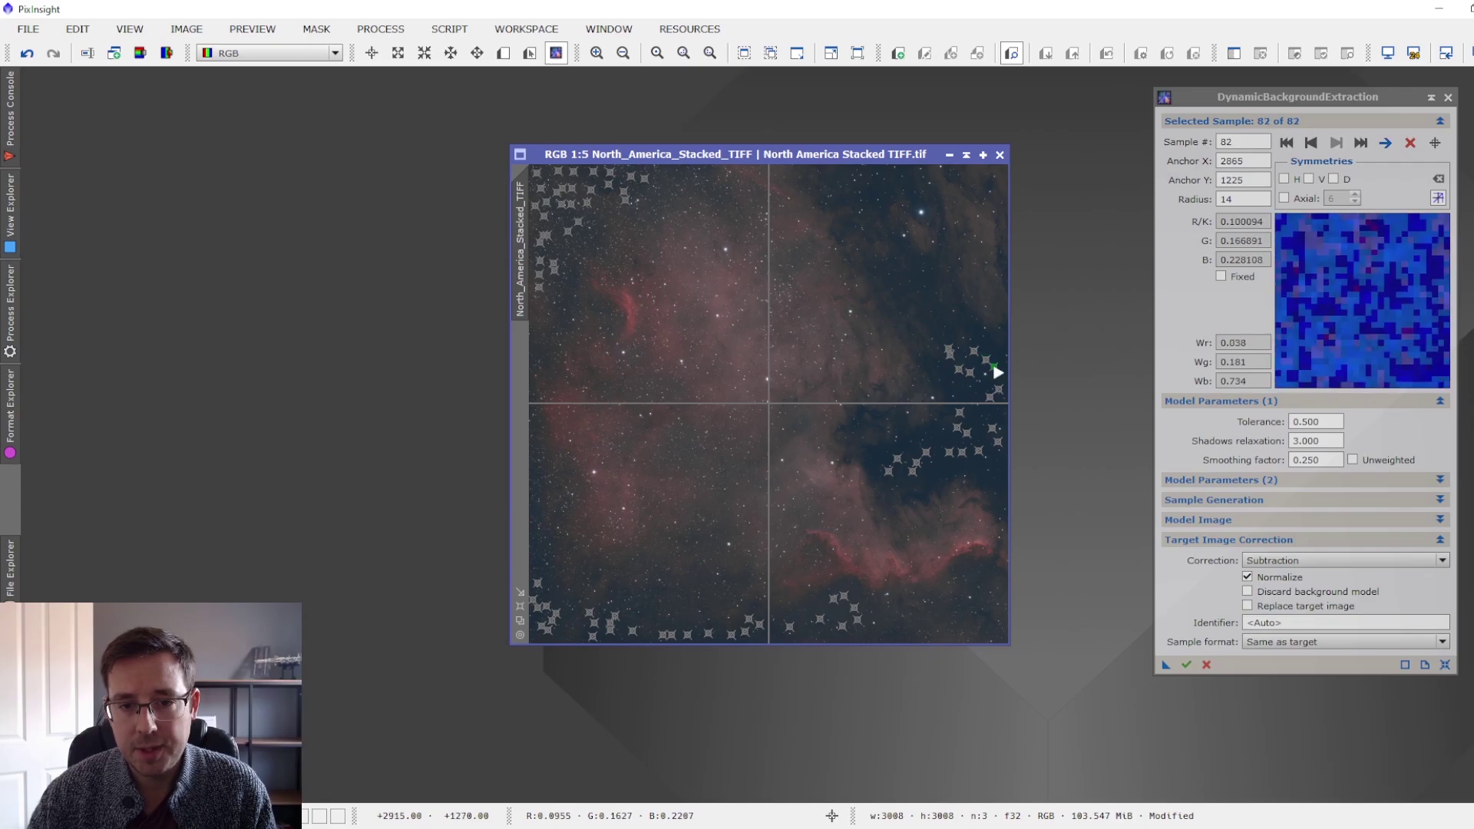
pyautogui.click(997, 355)
pyautogui.click(960, 337)
pyautogui.click(952, 332)
pyautogui.click(938, 327)
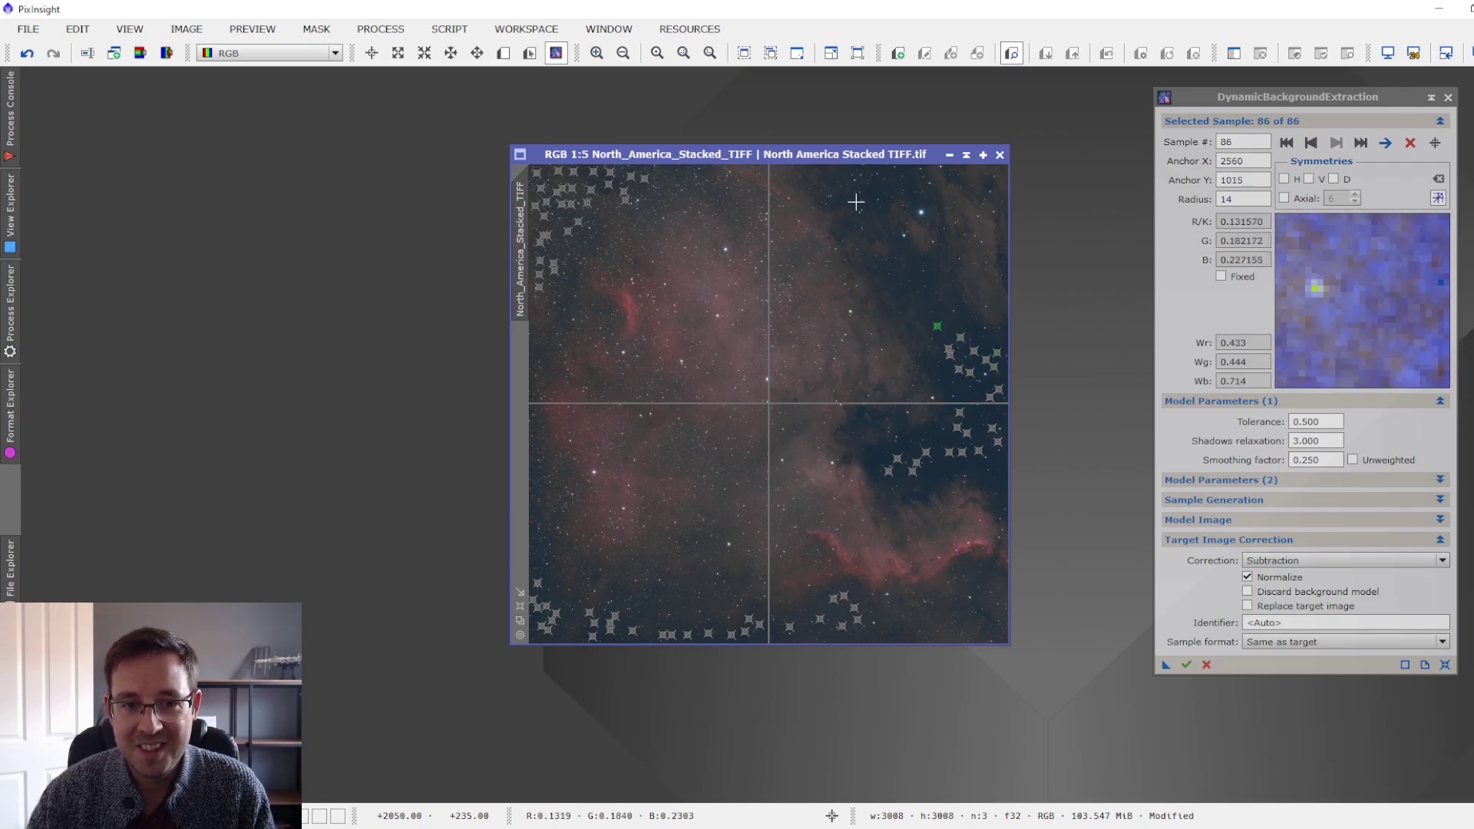
# Place background samples in the dark patch at the image's top edge, beside the brightest star
pyautogui.click(819, 175)
pyautogui.click(861, 181)
pyautogui.click(871, 178)
pyautogui.click(888, 180)
pyautogui.click(908, 180)
pyautogui.click(914, 188)
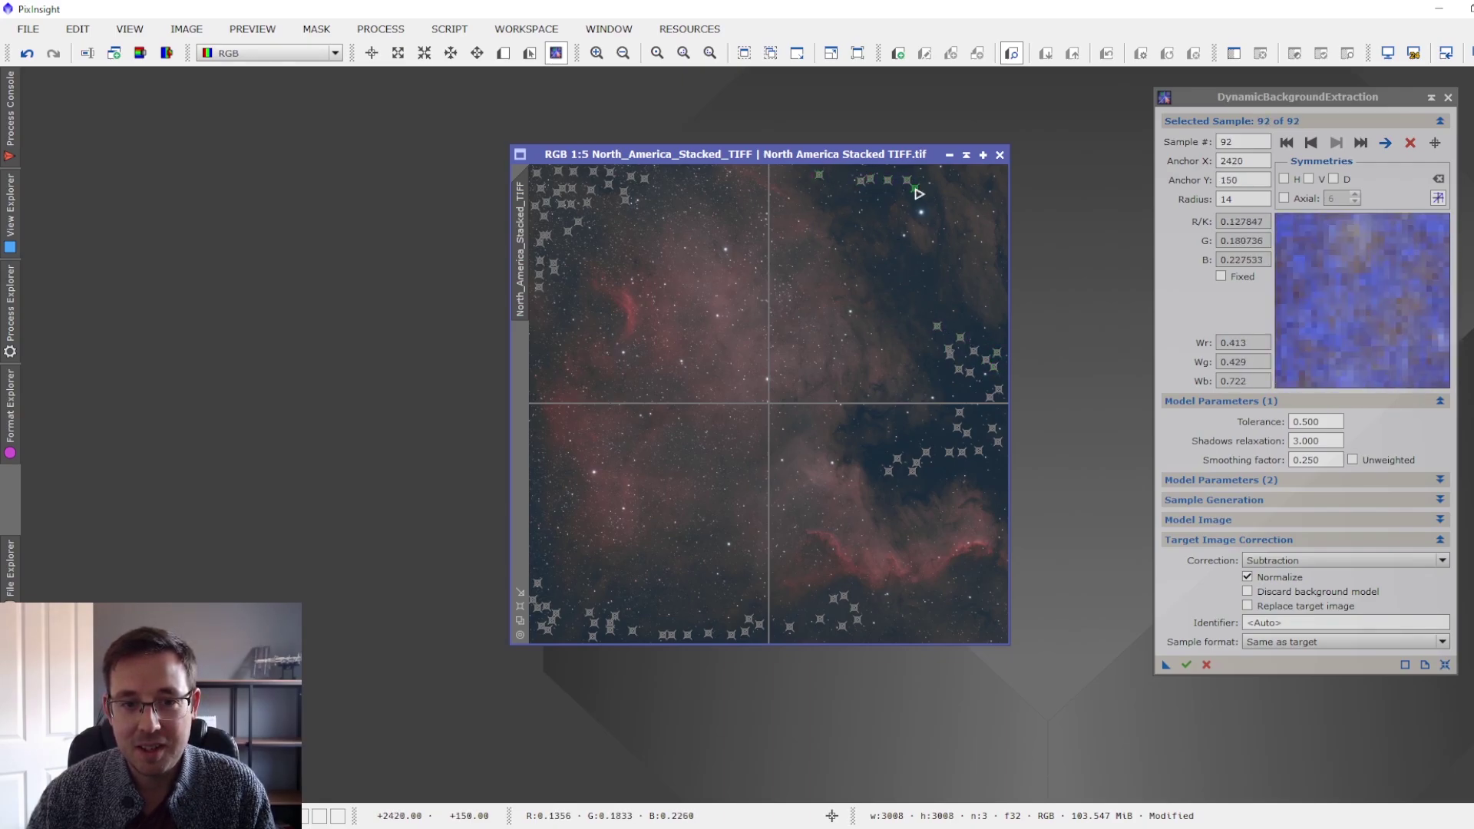
pyautogui.click(883, 197)
pyautogui.click(871, 199)
pyautogui.click(859, 198)
pyautogui.click(845, 196)
pyautogui.click(839, 179)
pyautogui.click(845, 171)
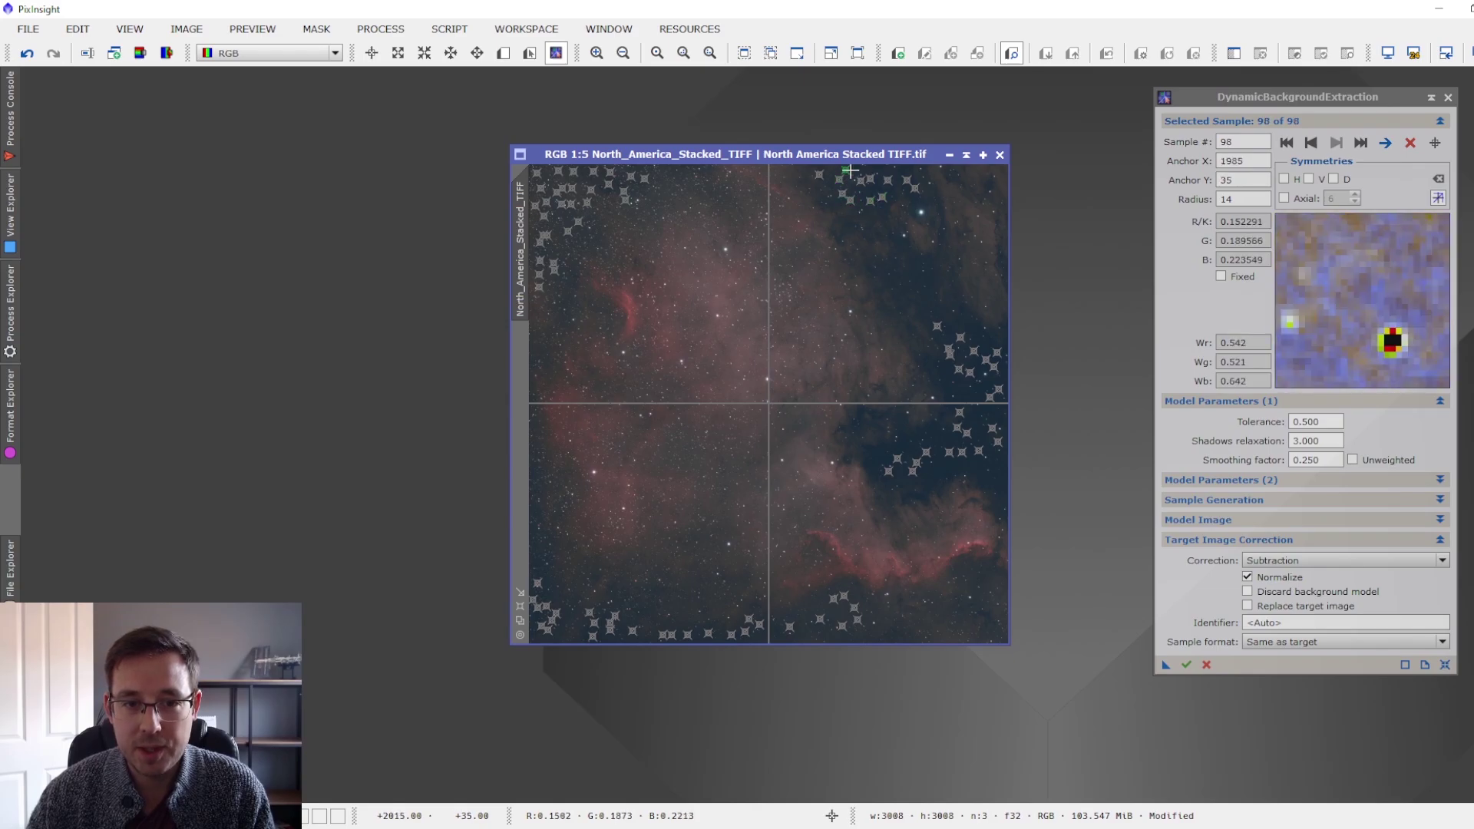
pyautogui.click(855, 172)
pyautogui.click(845, 185)
pyautogui.click(872, 202)
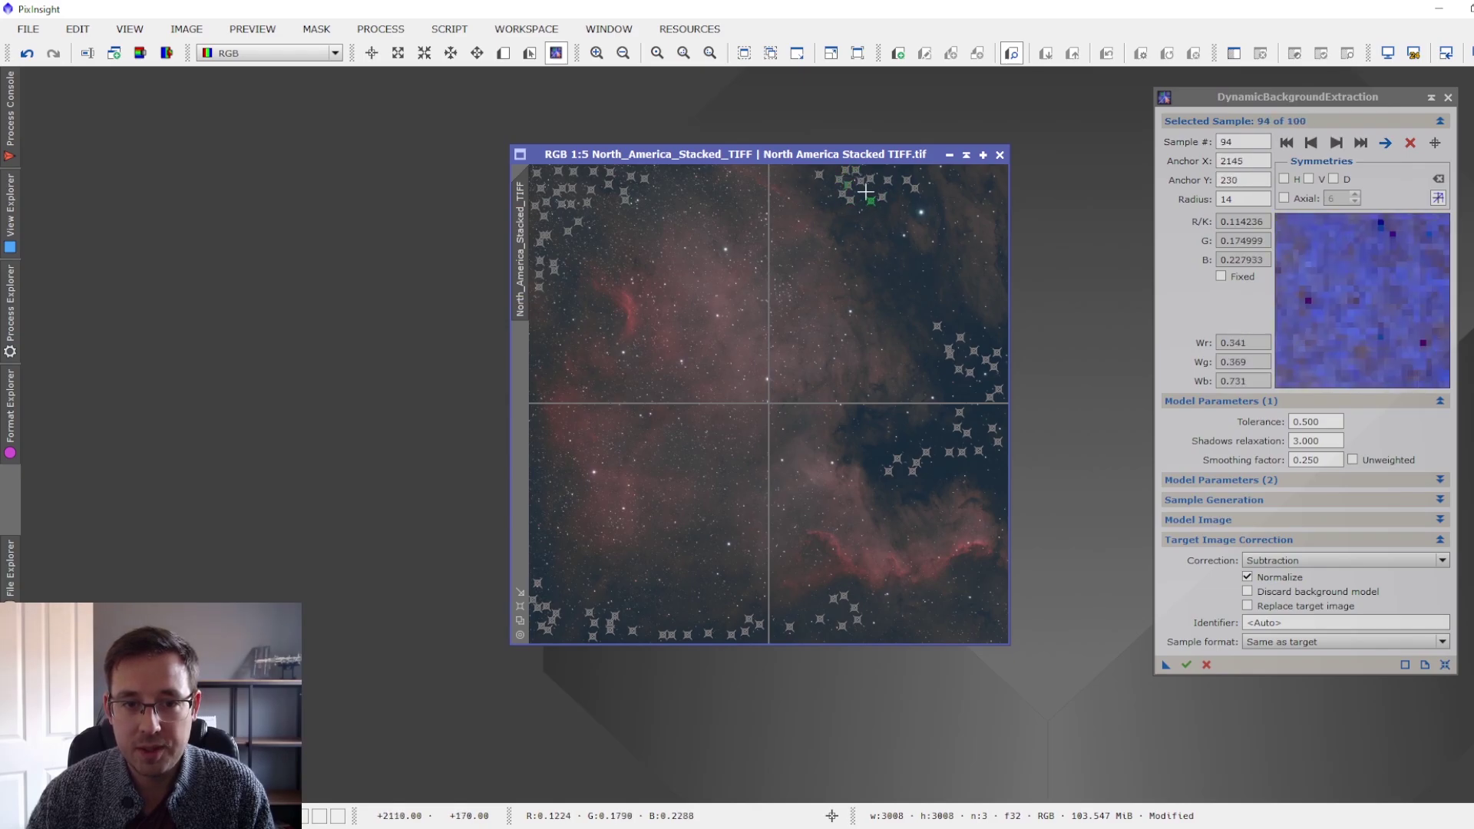
pyautogui.click(866, 191)
pyautogui.click(860, 201)
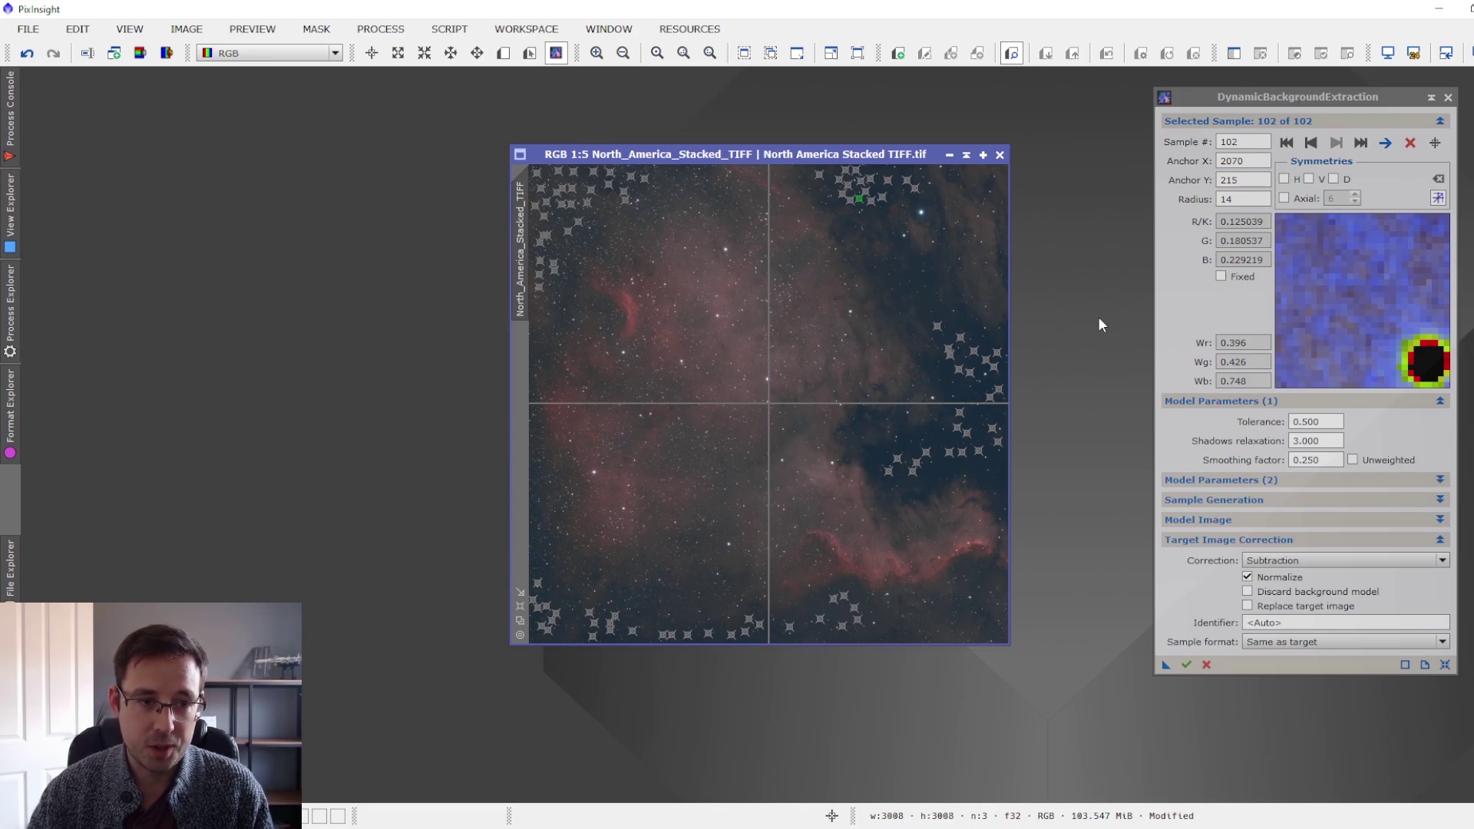
# Execute the background extraction and arrange the corrected DBE image beside the original
pyautogui.click(1187, 664)
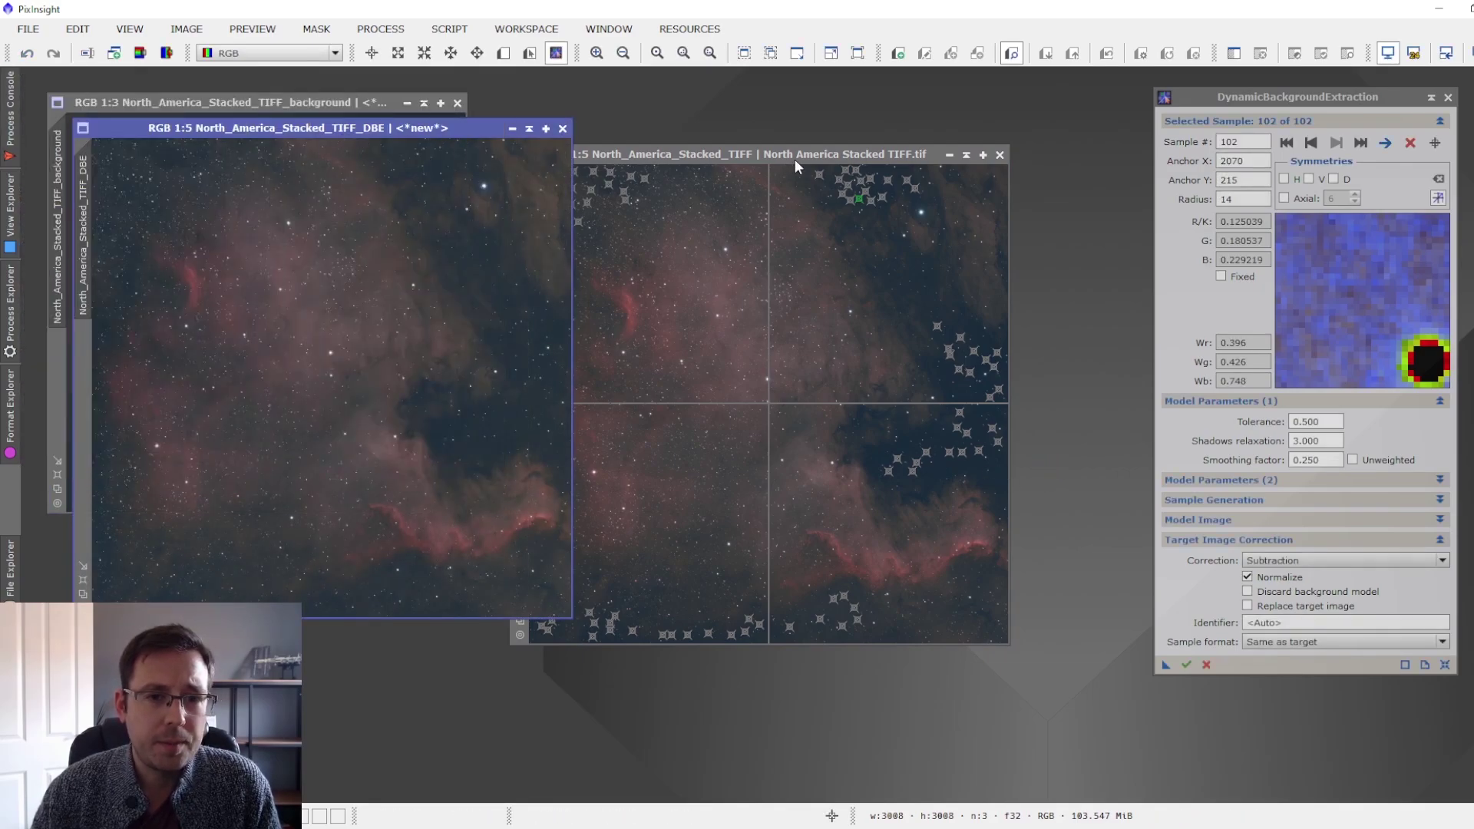
pyautogui.moveTo(795, 158); pyautogui.dragTo(959, 143)
pyautogui.moveTo(392, 129); pyautogui.dragTo(473, 171)
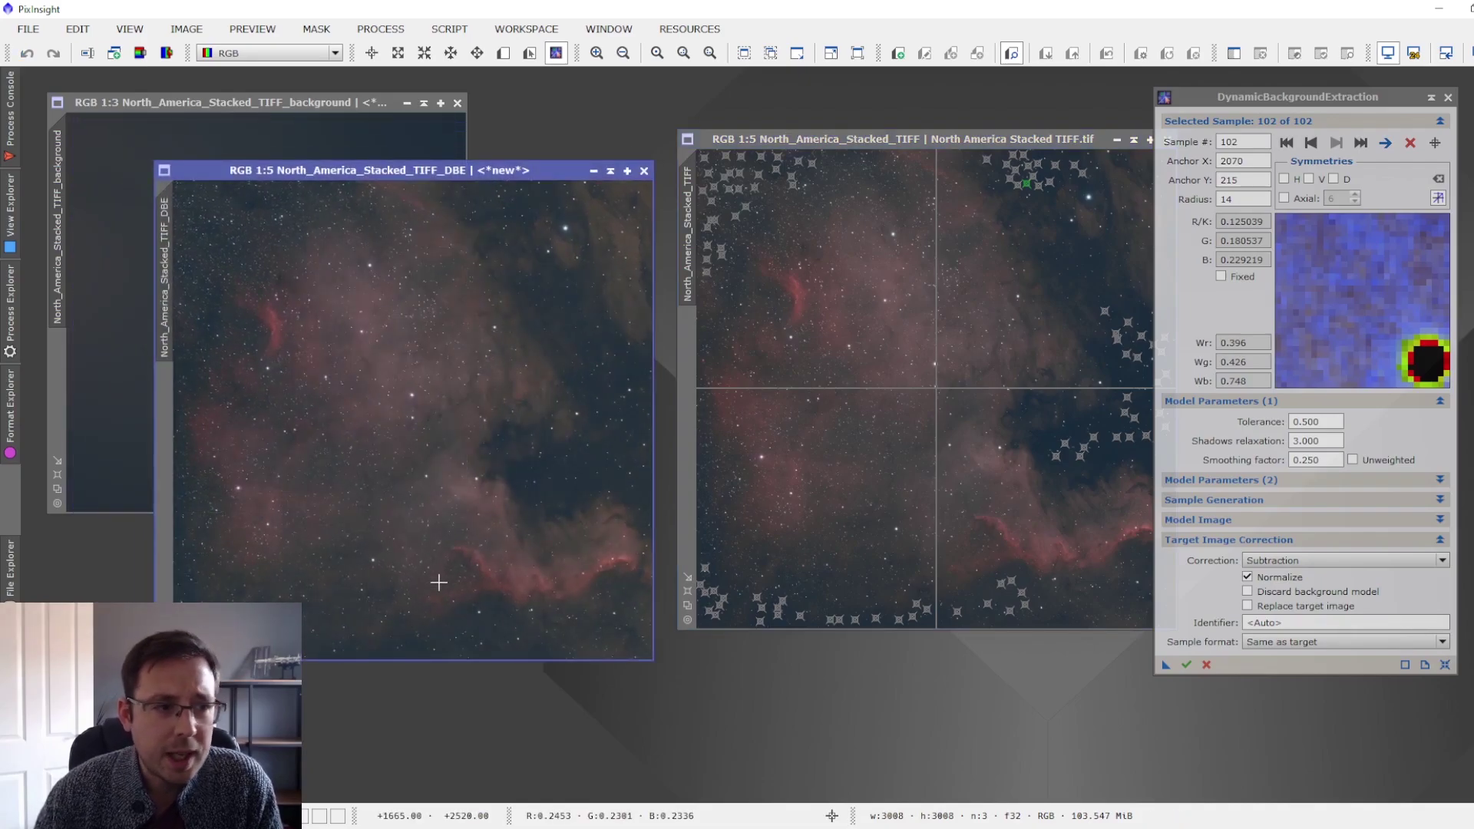
# Compare the upper-left star fields of the corrected and original images close up, and close the extracted background model image
pyautogui.scroll(5, 199, 194)
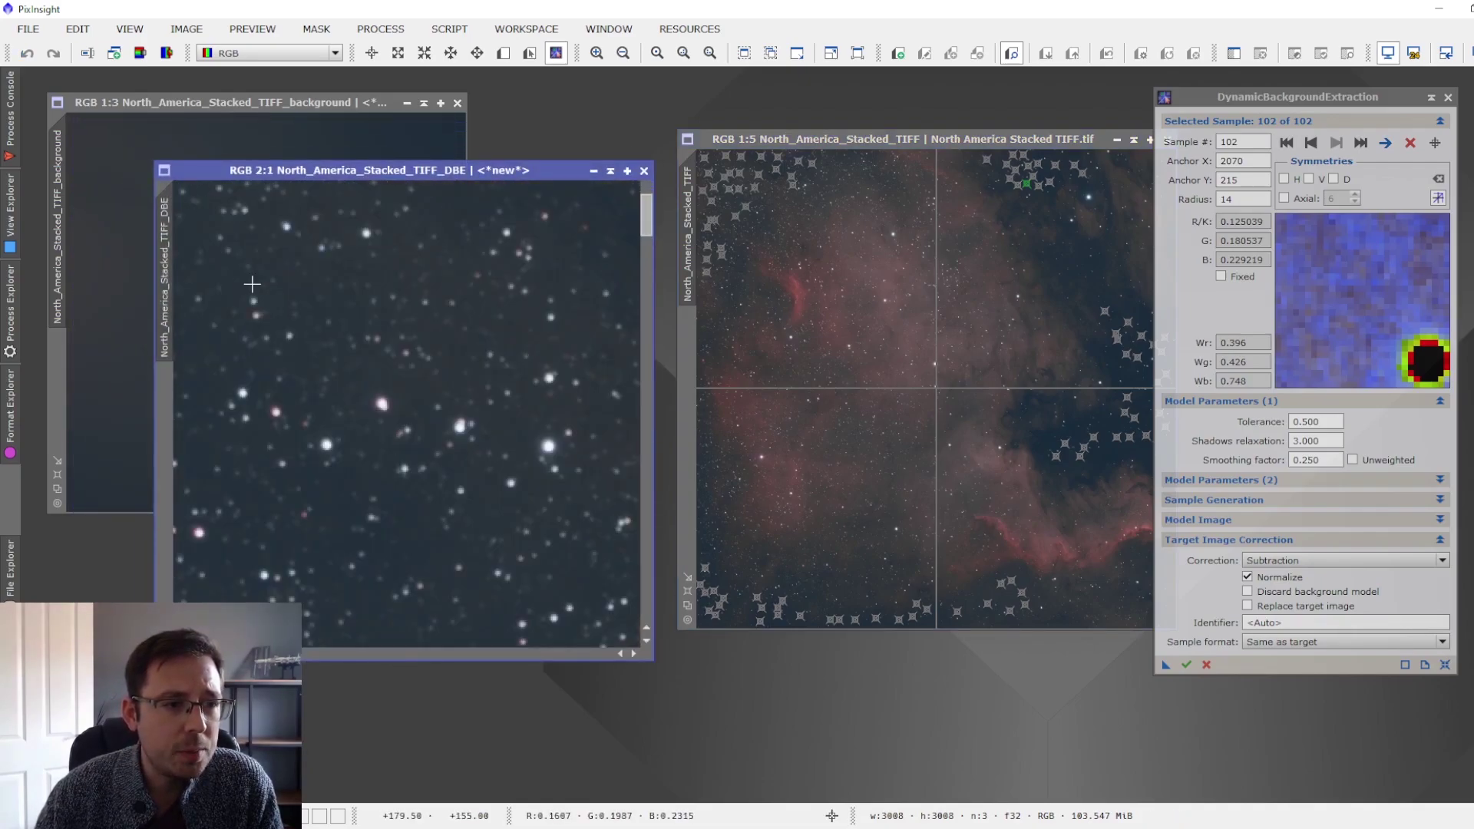
pyautogui.scroll(5, 802, 238)
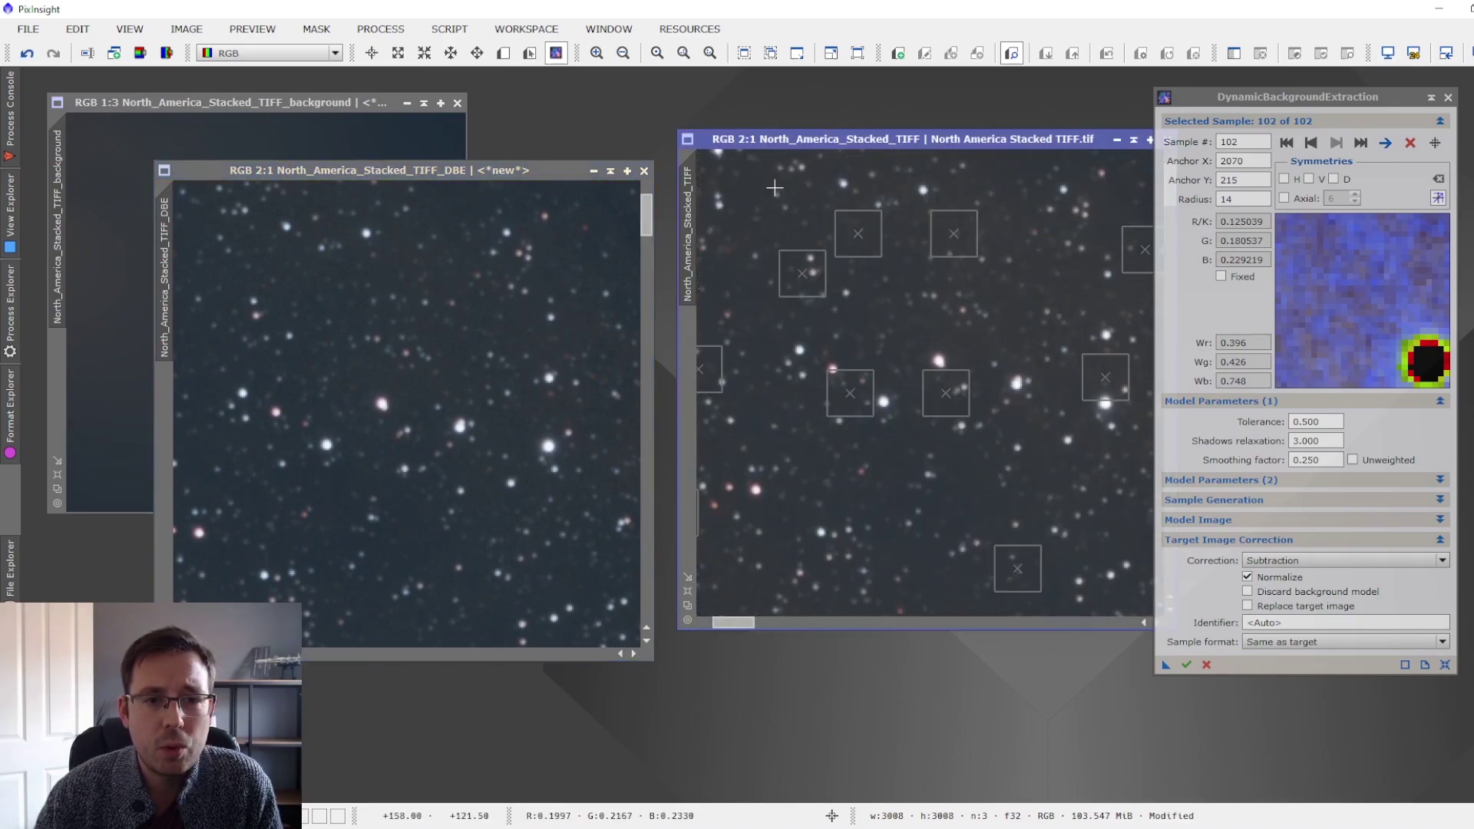
pyautogui.scroll(1, 860, 357)
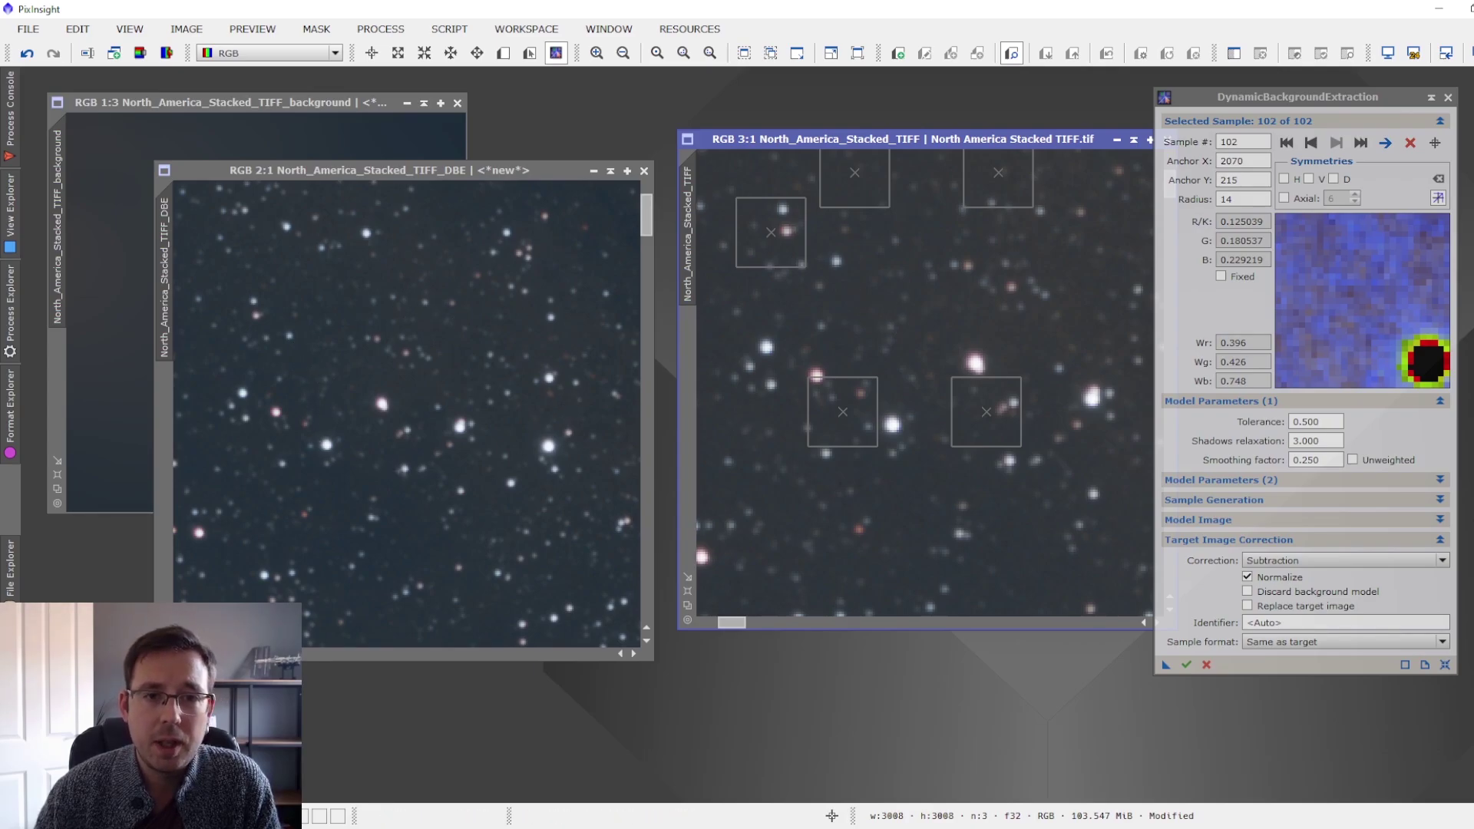
pyautogui.scroll(-6, 947, 332)
pyautogui.scroll(-1, 947, 332)
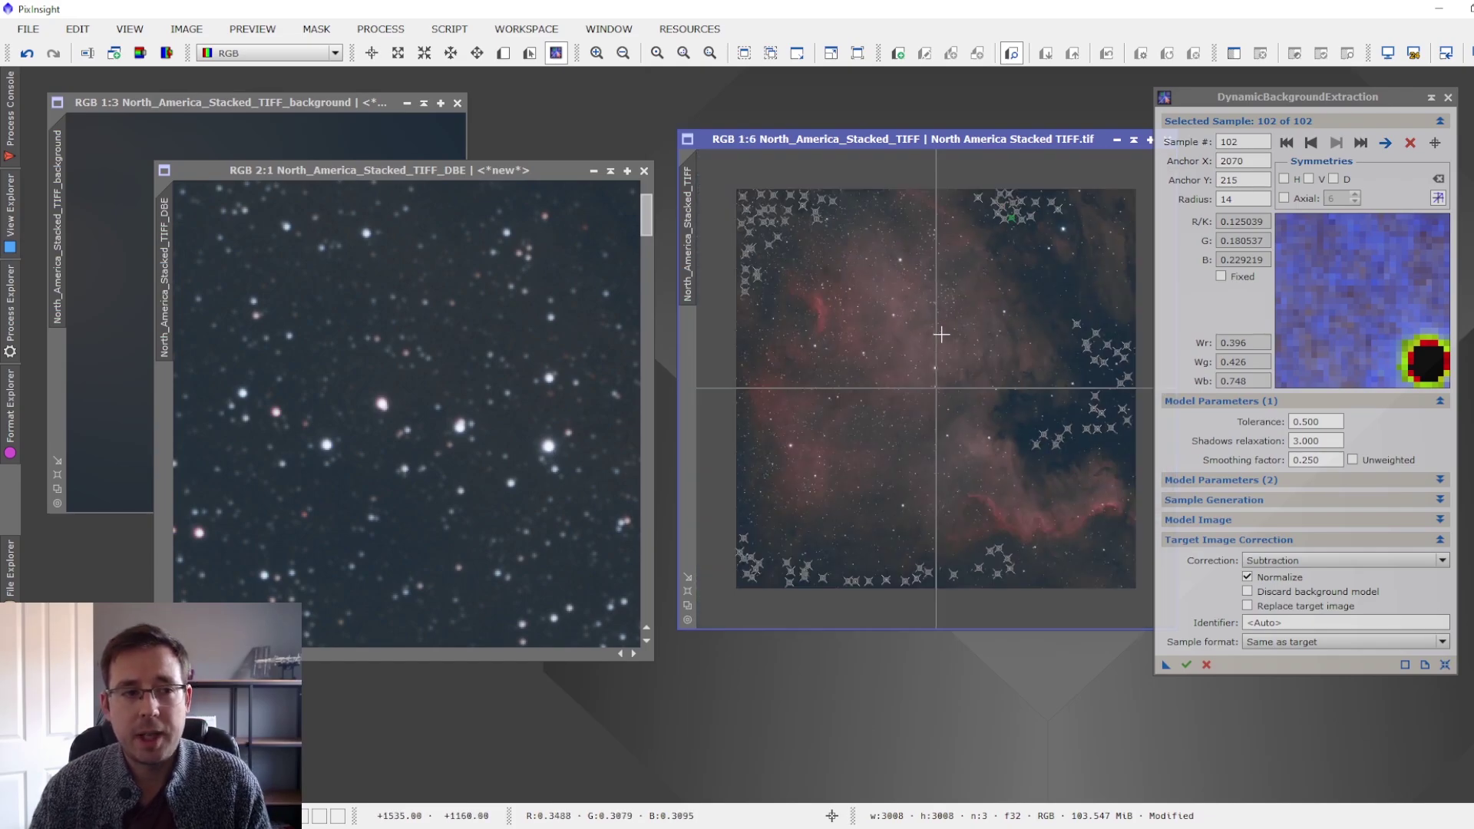
pyautogui.click(293, 103)
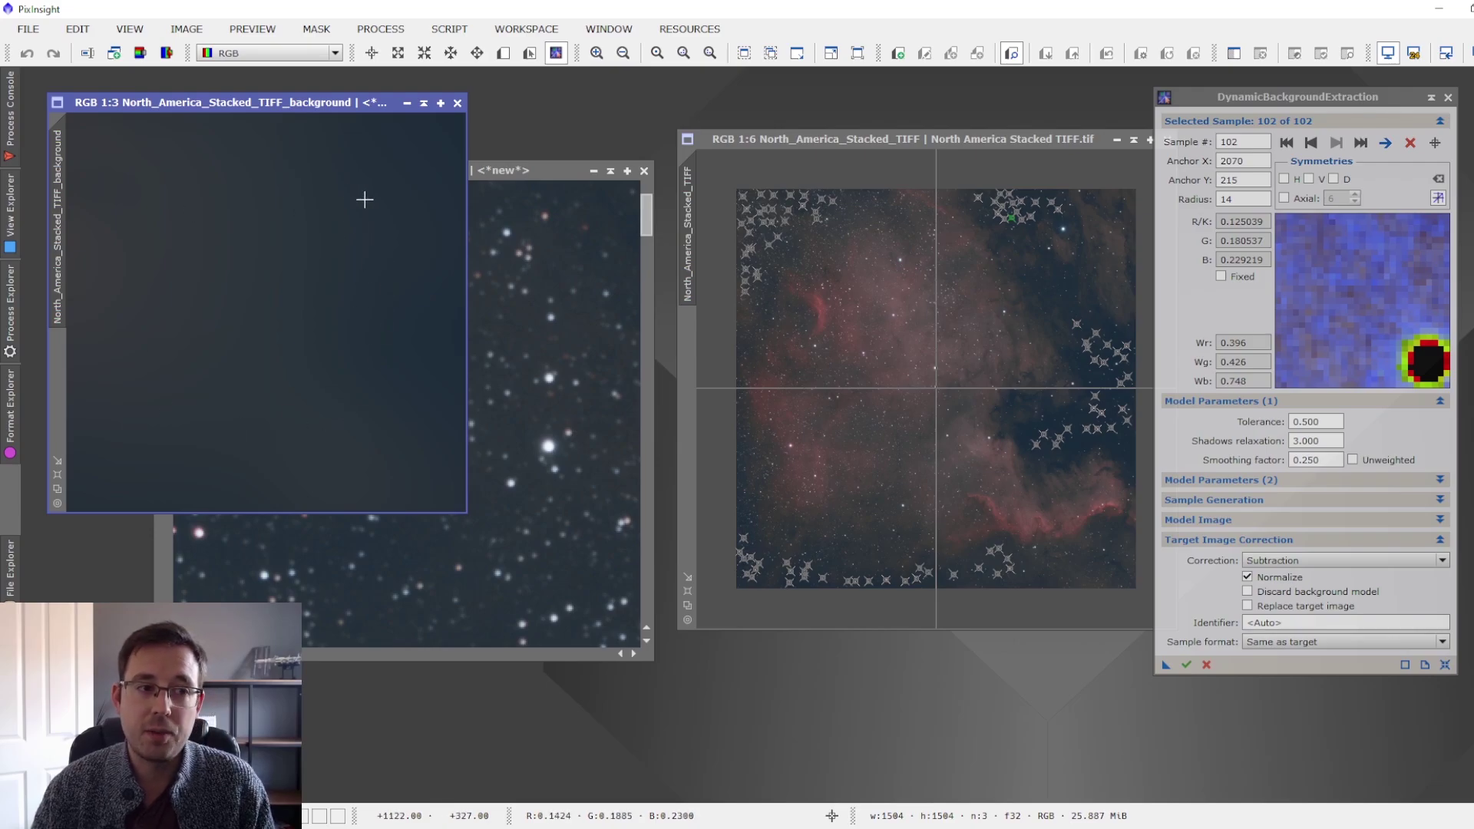
pyautogui.click(458, 103)
pyautogui.scroll(-1, 443, 372)
pyautogui.scroll(-3, 442, 372)
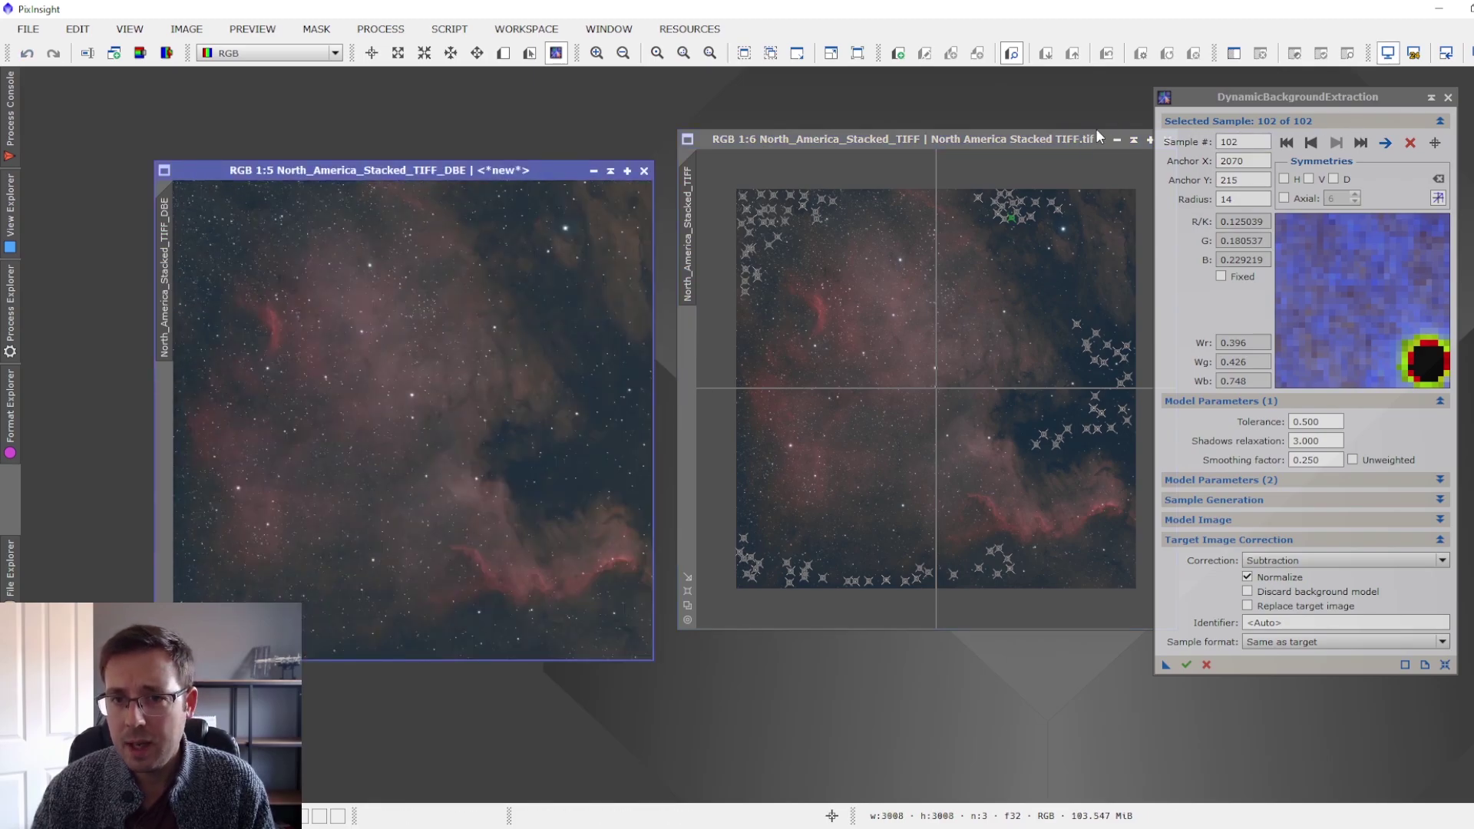
# End the DynamicBackgroundExtraction session and close the original North America image without saving it
pyautogui.moveTo(1081, 141); pyautogui.dragTo(1038, 143)
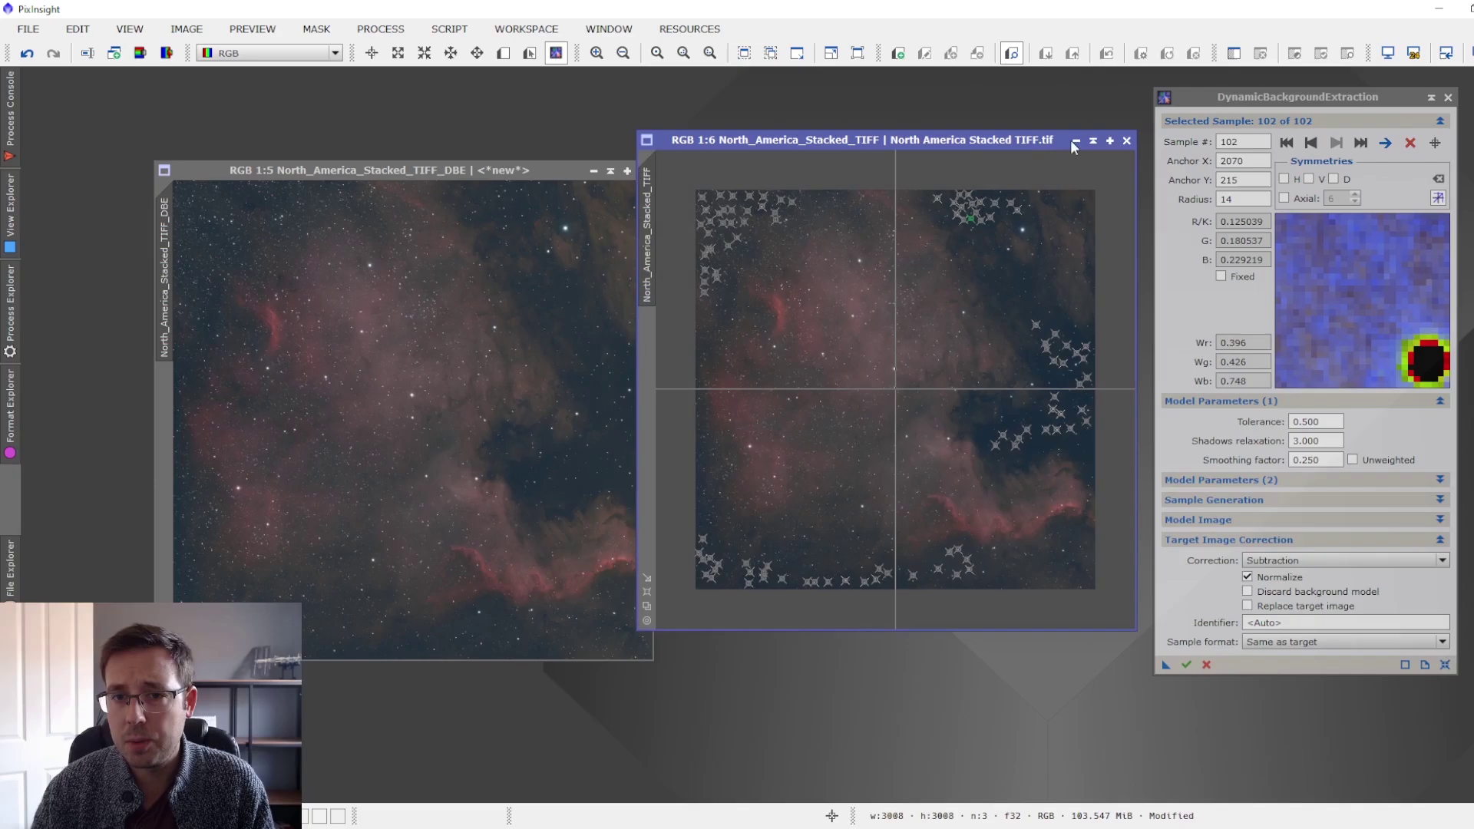
pyautogui.click(1127, 142)
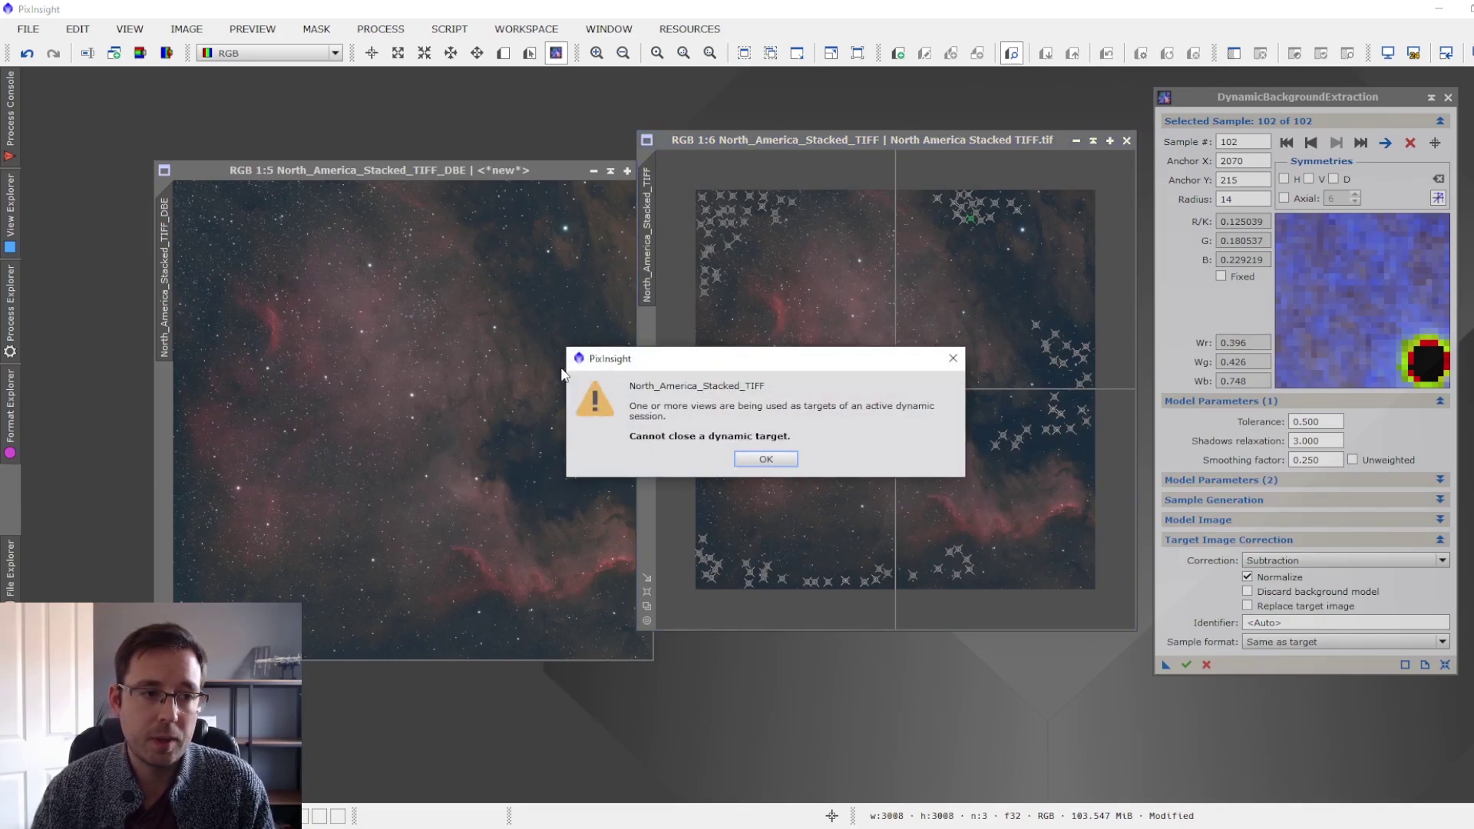
pyautogui.click(768, 459)
pyautogui.click(1448, 98)
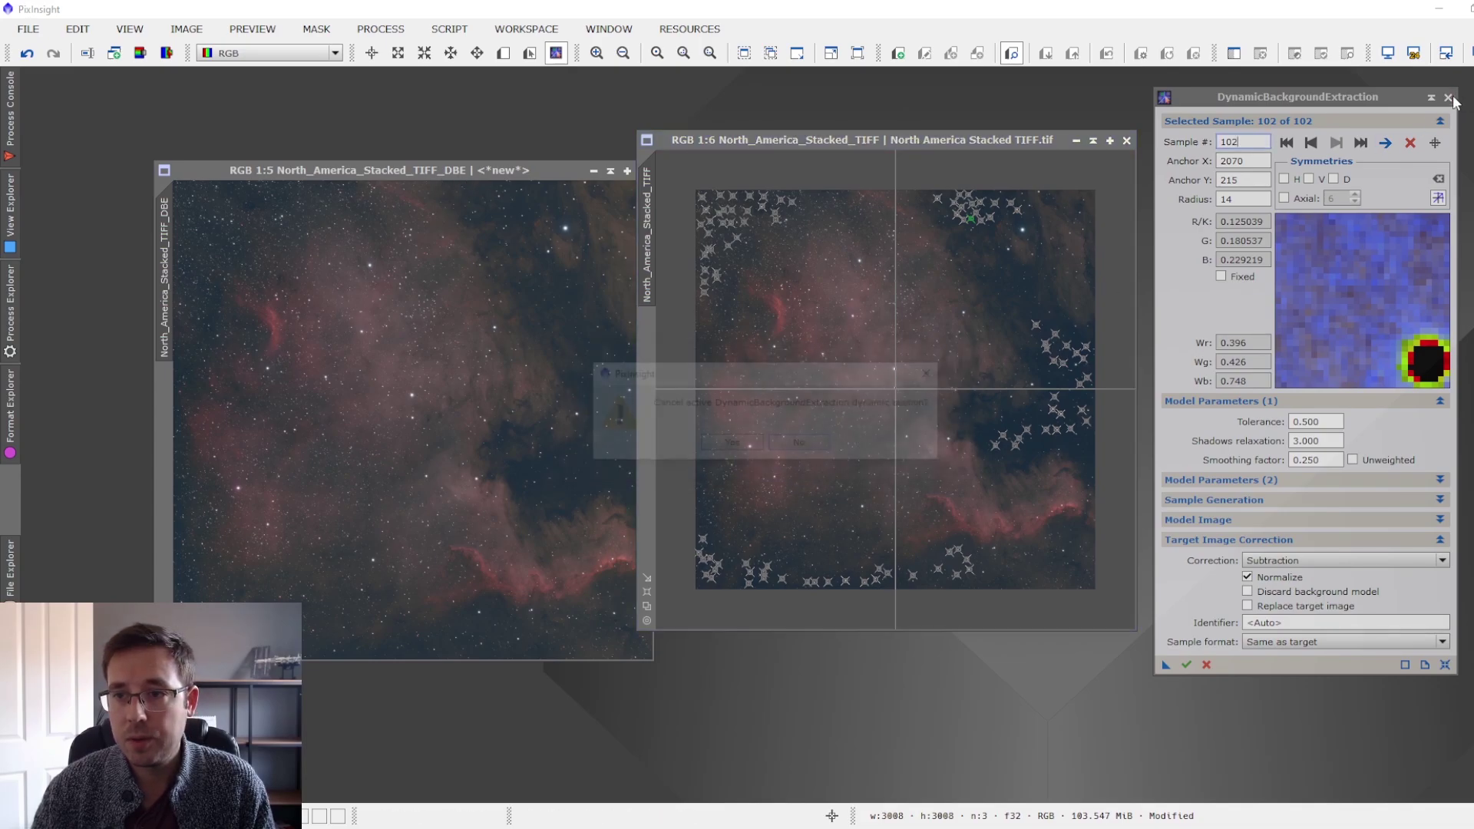
pyautogui.click(729, 445)
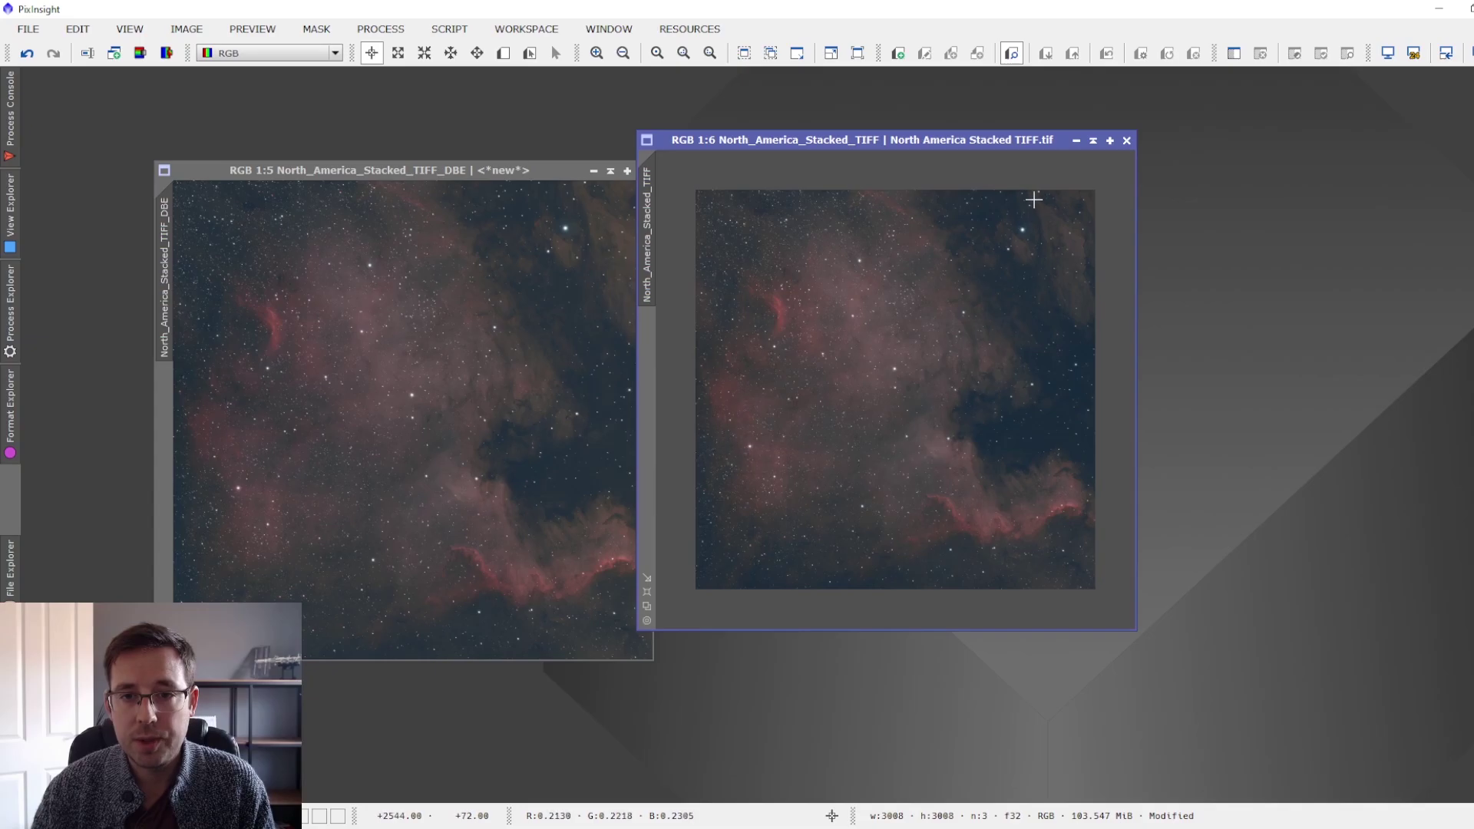
pyautogui.click(1127, 141)
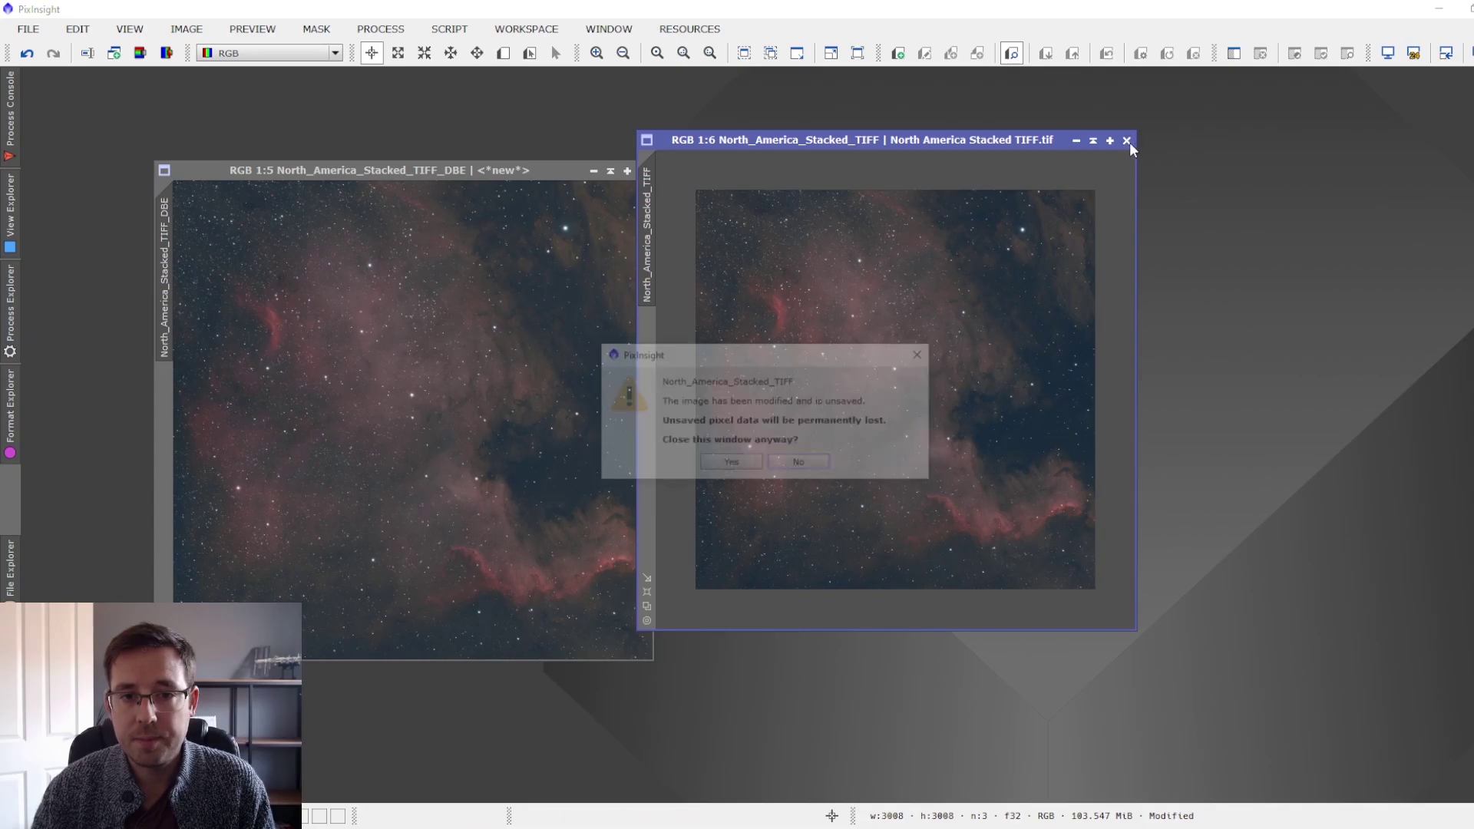
pyautogui.click(725, 465)
# Run StarNet on the DBE image with stride 128 and star mask creation, and place the starless result beside the star mask
pyautogui.moveTo(520, 172); pyautogui.dragTo(1017, 172)
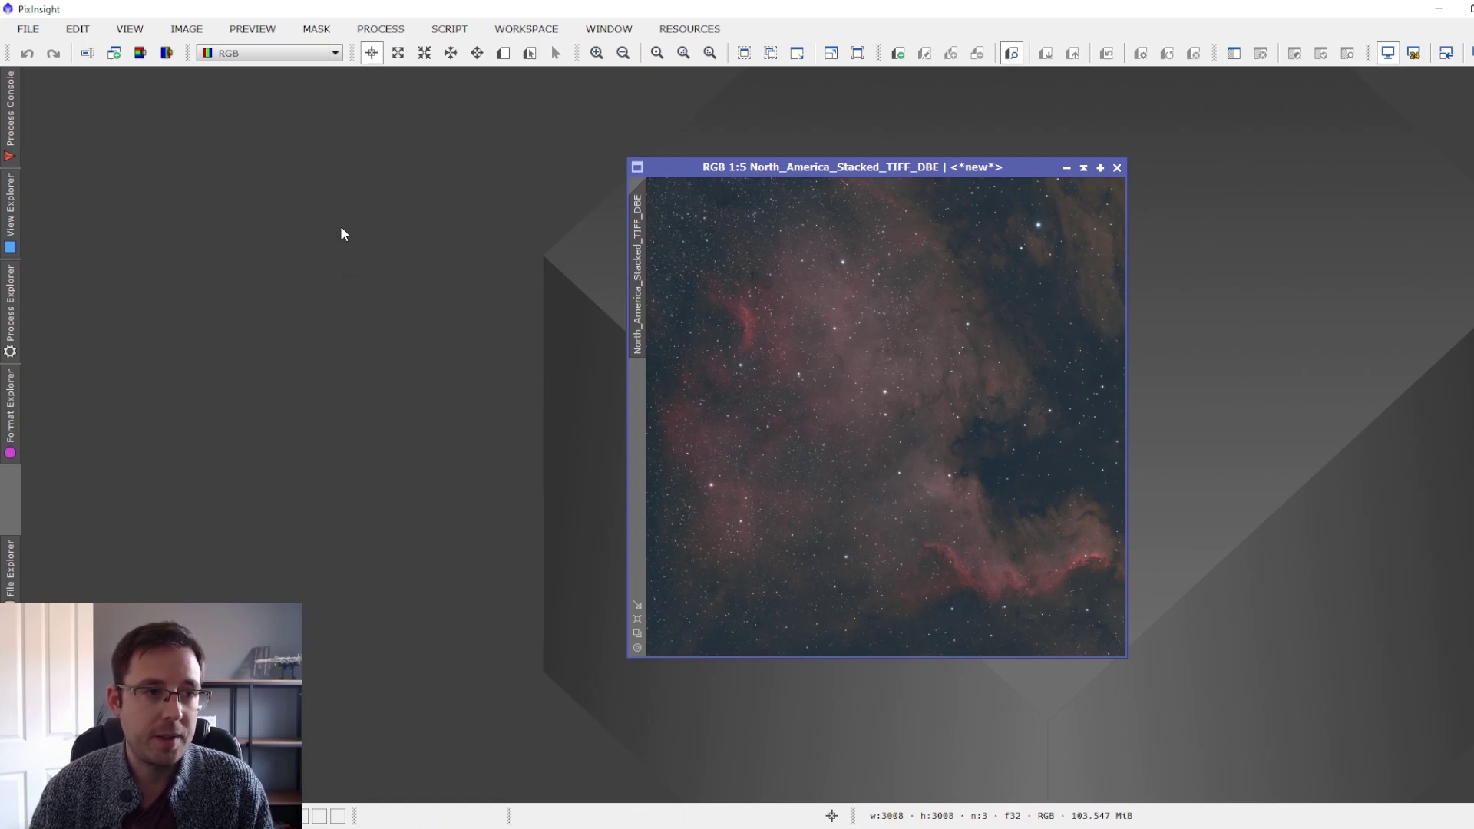
pyautogui.click(379, 31)
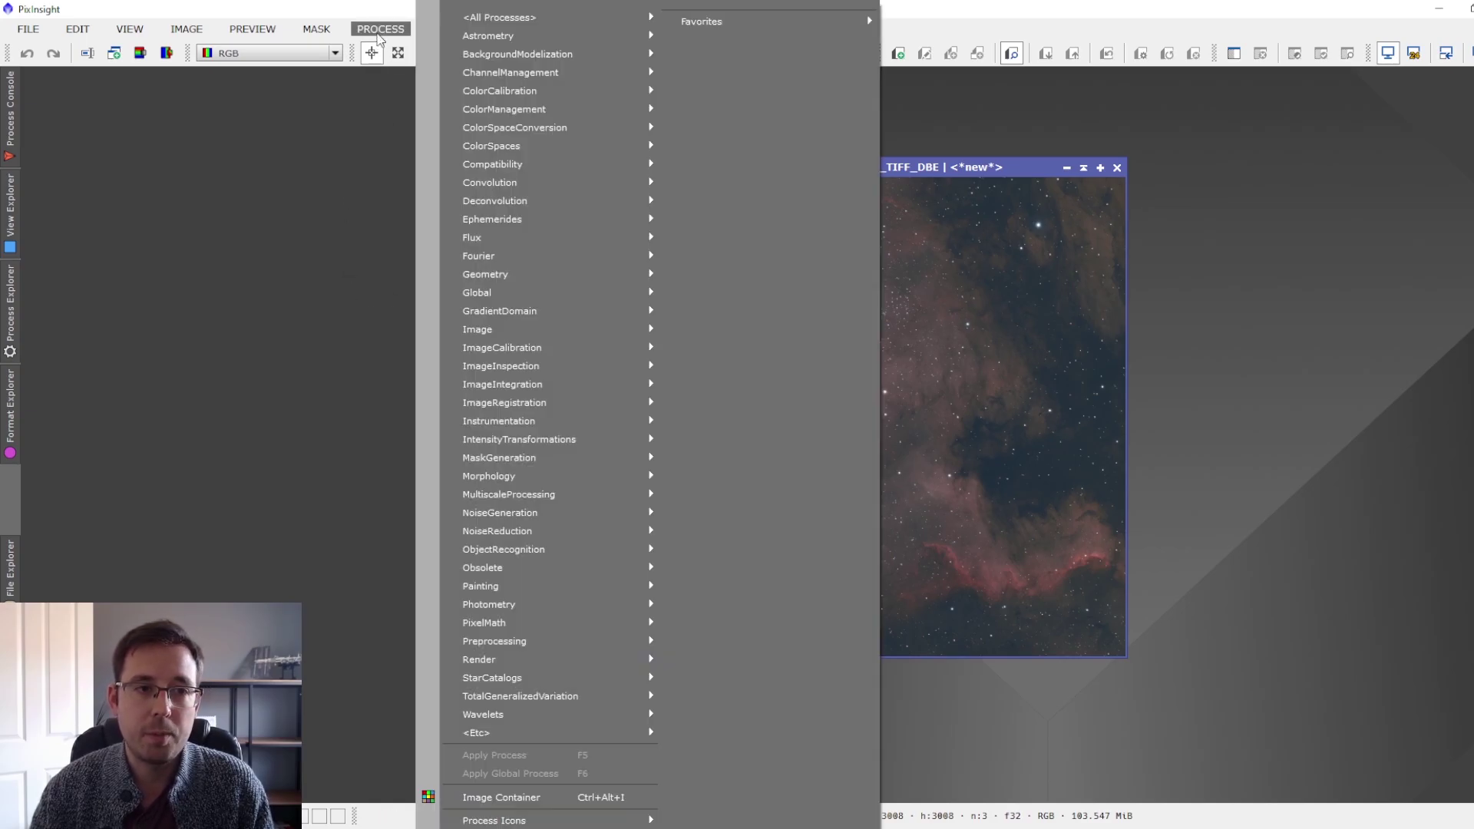
pyautogui.moveTo(482, 23)
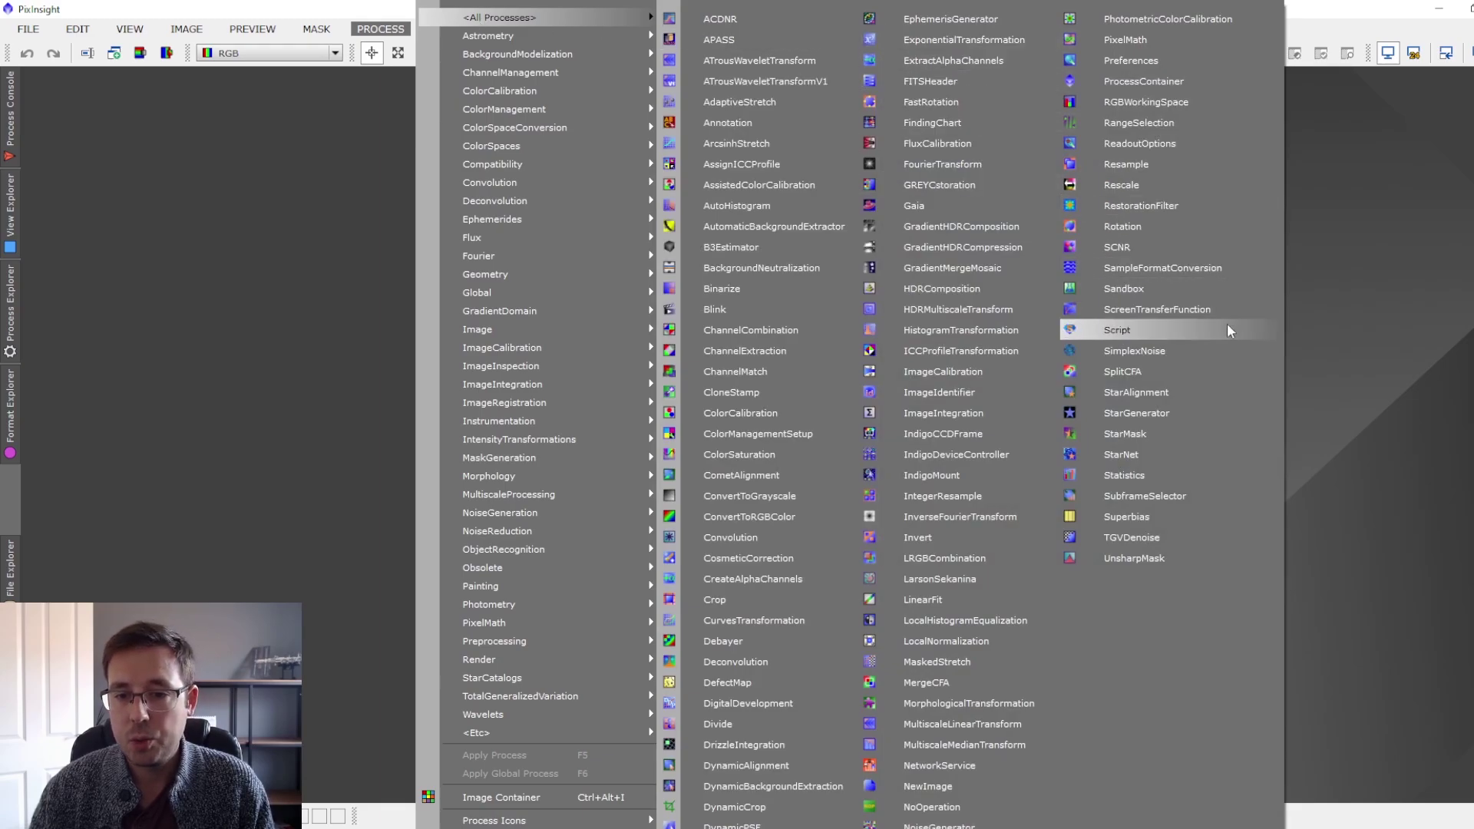
pyautogui.click(1199, 456)
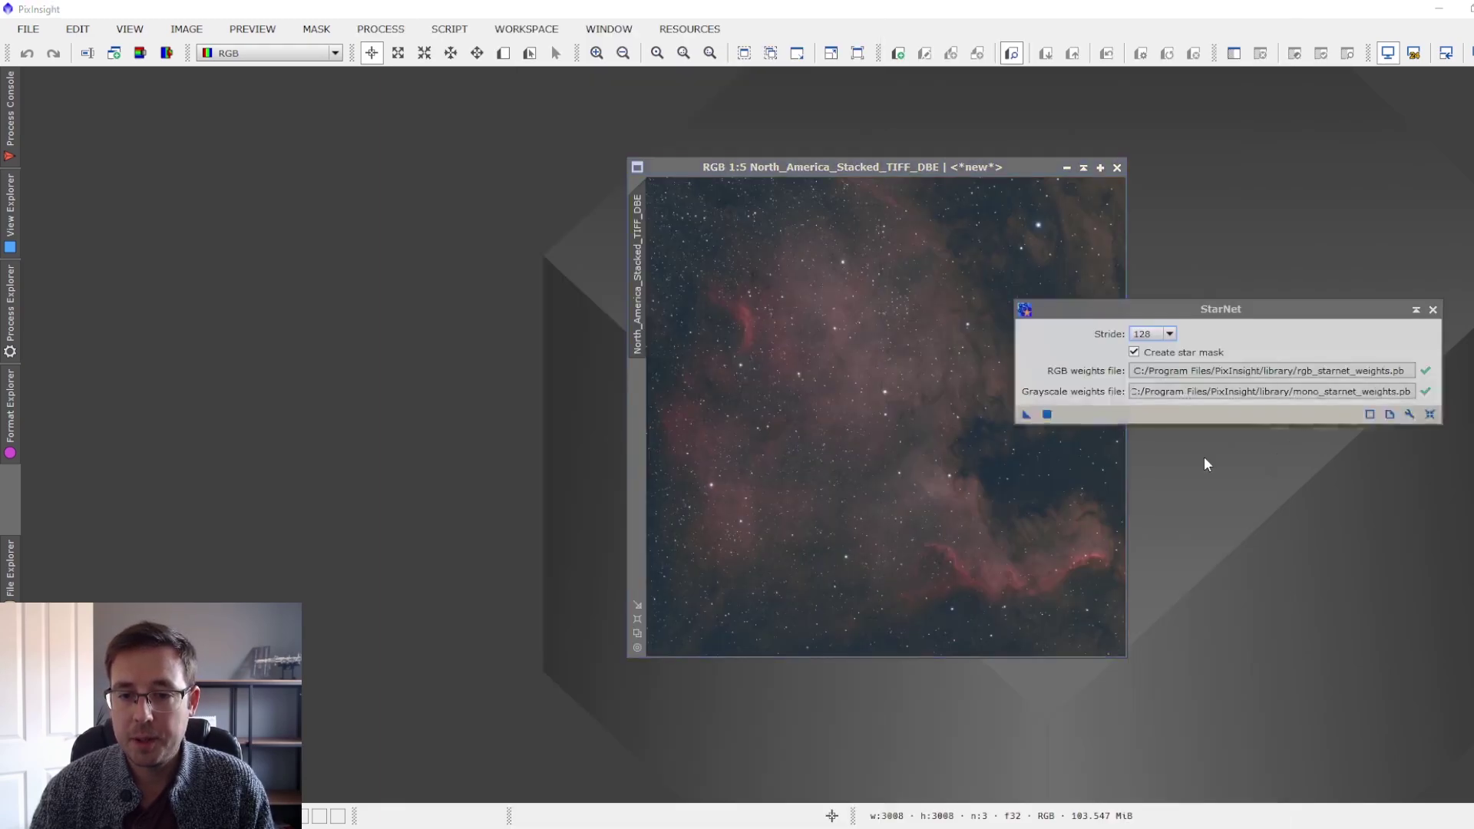
pyautogui.moveTo(883, 167); pyautogui.dragTo(691, 163)
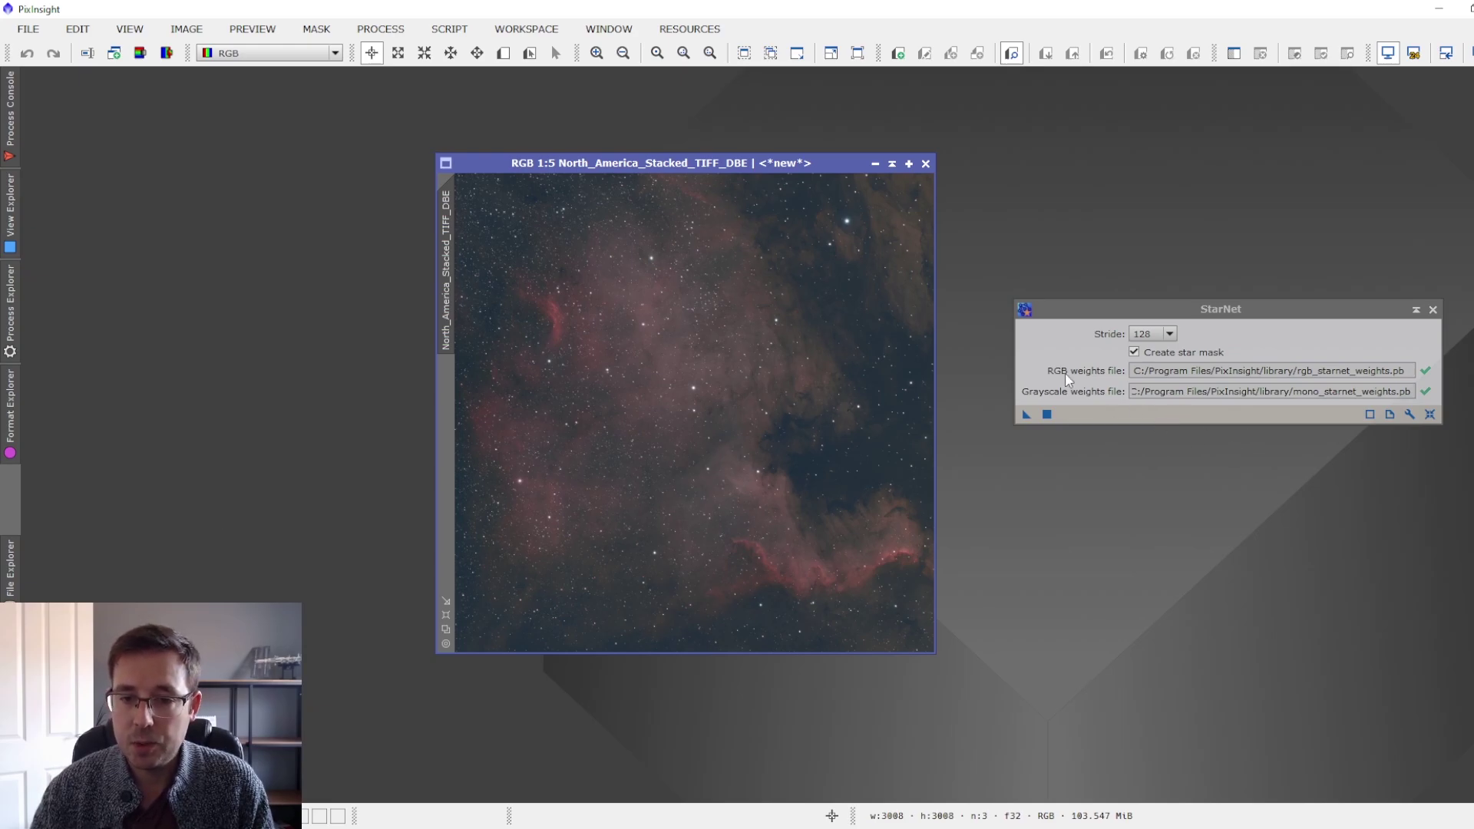
pyautogui.doubleClick(1147, 370)
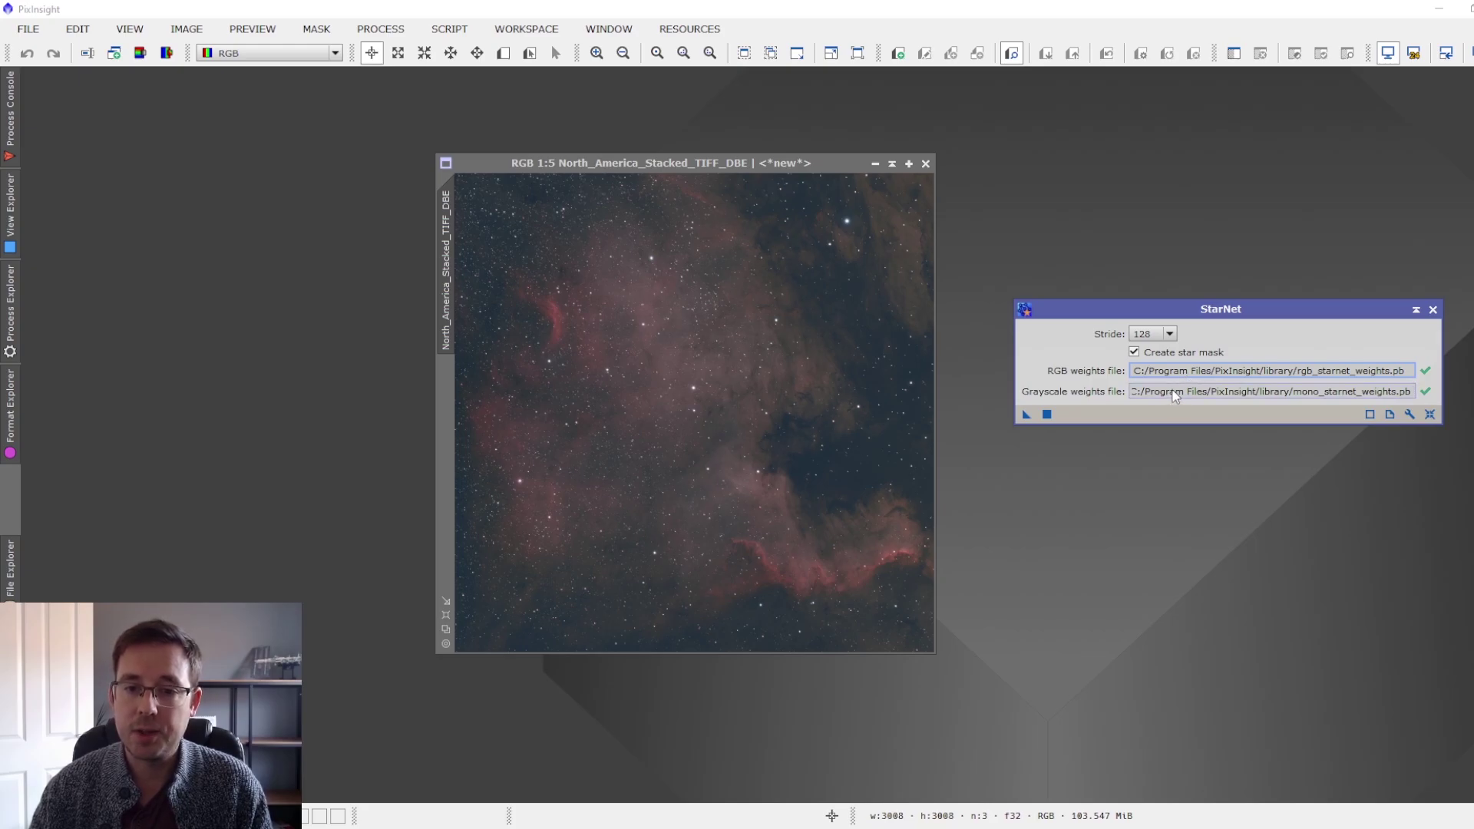
pyautogui.moveTo(823, 164); pyautogui.dragTo(888, 160)
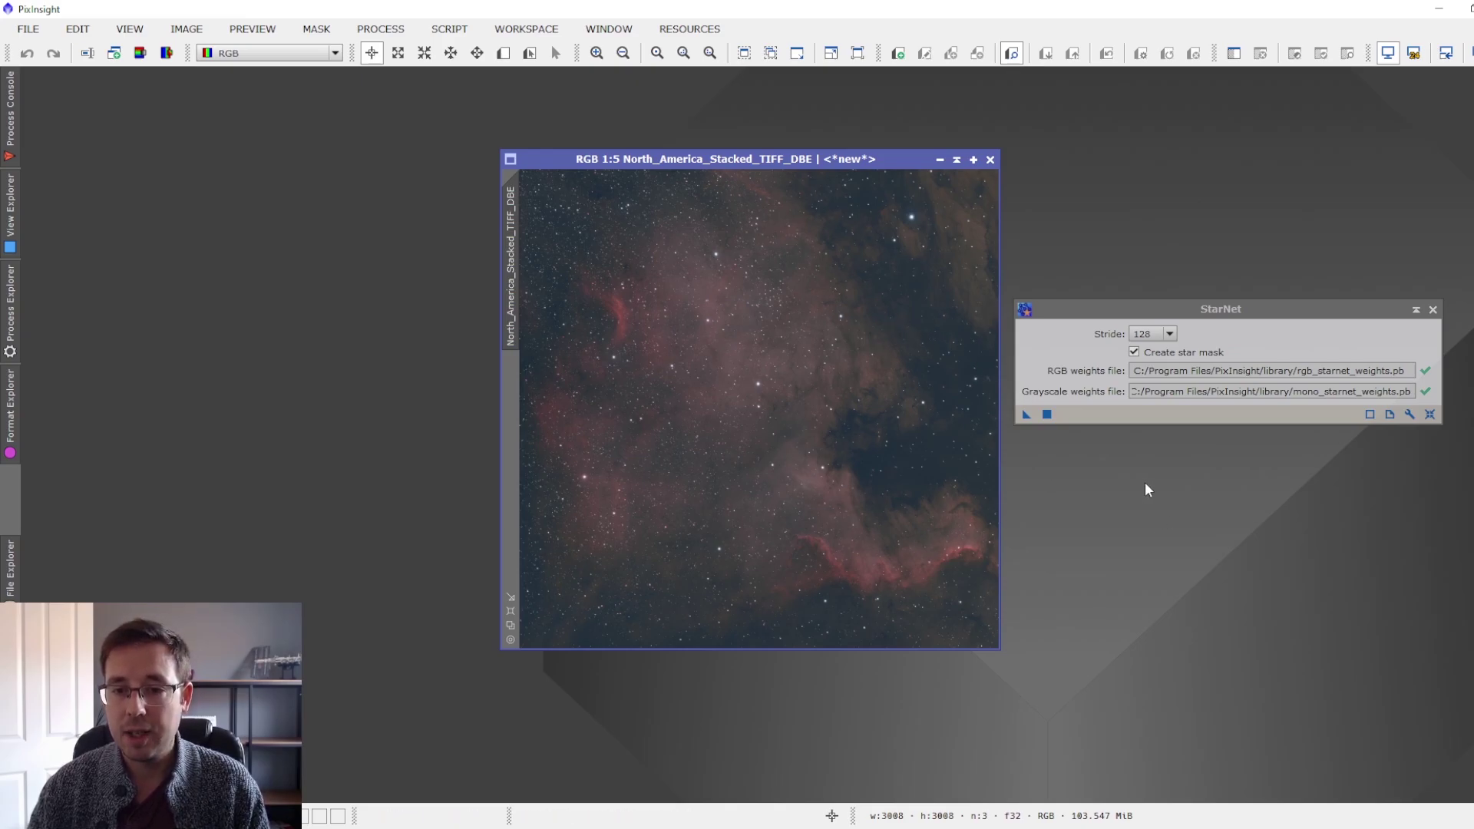
pyautogui.moveTo(1028, 414); pyautogui.dragTo(903, 459)
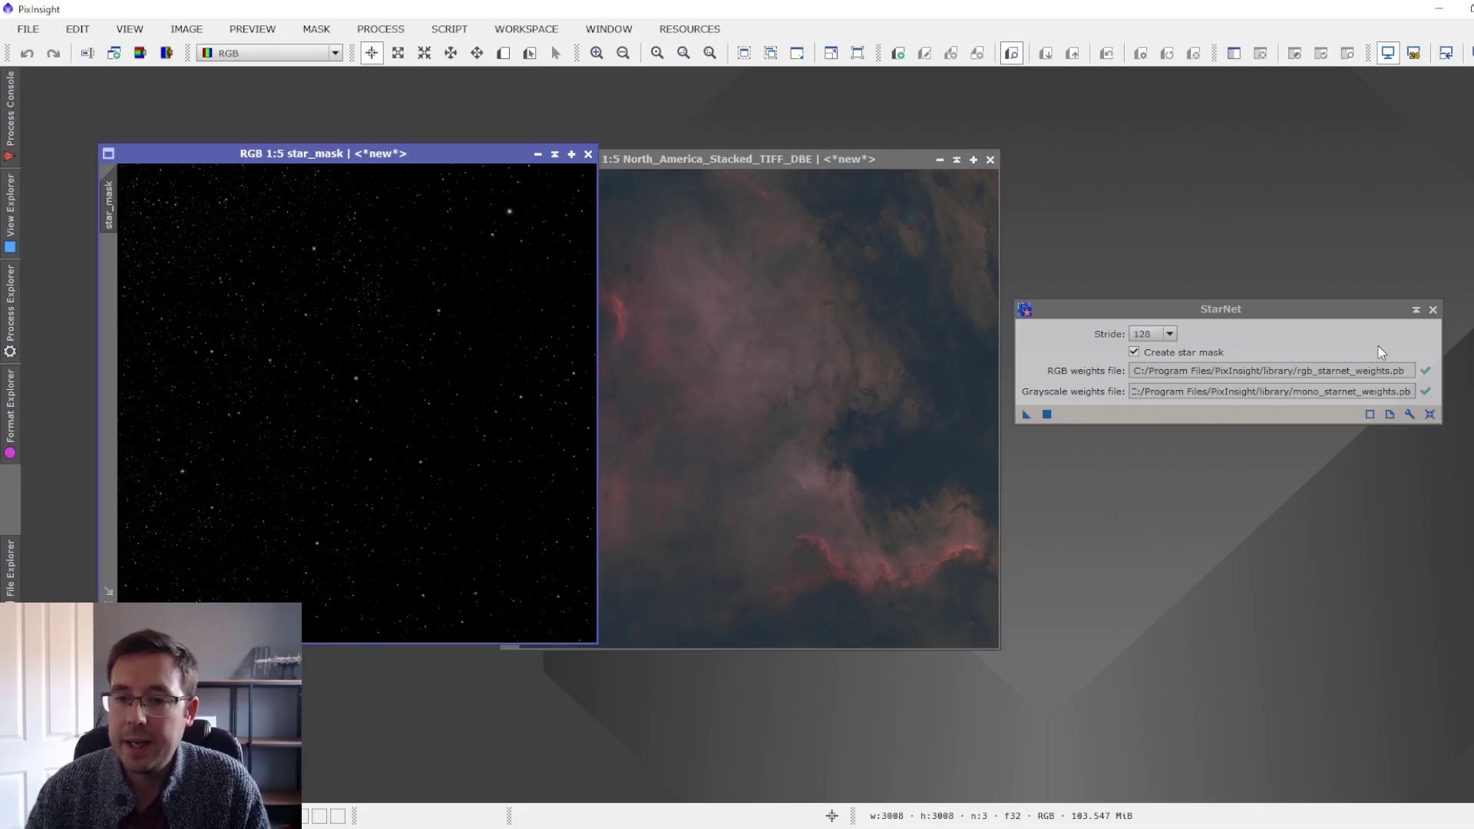
pyautogui.click(1433, 310)
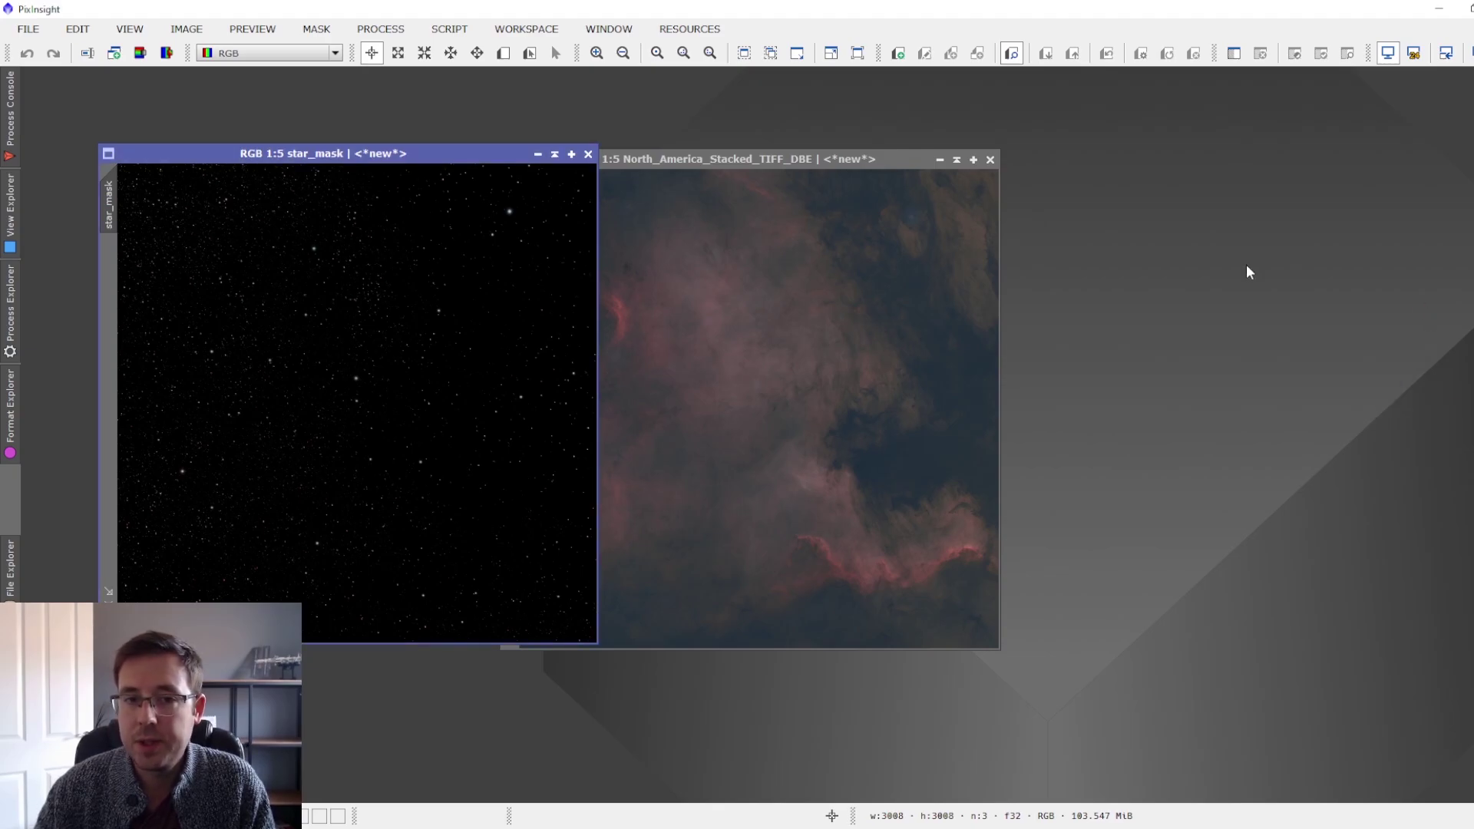
pyautogui.moveTo(736, 159); pyautogui.dragTo(899, 154)
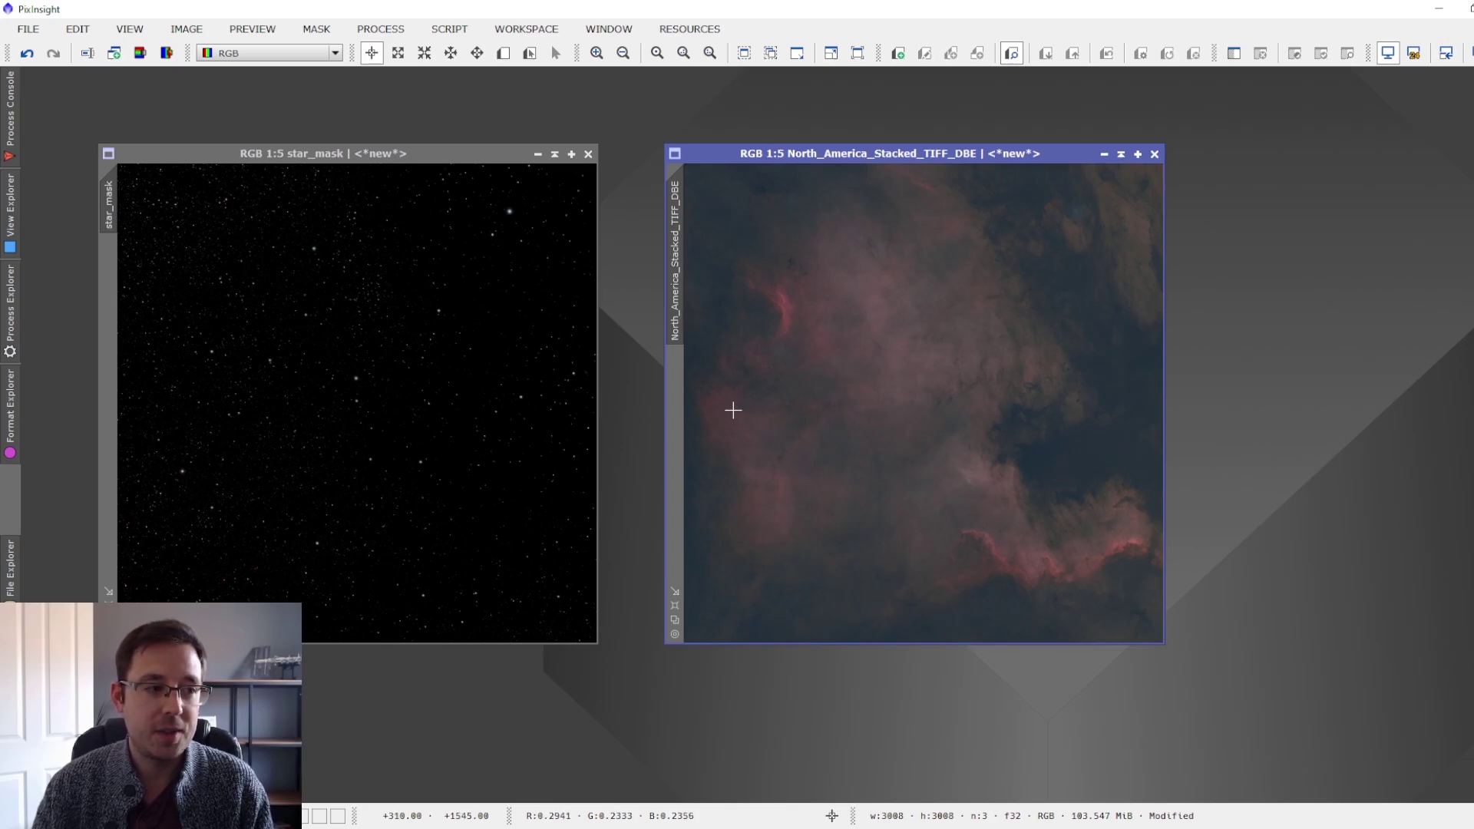
# Open CurvesTransformation with a real-time preview of the starless DBE image, and arrange the image, preview and curve windows side by side
pyautogui.click(10, 303)
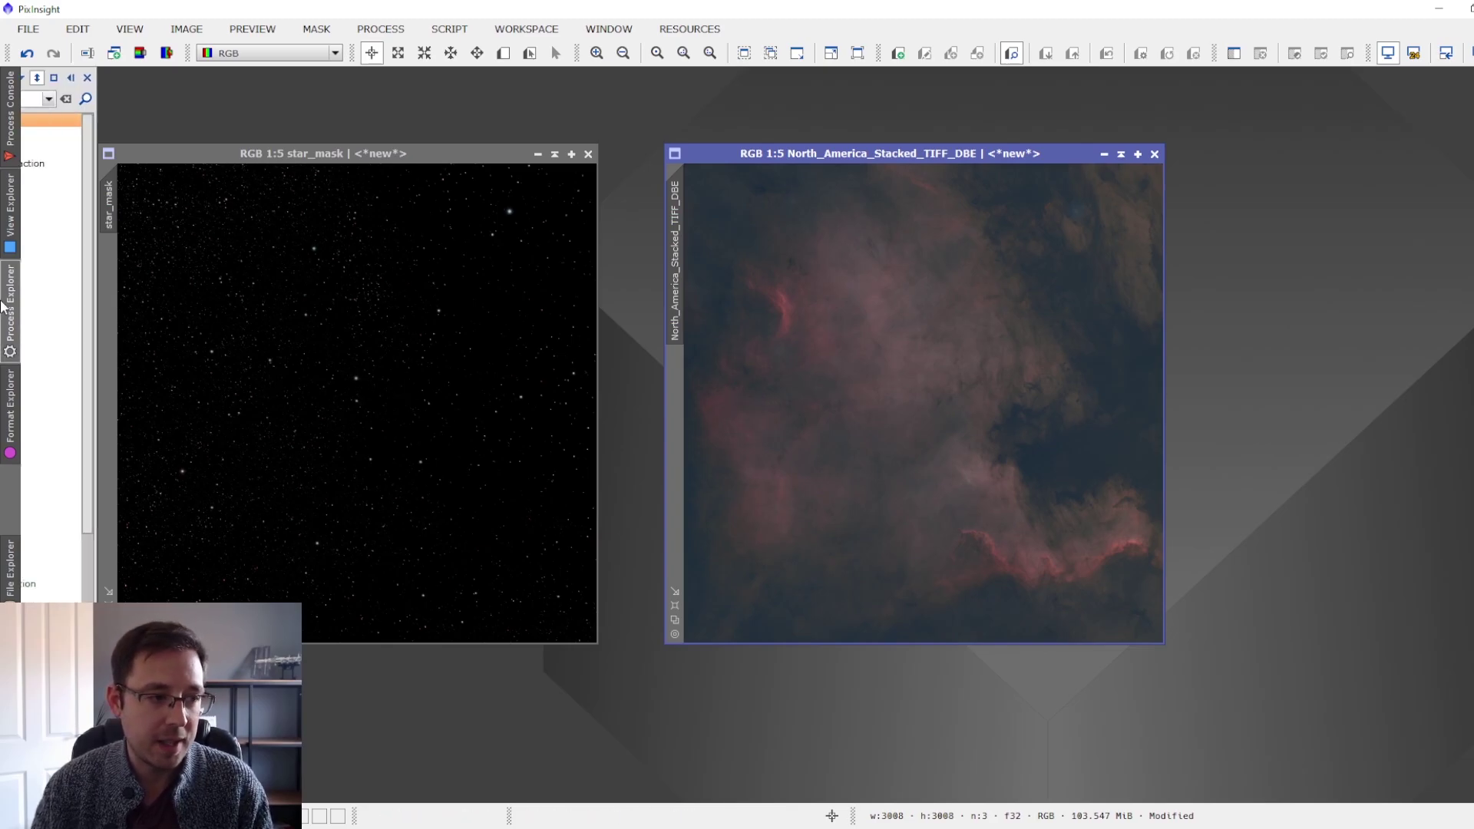
pyautogui.click(380, 28)
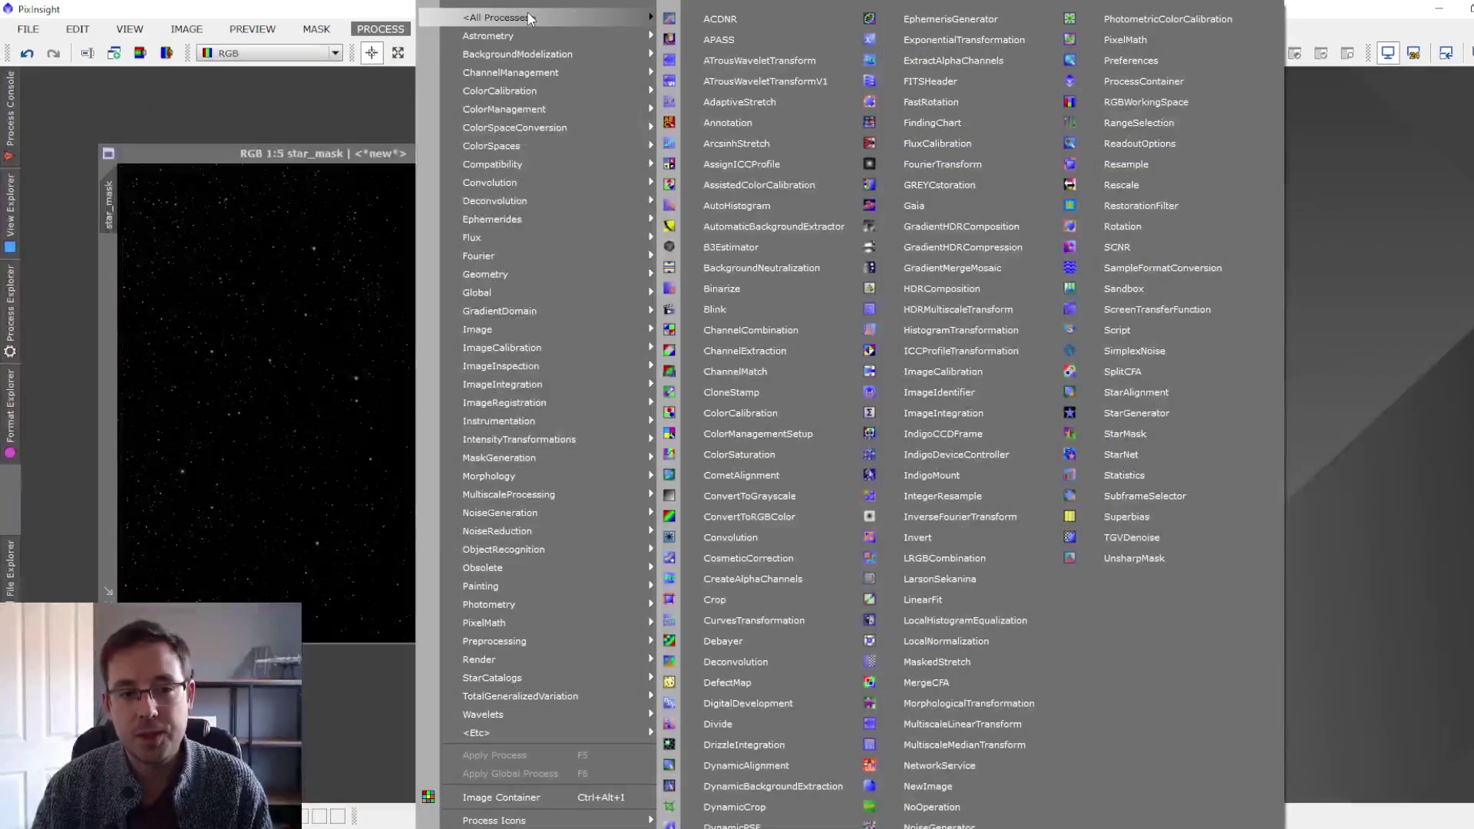
pyautogui.click(769, 620)
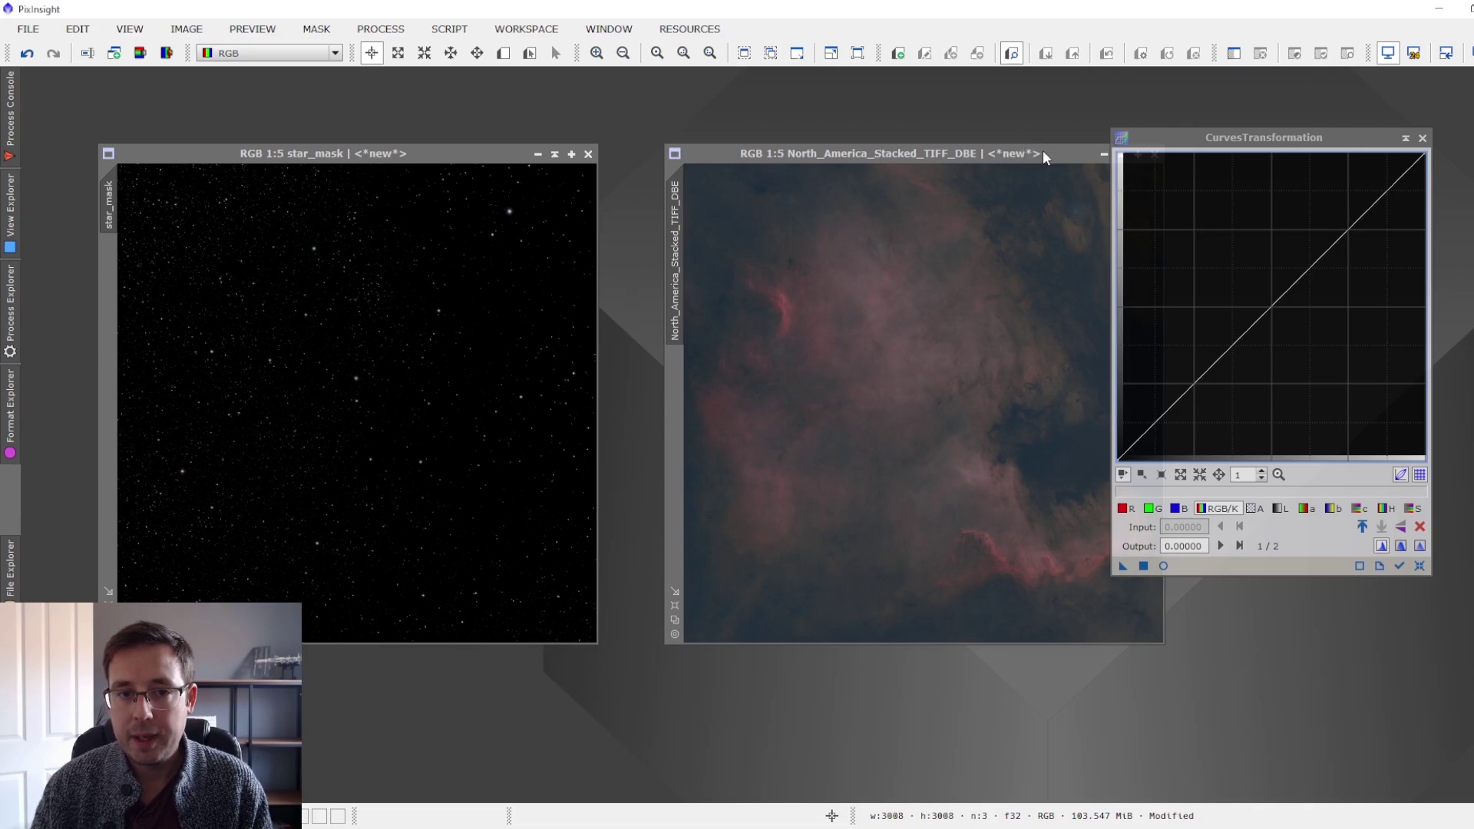
pyautogui.moveTo(1043, 151); pyautogui.dragTo(481, 195)
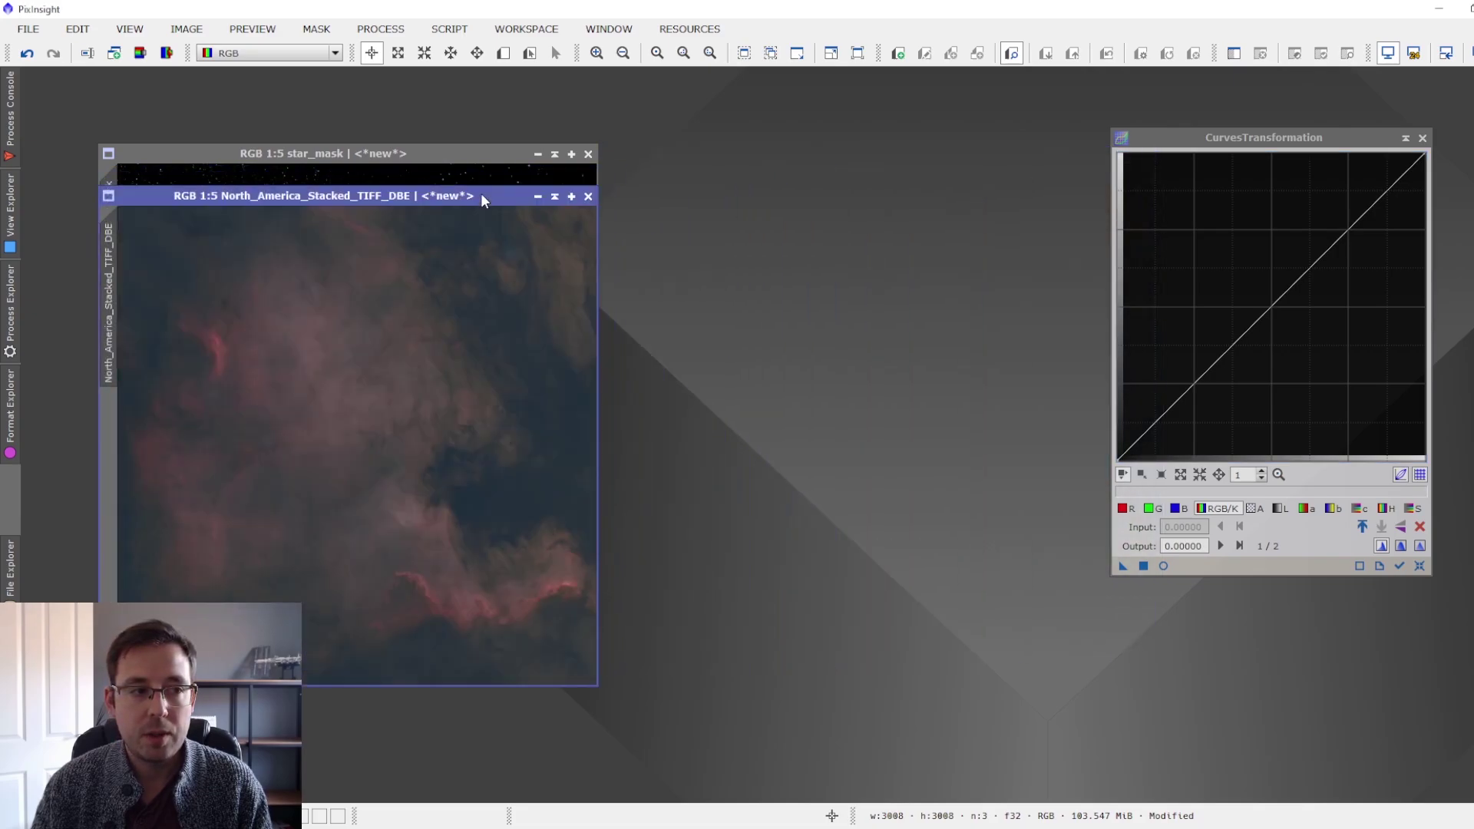
pyautogui.click(1164, 566)
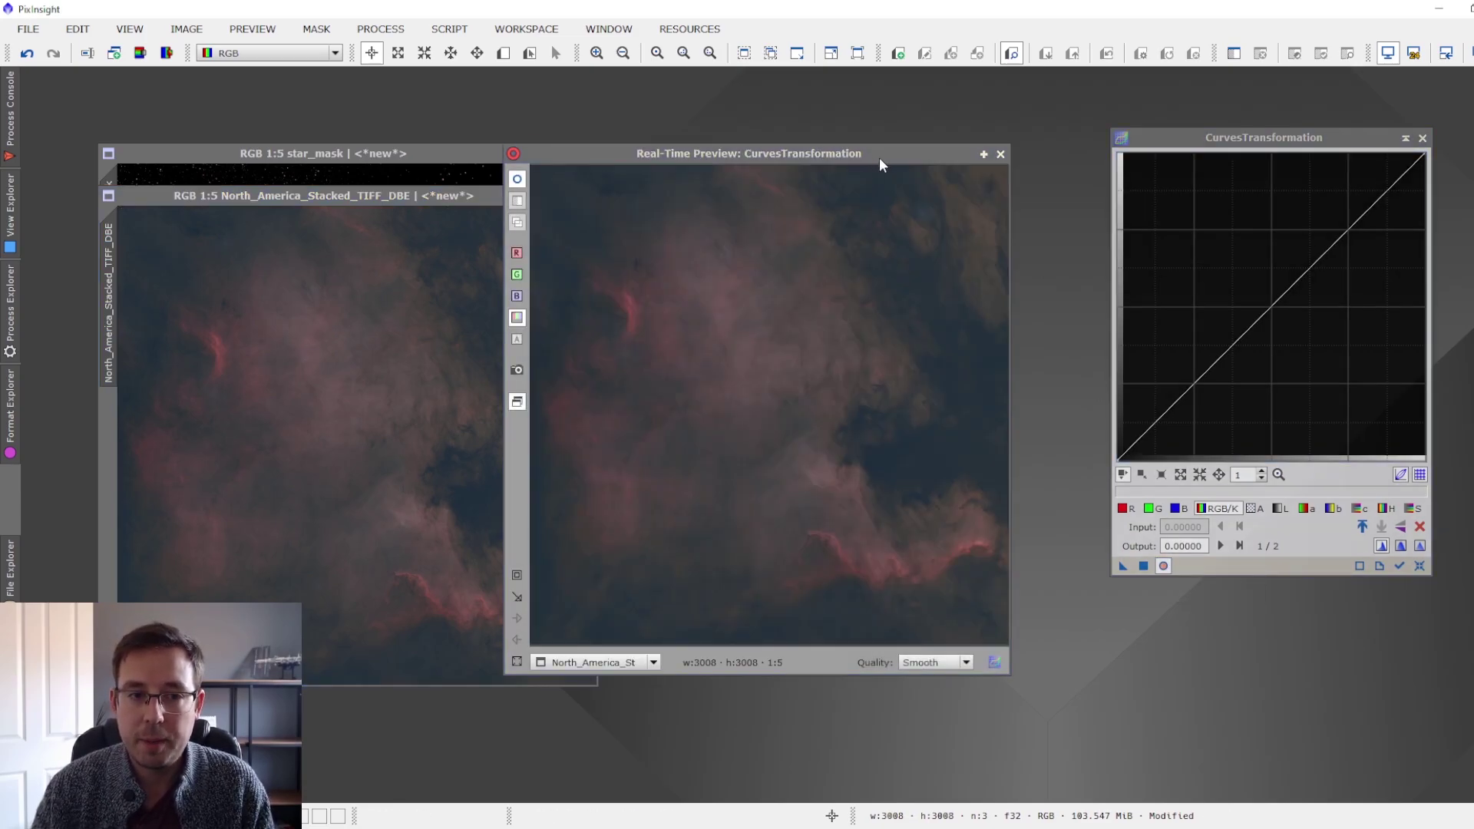
pyautogui.moveTo(880, 159); pyautogui.dragTo(944, 170)
pyautogui.moveTo(1263, 160); pyautogui.dragTo(1273, 163)
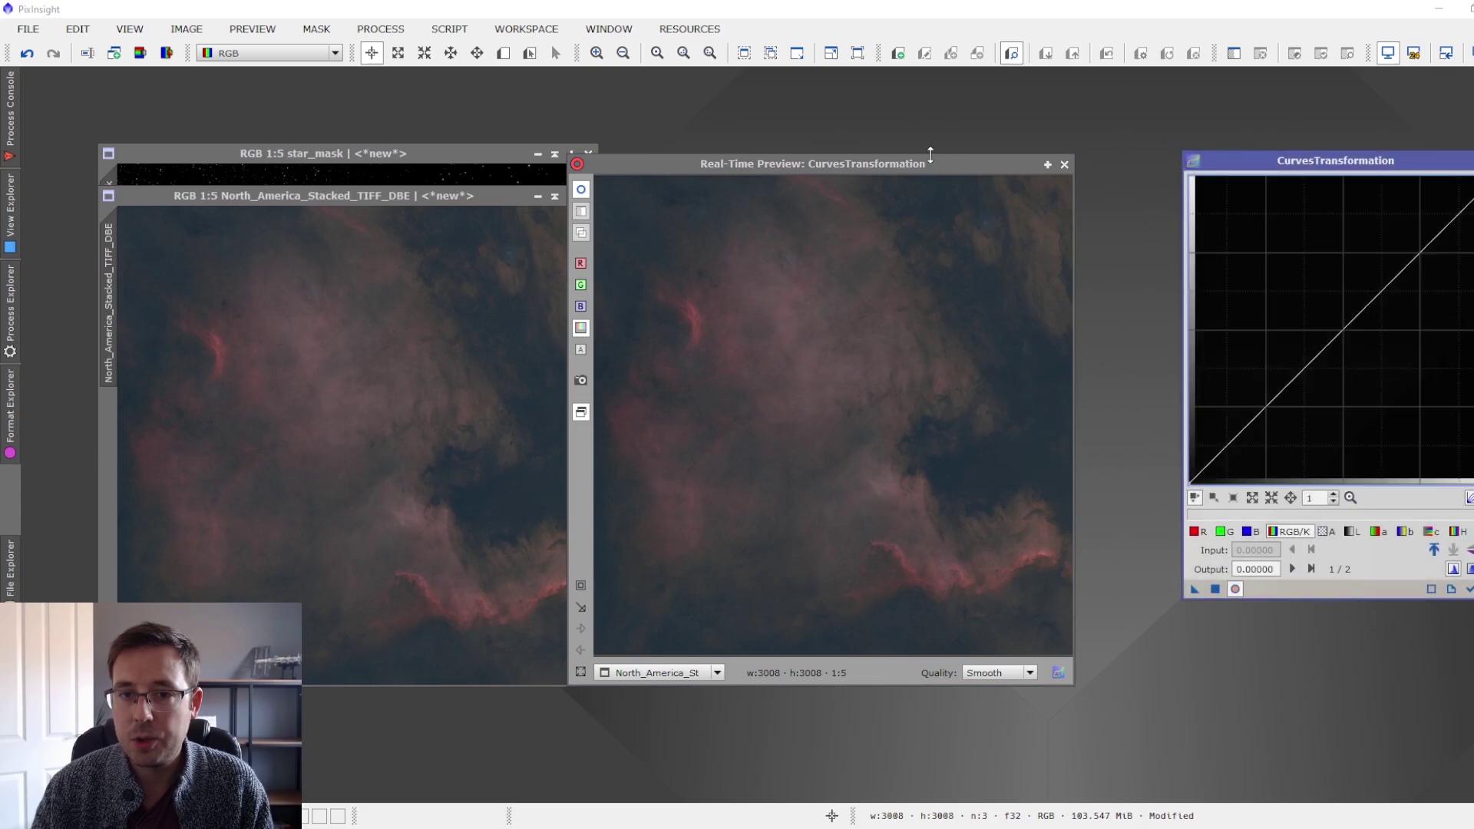
pyautogui.moveTo(909, 163); pyautogui.dragTo(954, 153)
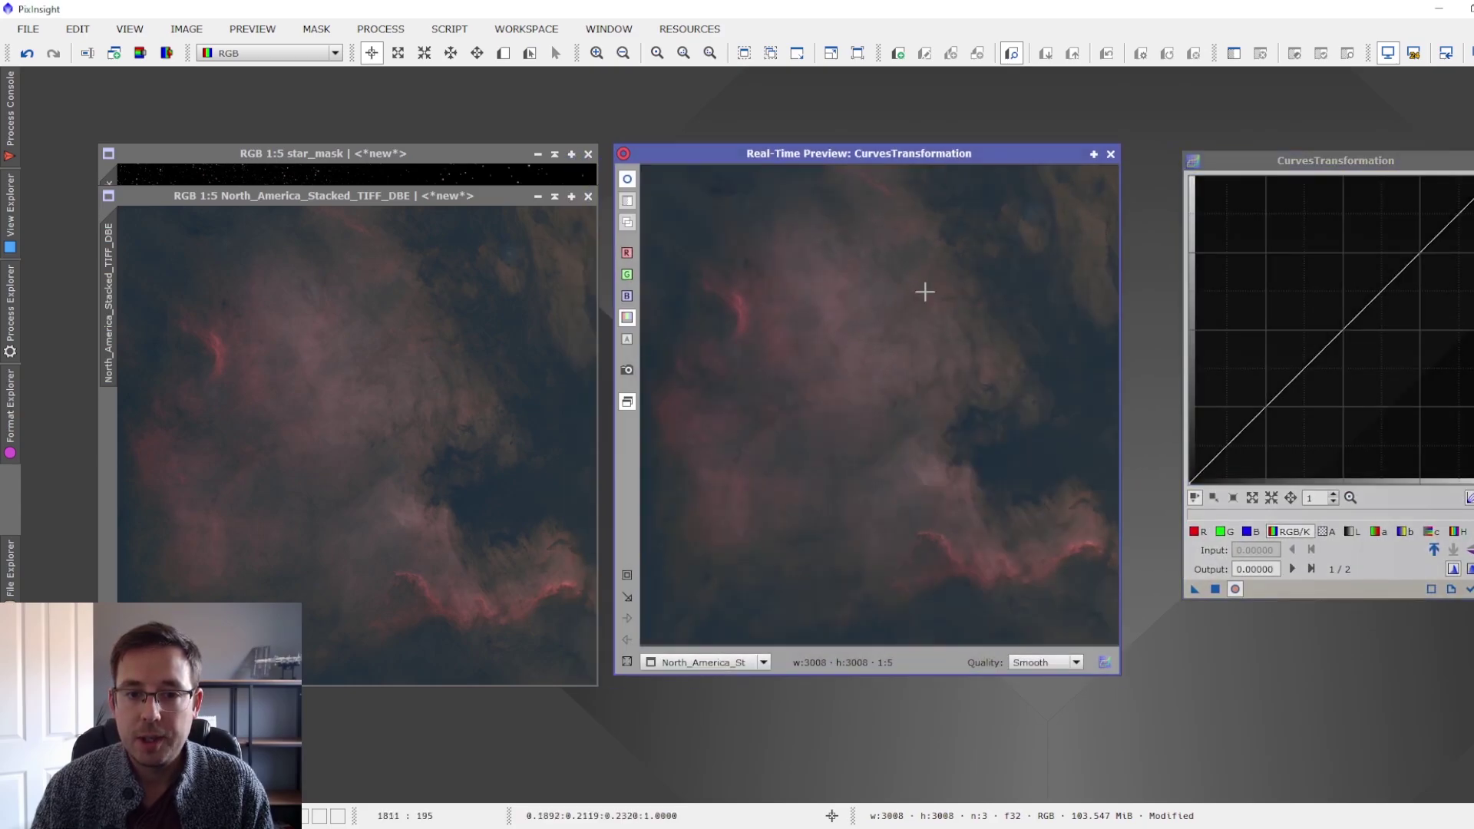
# Shape an RGB/K S-curve through about 0.65 to 0.82 and 0.21 to 0.20, and apply it twice to the starless image
pyautogui.click(1294, 535)
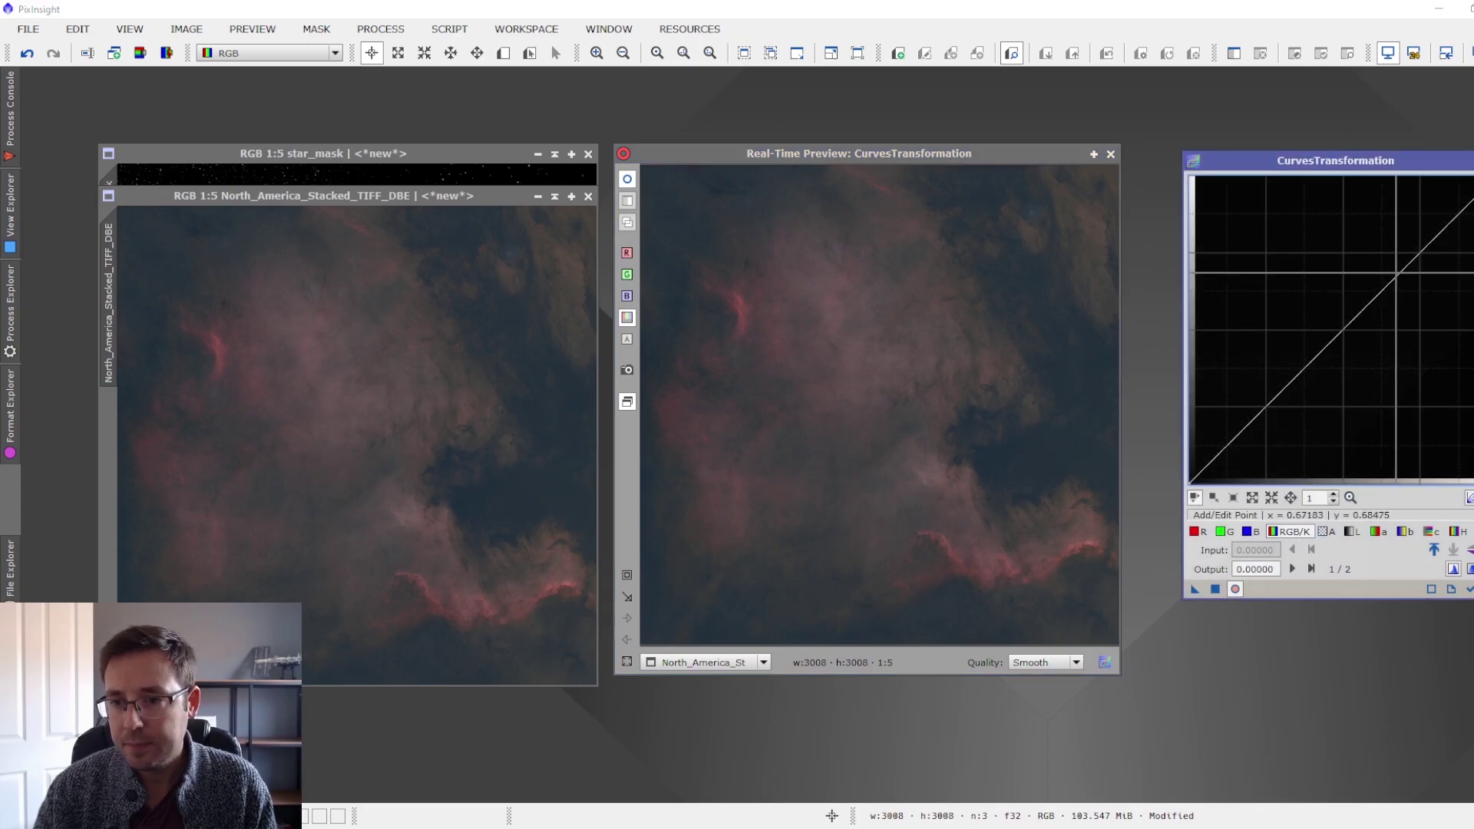
pyautogui.moveTo(1399, 274); pyautogui.dragTo(1388, 231)
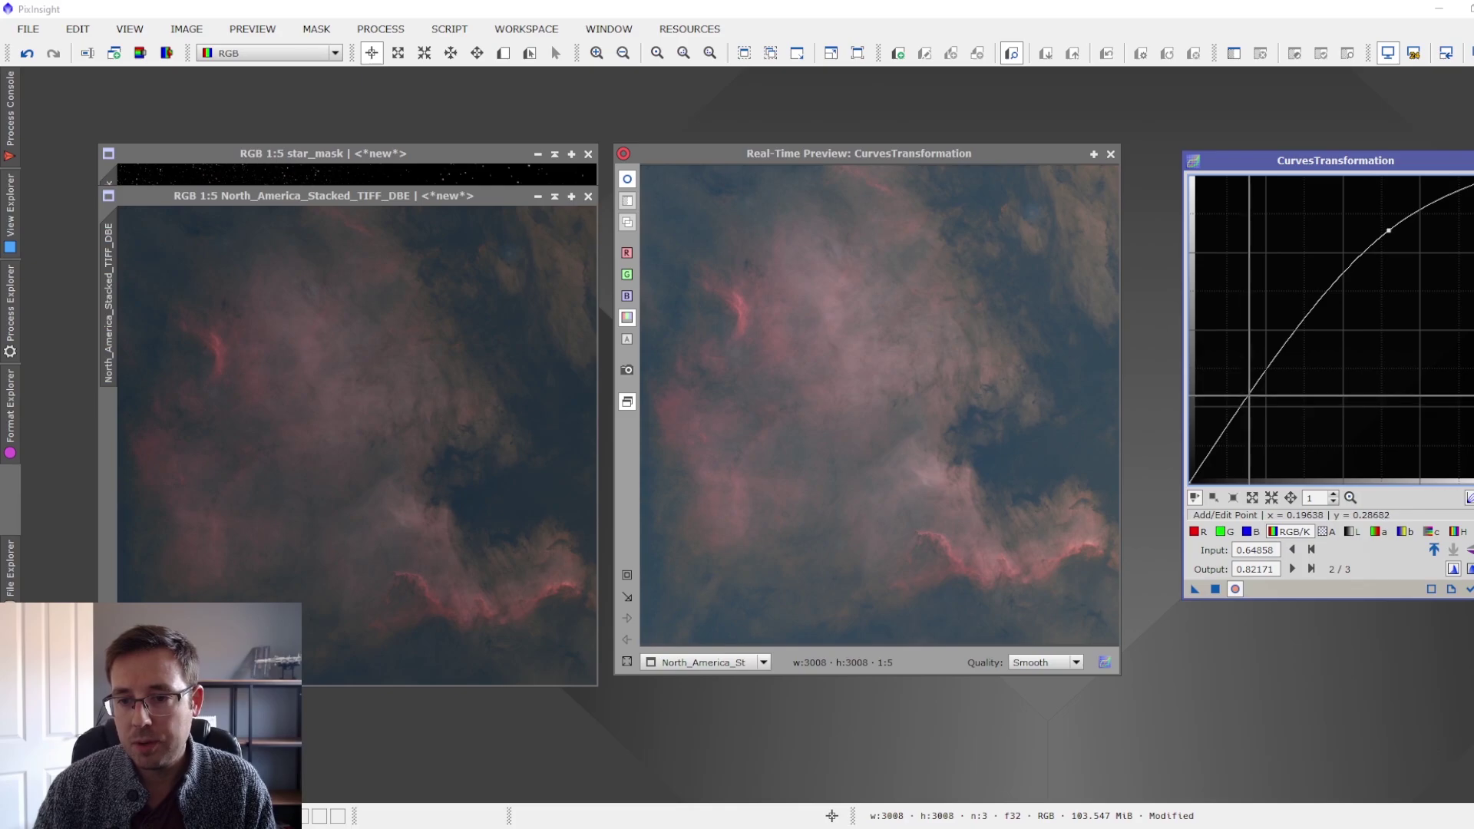
pyautogui.click(1252, 392)
pyautogui.moveTo(1252, 393); pyautogui.dragTo(1254, 421)
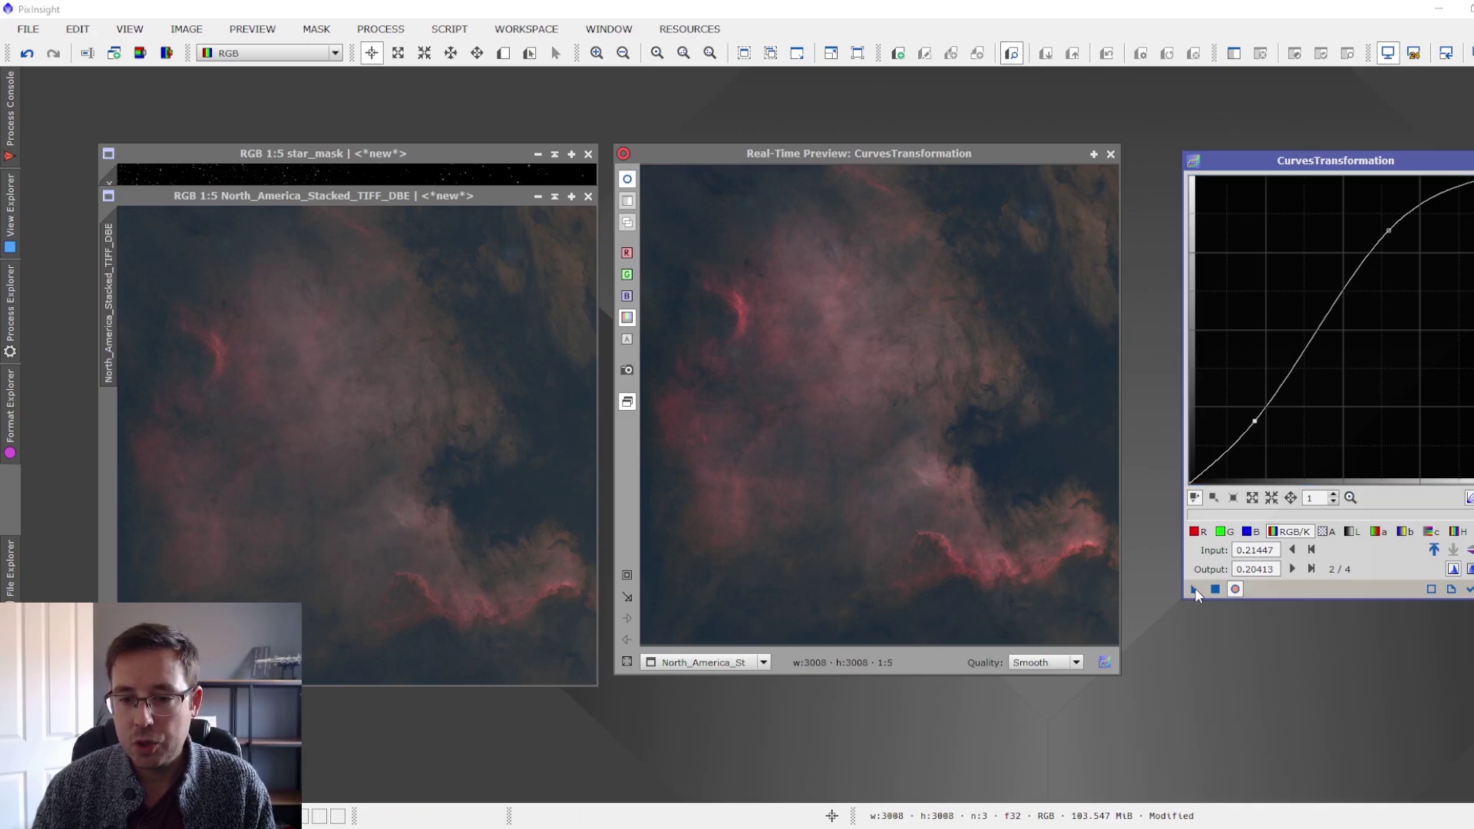
pyautogui.moveTo(1194, 589); pyautogui.dragTo(408, 476)
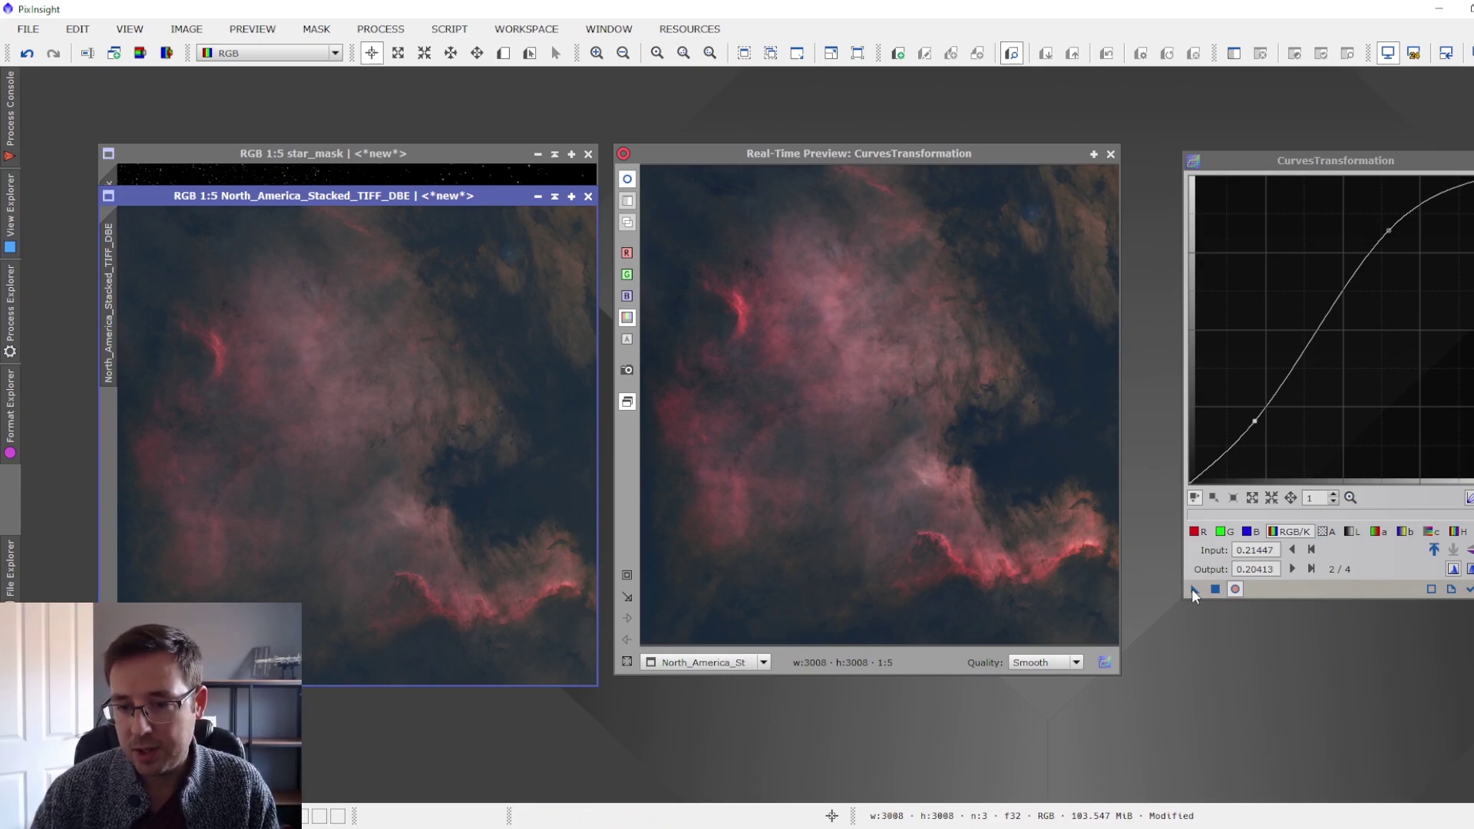
pyautogui.moveTo(1192, 588); pyautogui.dragTo(558, 475)
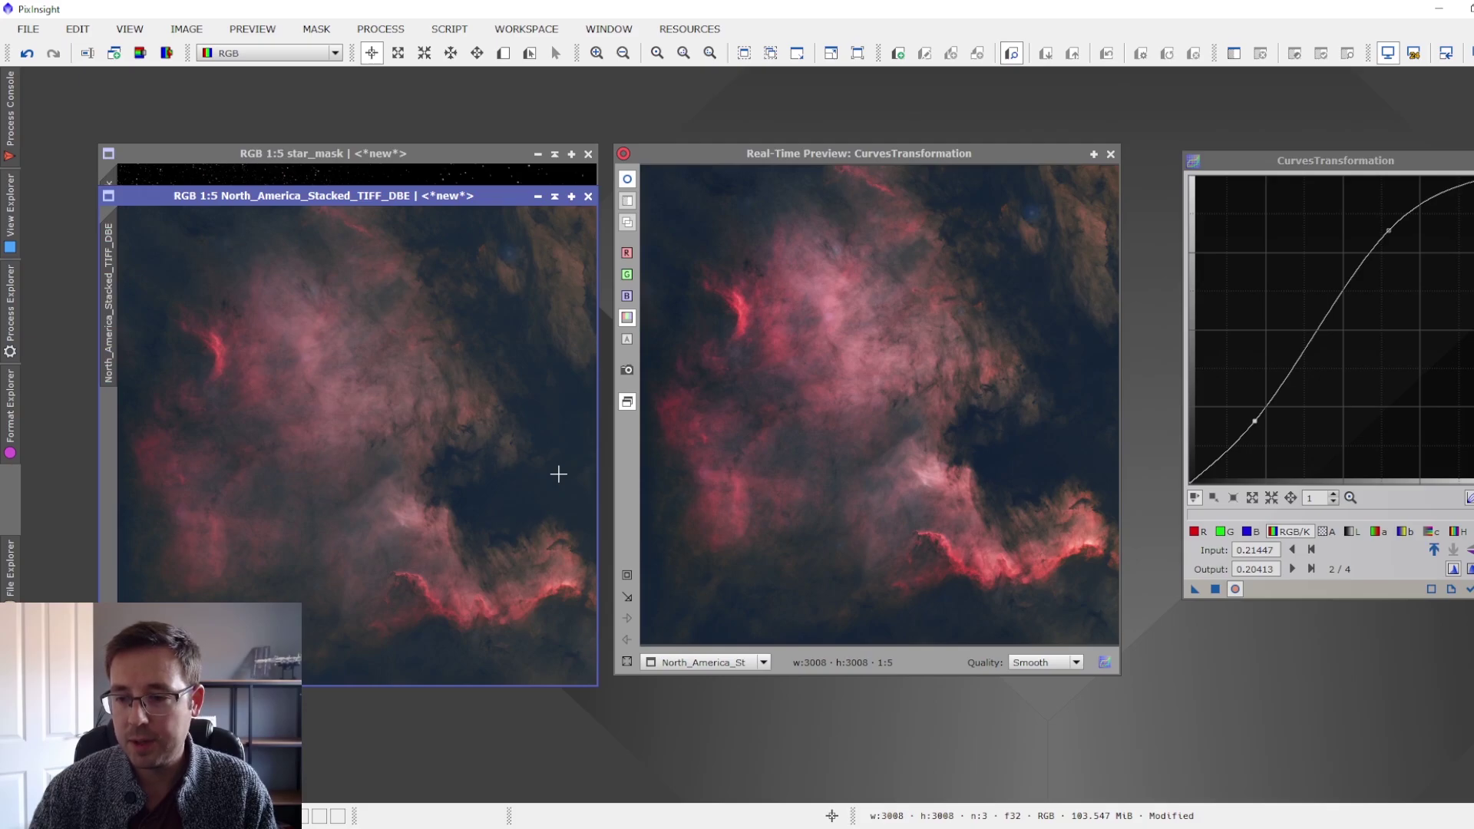
# Reset the curve, shape a gentler RGB/K S-curve through about 0.70 to 0.79 and 0.19 to 0.18, and apply it twice
pyautogui.click(1473, 589)
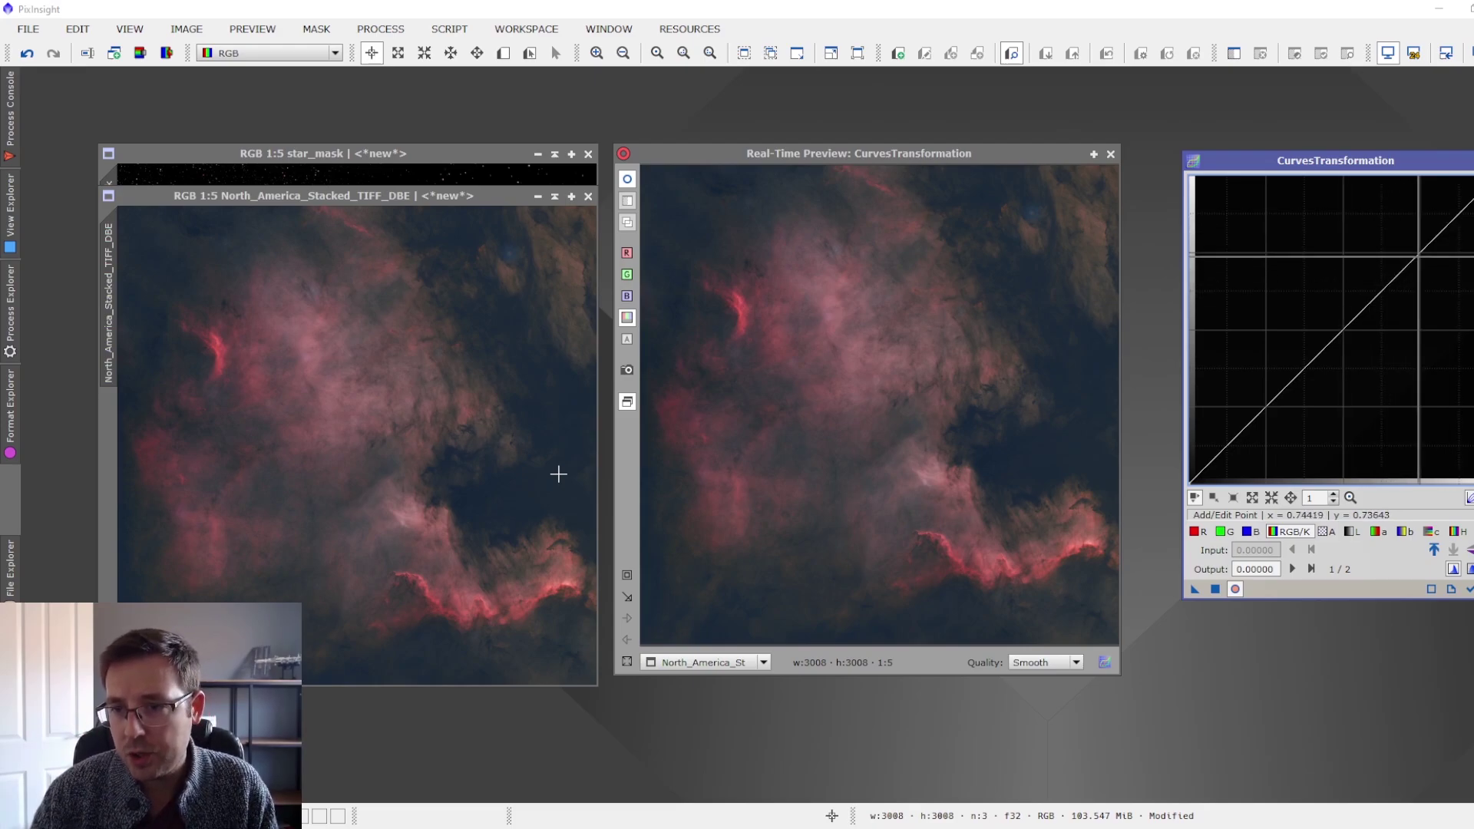
pyautogui.moveTo(1418, 255); pyautogui.dragTo(1406, 241)
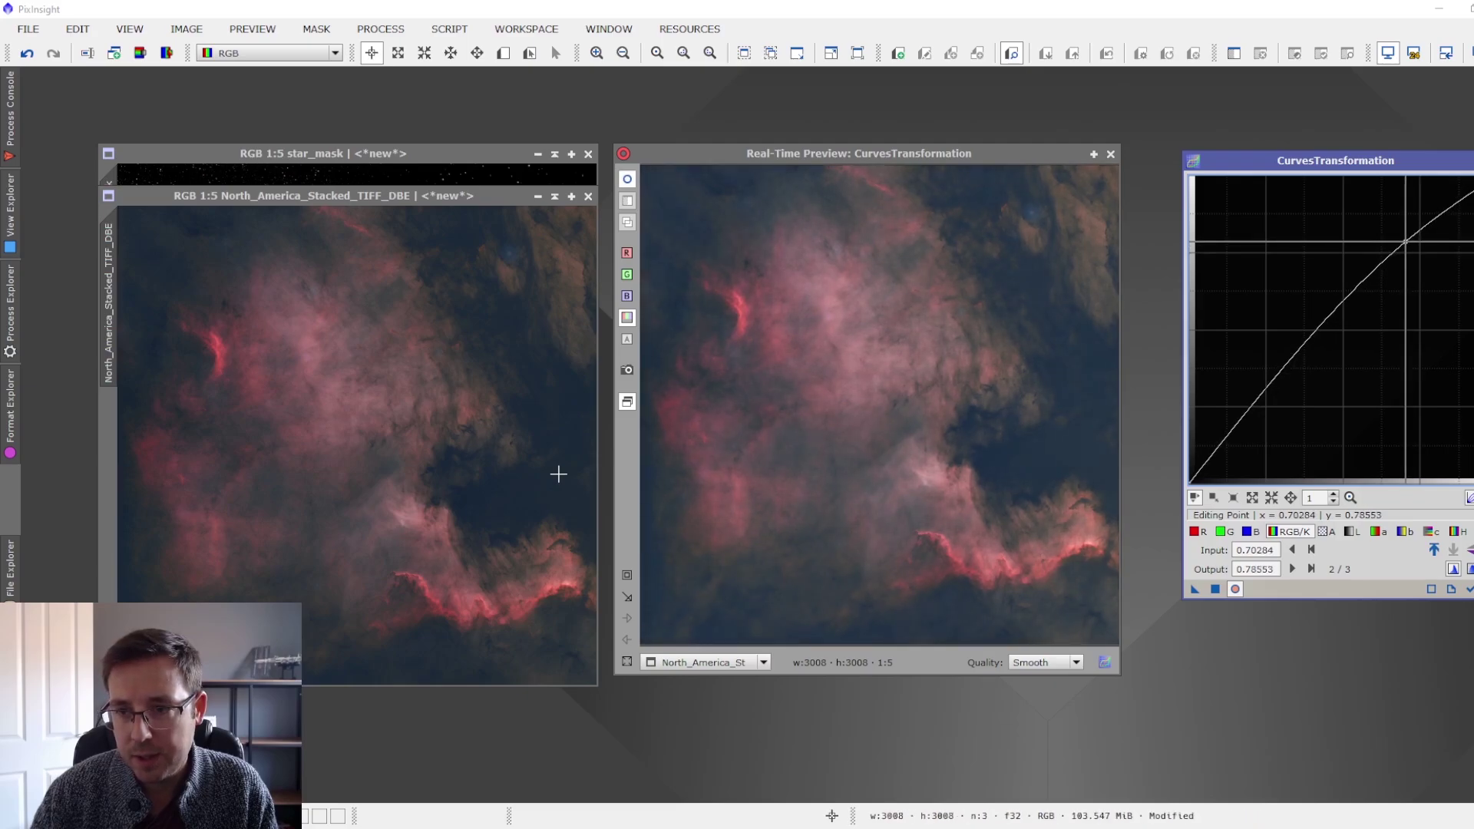
pyautogui.click(1255, 400)
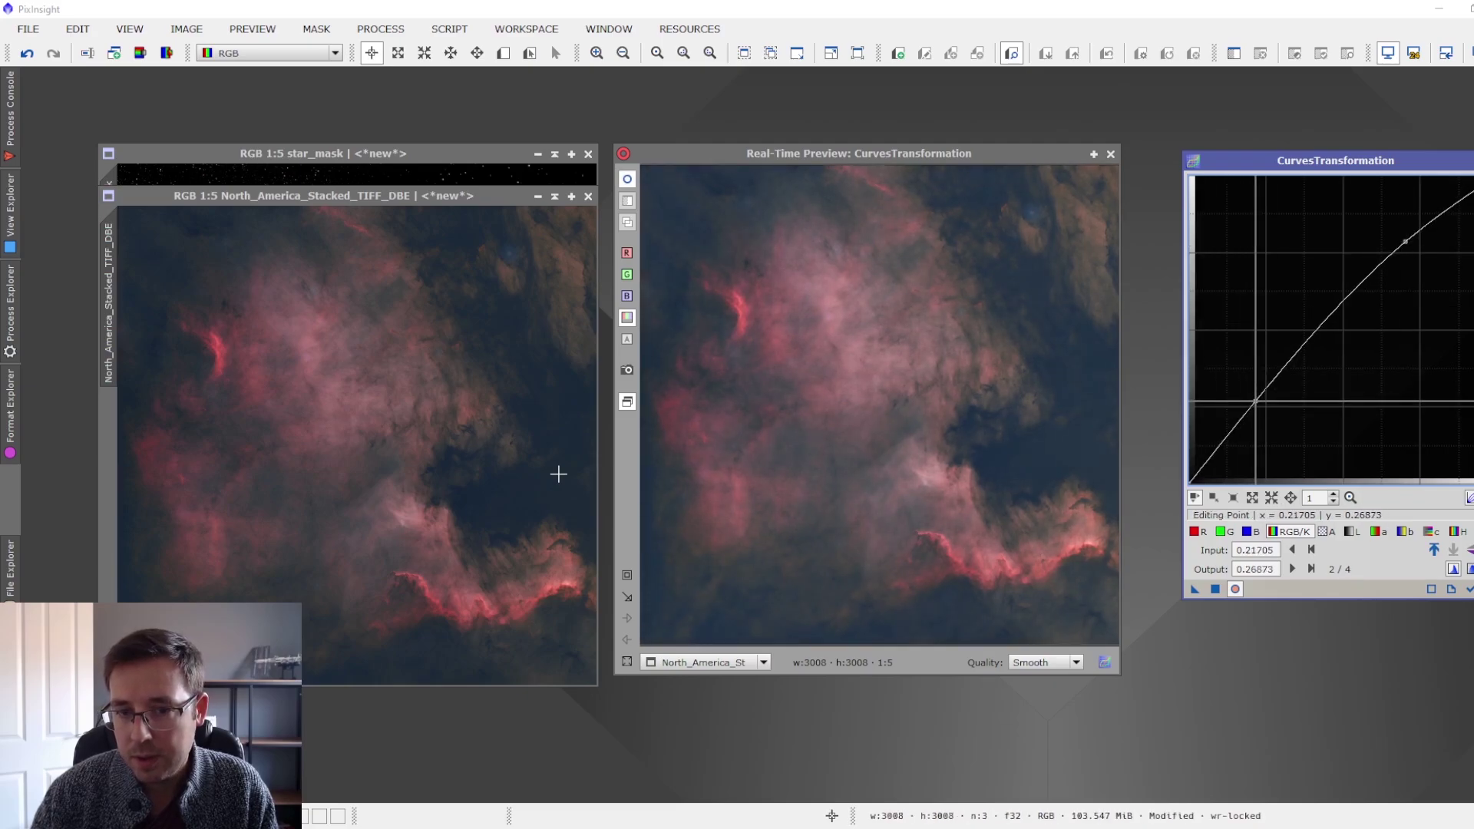
pyautogui.moveTo(1255, 400); pyautogui.dragTo(1247, 427)
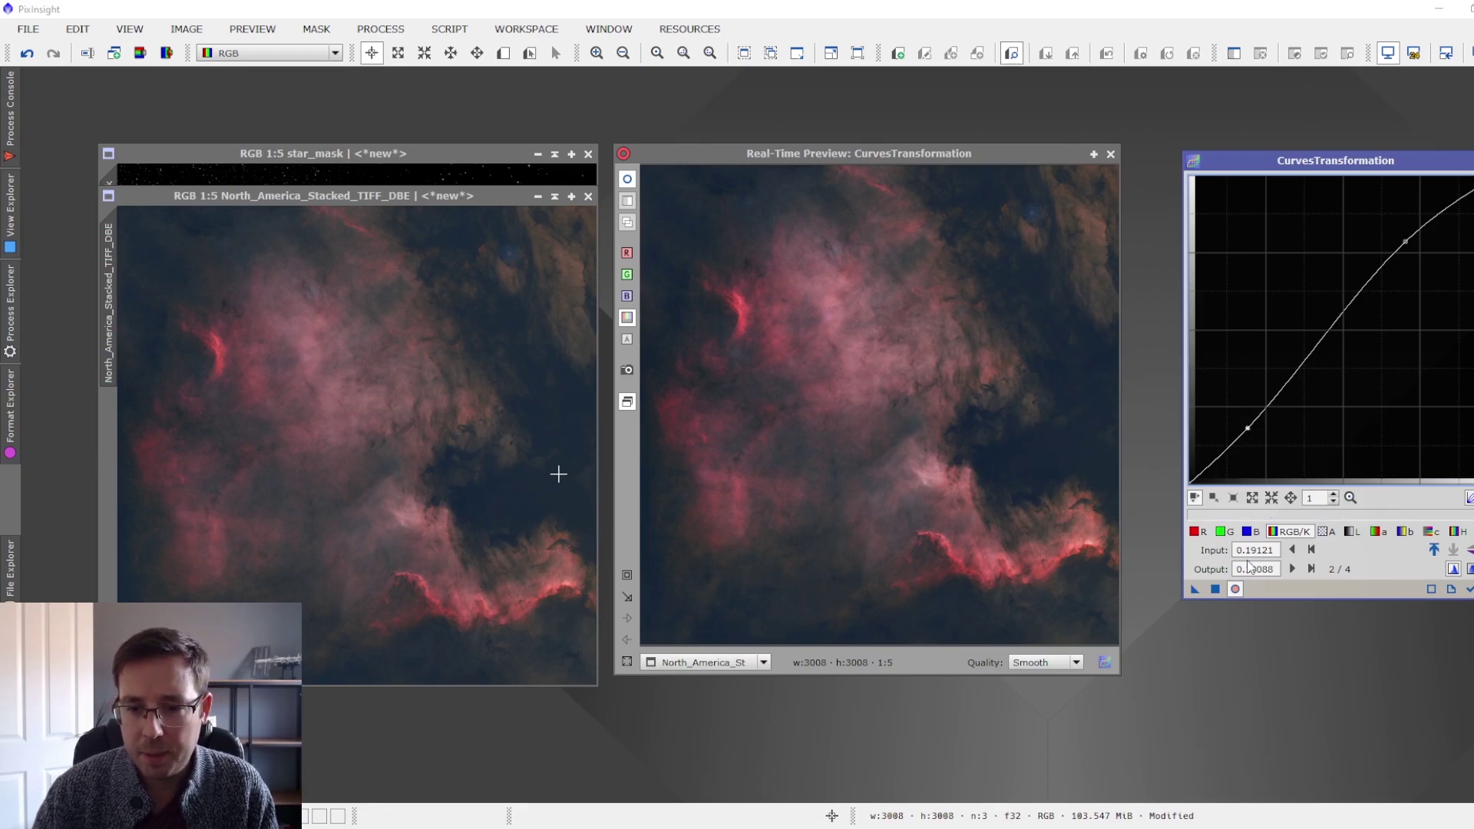
pyautogui.moveTo(1194, 588); pyautogui.dragTo(480, 508)
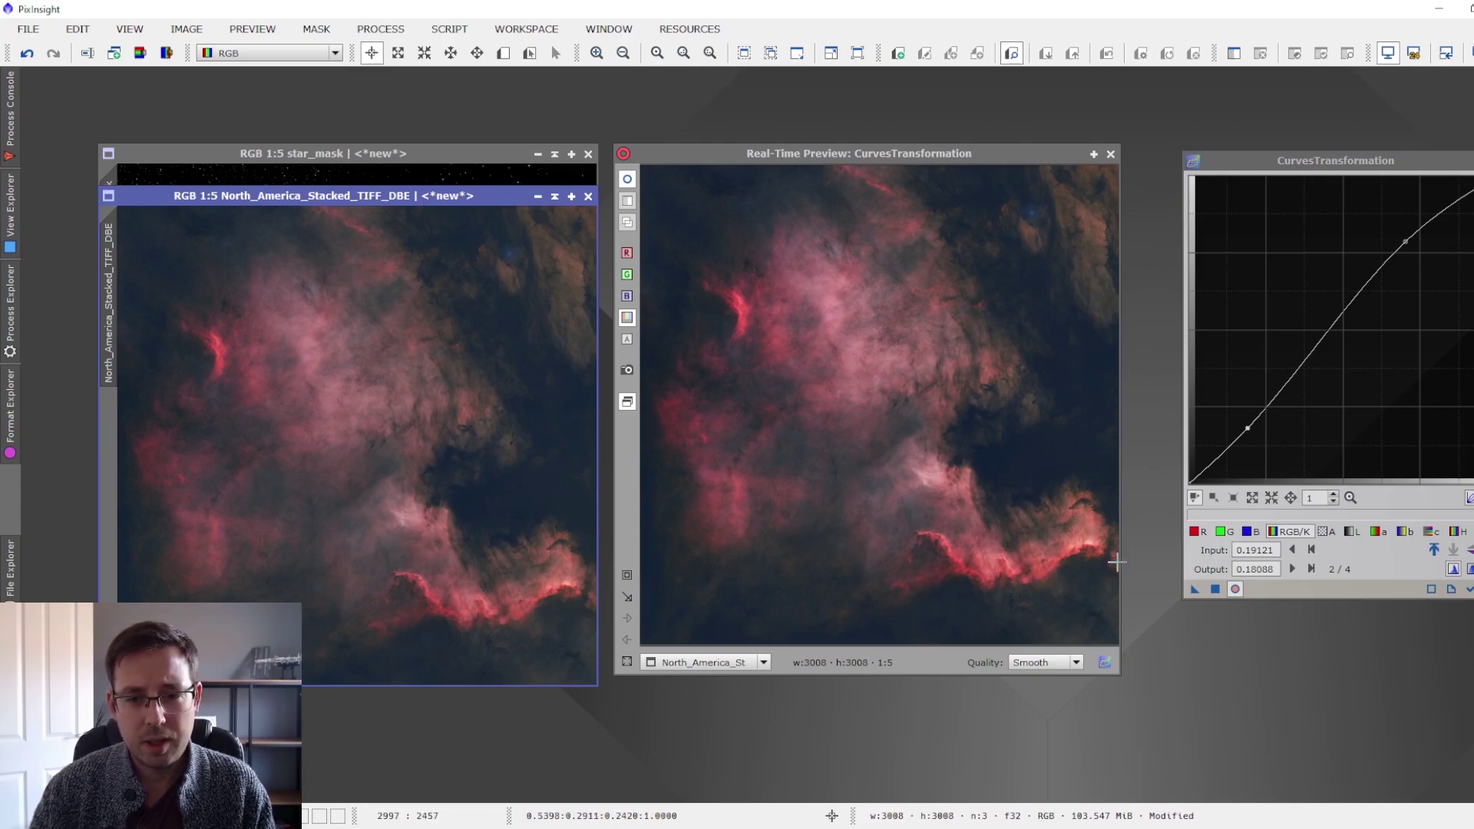
pyautogui.moveTo(1194, 591); pyautogui.dragTo(513, 506)
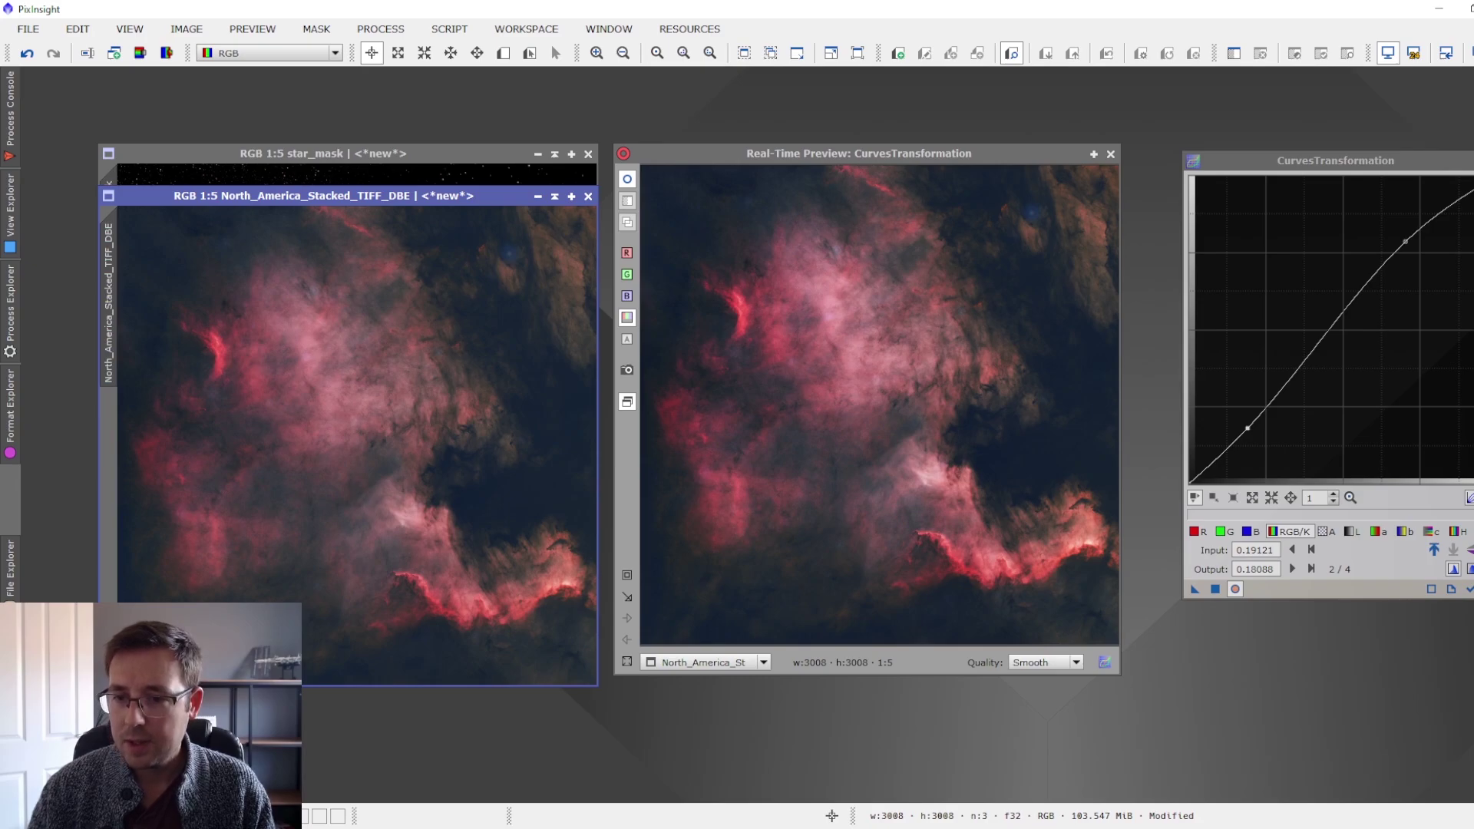
# Reset the curve, raise the red channel through about 0.47 to 0.55 and 0.20 to 0.21, and apply it to the starless image
pyautogui.click(1451, 588)
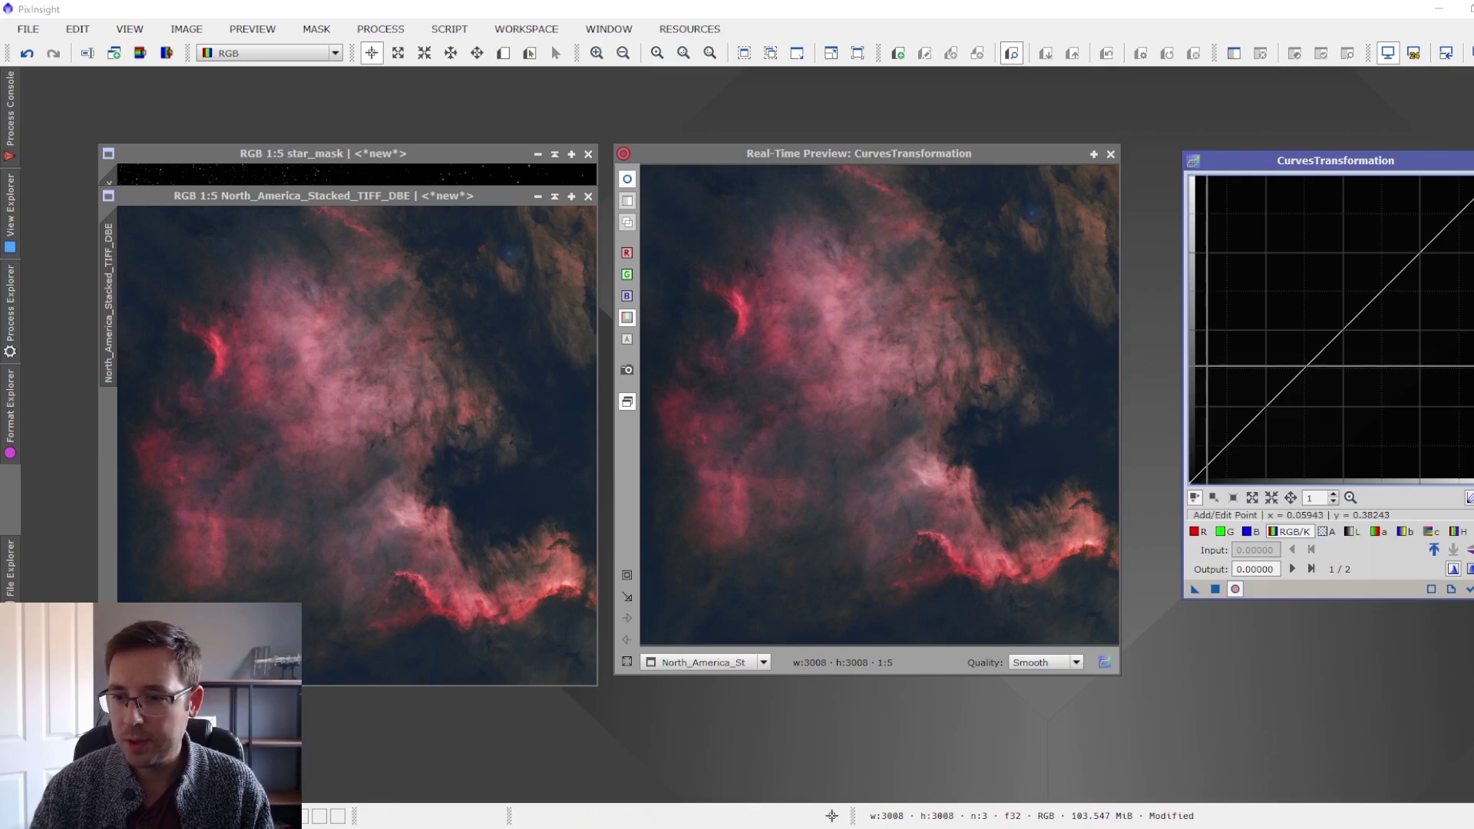
pyautogui.click(1202, 534)
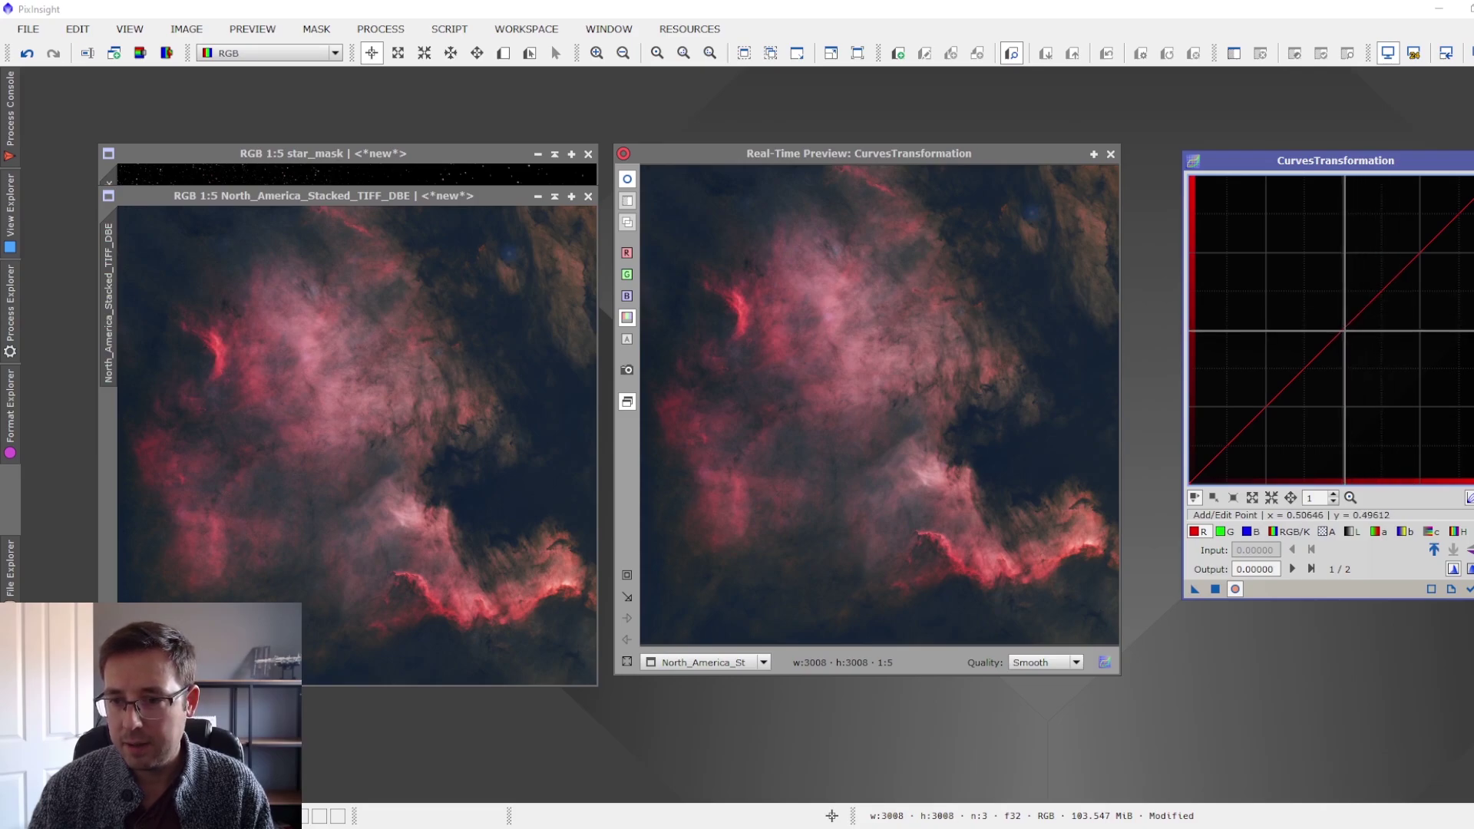
pyautogui.click(1342, 330)
pyautogui.moveTo(1342, 330); pyautogui.dragTo(1335, 314)
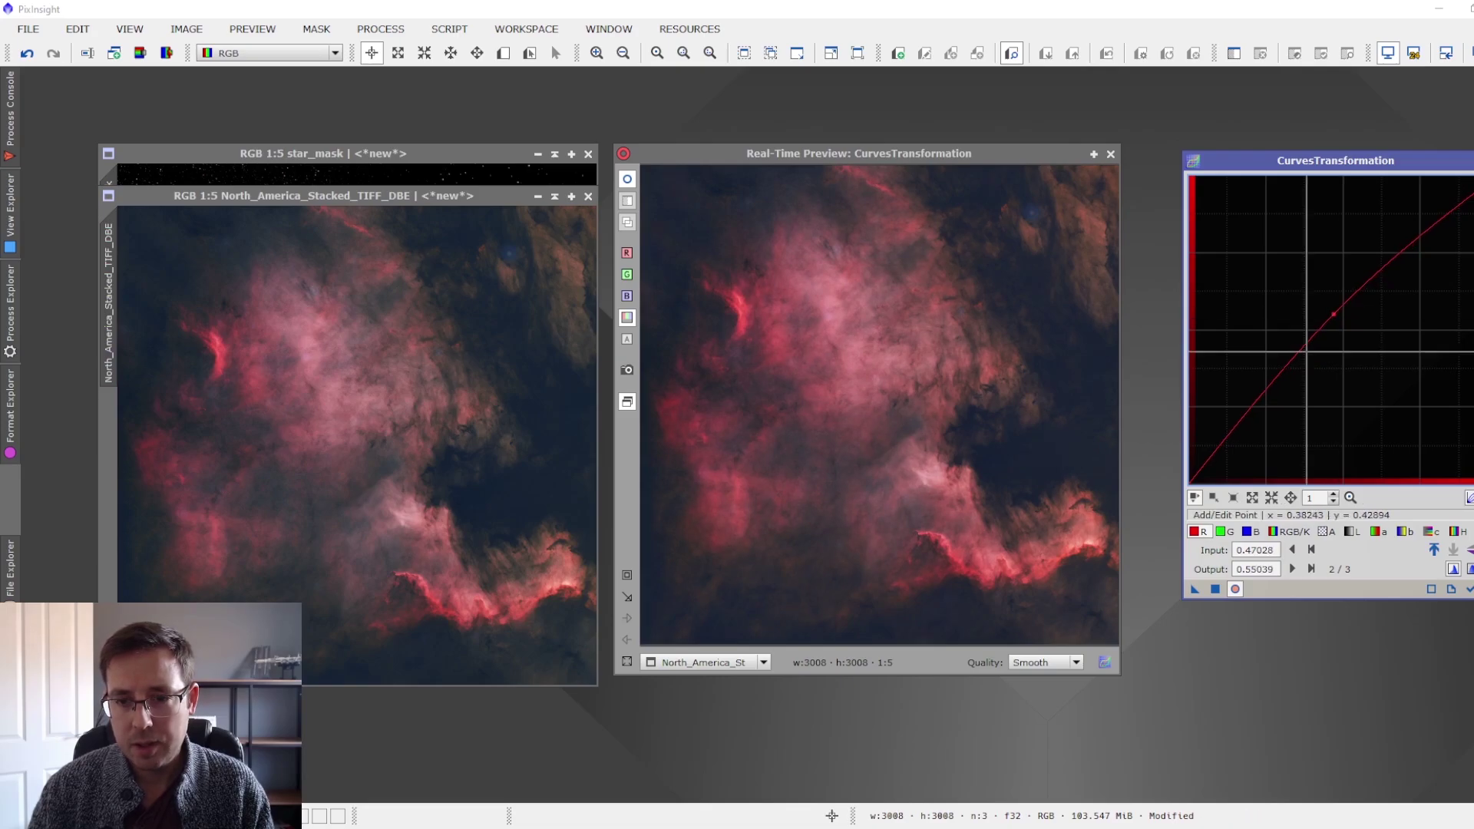
pyautogui.click(1249, 417)
pyautogui.moveTo(1250, 417); pyautogui.dragTo(1251, 419)
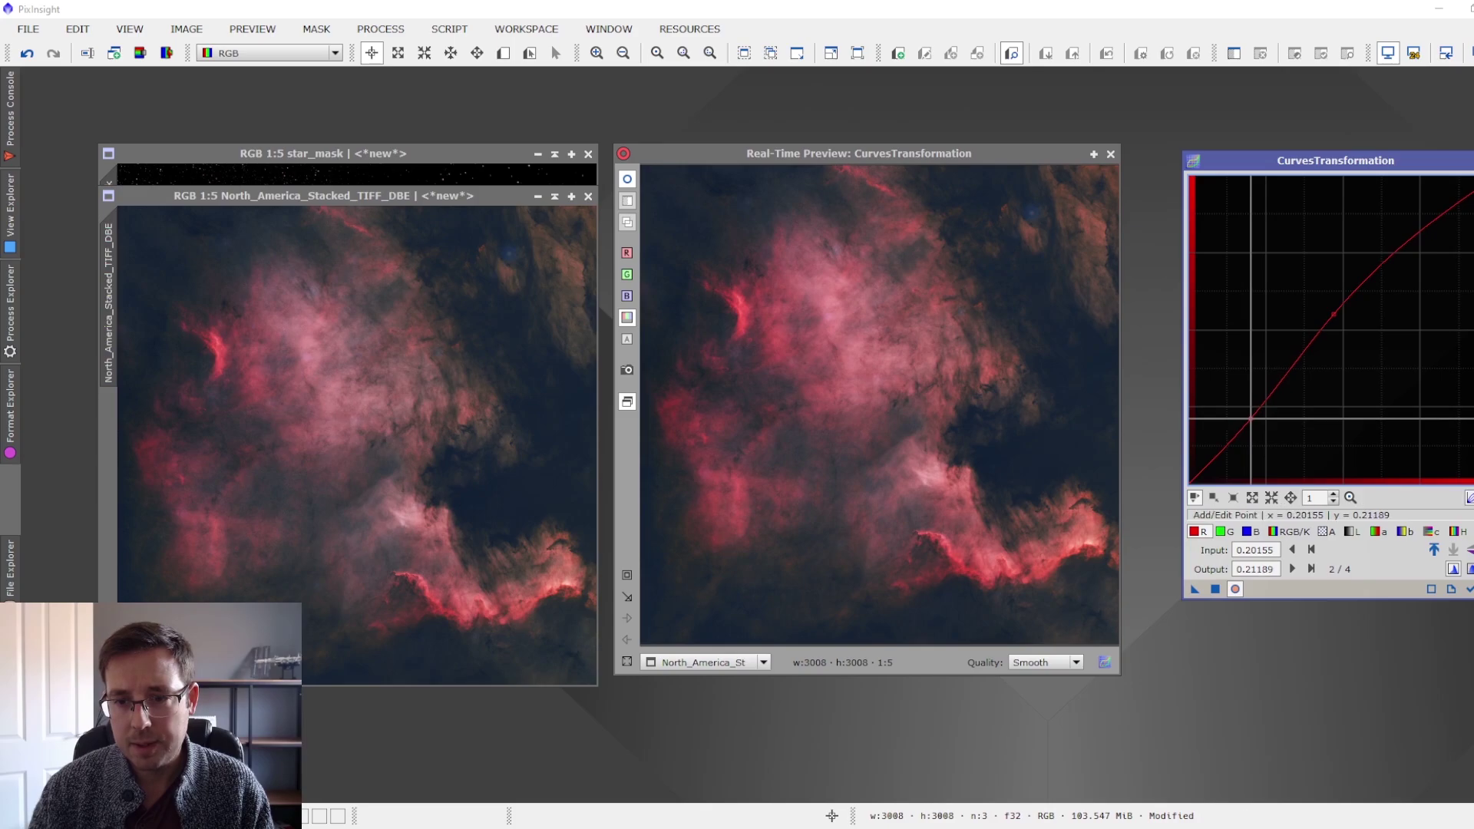
pyautogui.moveTo(1193, 590); pyautogui.dragTo(526, 466)
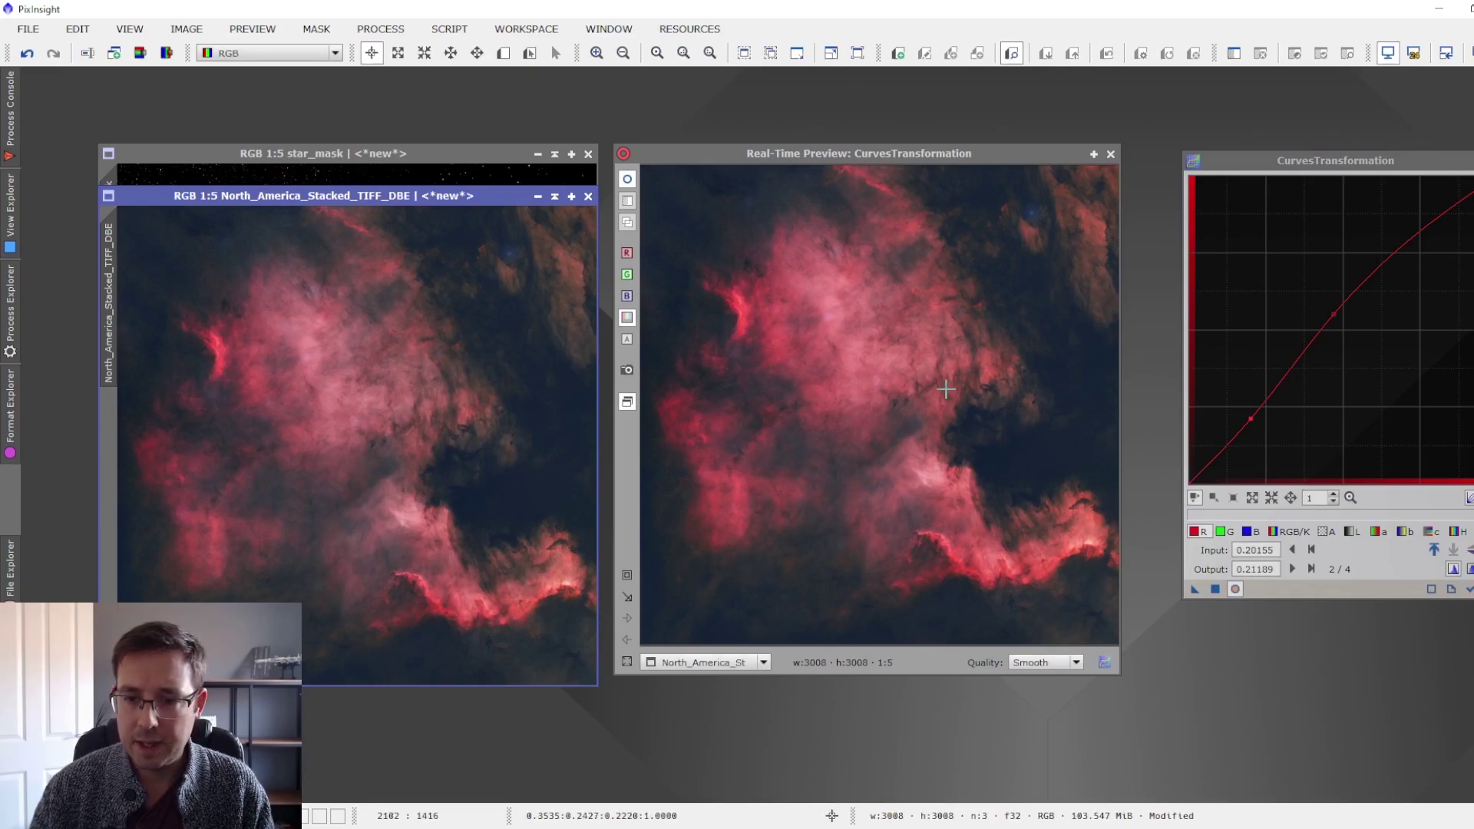
# Reset the curve, raise the saturation curve through about 0.72 to 0.80 and 0.21 to 0.23, and apply it to the starless image
pyautogui.click(1473, 589)
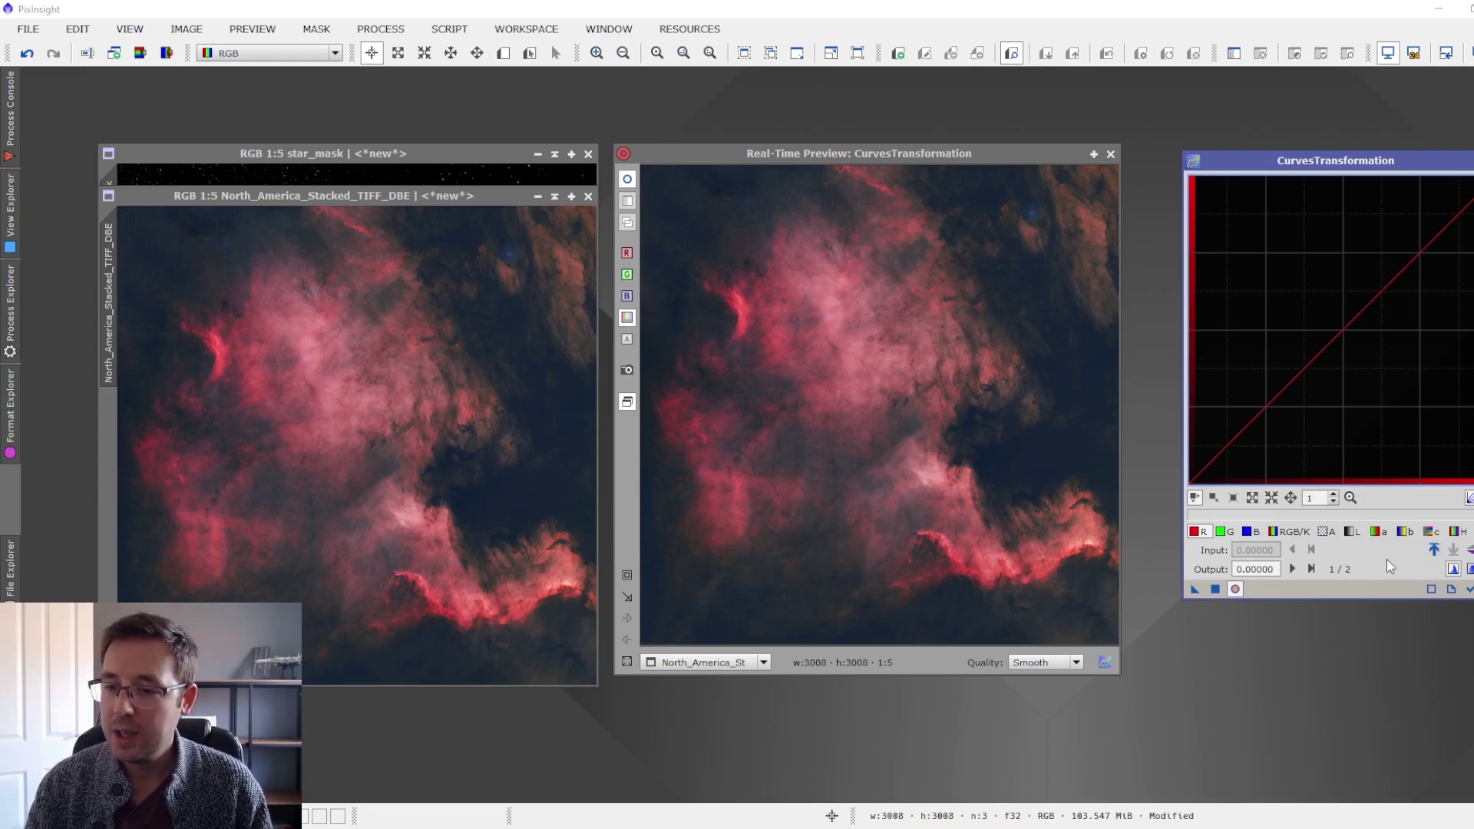
pyautogui.click(1290, 531)
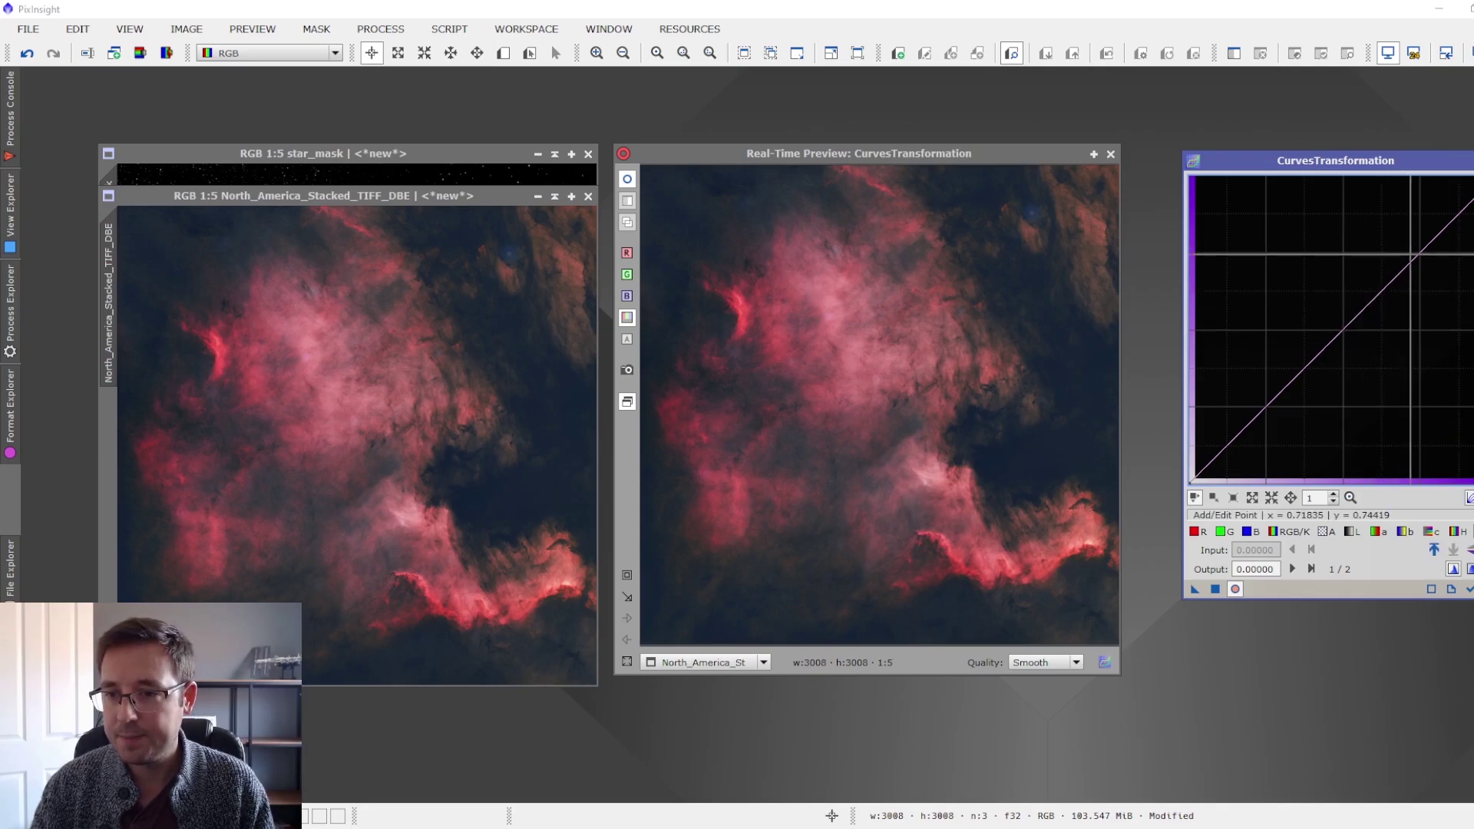
pyautogui.moveTo(1345, 329); pyautogui.dragTo(1413, 237)
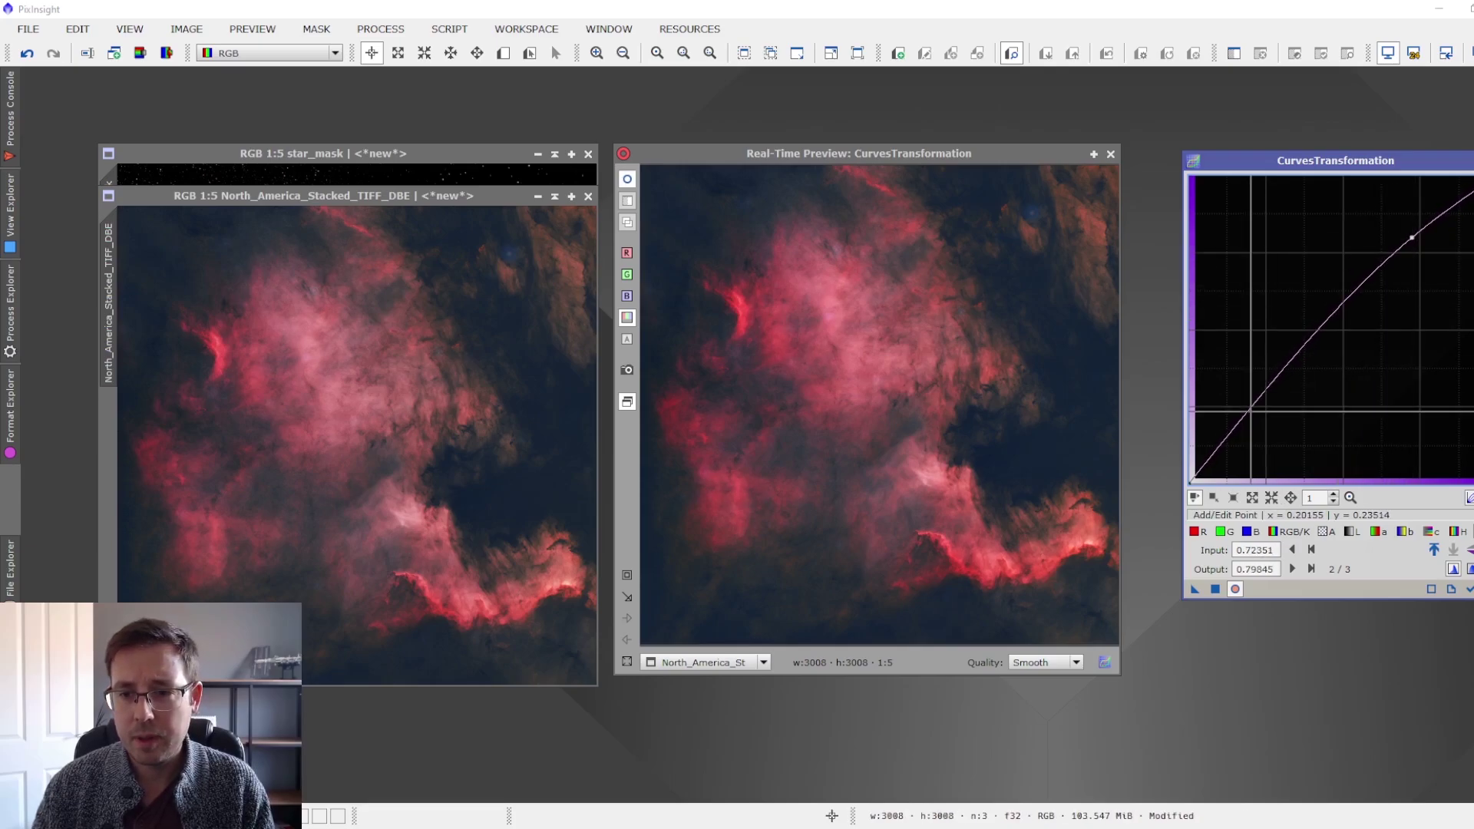
pyautogui.click(1254, 419)
pyautogui.moveTo(1253, 420); pyautogui.dragTo(1254, 414)
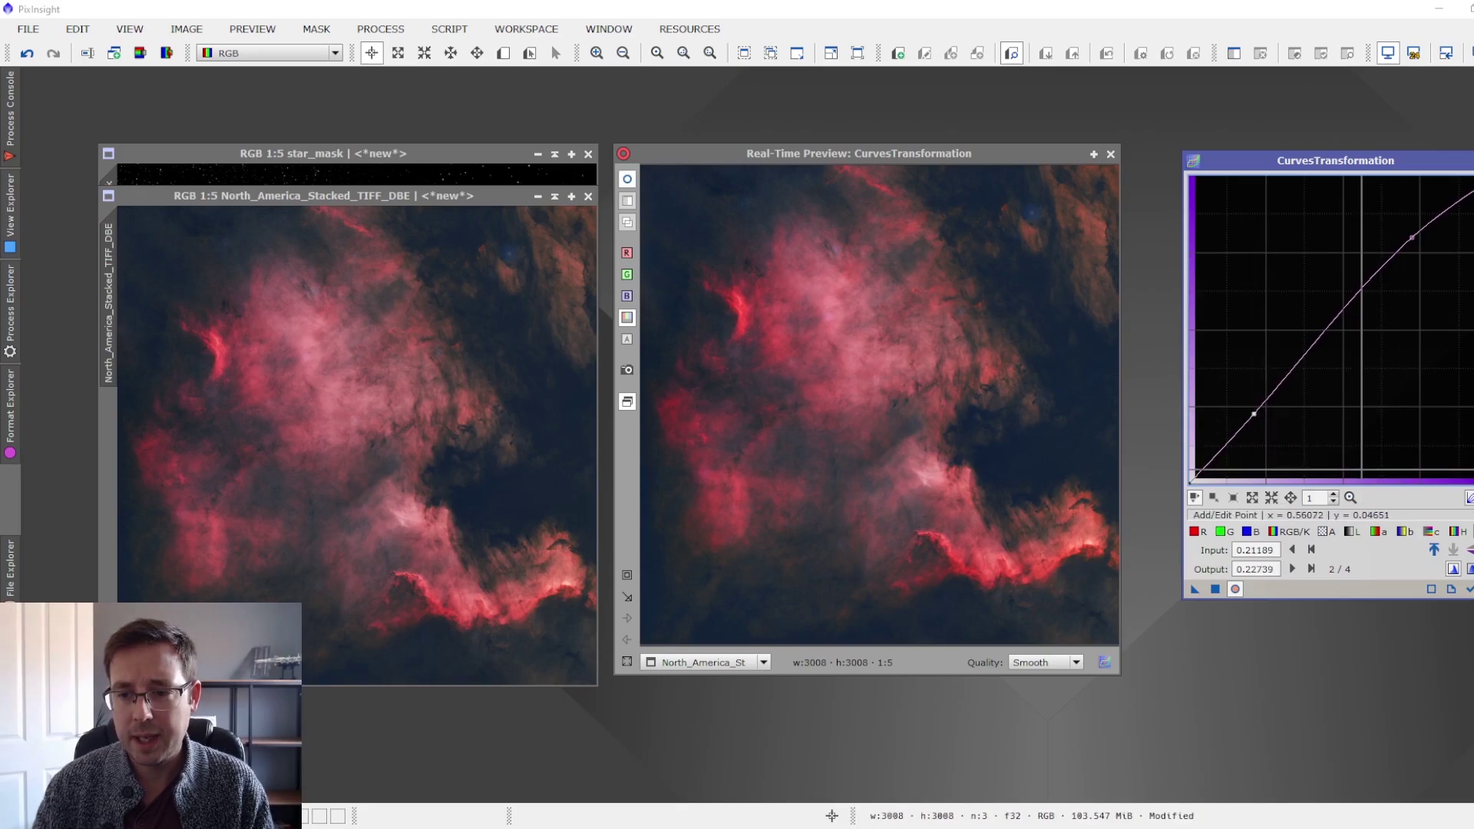
pyautogui.moveTo(1195, 590); pyautogui.dragTo(522, 499)
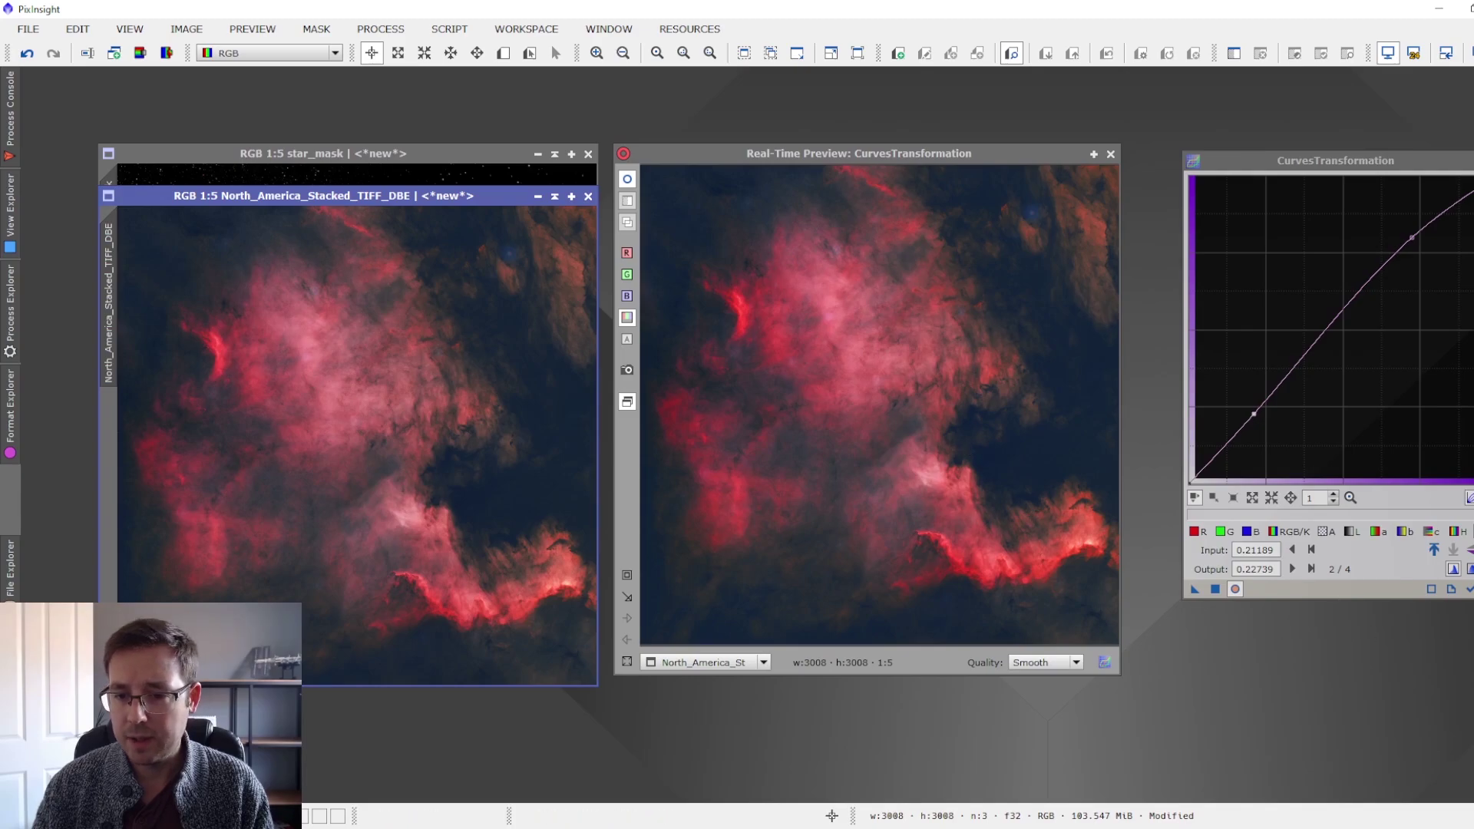
# Close CurvesTransformation and the real-time preview, and place the starless DBE image beside the star_mask image
pyautogui.click(1452, 589)
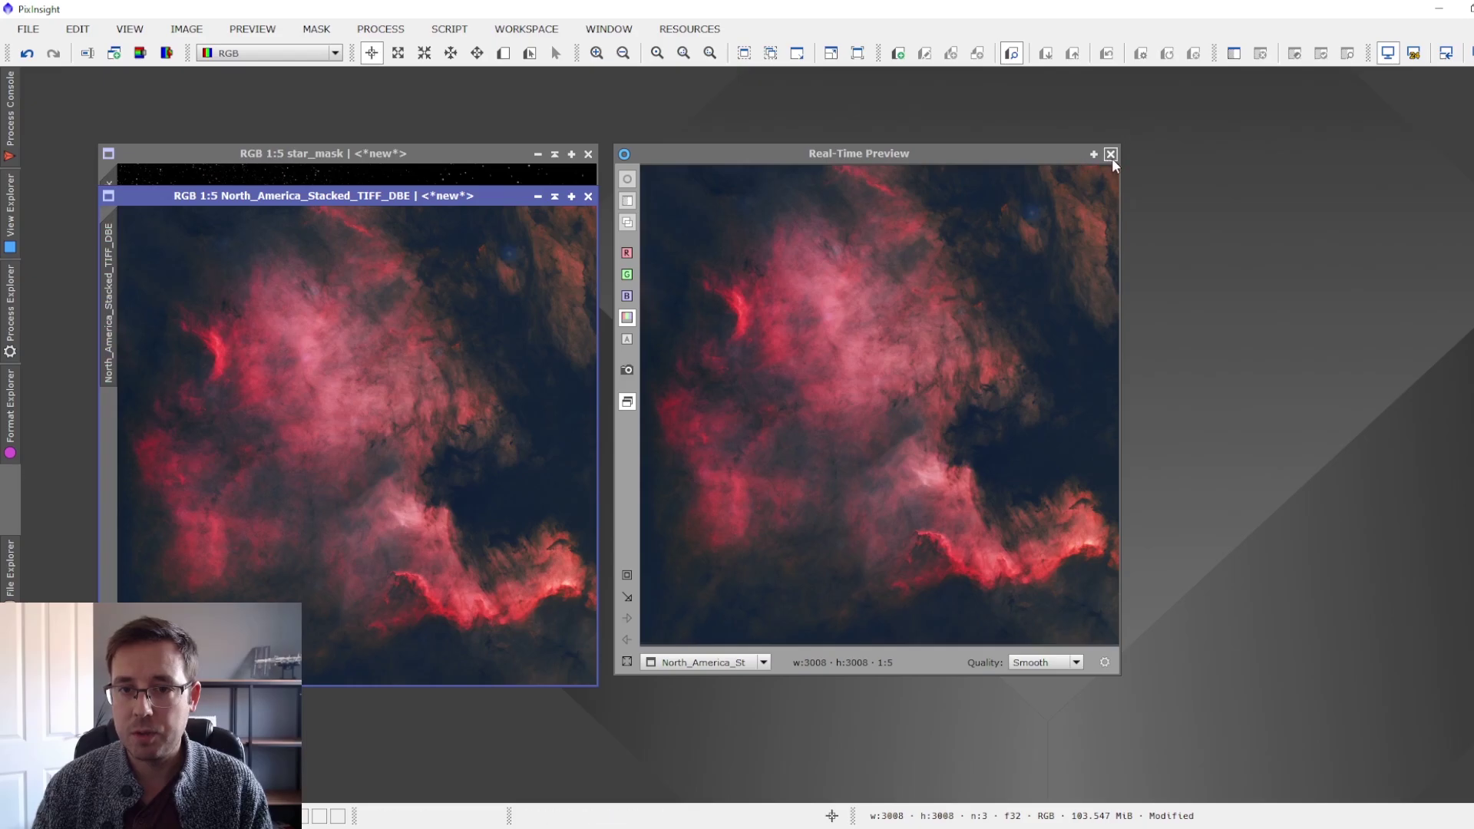
pyautogui.click(1111, 154)
pyautogui.moveTo(404, 198); pyautogui.dragTo(964, 155)
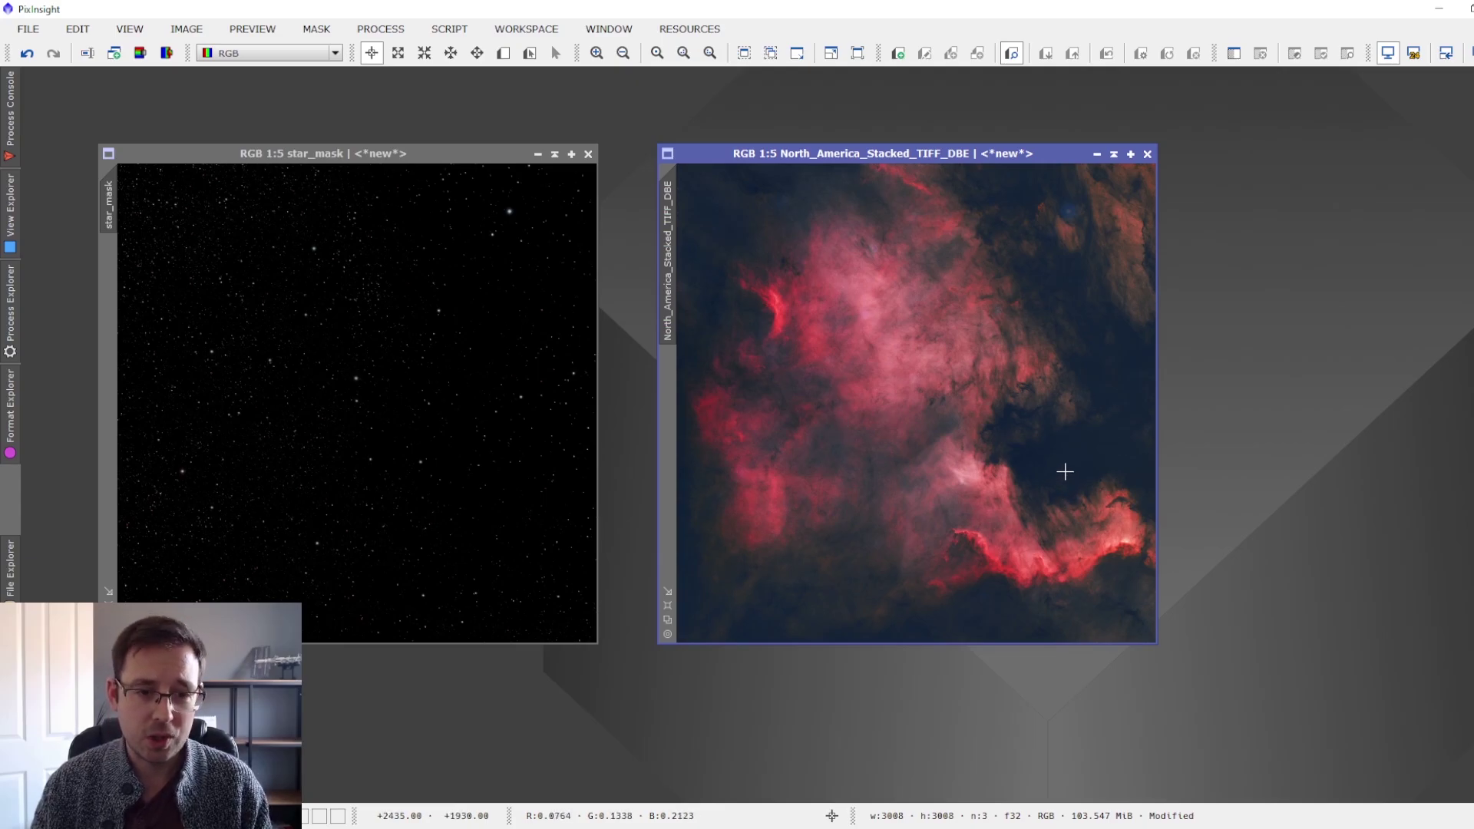
# Examine the noise in the dark and bright nebula areas of the starless image at close range
pyautogui.hotkey('ctrl', 'Tab')
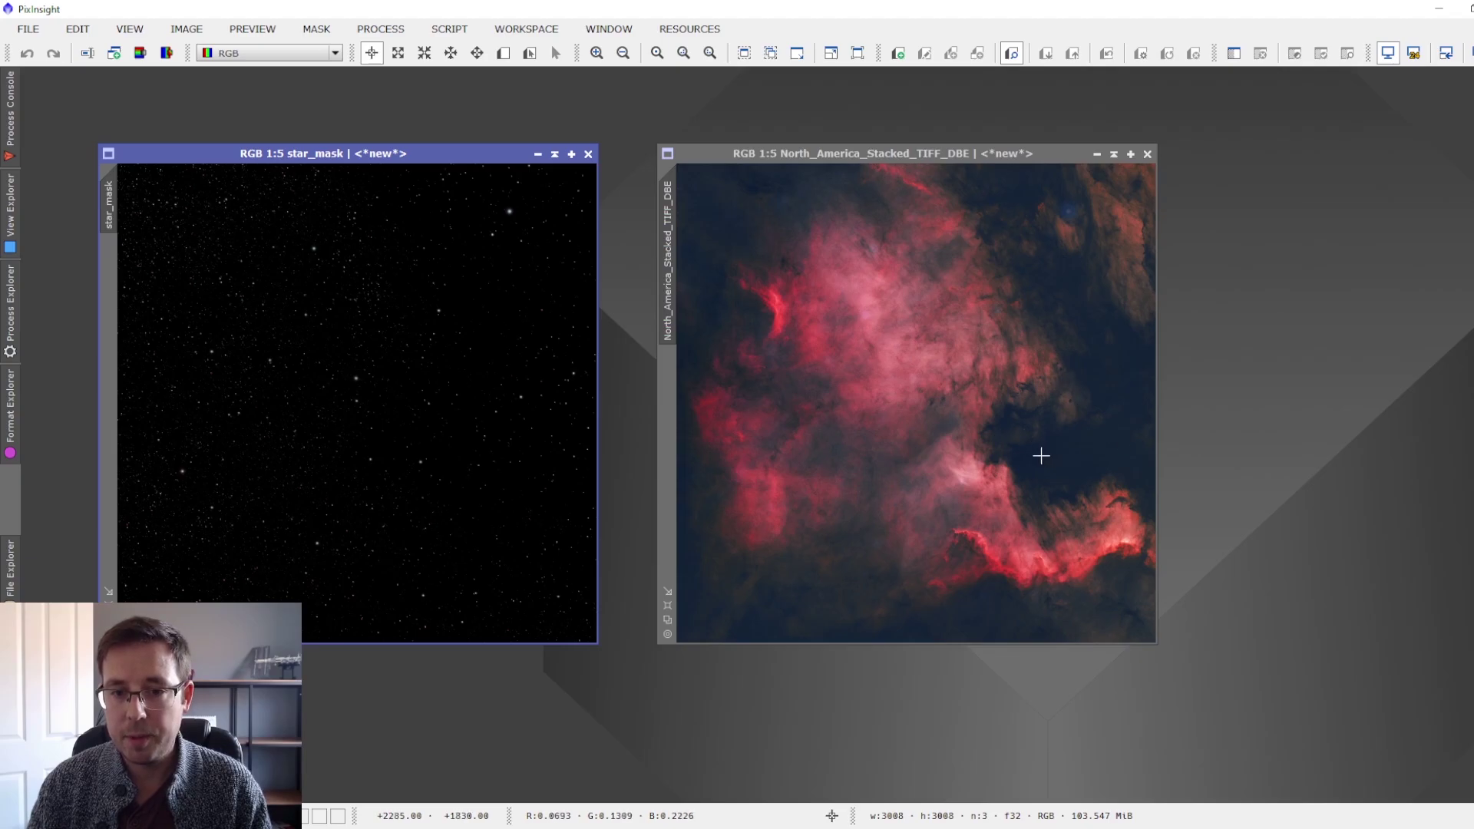
pyautogui.click(1025, 156)
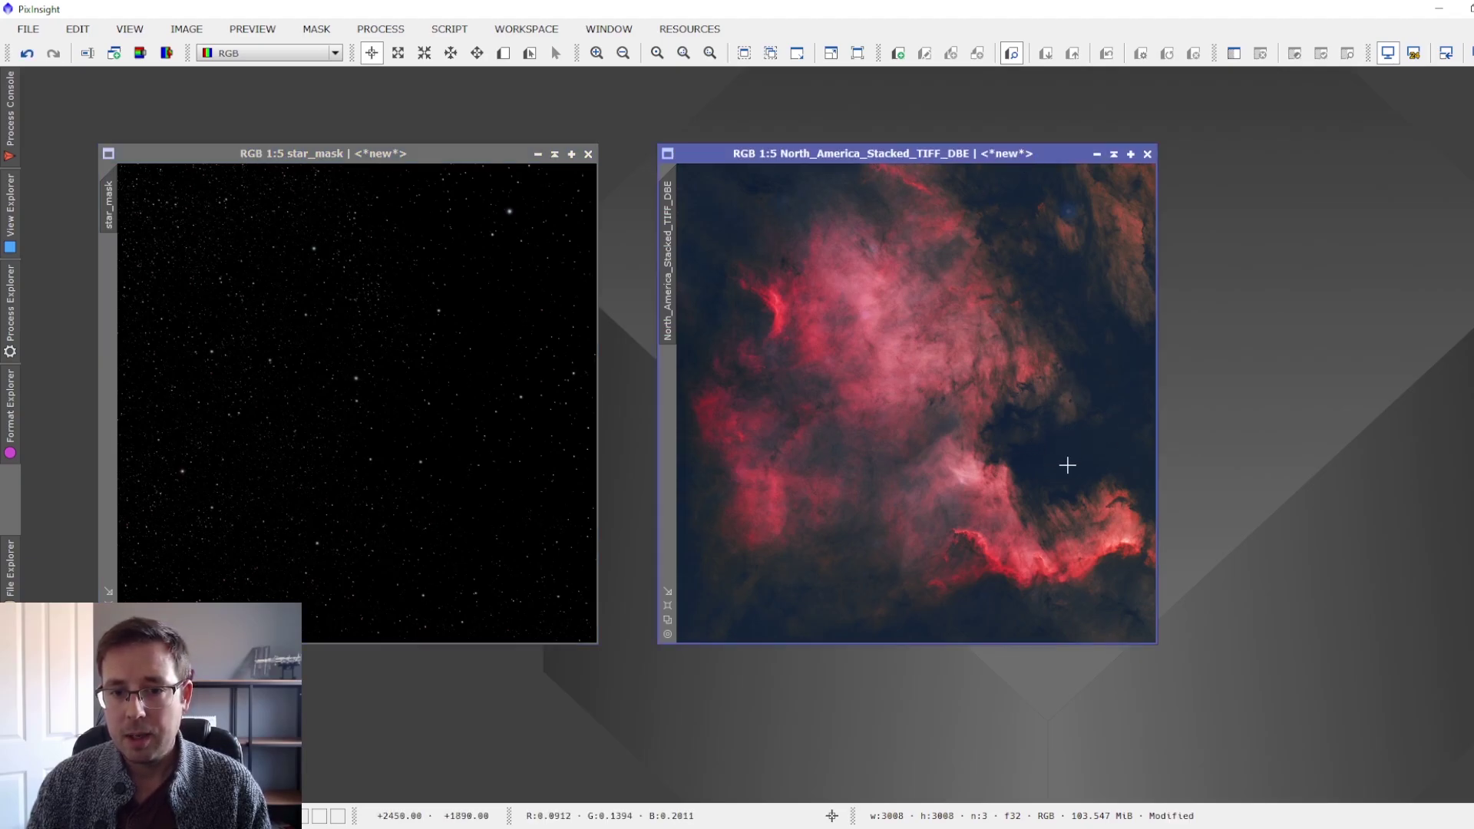
pyautogui.scroll(5, 1068, 446)
pyautogui.scroll(-7, 1062, 462)
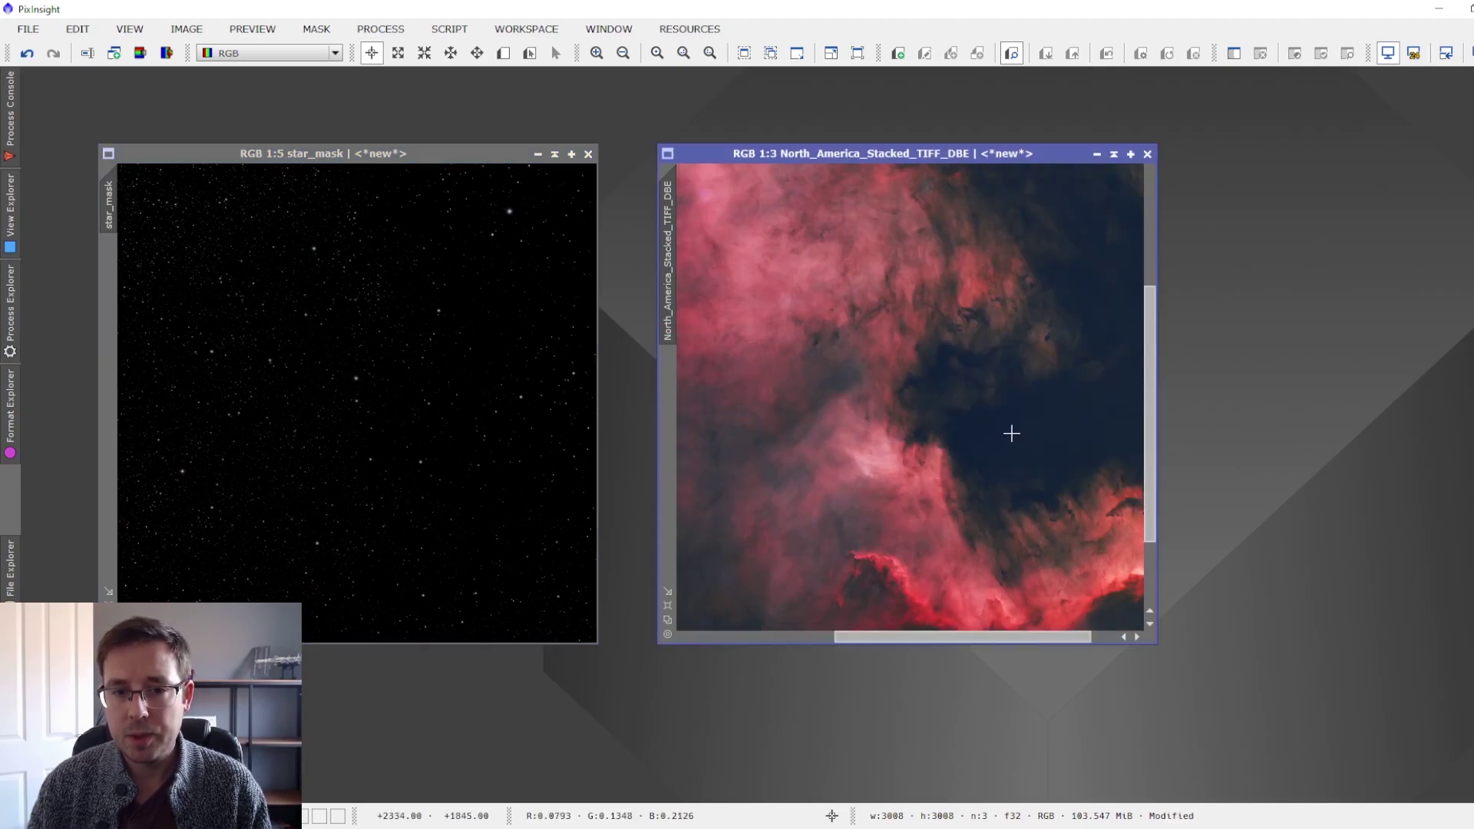
pyautogui.scroll(2, 740, 254)
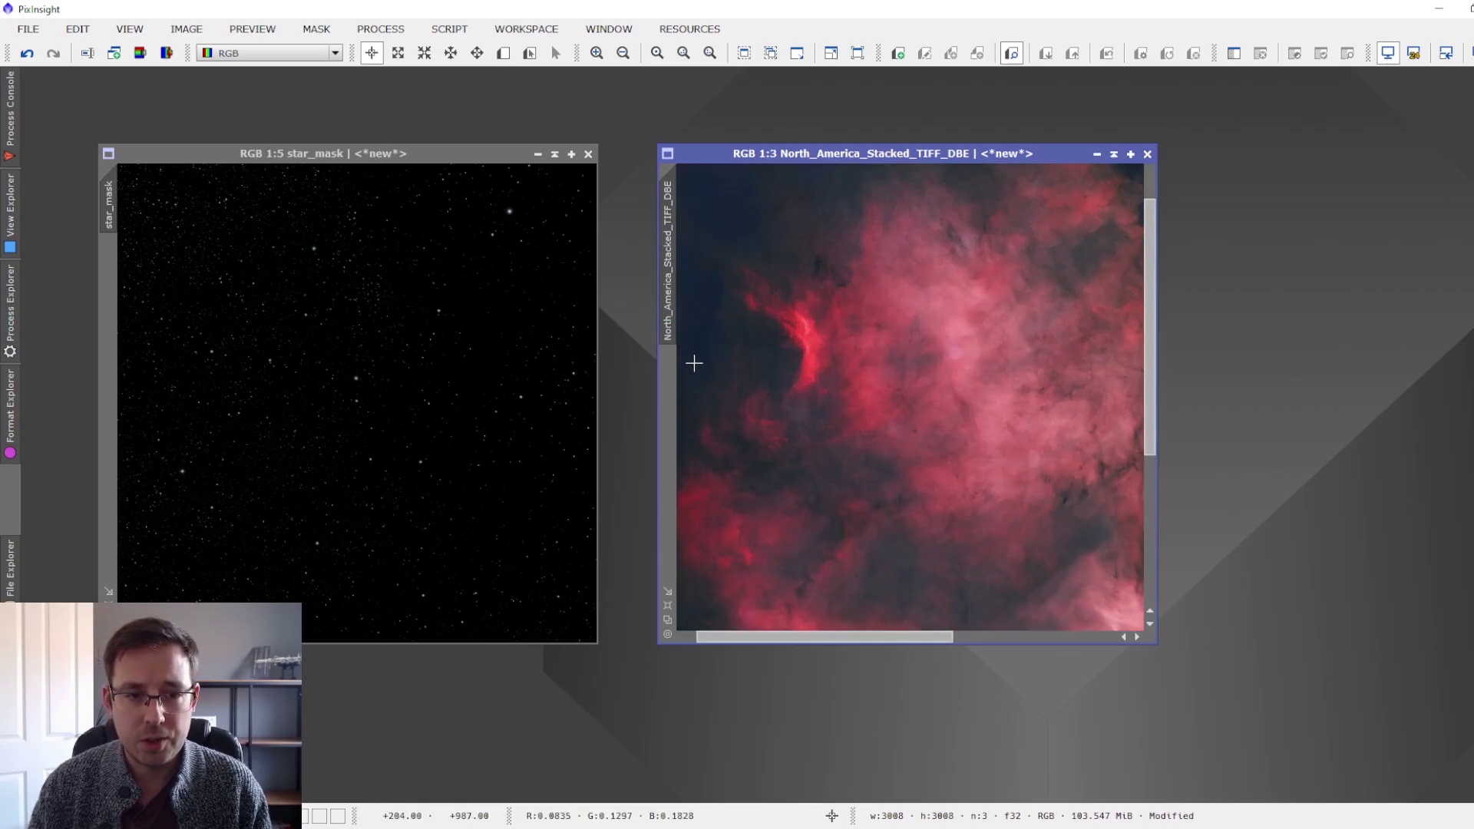
pyautogui.scroll(4, 691, 361)
pyautogui.scroll(-3, 707, 356)
pyautogui.scroll(-2, 728, 385)
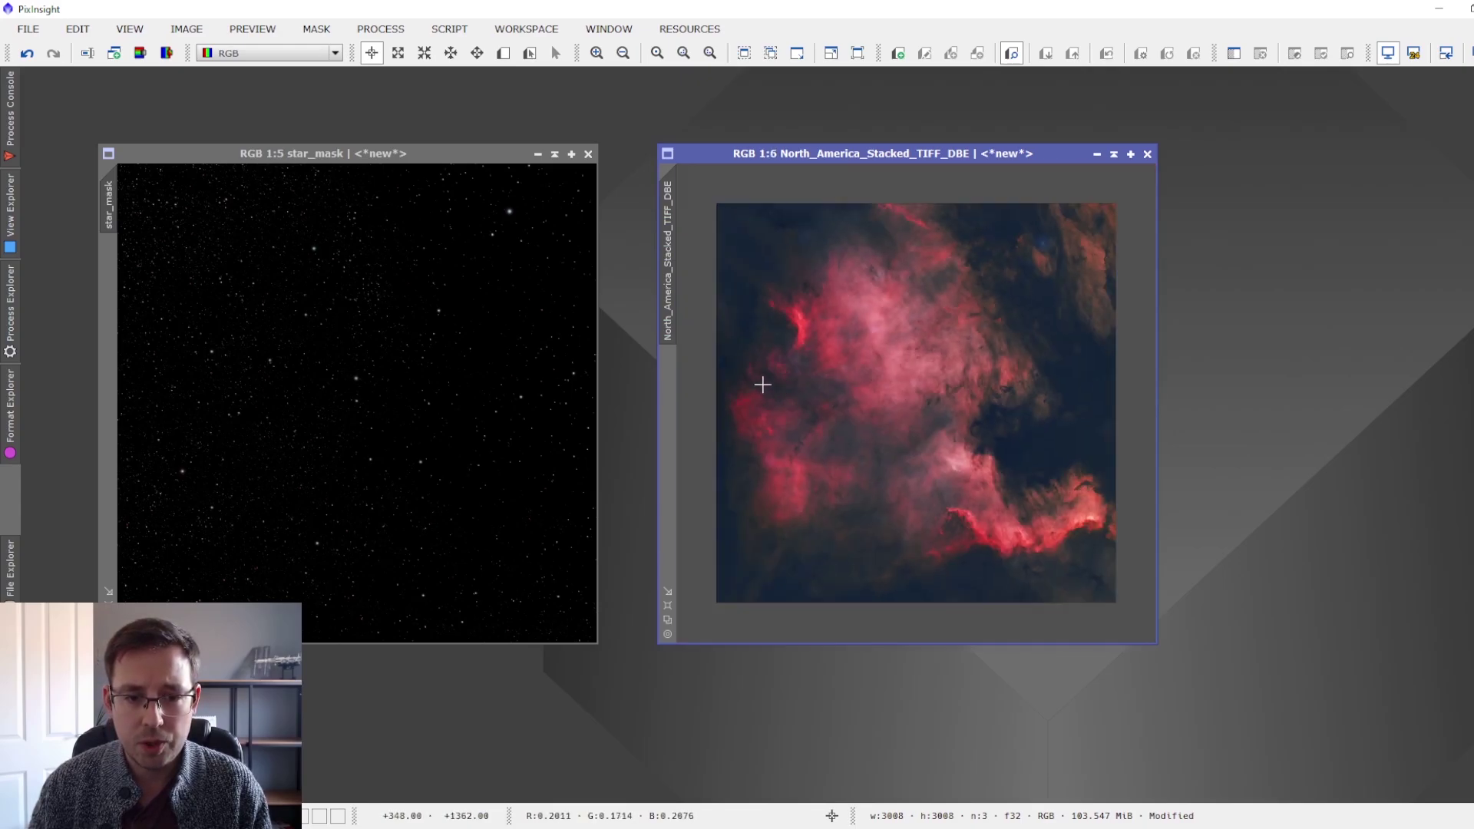
pyautogui.scroll(1, 810, 468)
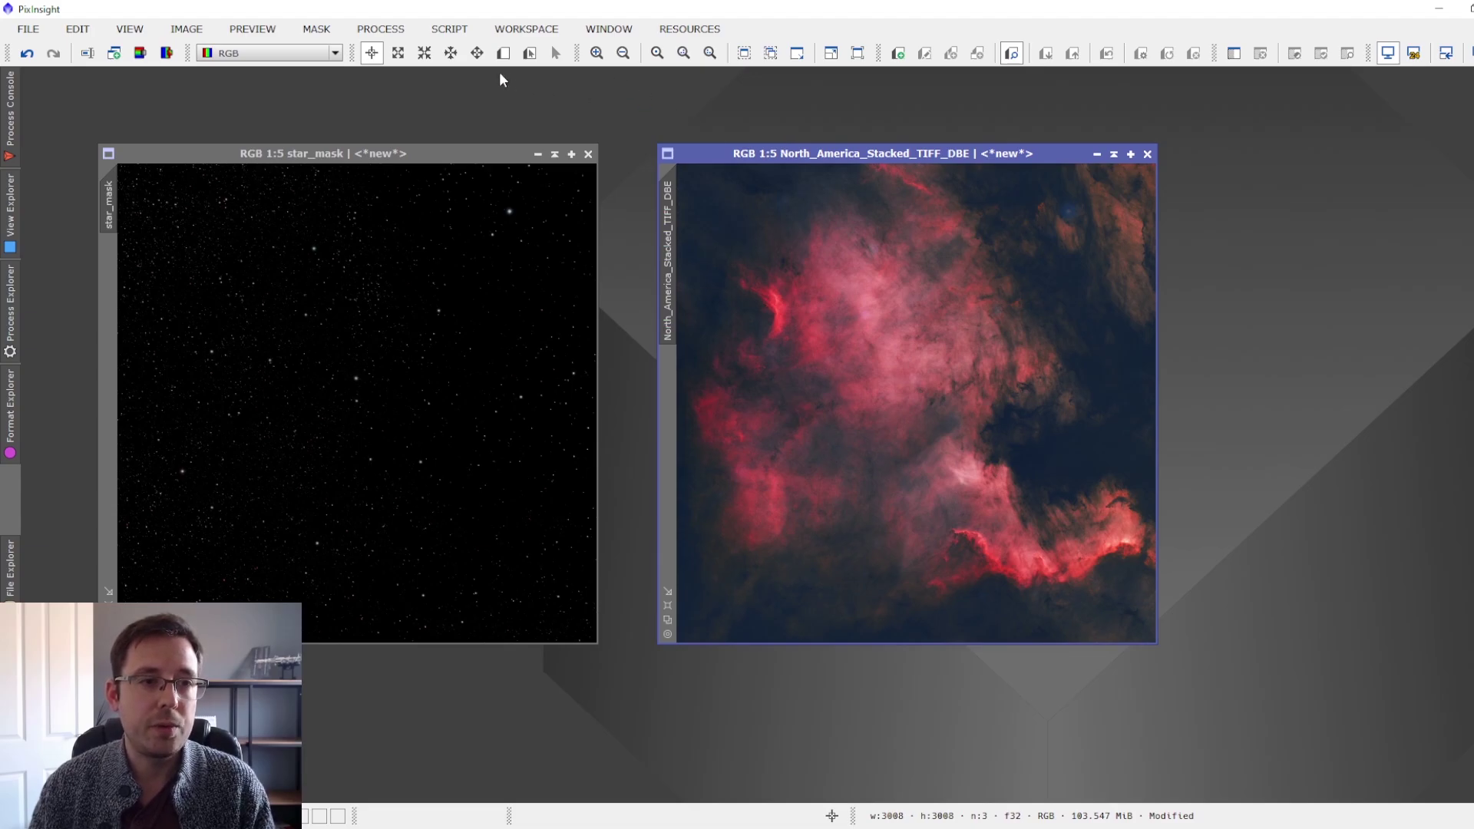
# Run the EZ Denoise script on North_America_Stacked_TIFF_DBE with its default mask settings
pyautogui.click(453, 31)
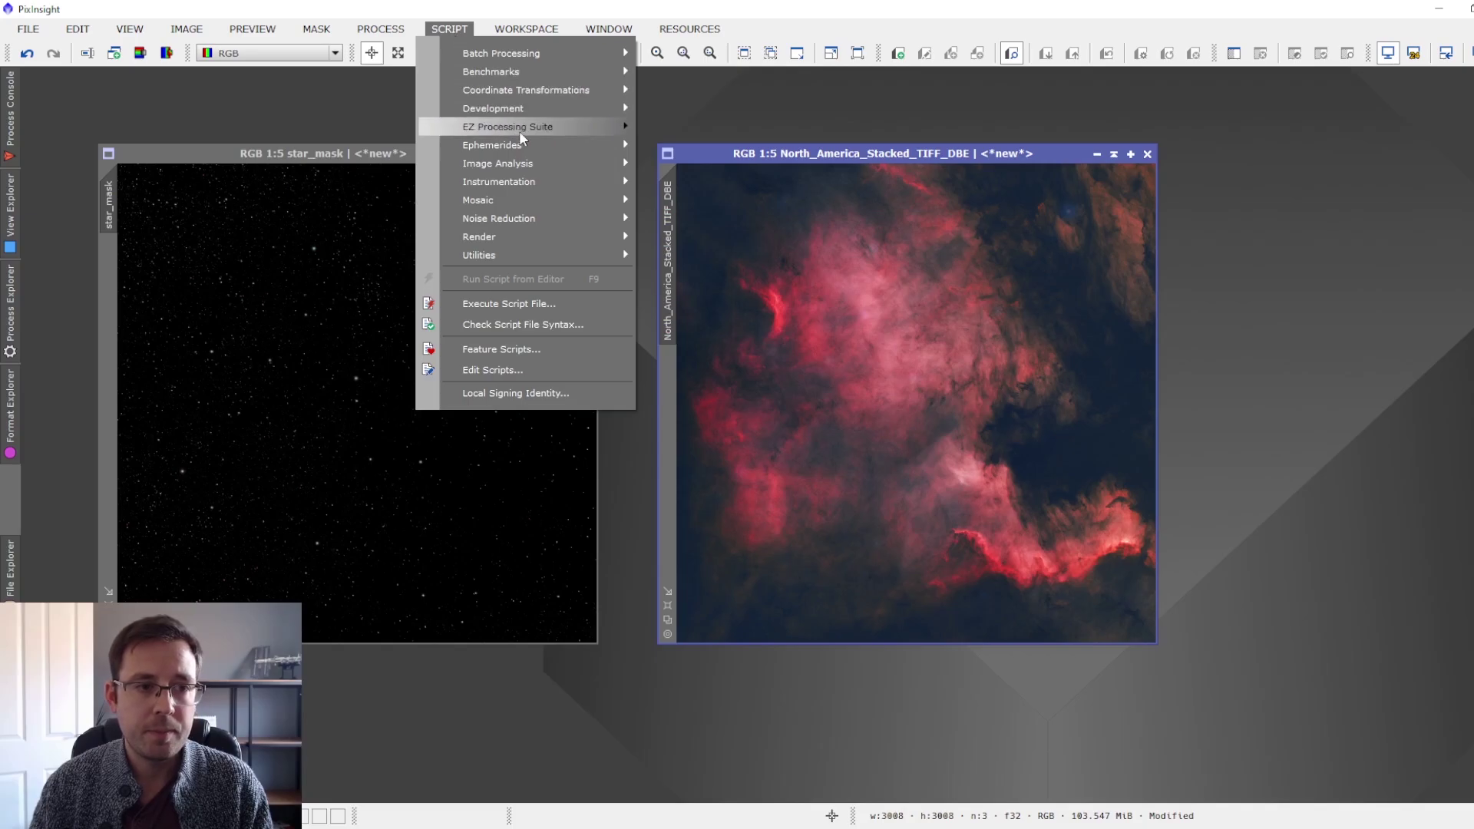
pyautogui.moveTo(525, 134)
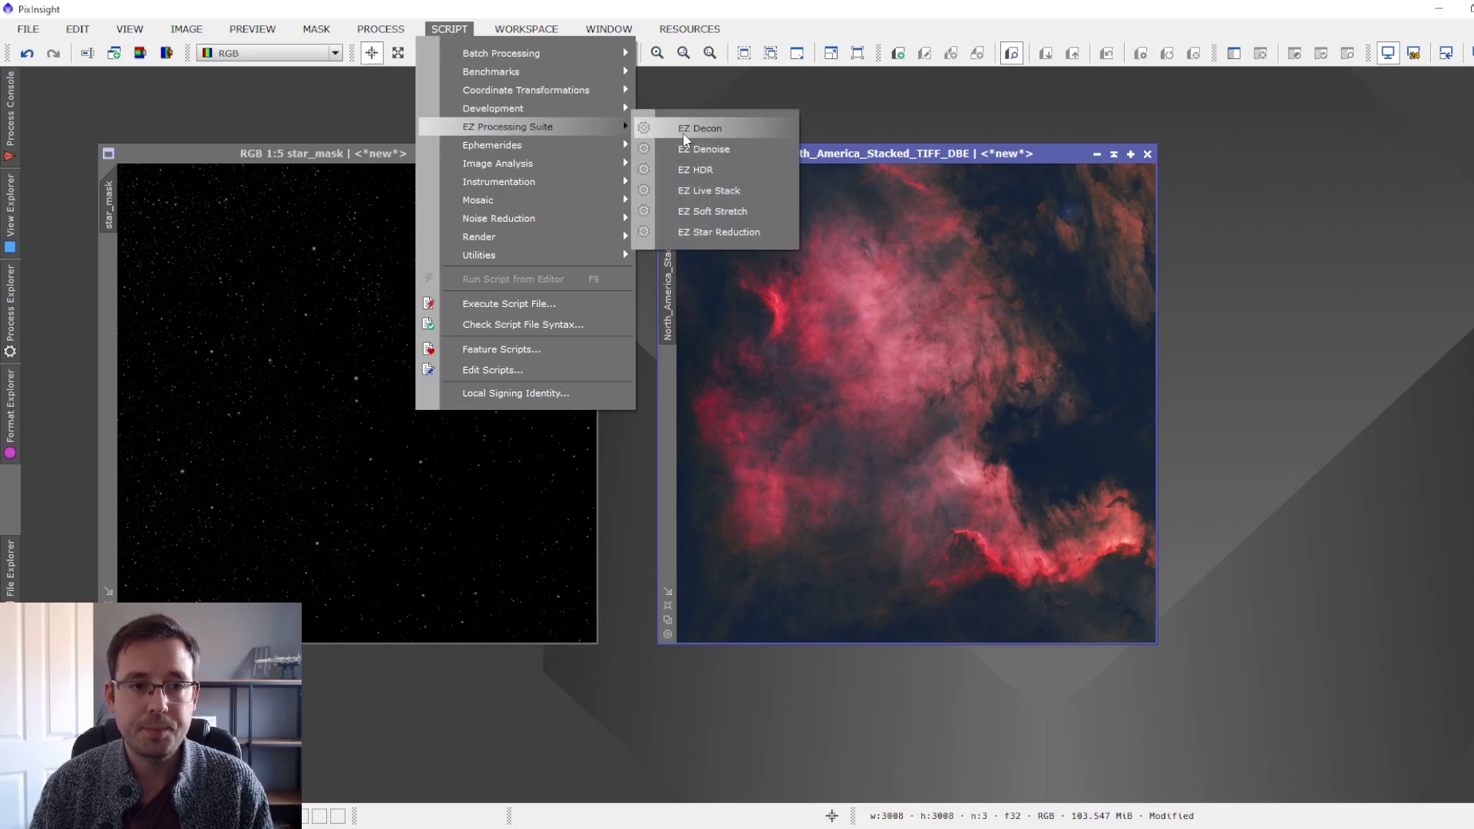
pyautogui.click(754, 150)
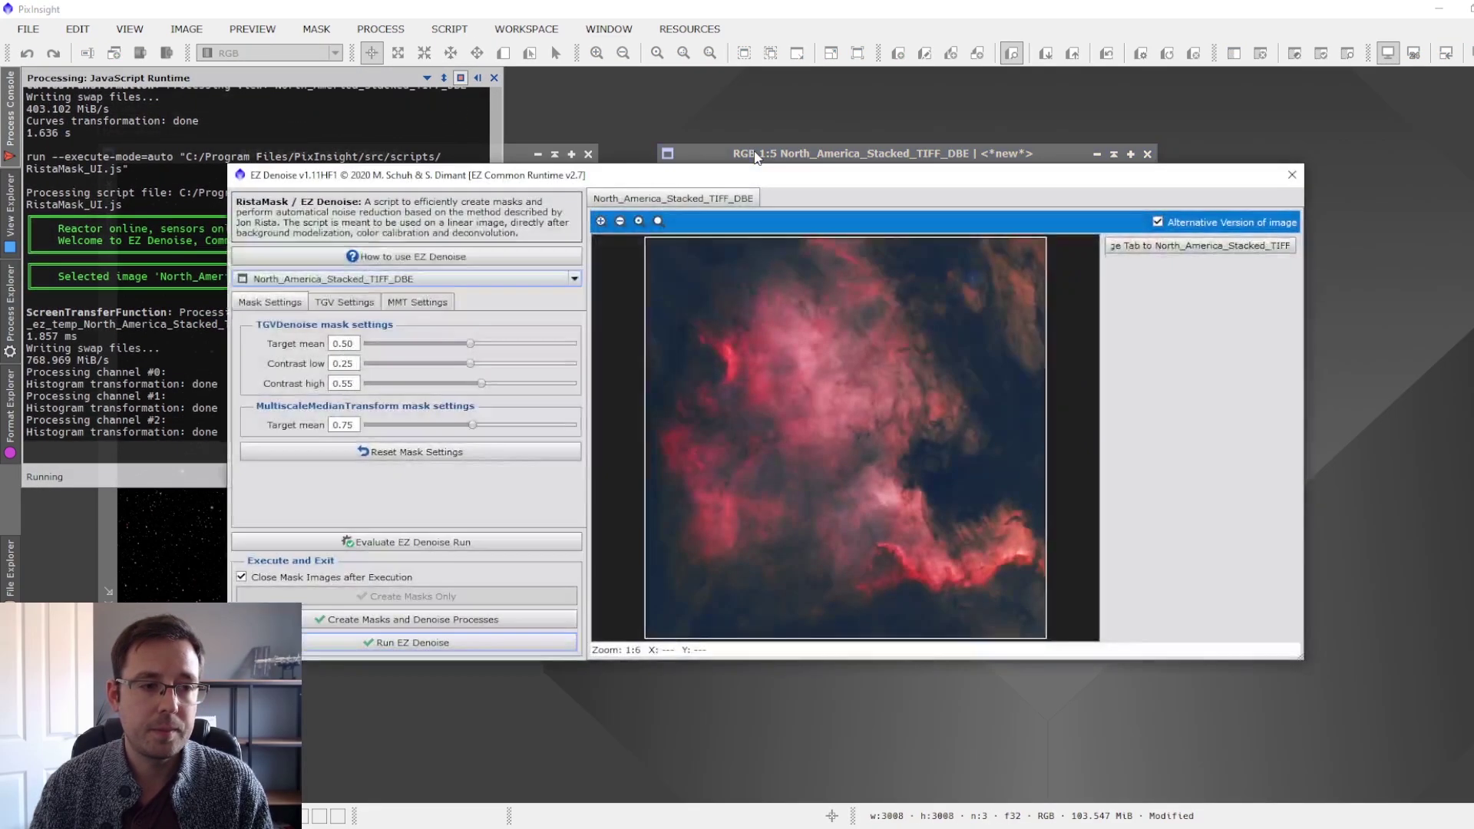
pyautogui.moveTo(823, 179); pyautogui.dragTo(943, 203)
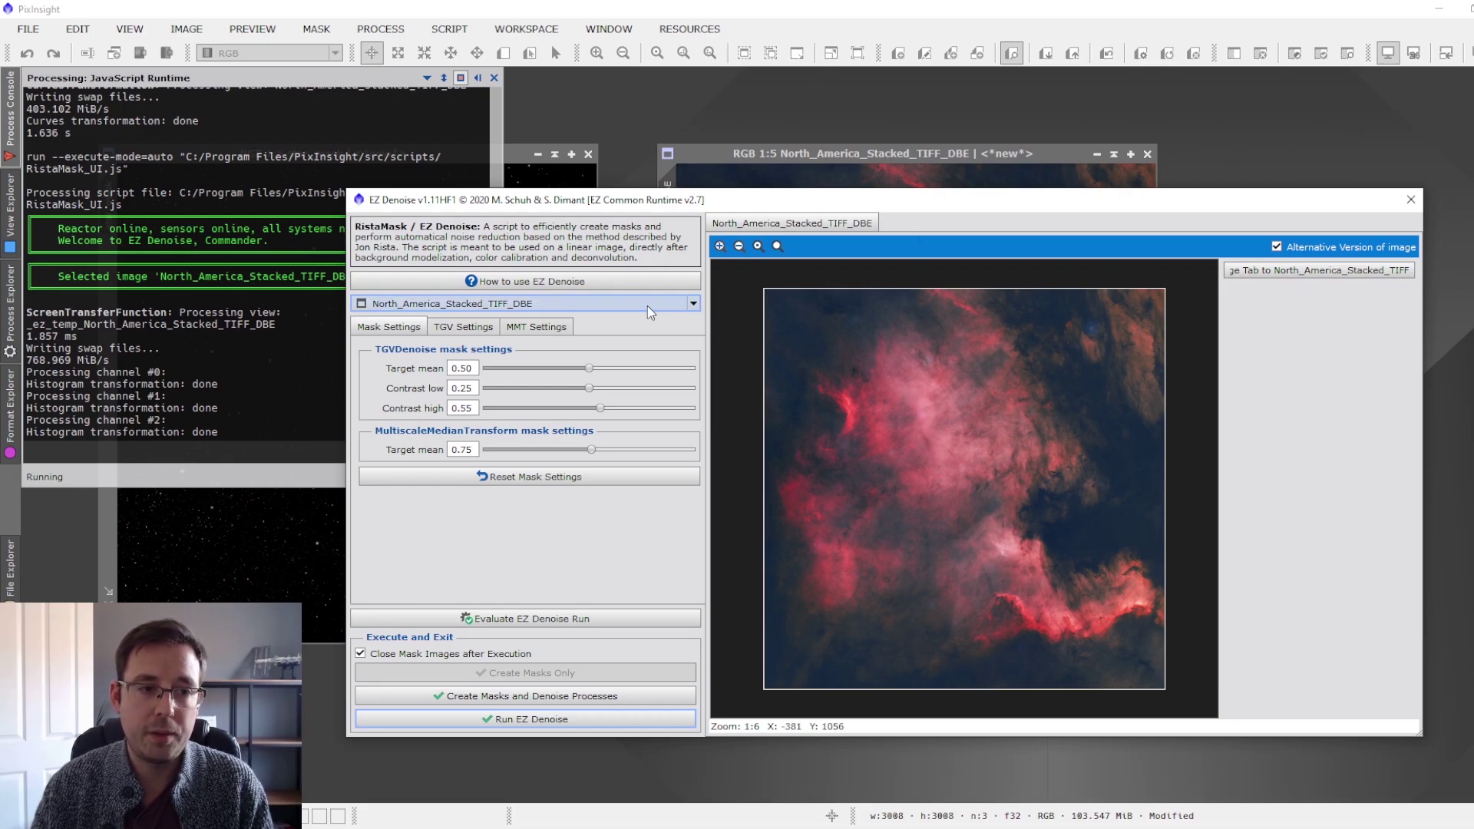
pyautogui.click(693, 304)
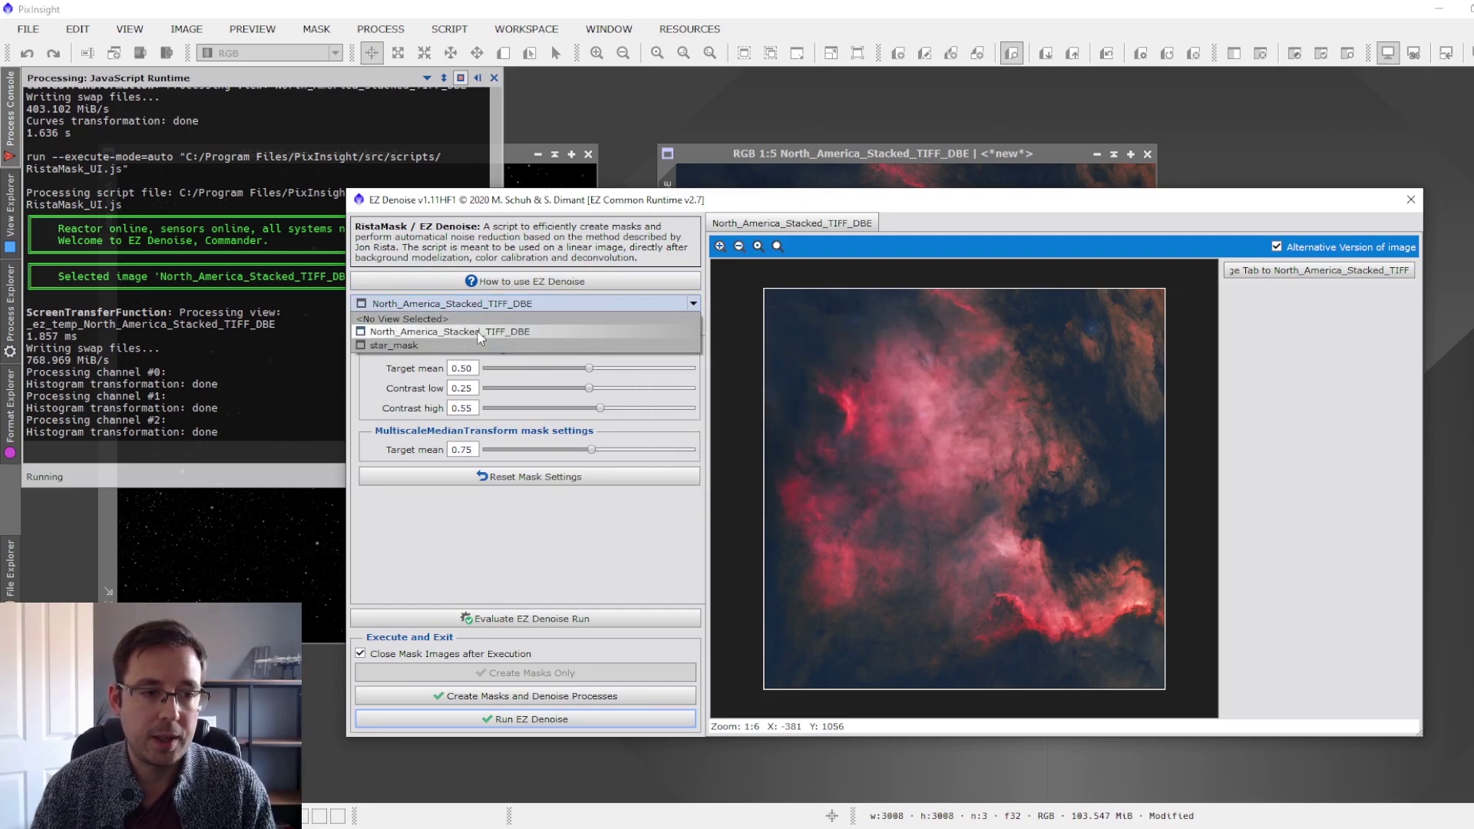
pyautogui.click(455, 333)
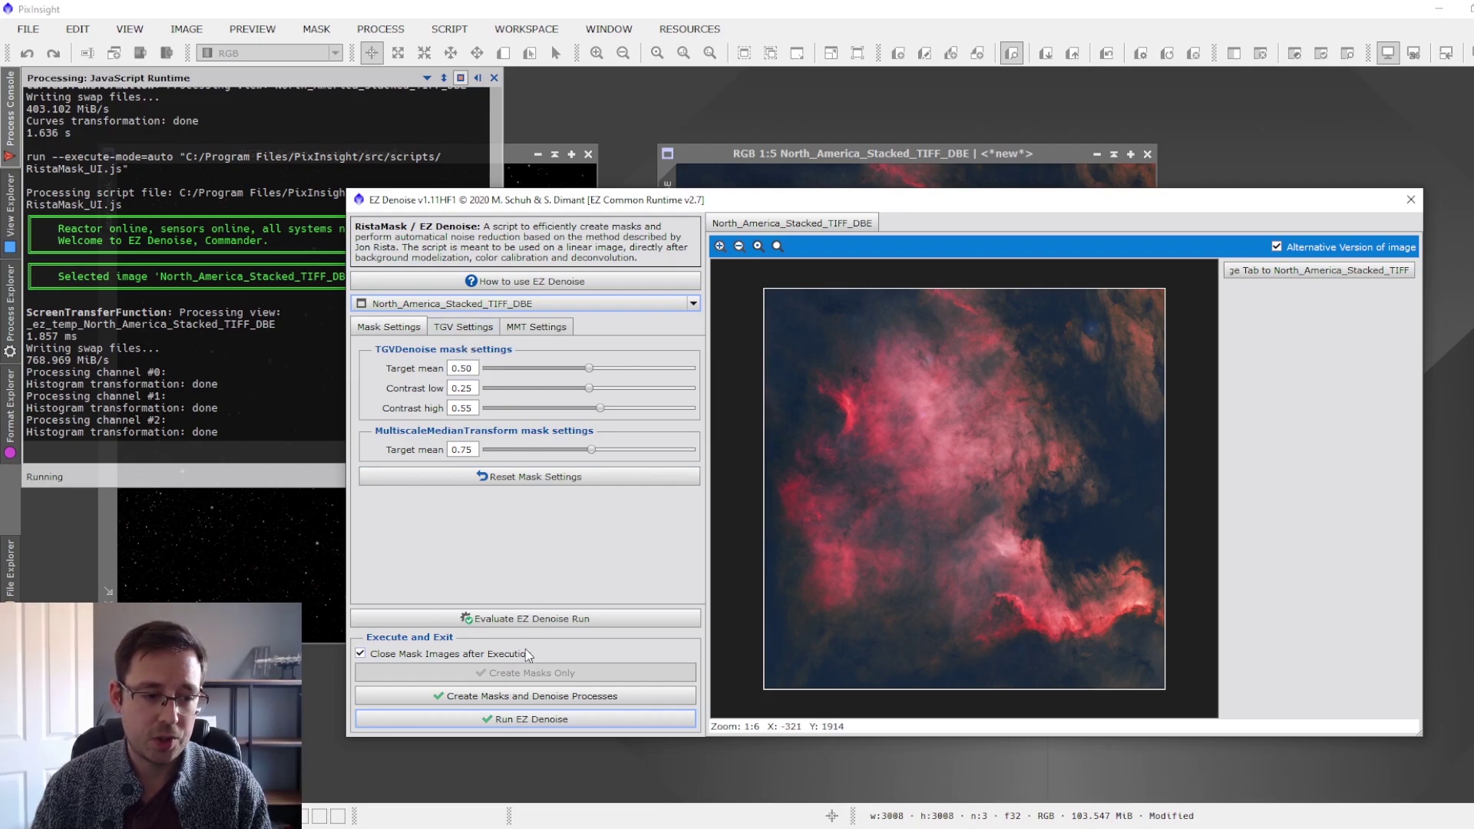
pyautogui.click(593, 725)
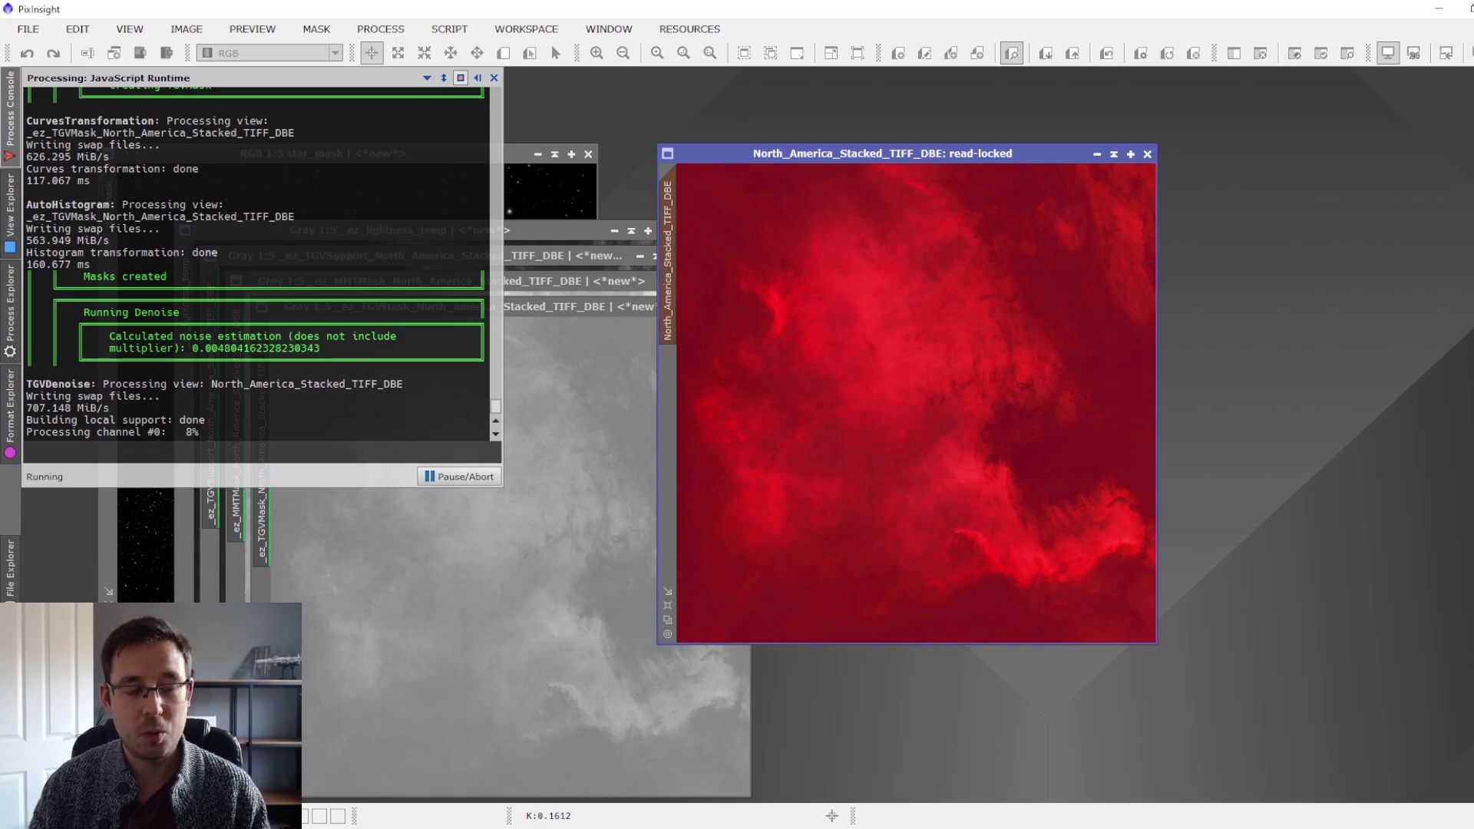
# Check the CPU performance in Task Manager while the denoise is running, then close Task Manager
pyautogui.rightClick(906, 828)
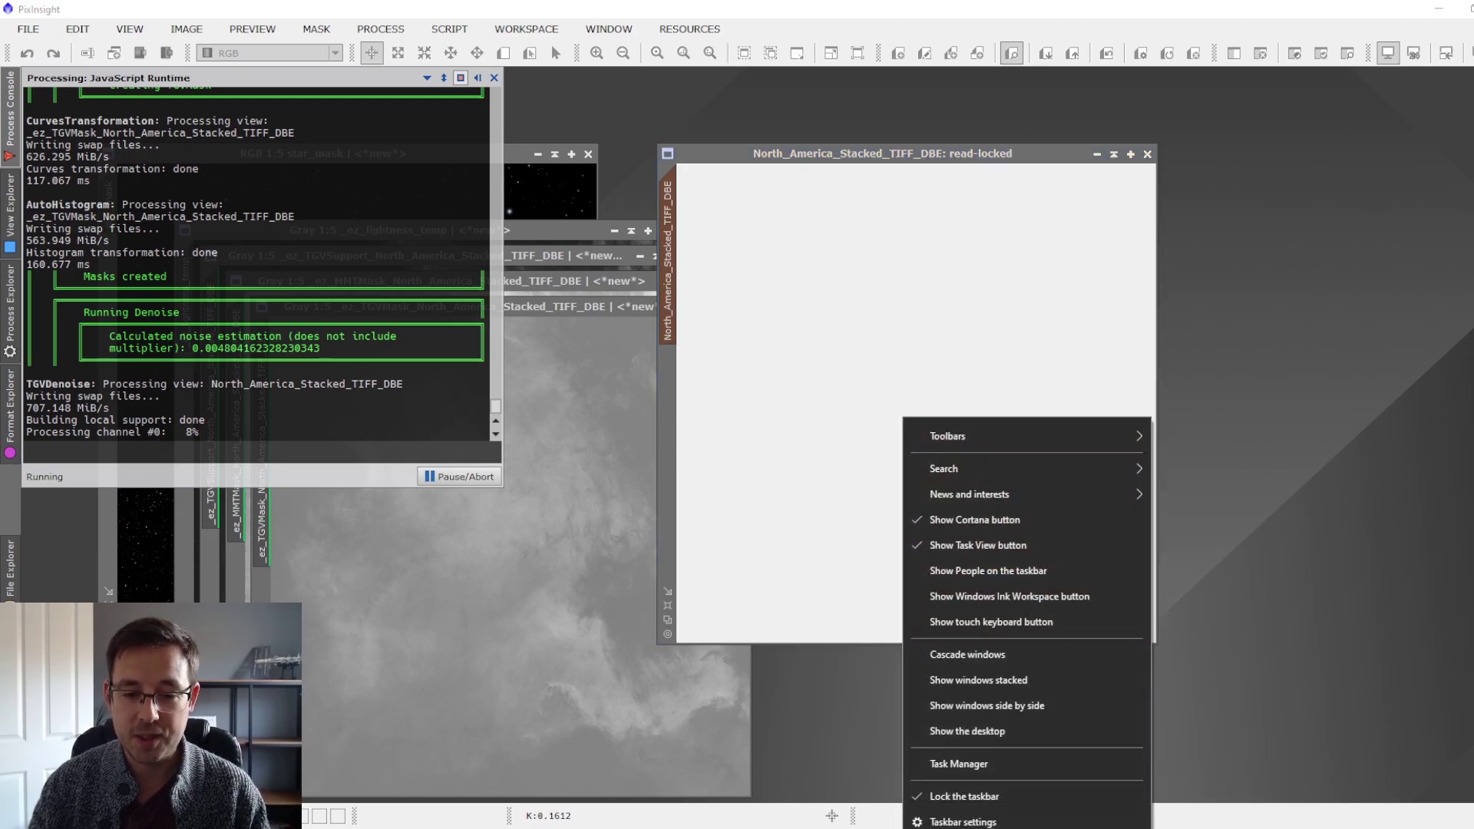
pyautogui.click(967, 765)
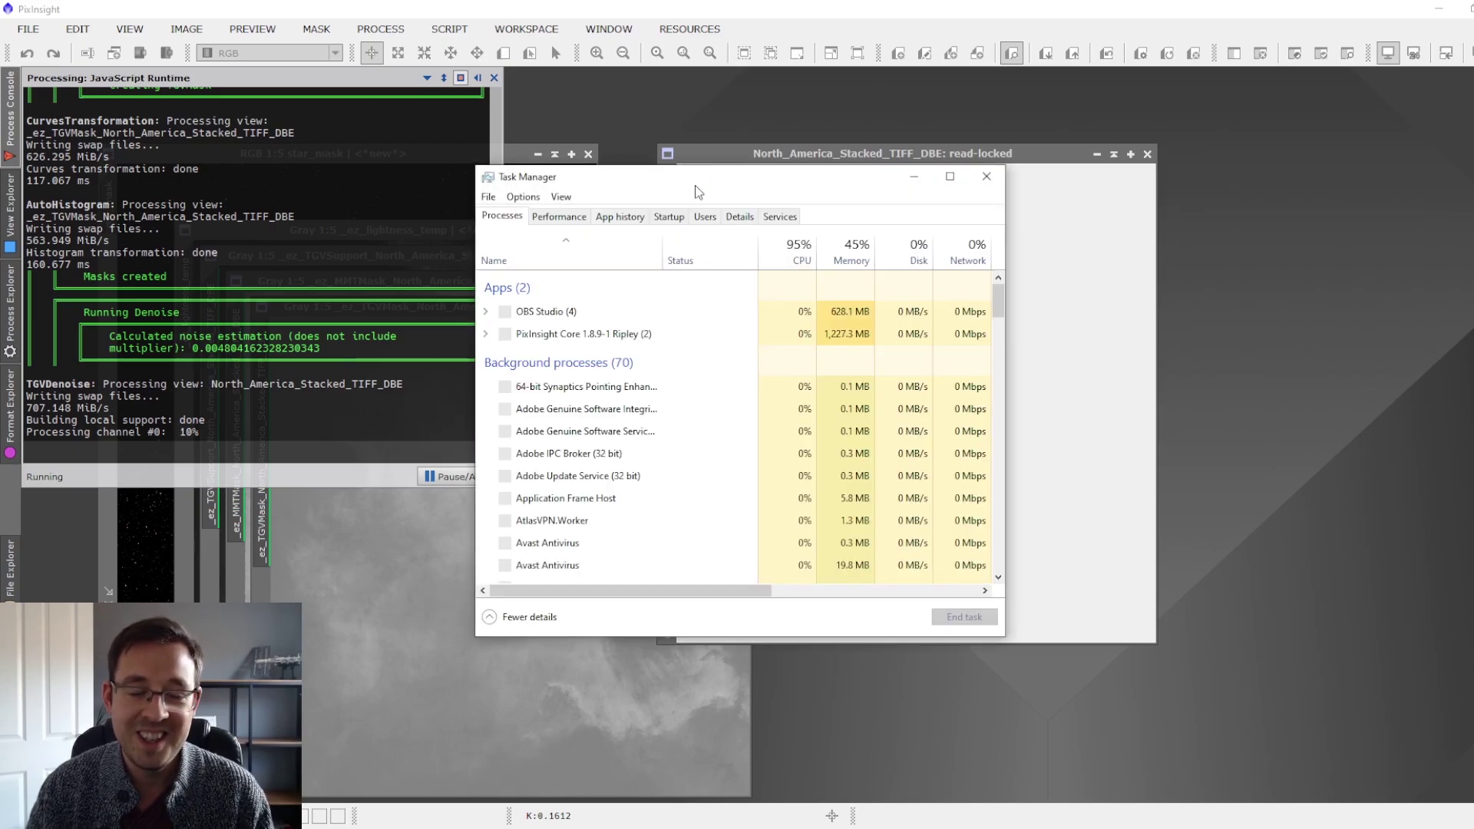
pyautogui.click(582, 219)
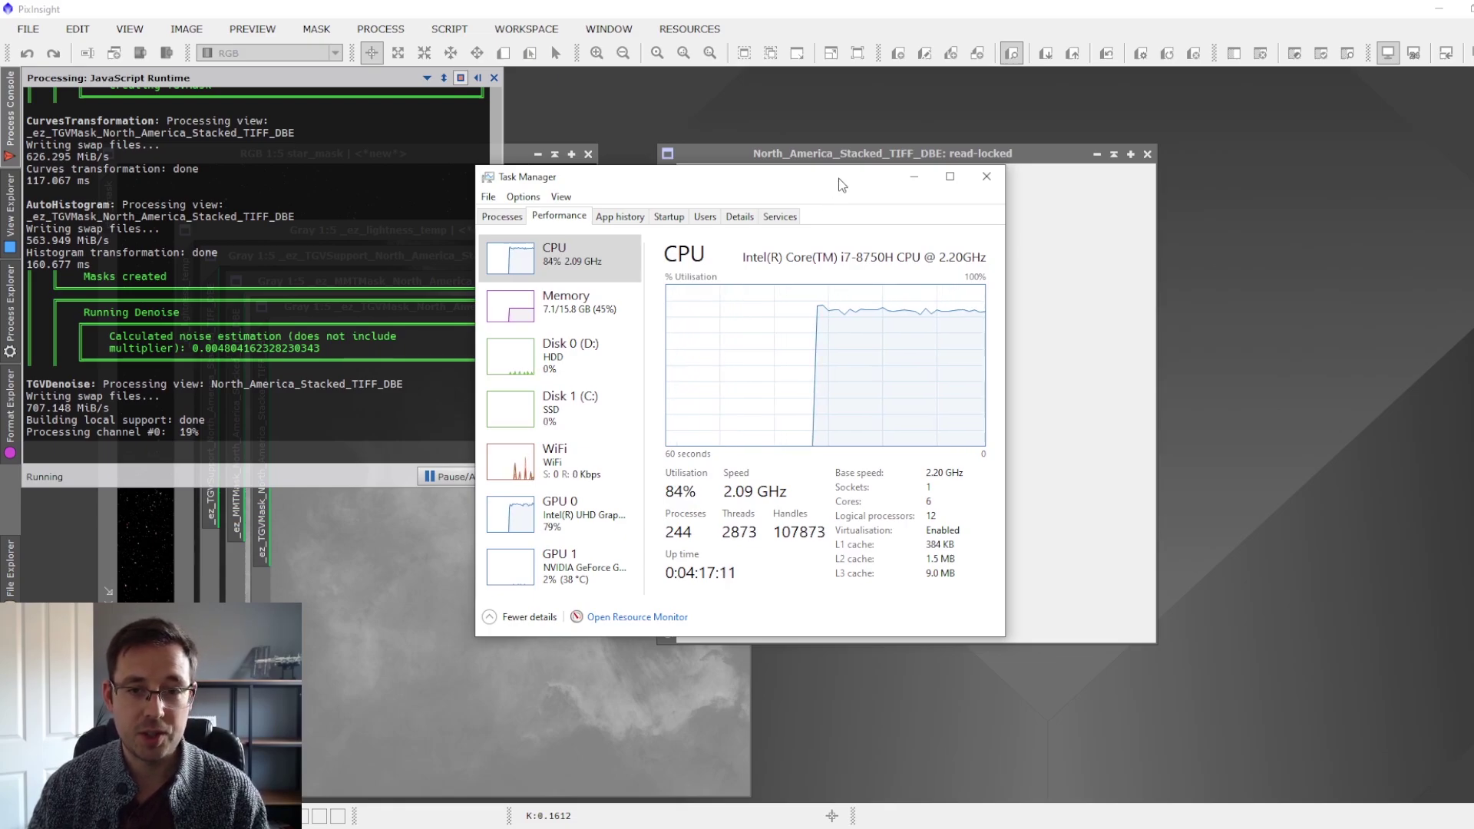
pyautogui.click(993, 182)
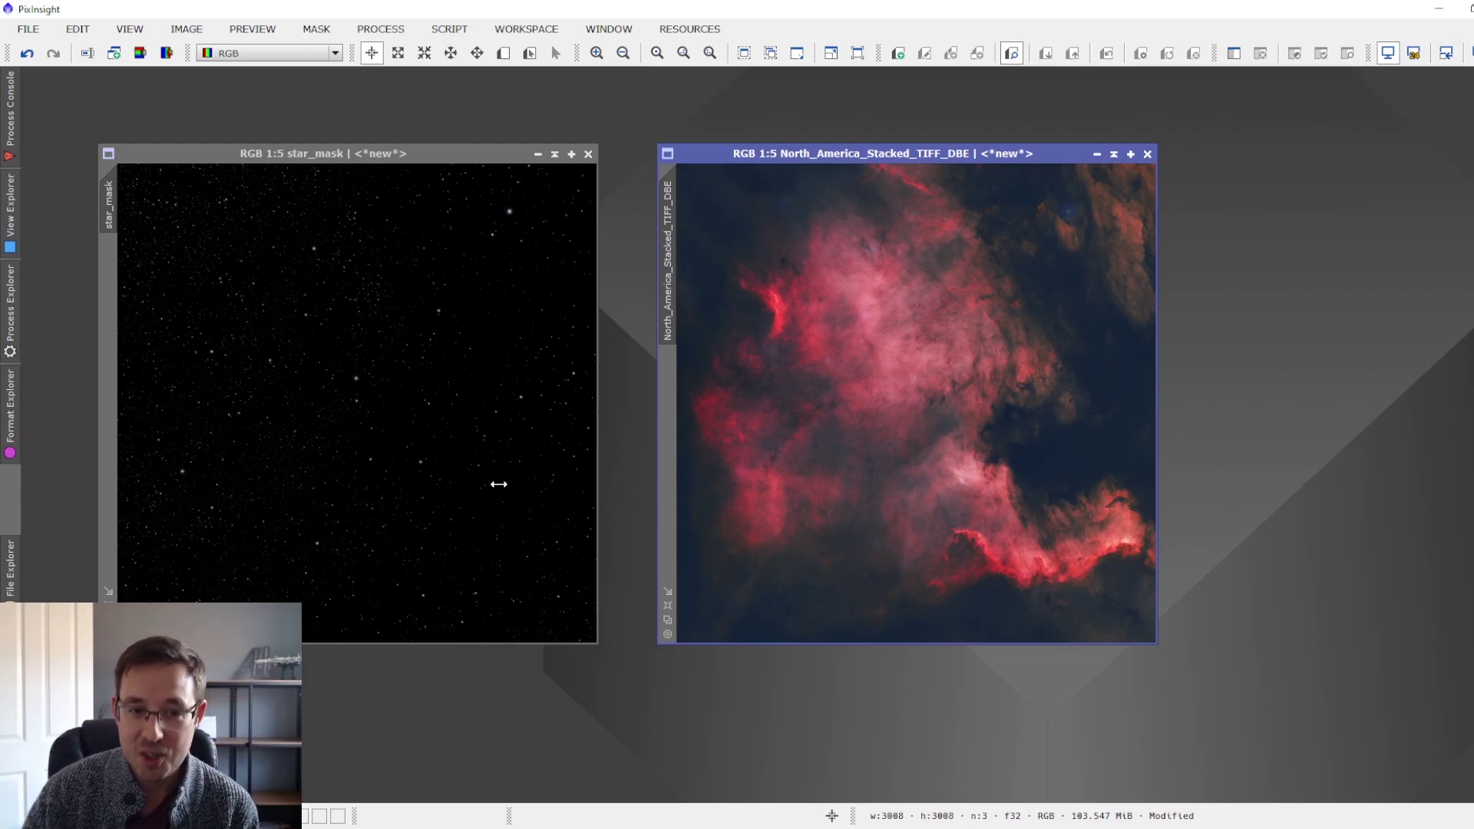
# Inspect the denoised starless image up close in the dark background and around the bright nebula edge
pyautogui.scroll(2, 1081, 457)
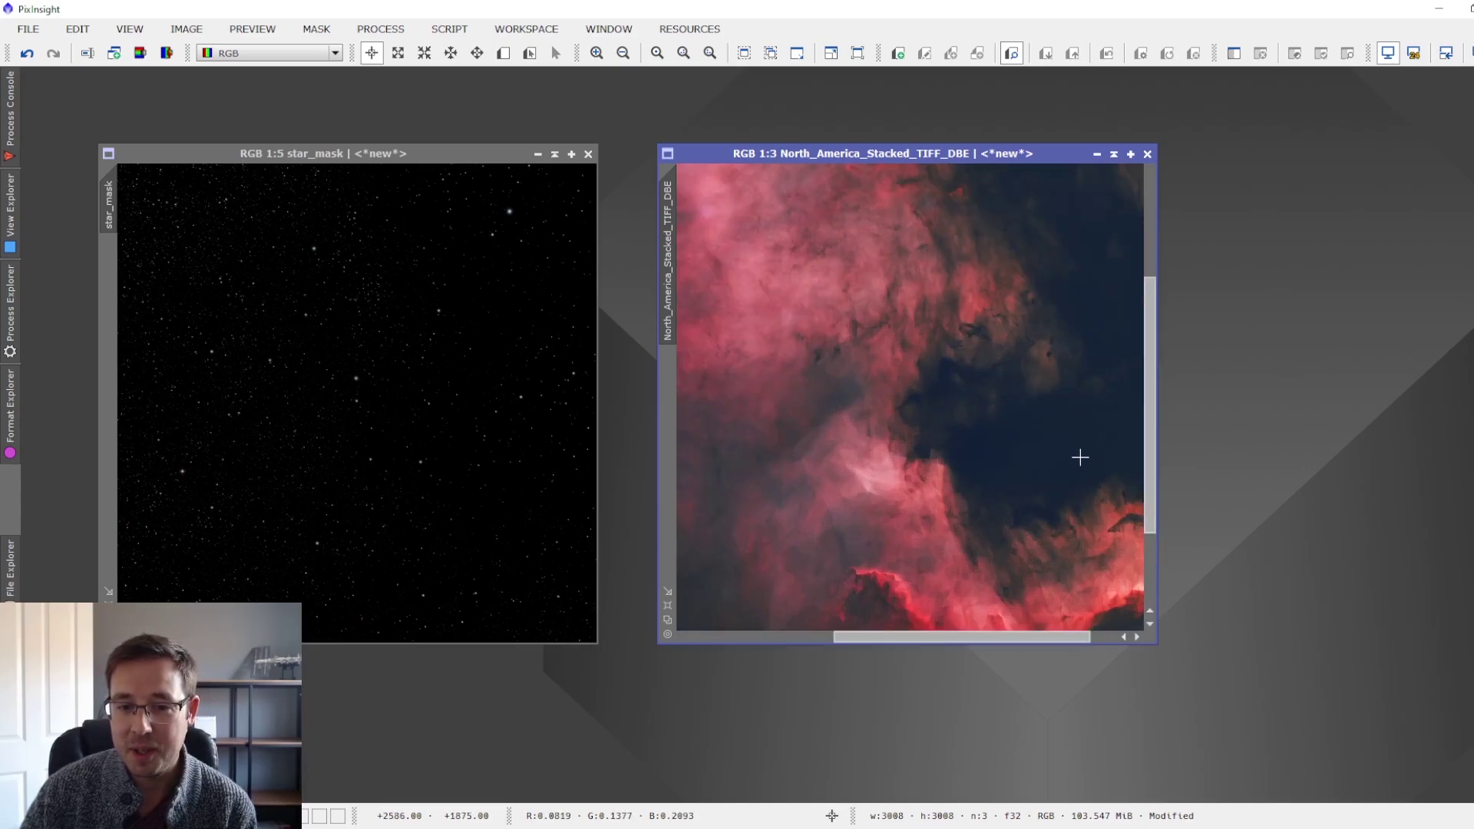
pyautogui.scroll(2, 1080, 458)
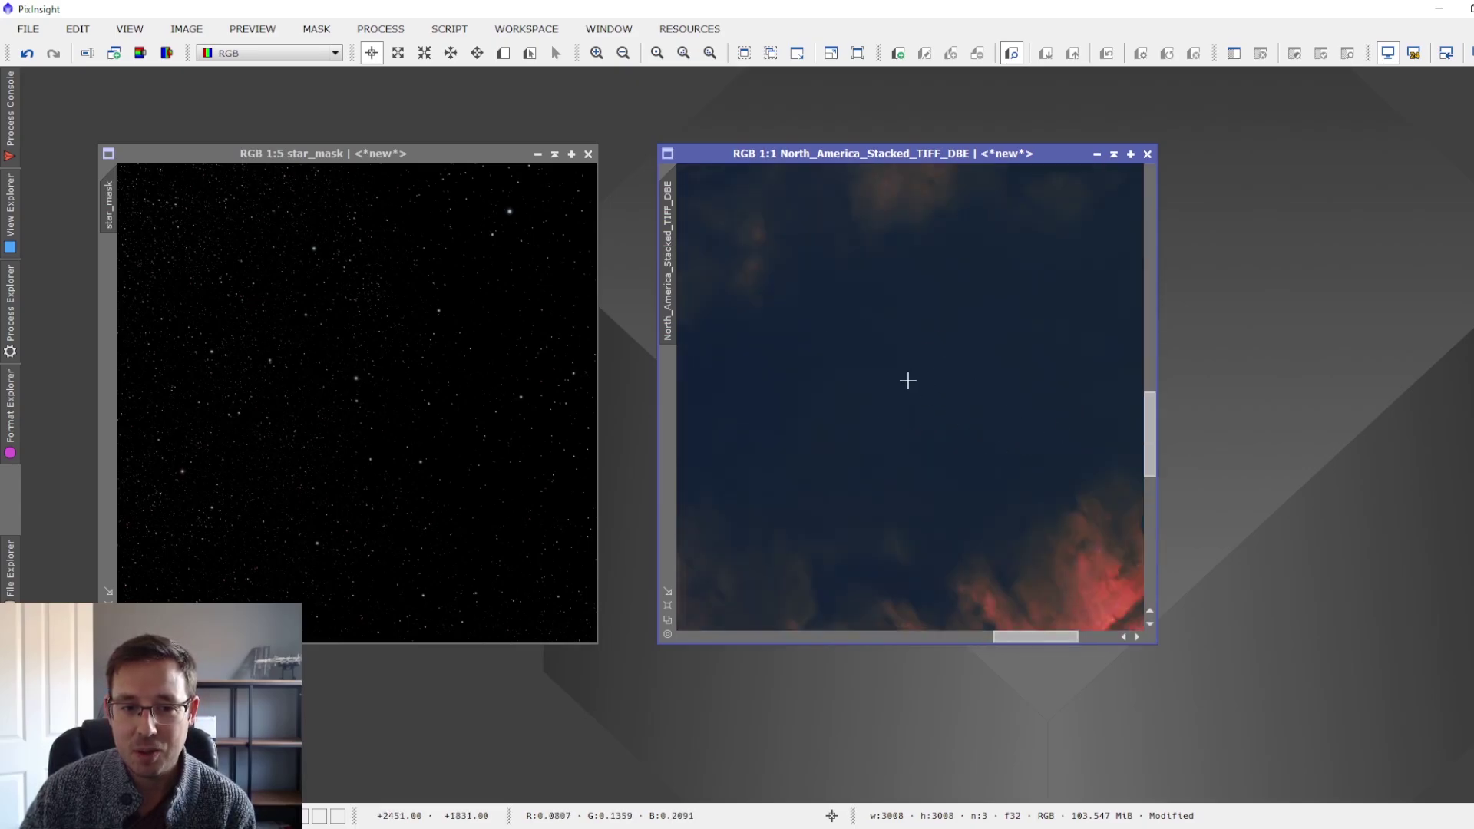
pyautogui.scroll(-2, 908, 381)
pyautogui.scroll(2, 694, 205)
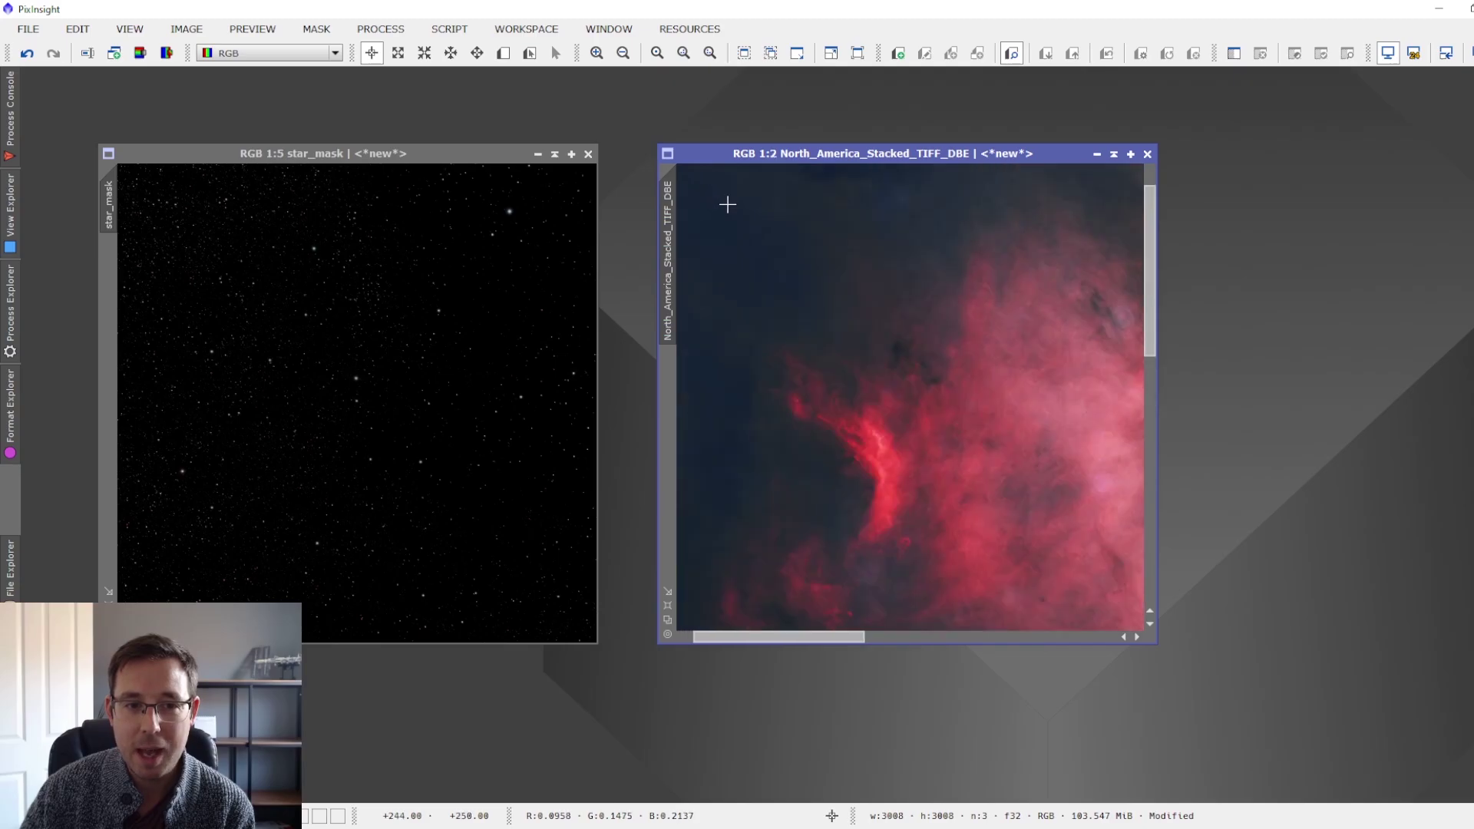
pyautogui.scroll(1, 728, 204)
pyautogui.scroll(-5, 790, 263)
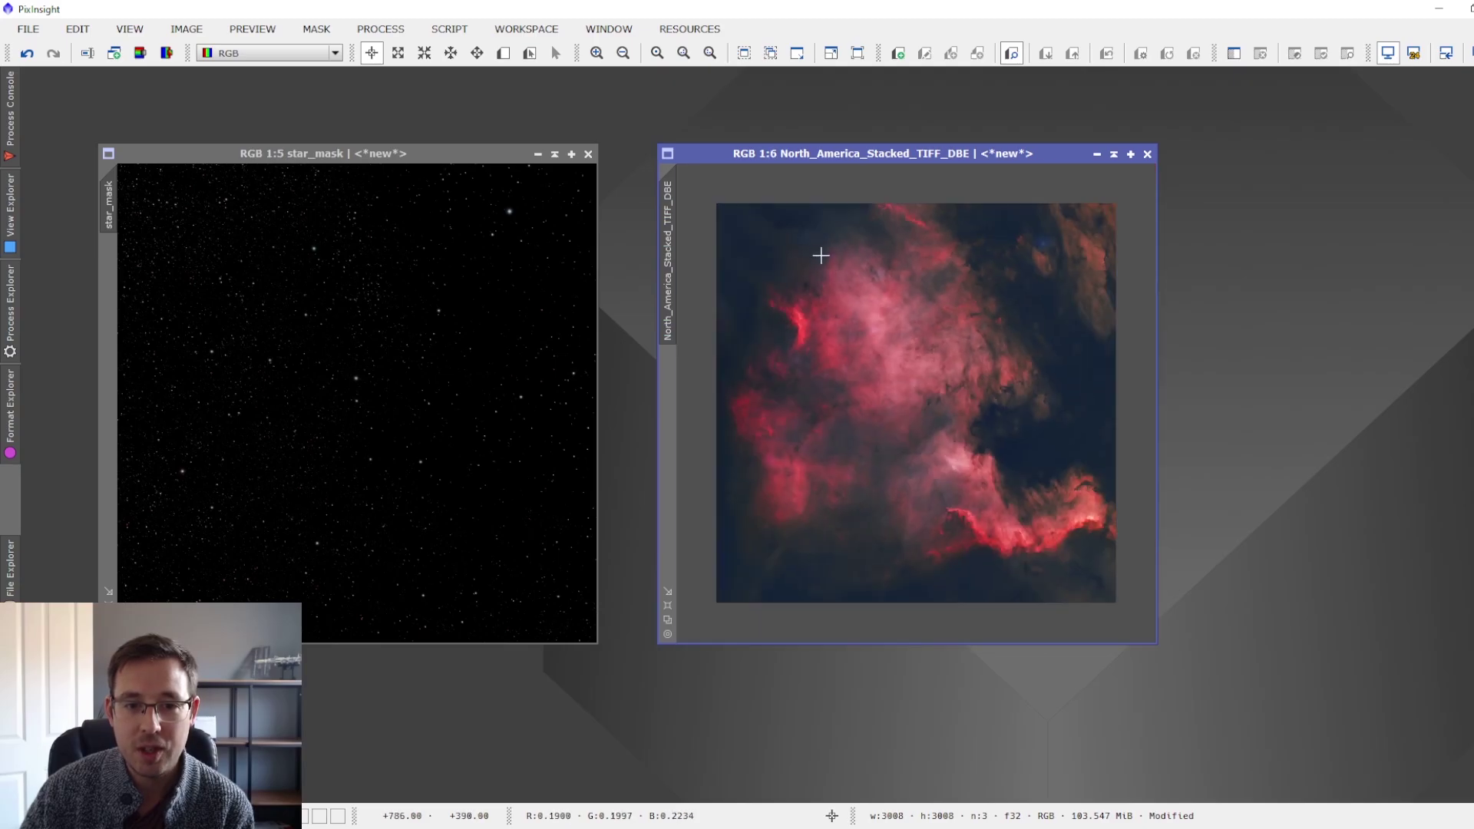
pyautogui.scroll(1, 914, 384)
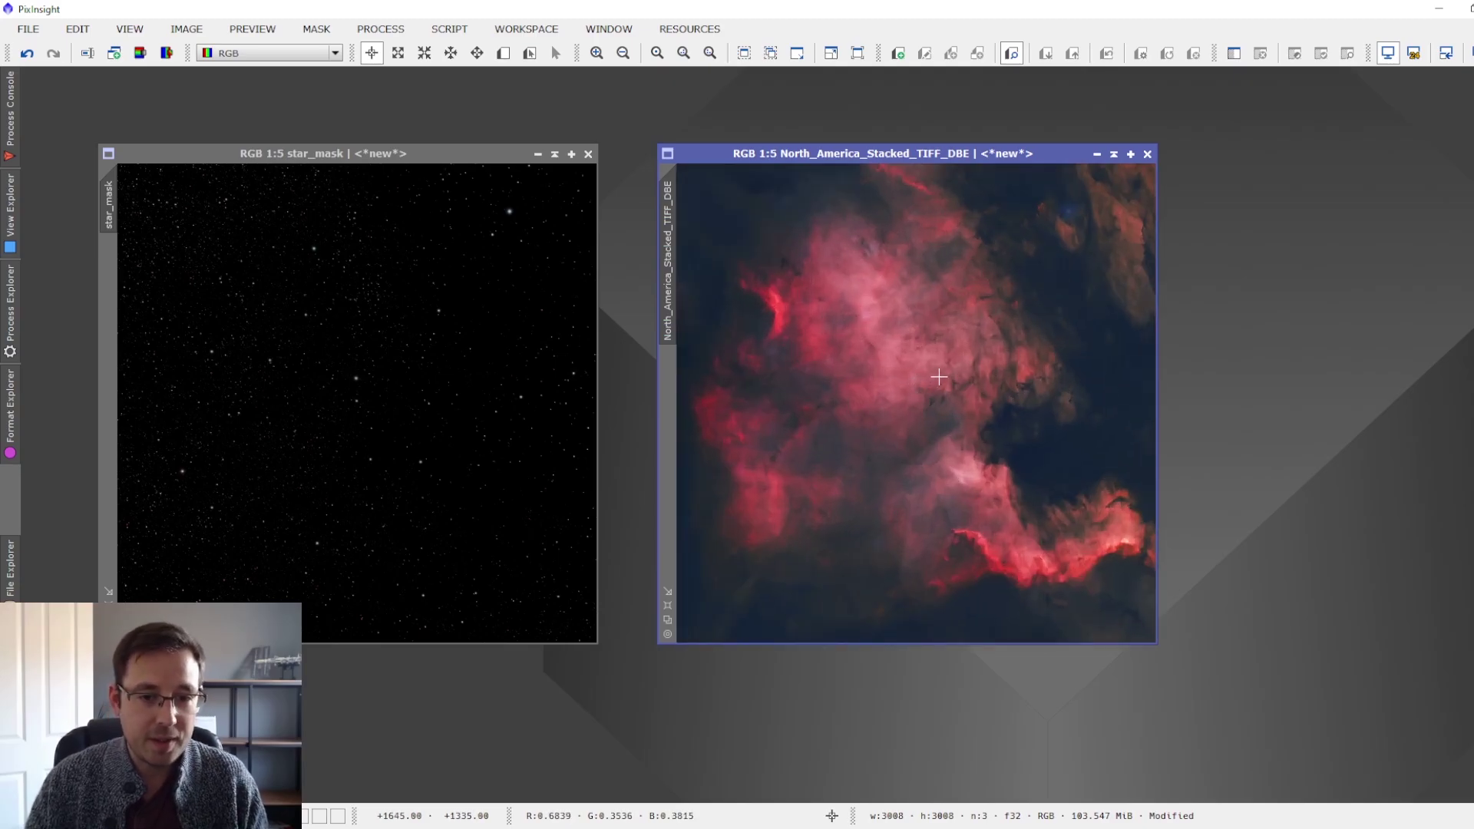
# Open the PixelMath process and clear the existing expression from its RGB/K field
pyautogui.click(197, 273)
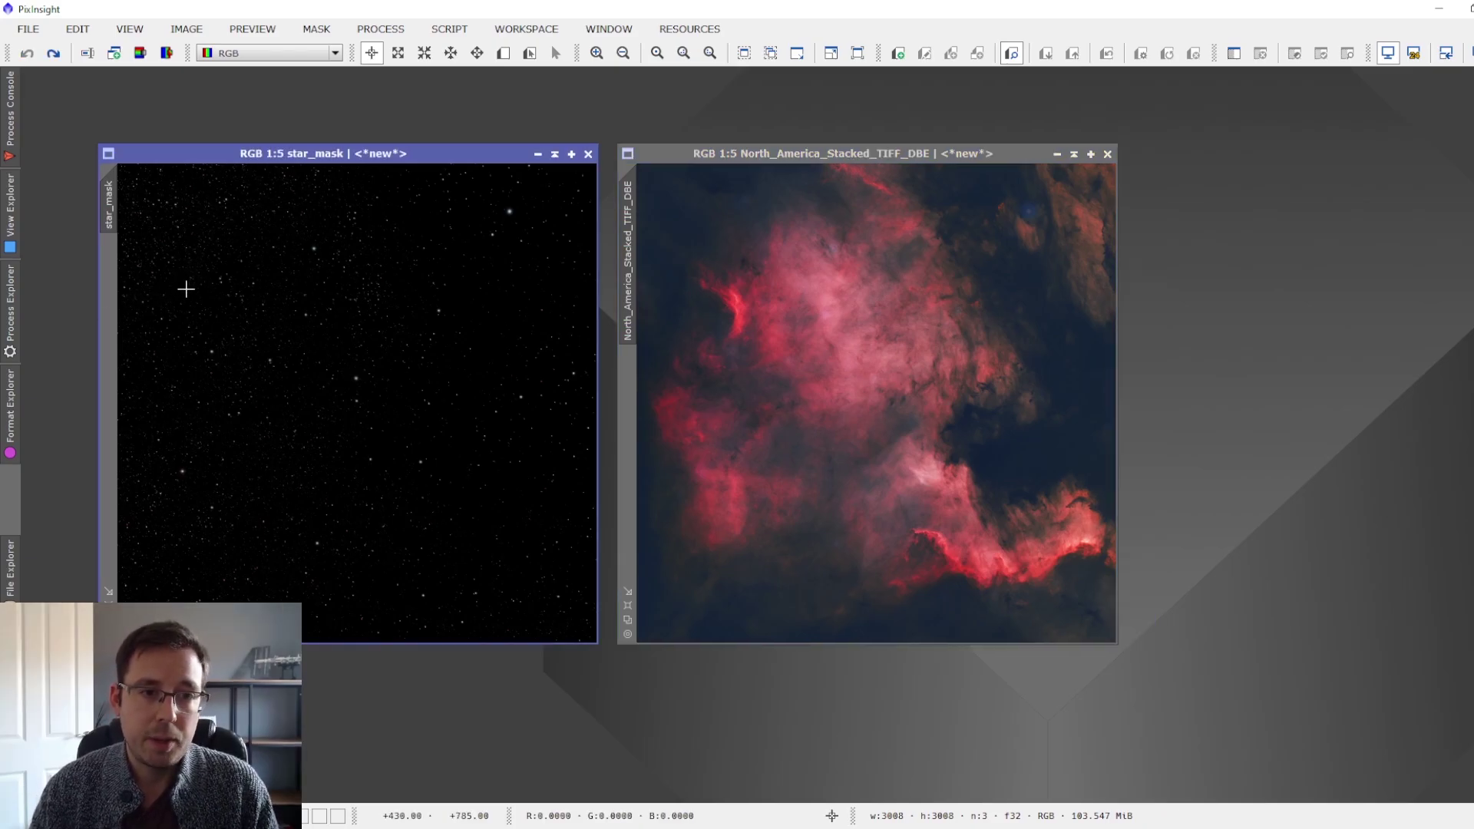
pyautogui.click(5, 307)
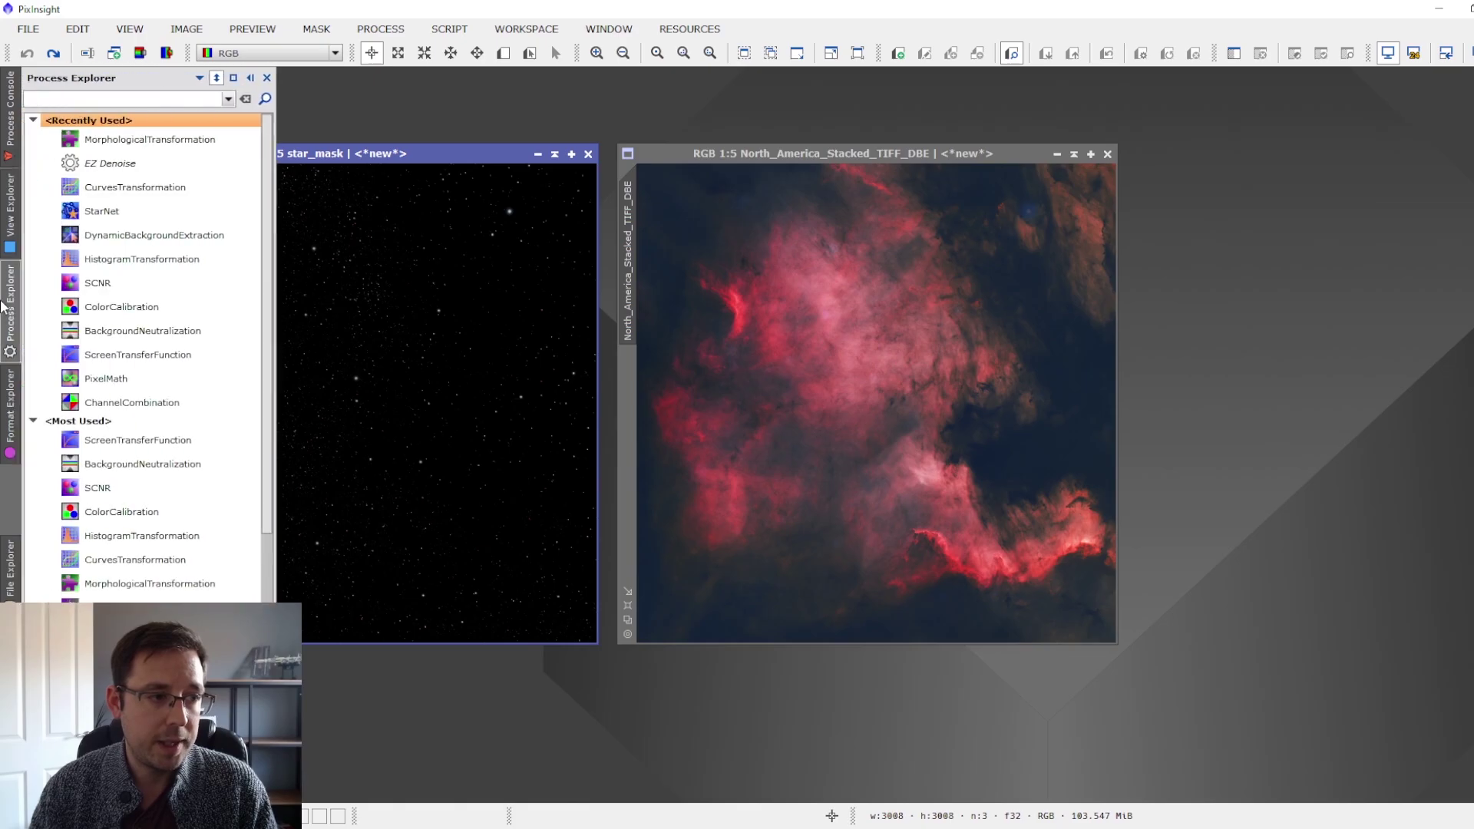
pyautogui.click(380, 30)
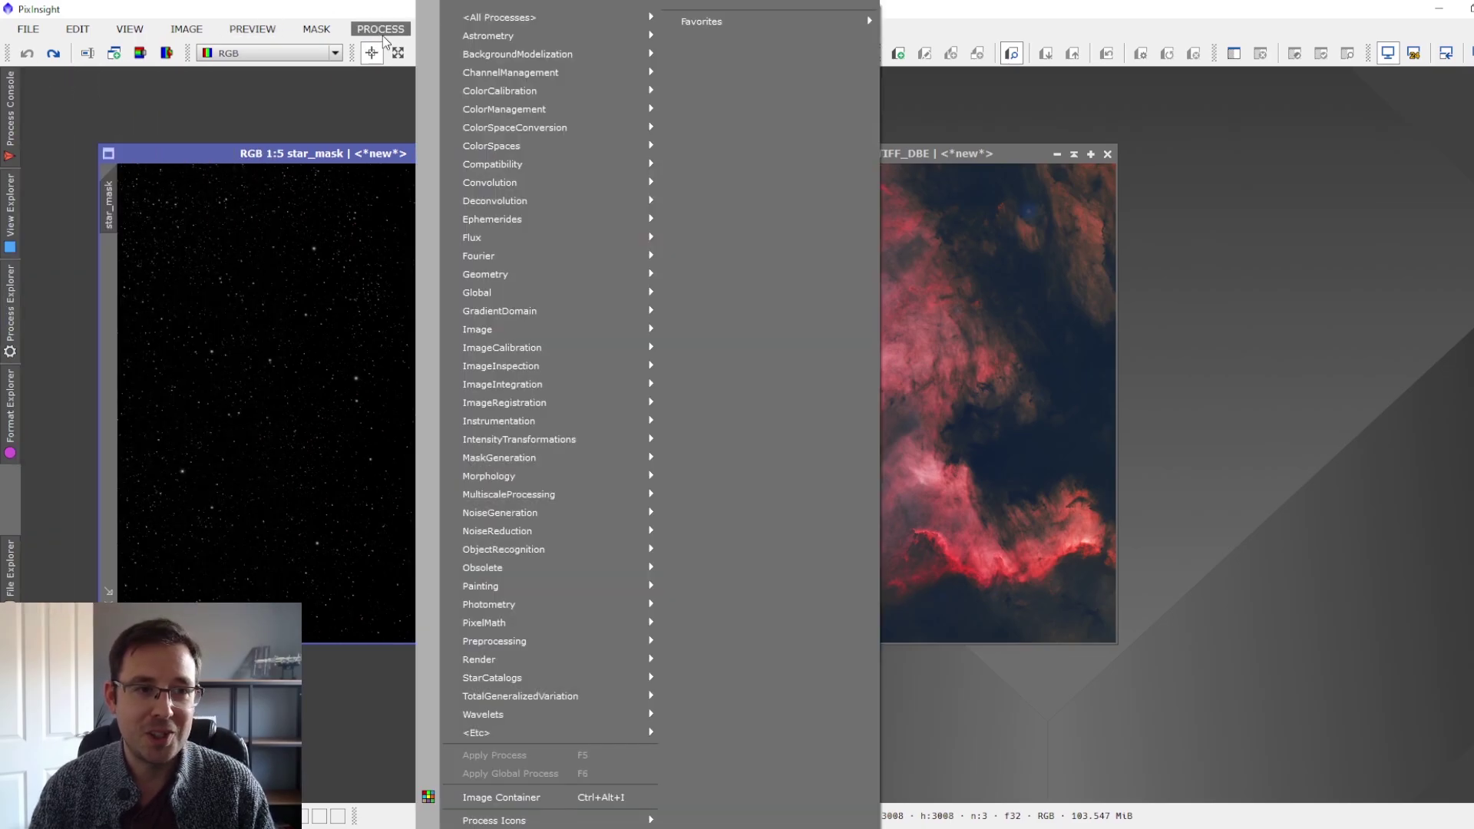
pyautogui.moveTo(527, 18)
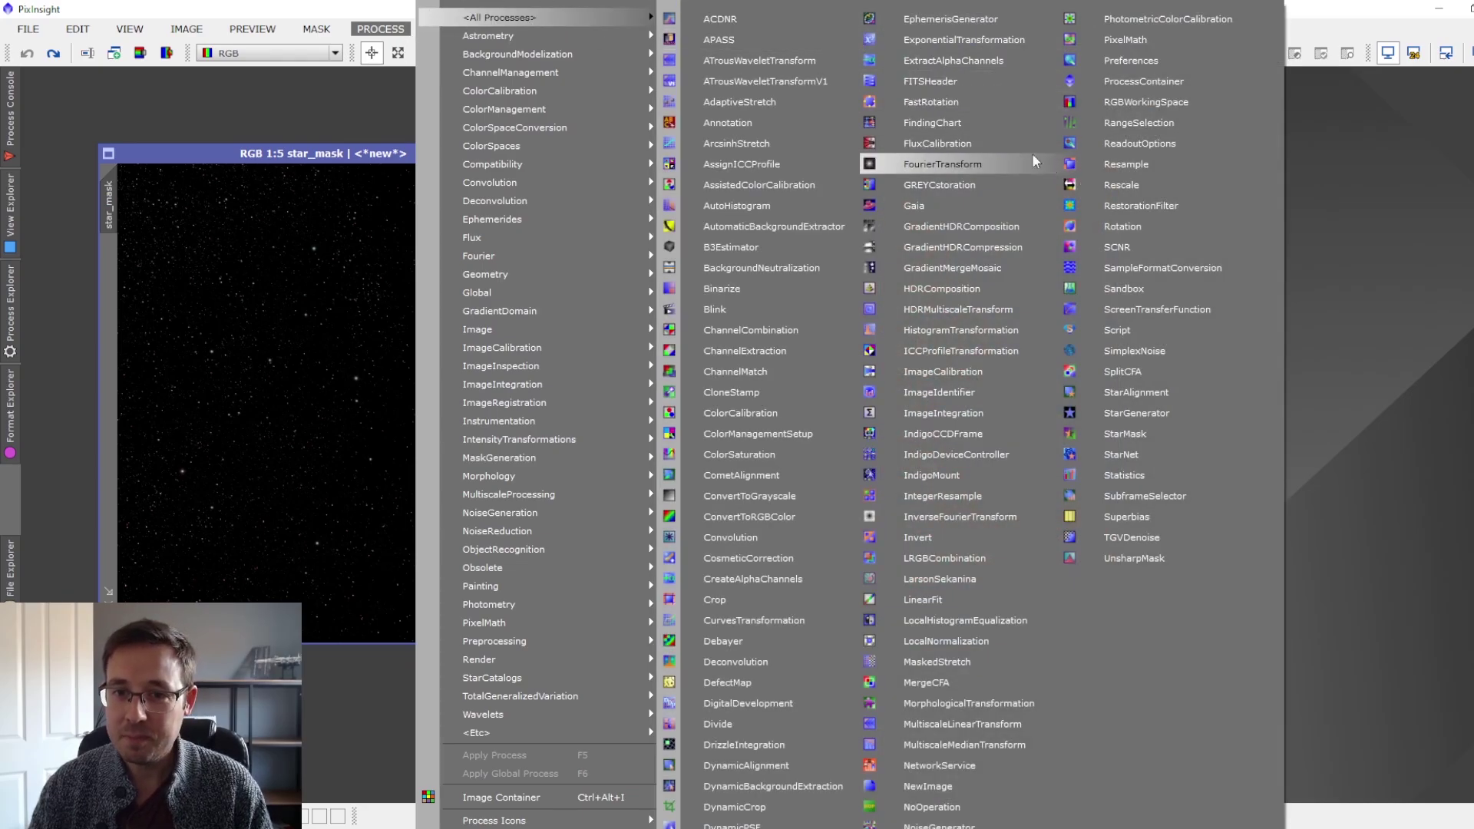
pyautogui.click(1125, 39)
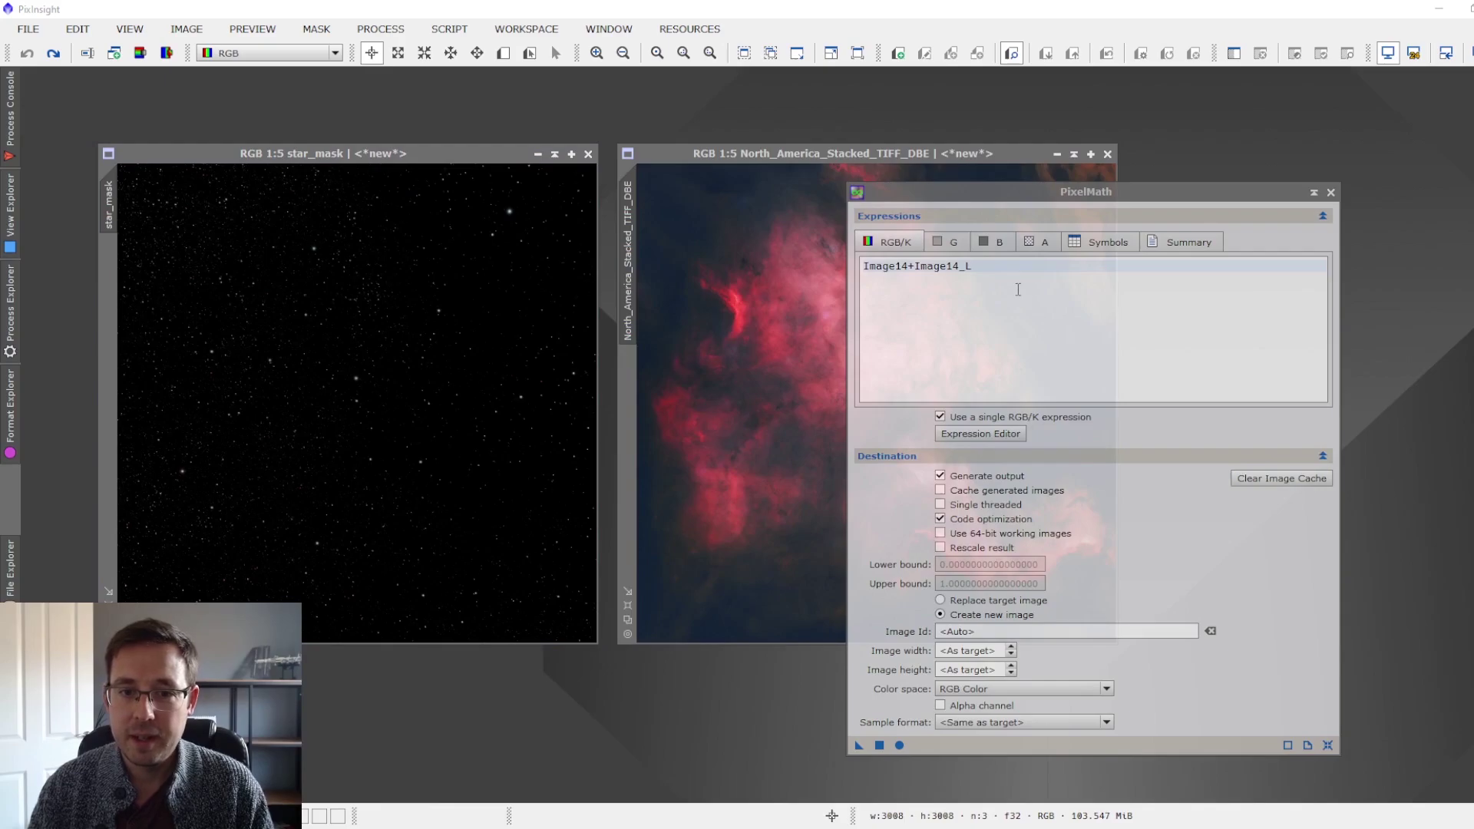
pyautogui.tripleClick(994, 265)
pyautogui.press('Delete')
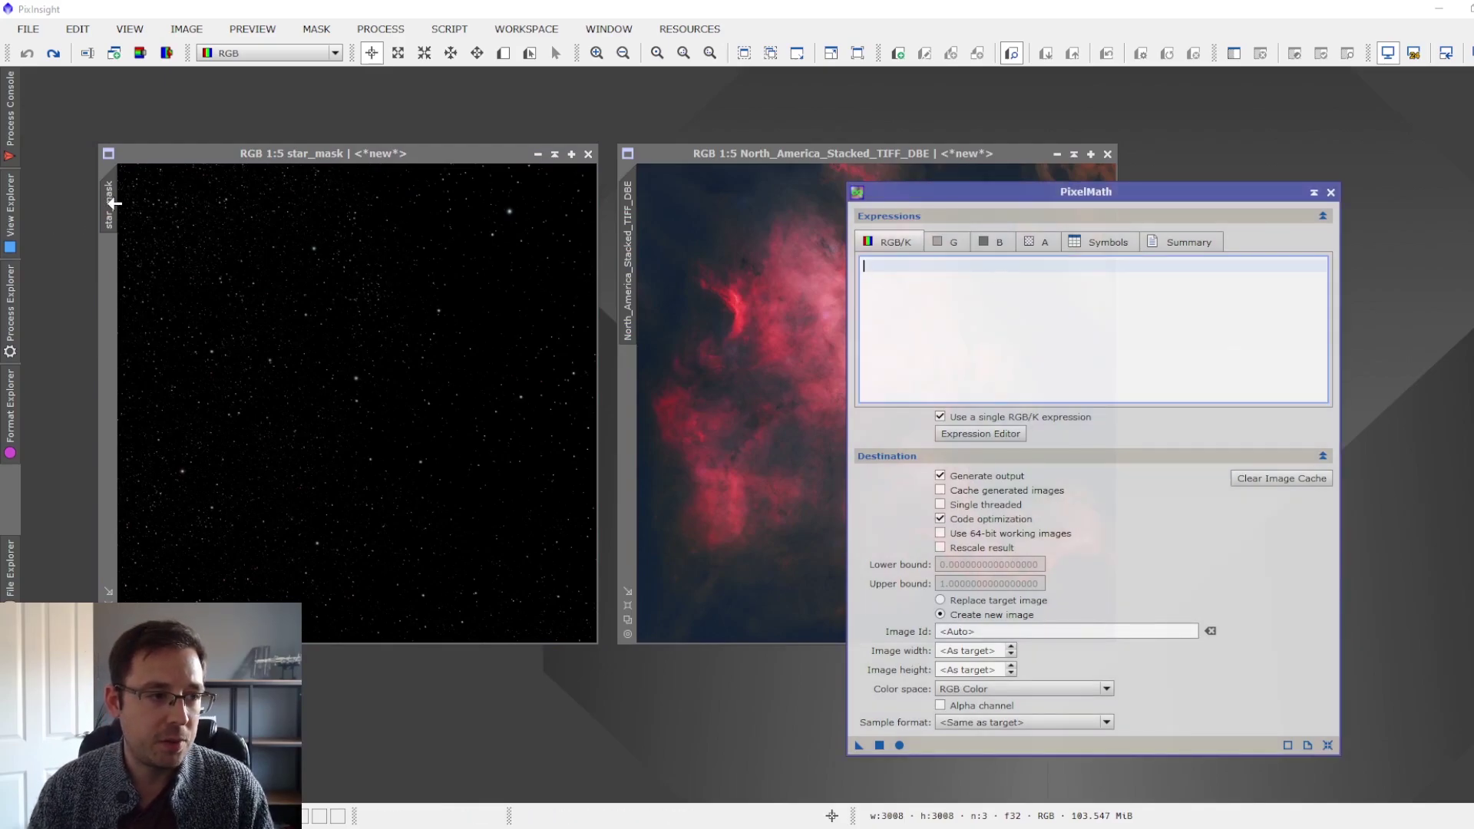
# Rename the star_mask image's identifier to stars
pyautogui.doubleClick(112, 203)
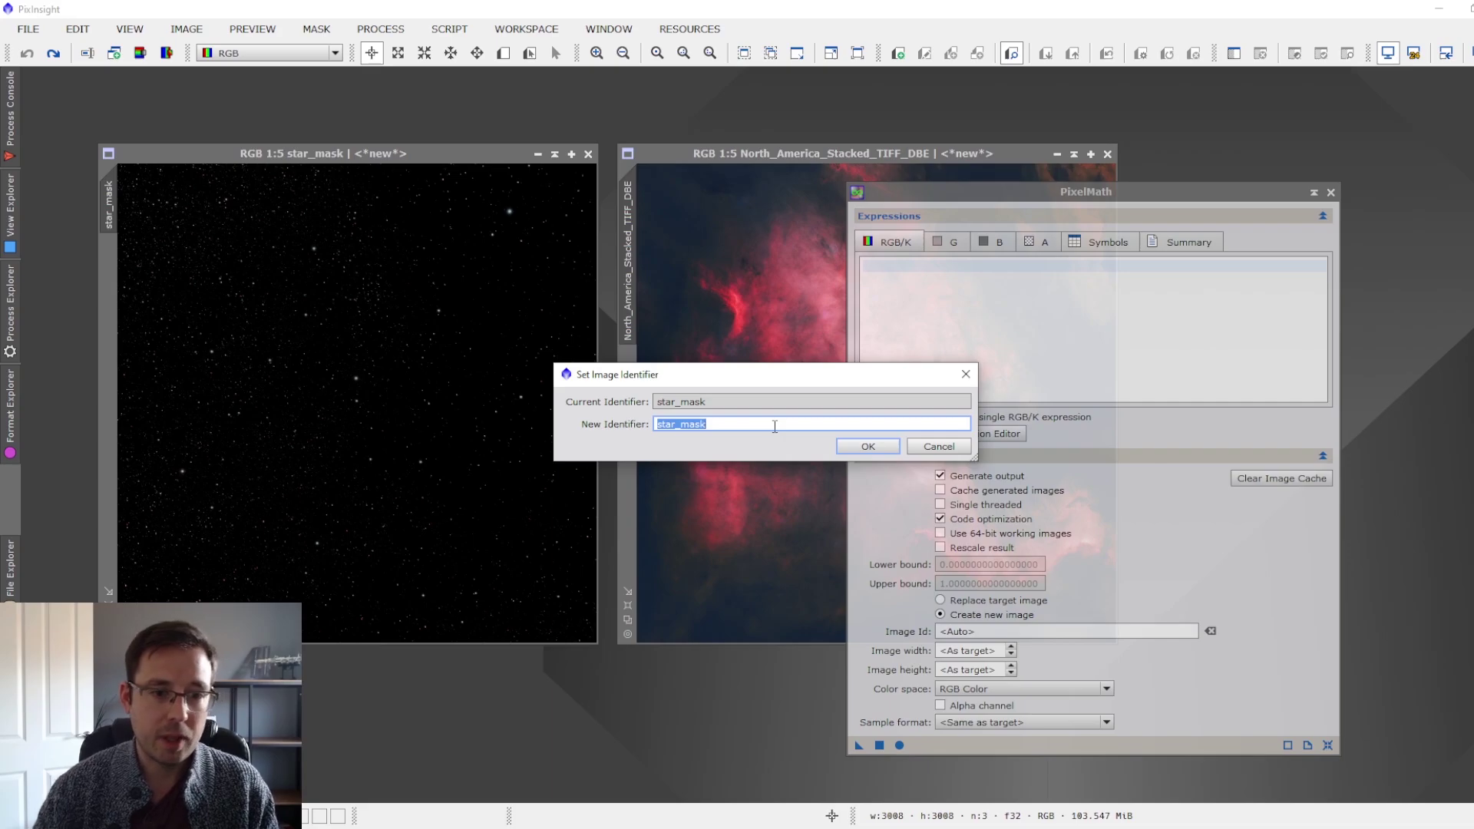
pyautogui.click(929, 447)
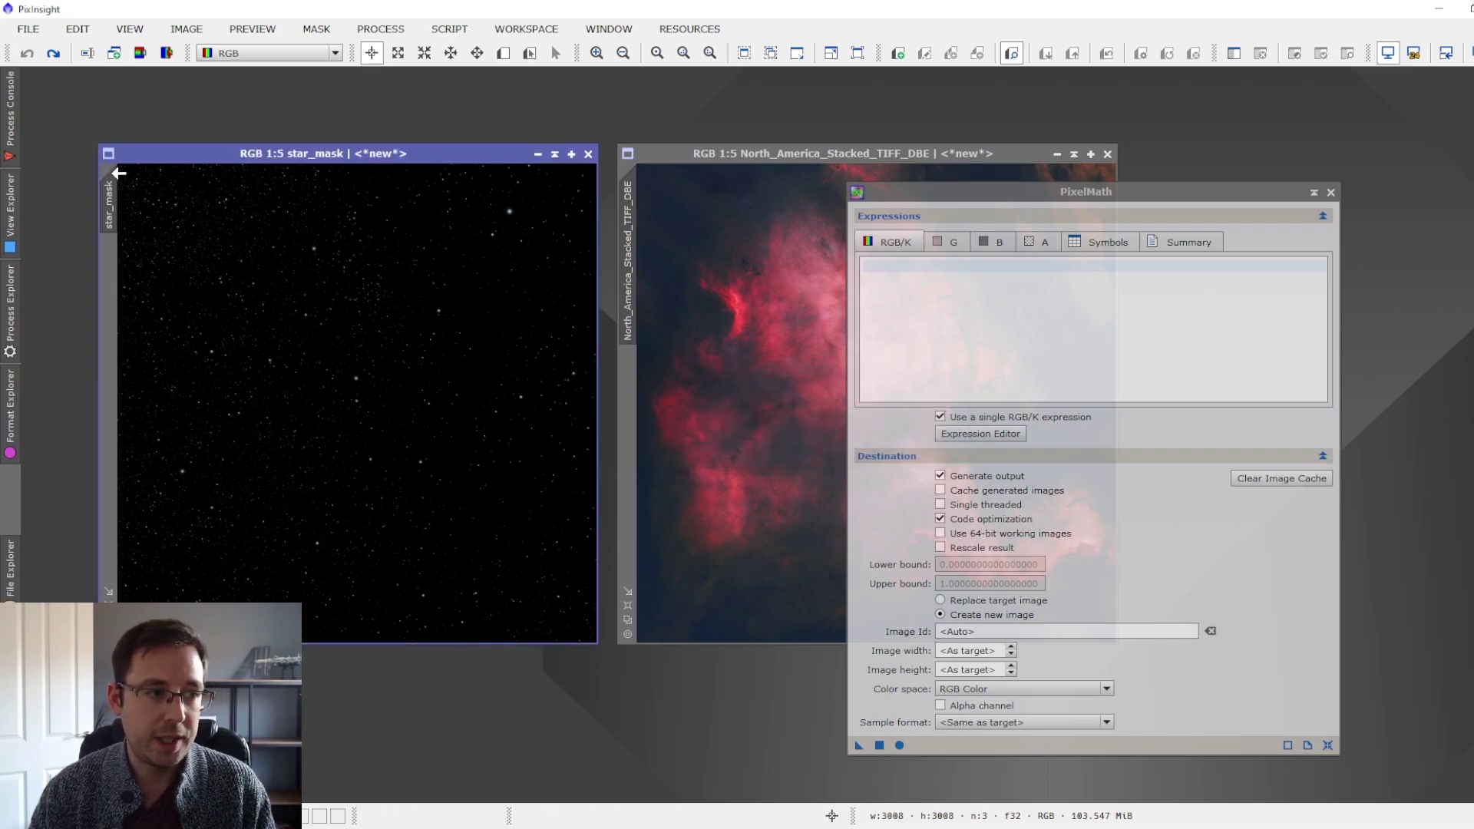
pyautogui.moveTo(115, 192)
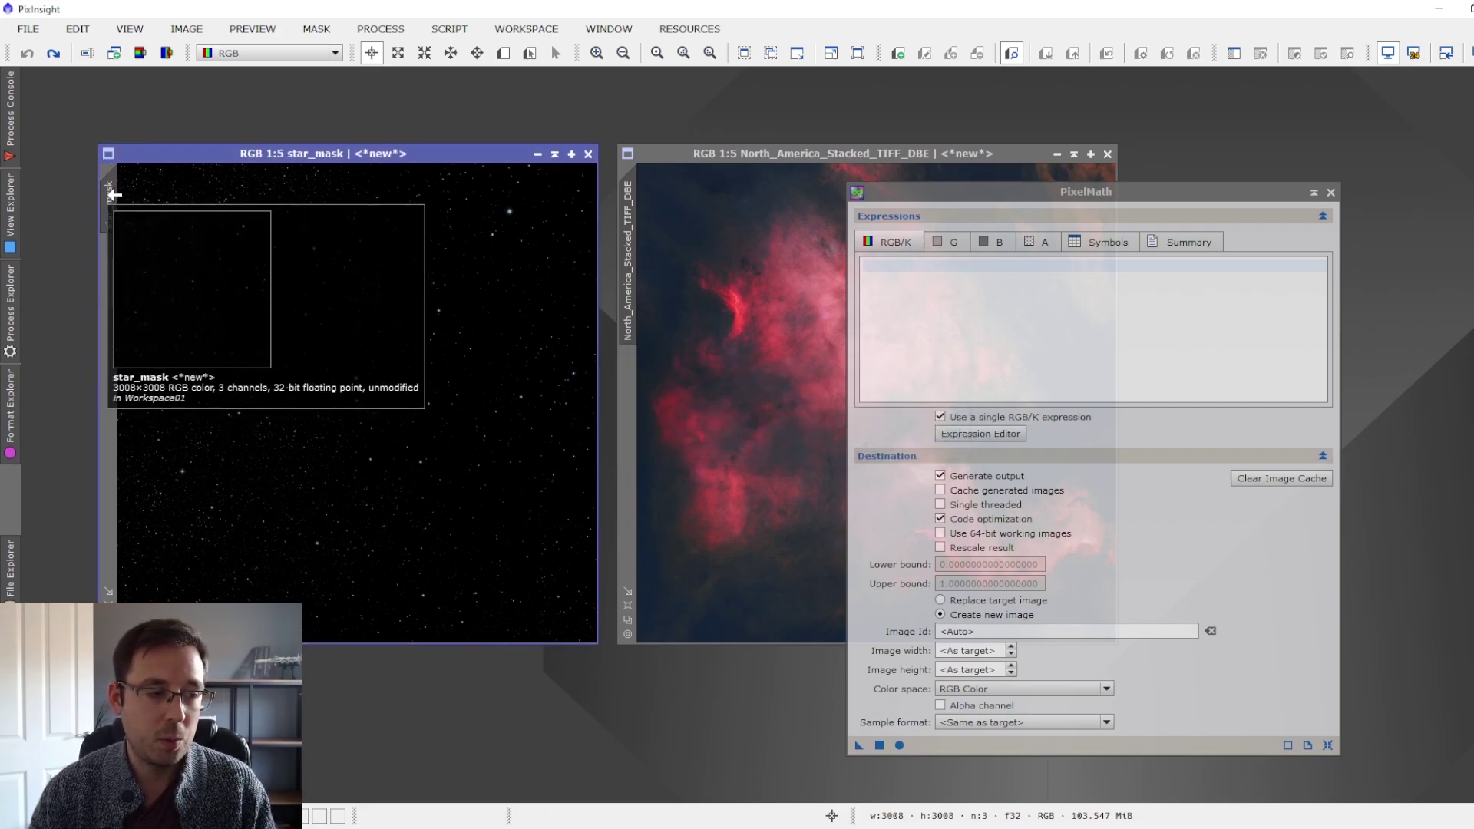
pyautogui.rightClick(112, 193)
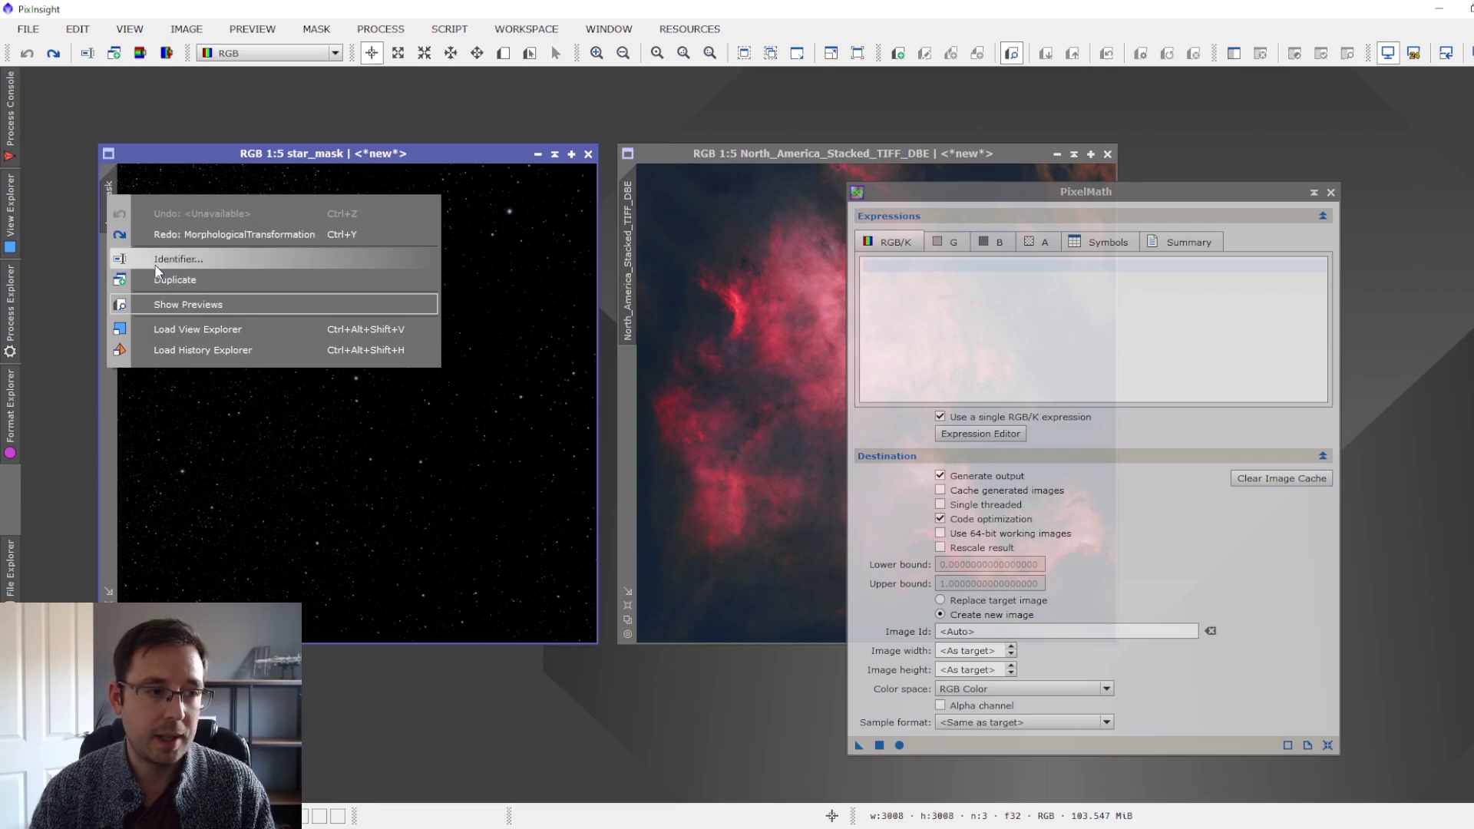
pyautogui.doubleClick(108, 189)
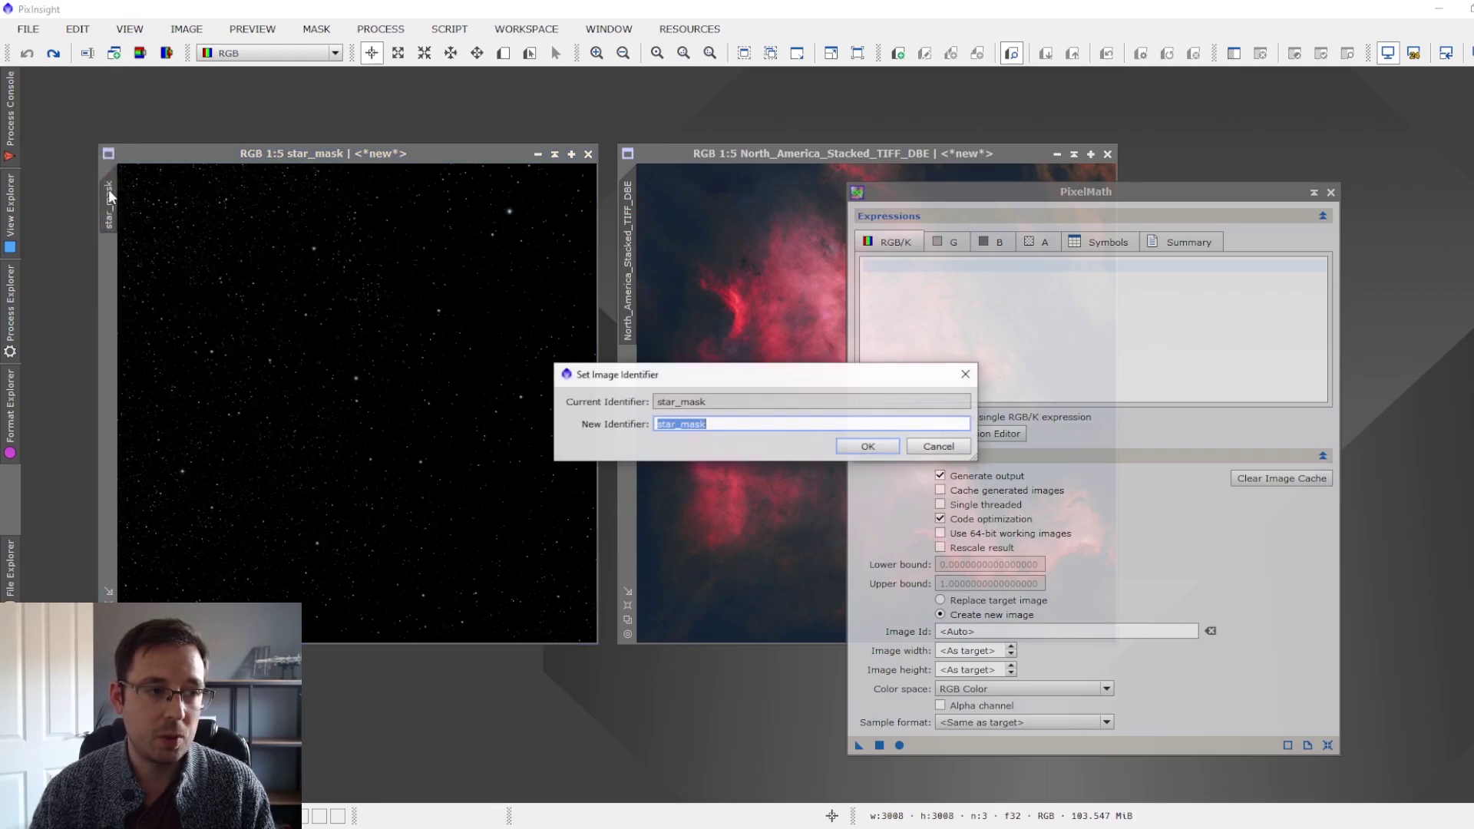
pyautogui.write('stars')
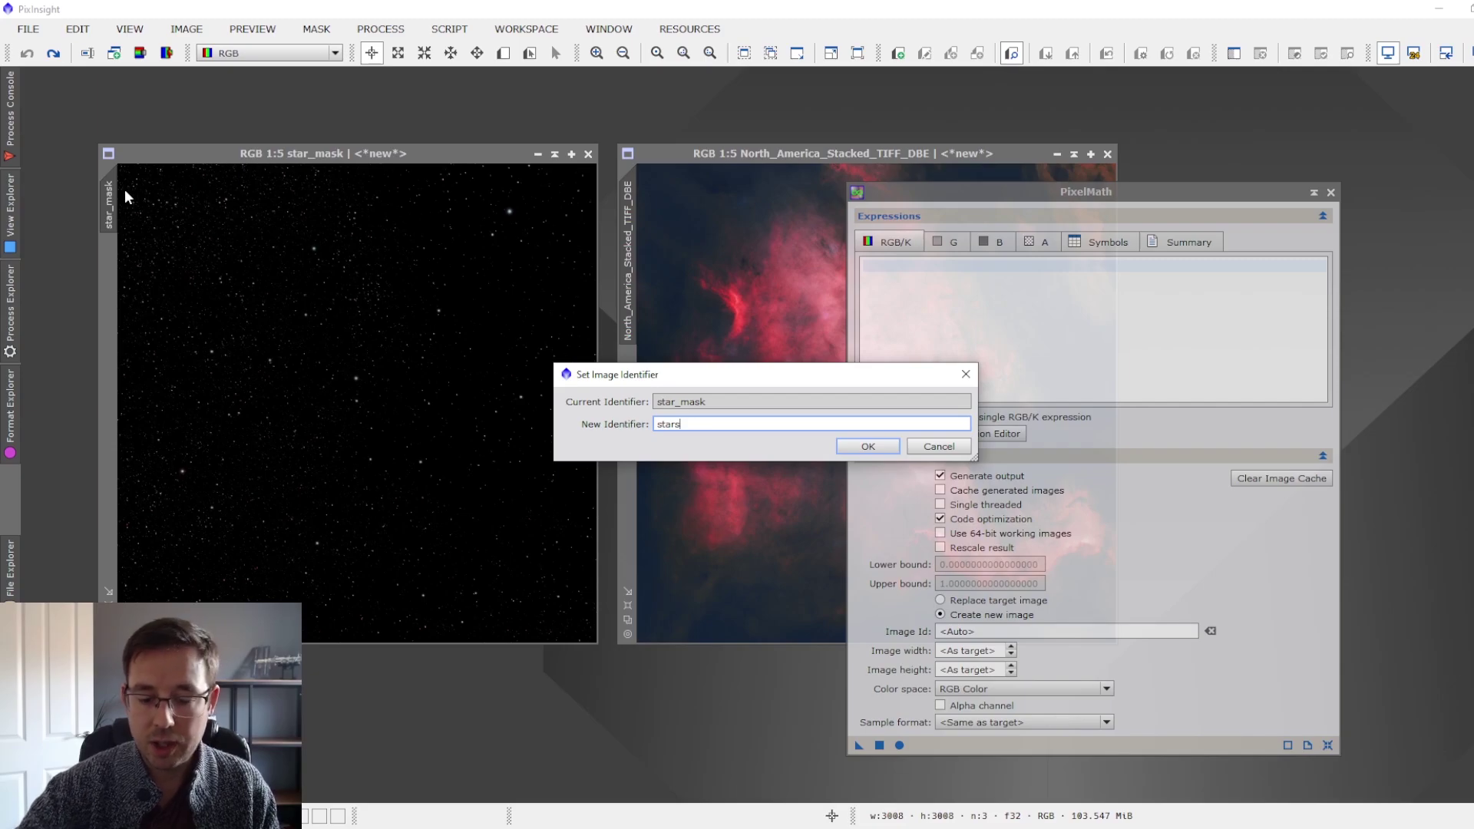
pyautogui.press('Return')
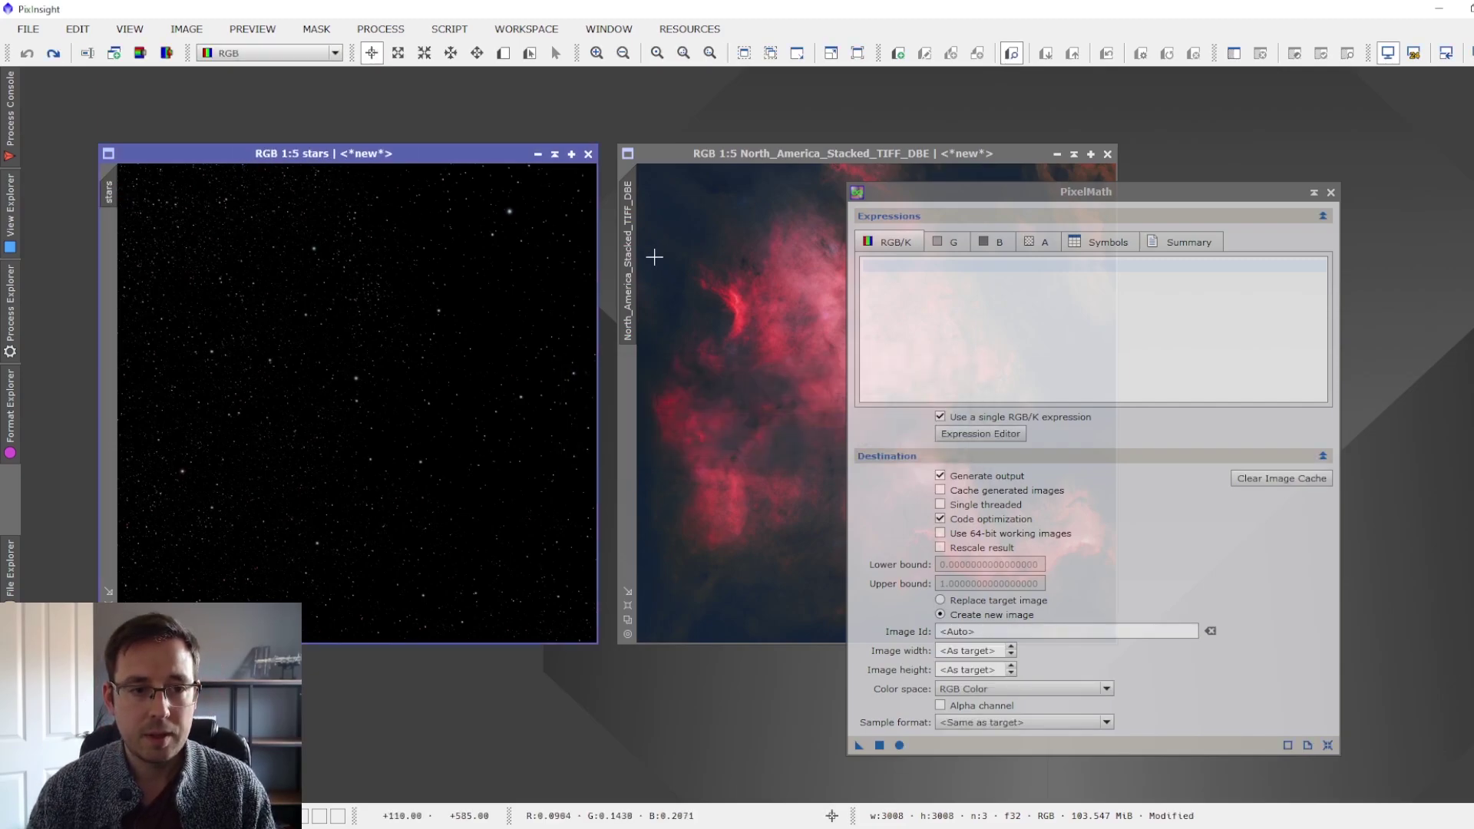
# Rename the North_America_Stacked_TIFF_DBE image's identifier to starless
pyautogui.doubleClick(628, 256)
pyautogui.write('s')
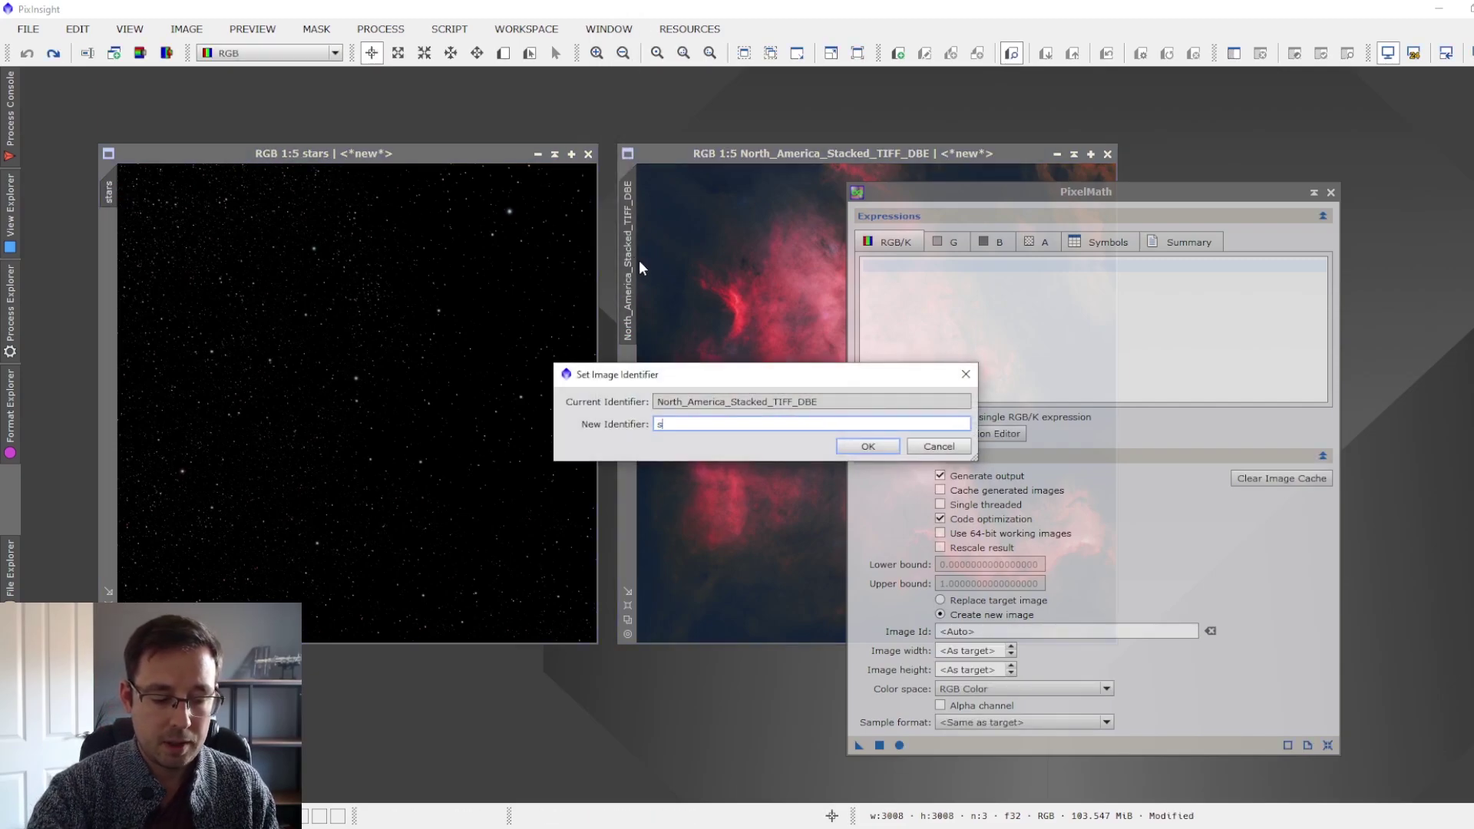
pyautogui.write('tarless')
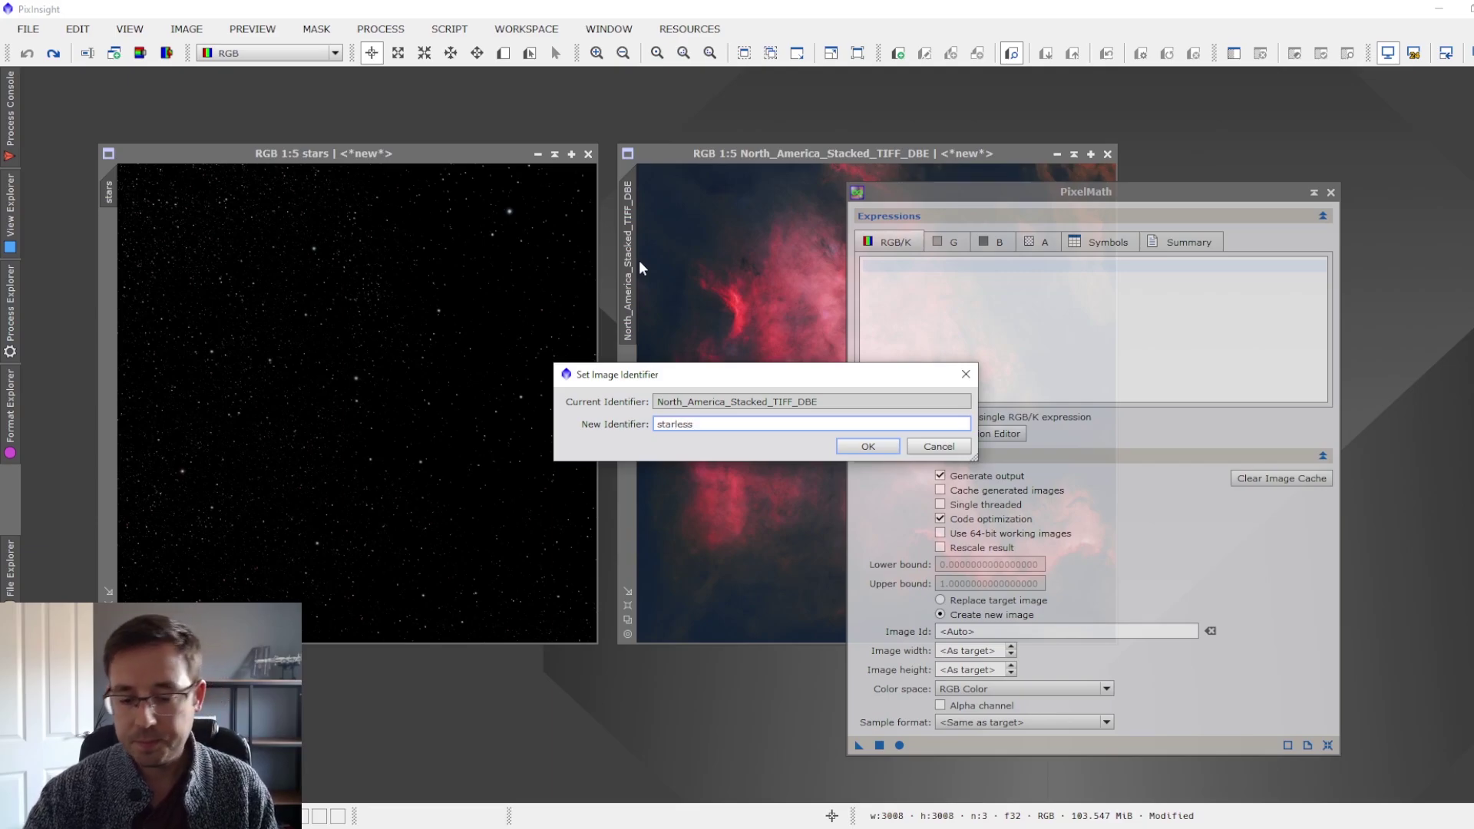
pyautogui.press('Return')
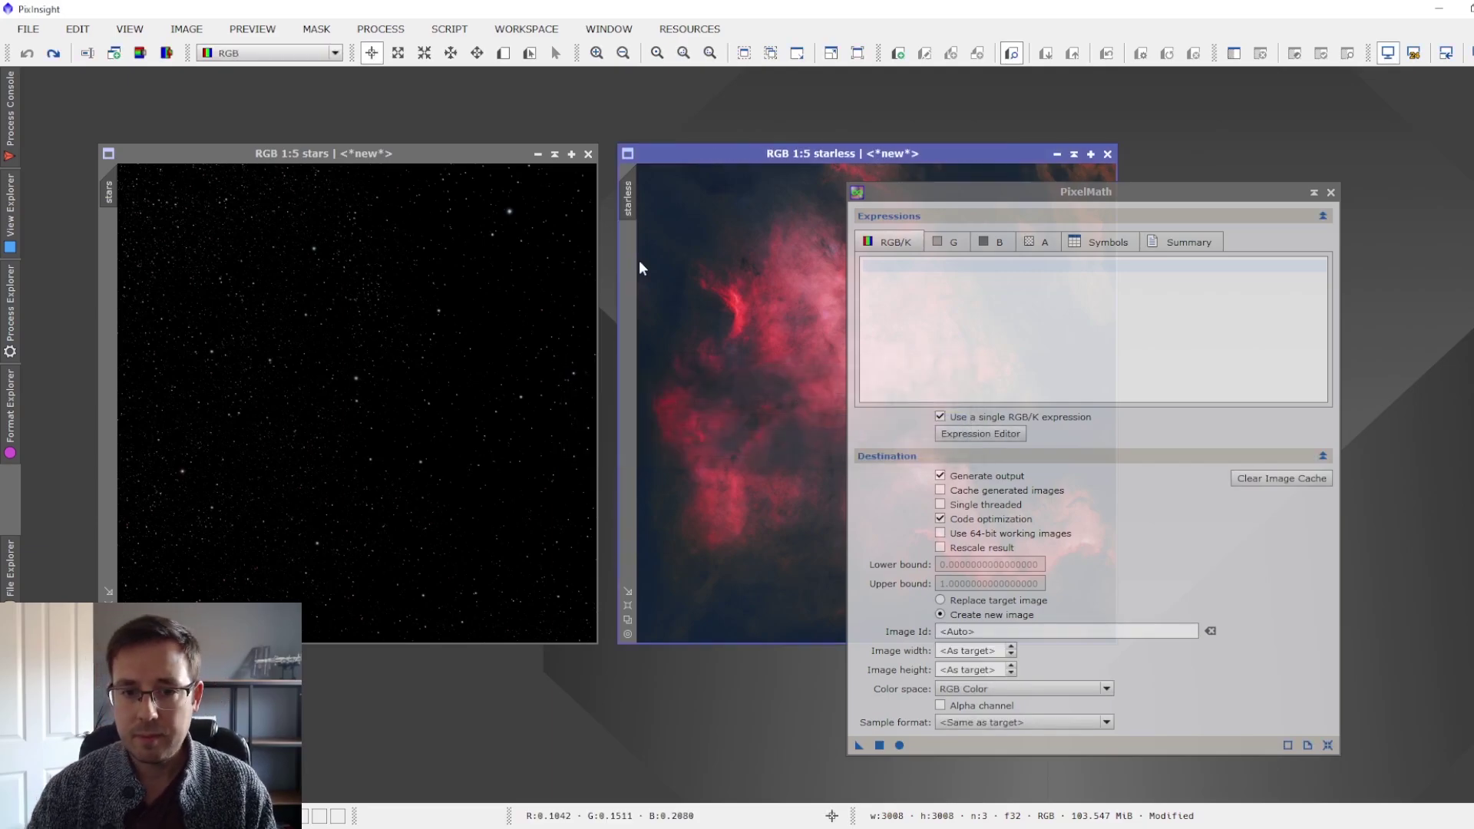
# Run PixelMath with the expression starless+stars to create a new combined image, and arrange the windows so the image is unobstructed
pyautogui.click(902, 265)
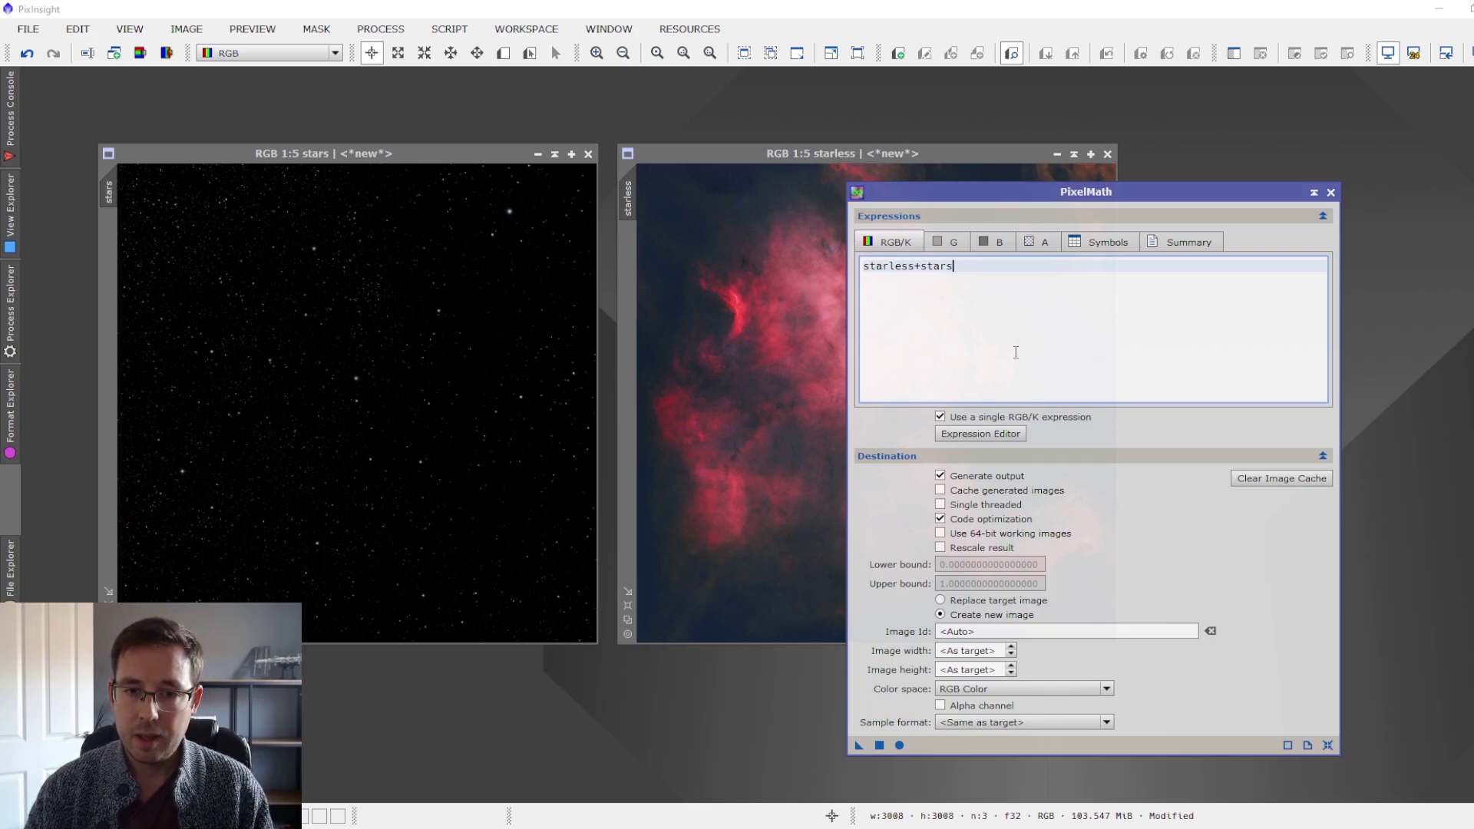
pyautogui.moveTo(1149, 194); pyautogui.dragTo(1206, 147)
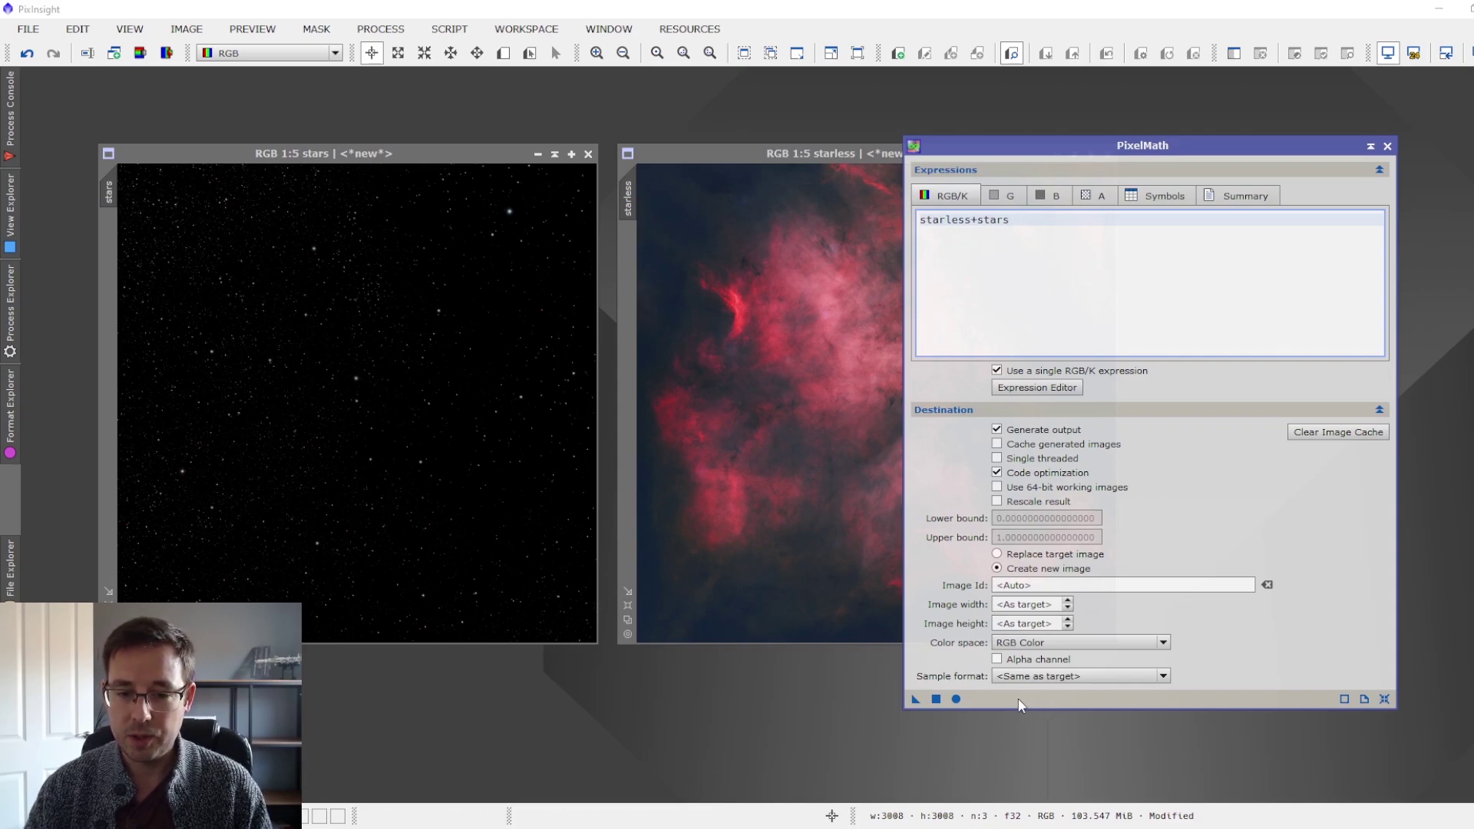
pyautogui.click(936, 699)
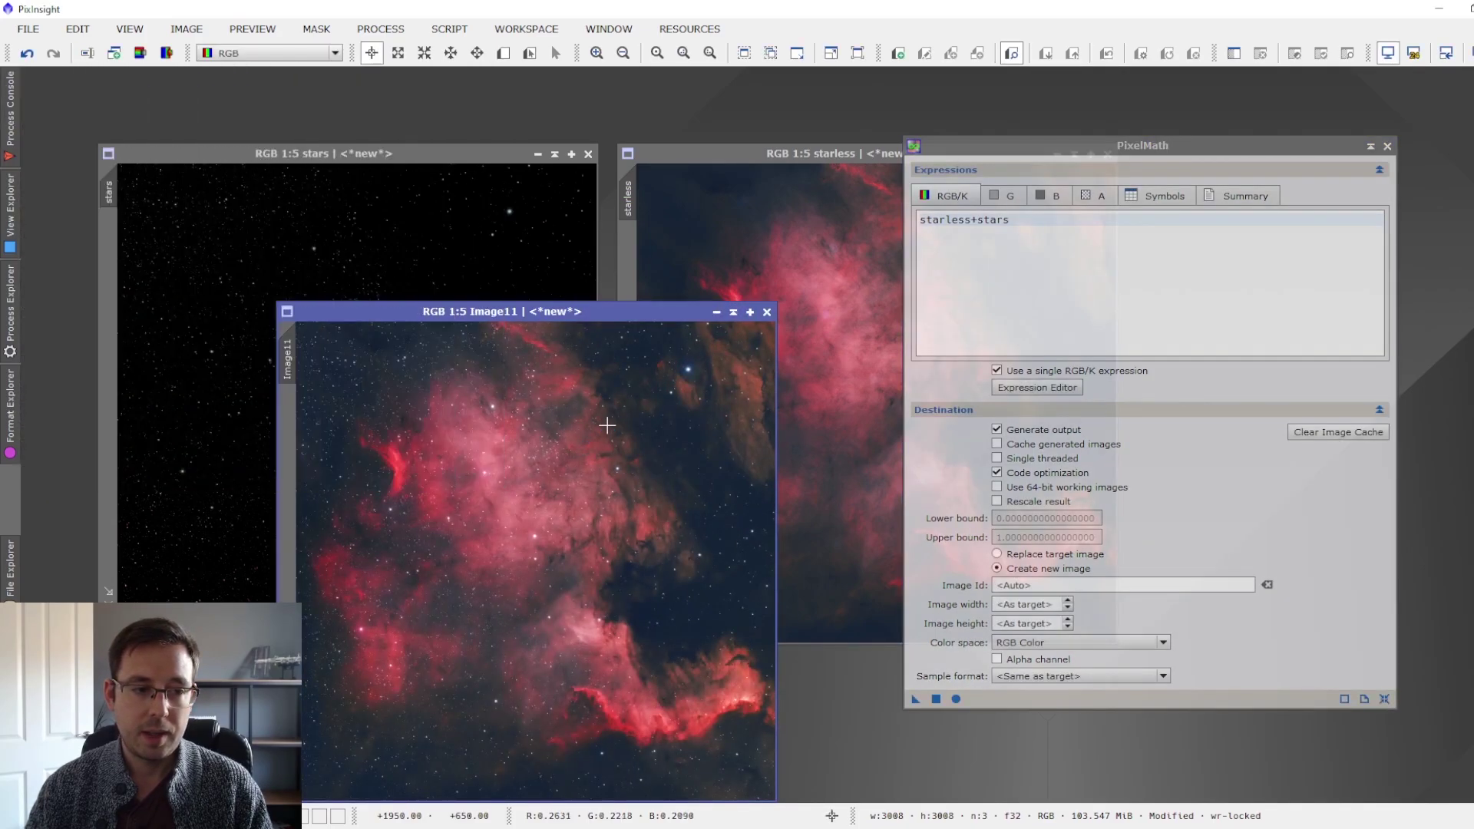
pyautogui.moveTo(624, 310); pyautogui.dragTo(665, 239)
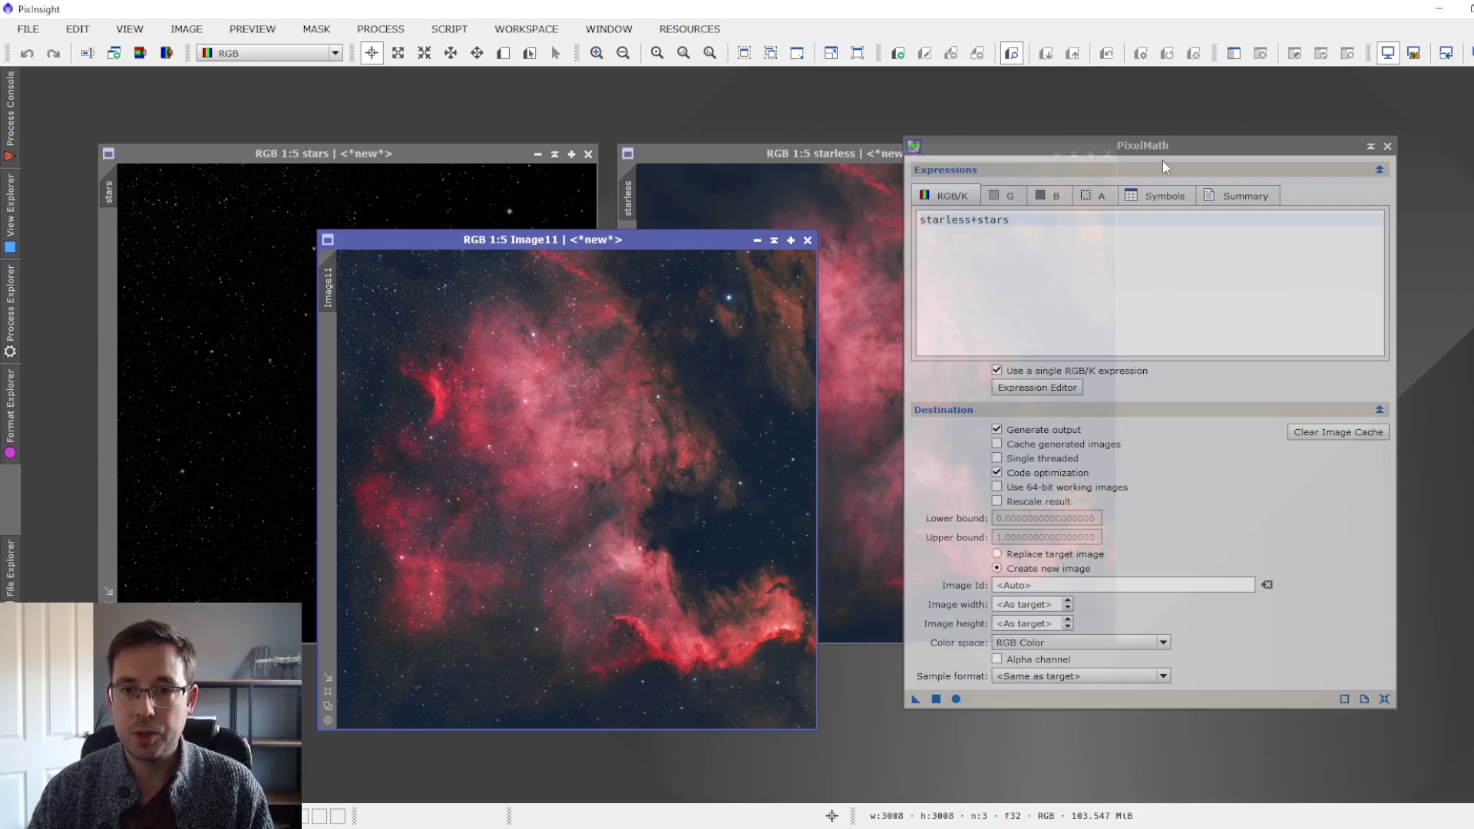
pyautogui.moveTo(1184, 143); pyautogui.dragTo(1272, 128)
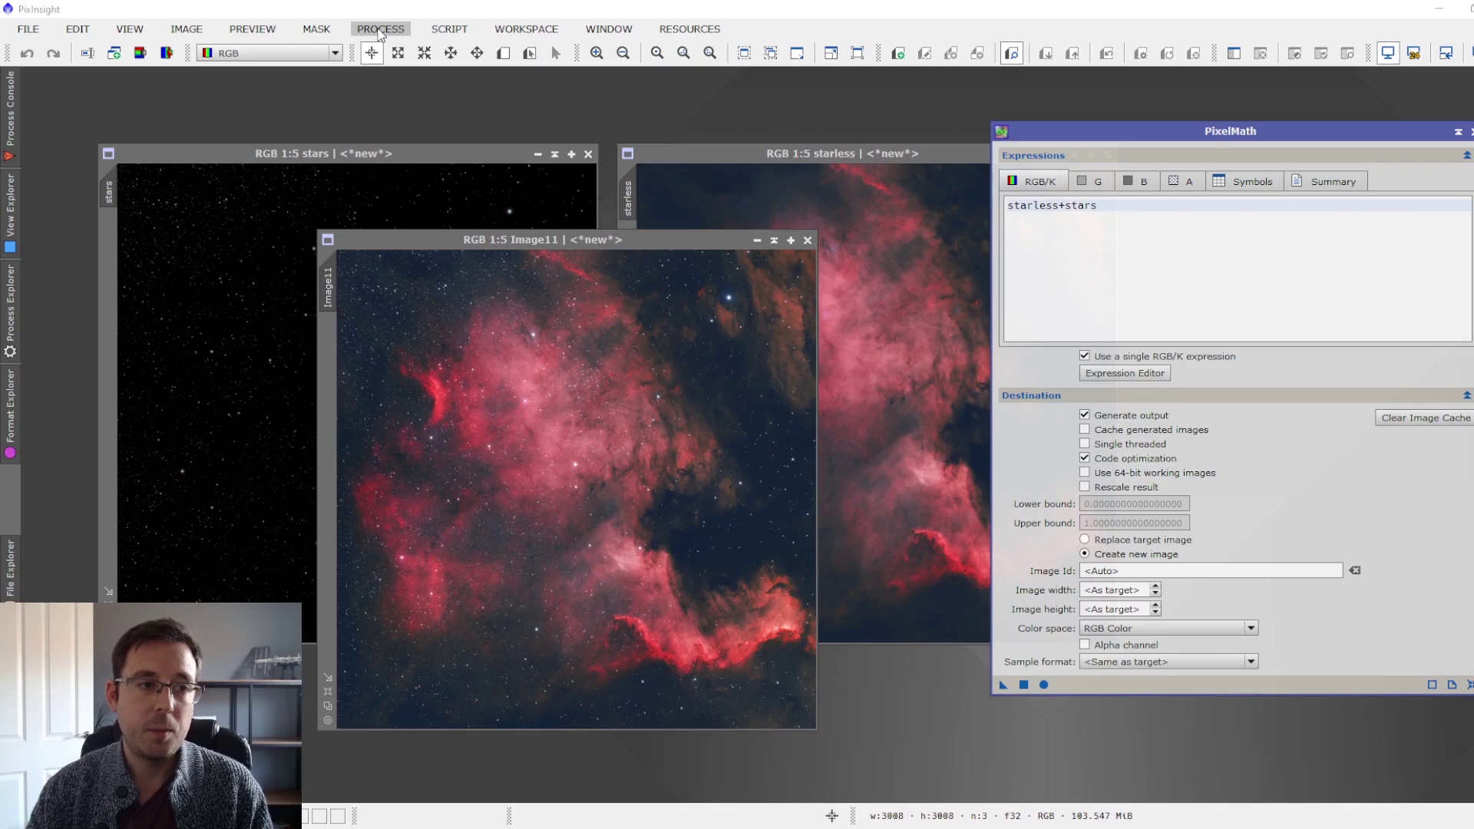
# Open MorphologicalTransformation and try an Erosion (Minimum) with amount 1.00 on the combined image to reduce its stars
pyautogui.click(379, 31)
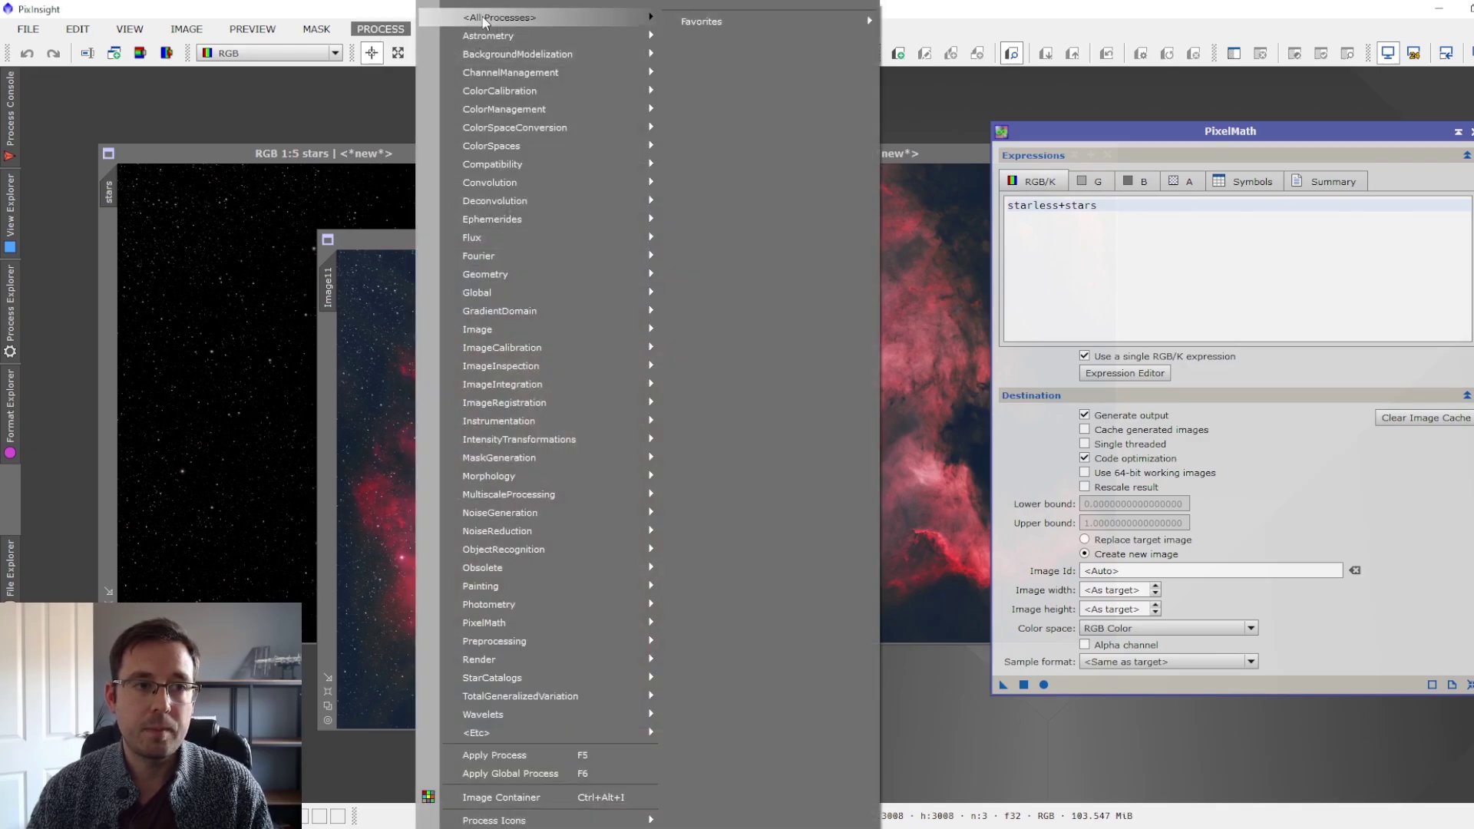
pyautogui.moveTo(504, 21)
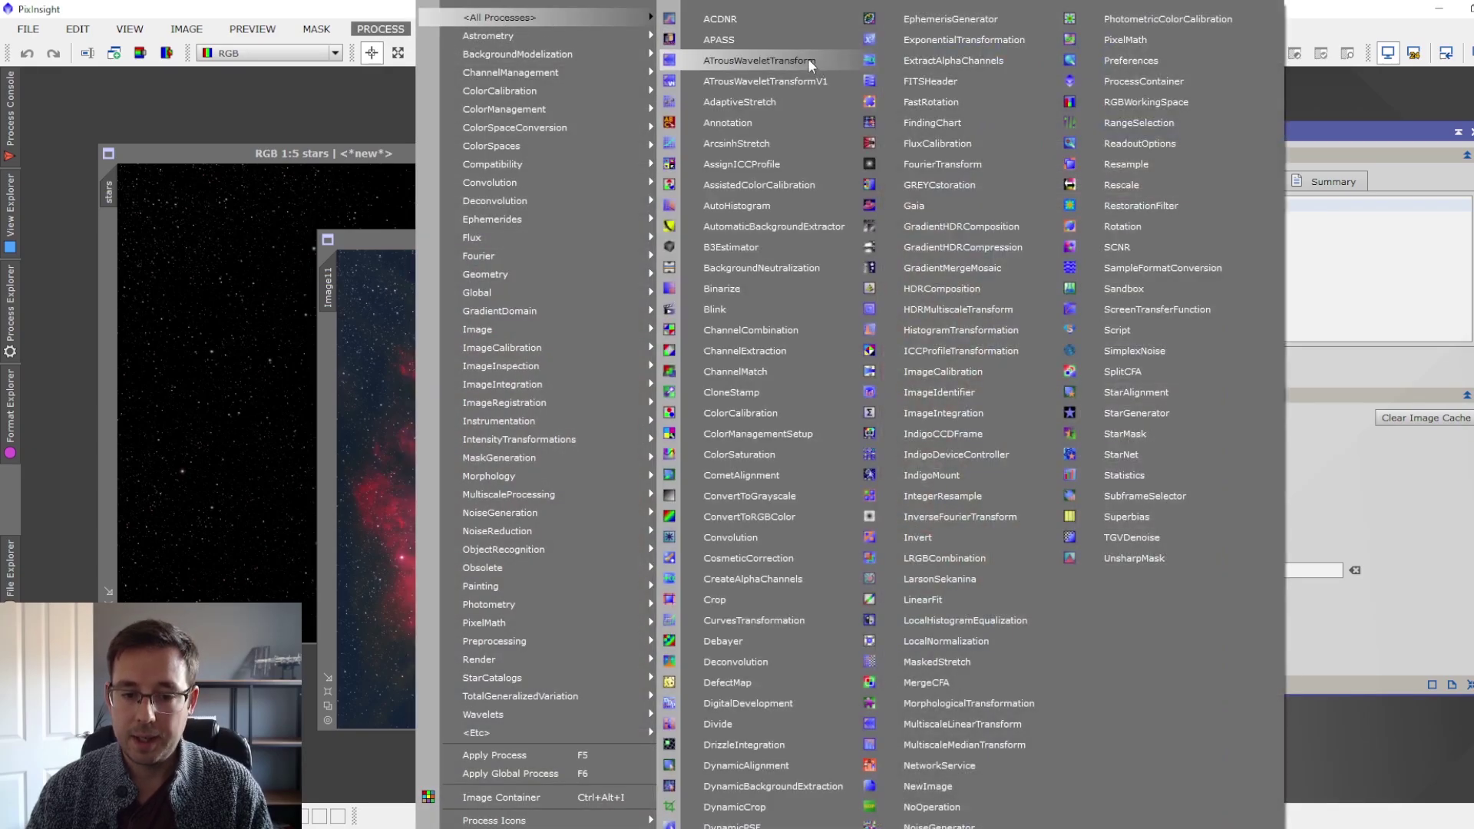
pyautogui.click(998, 702)
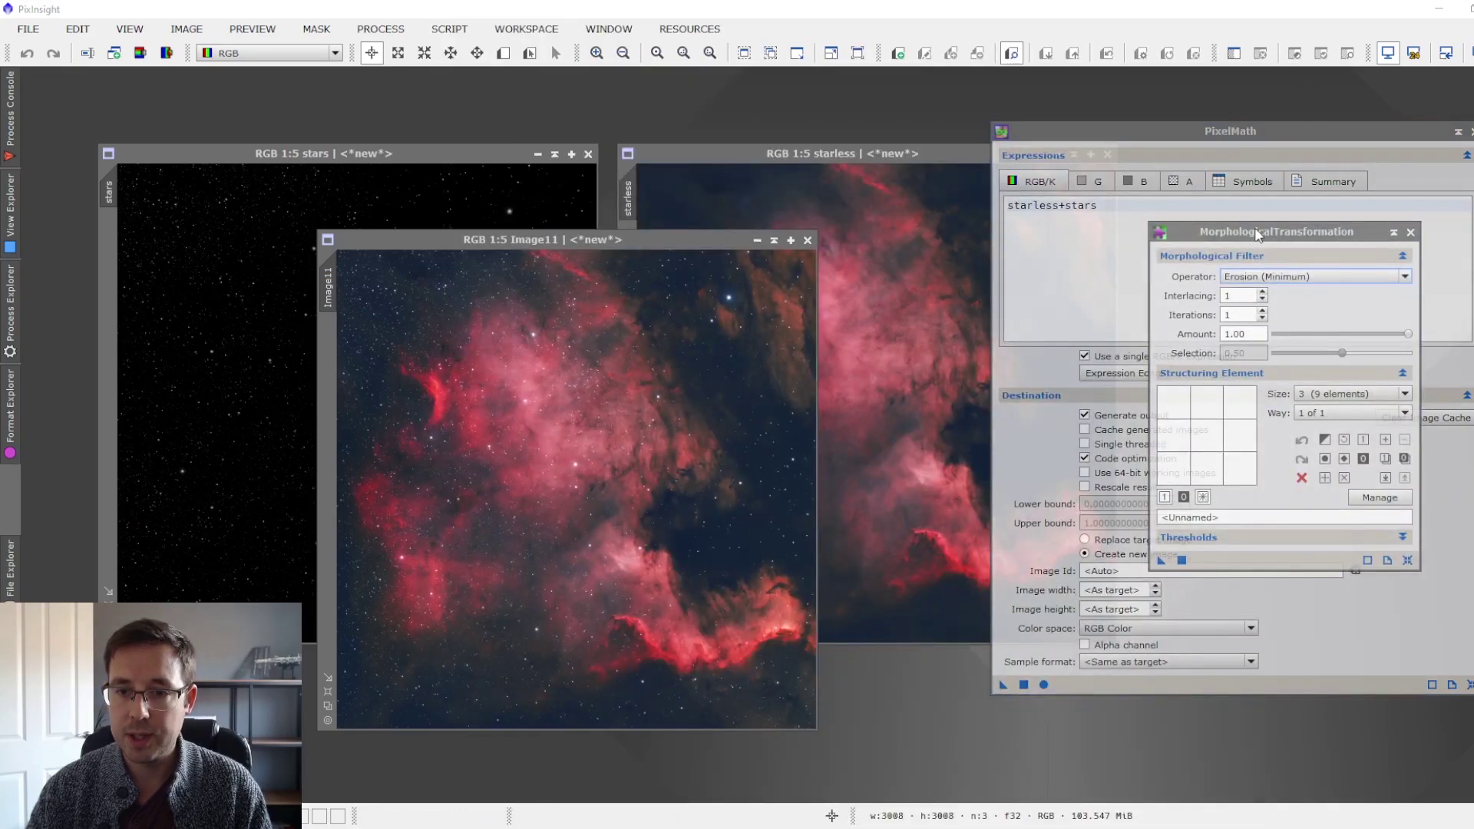
pyautogui.moveTo(1259, 235); pyautogui.dragTo(1147, 272)
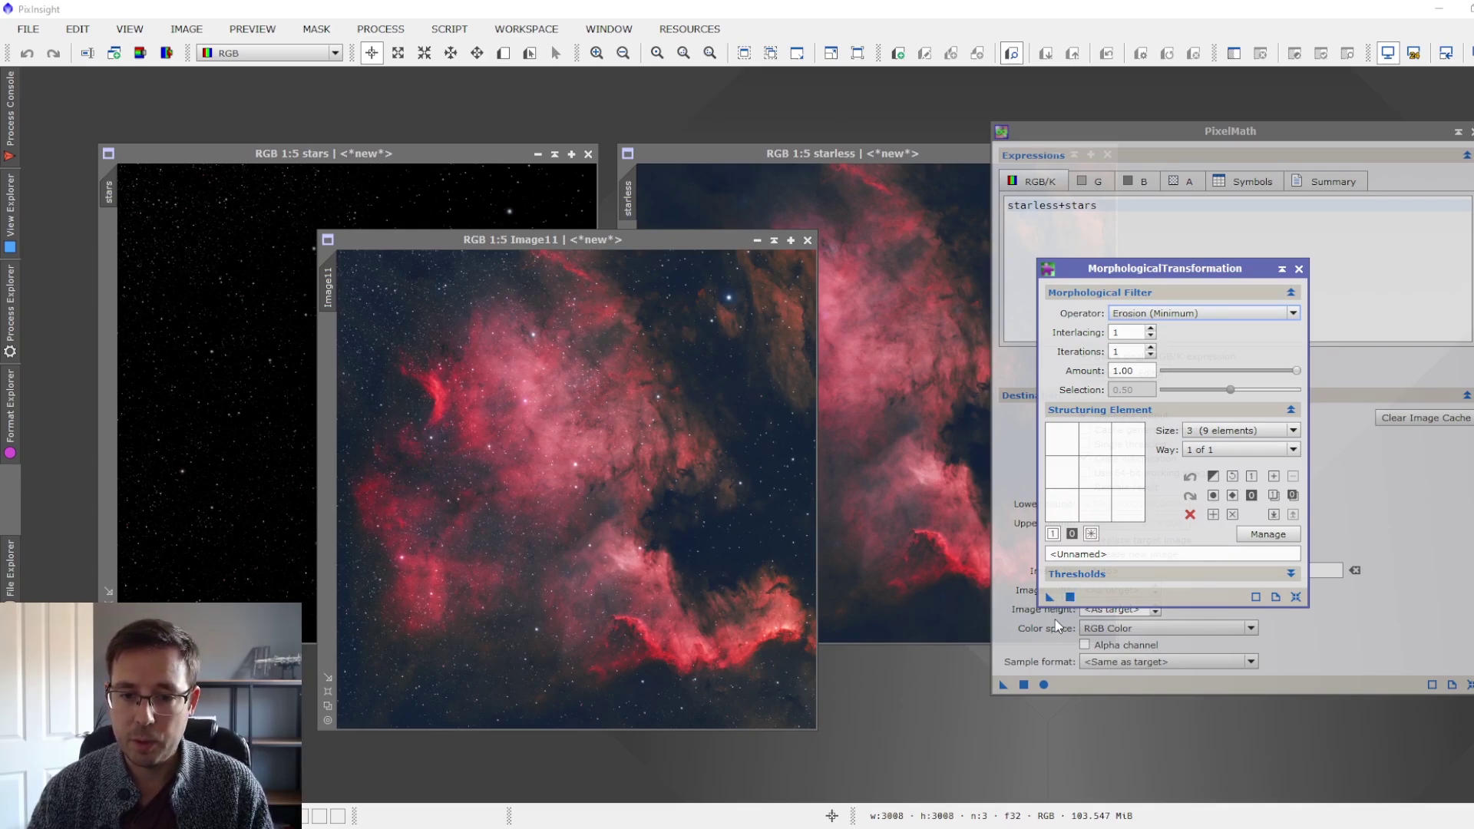
pyautogui.moveTo(1050, 598); pyautogui.dragTo(744, 547)
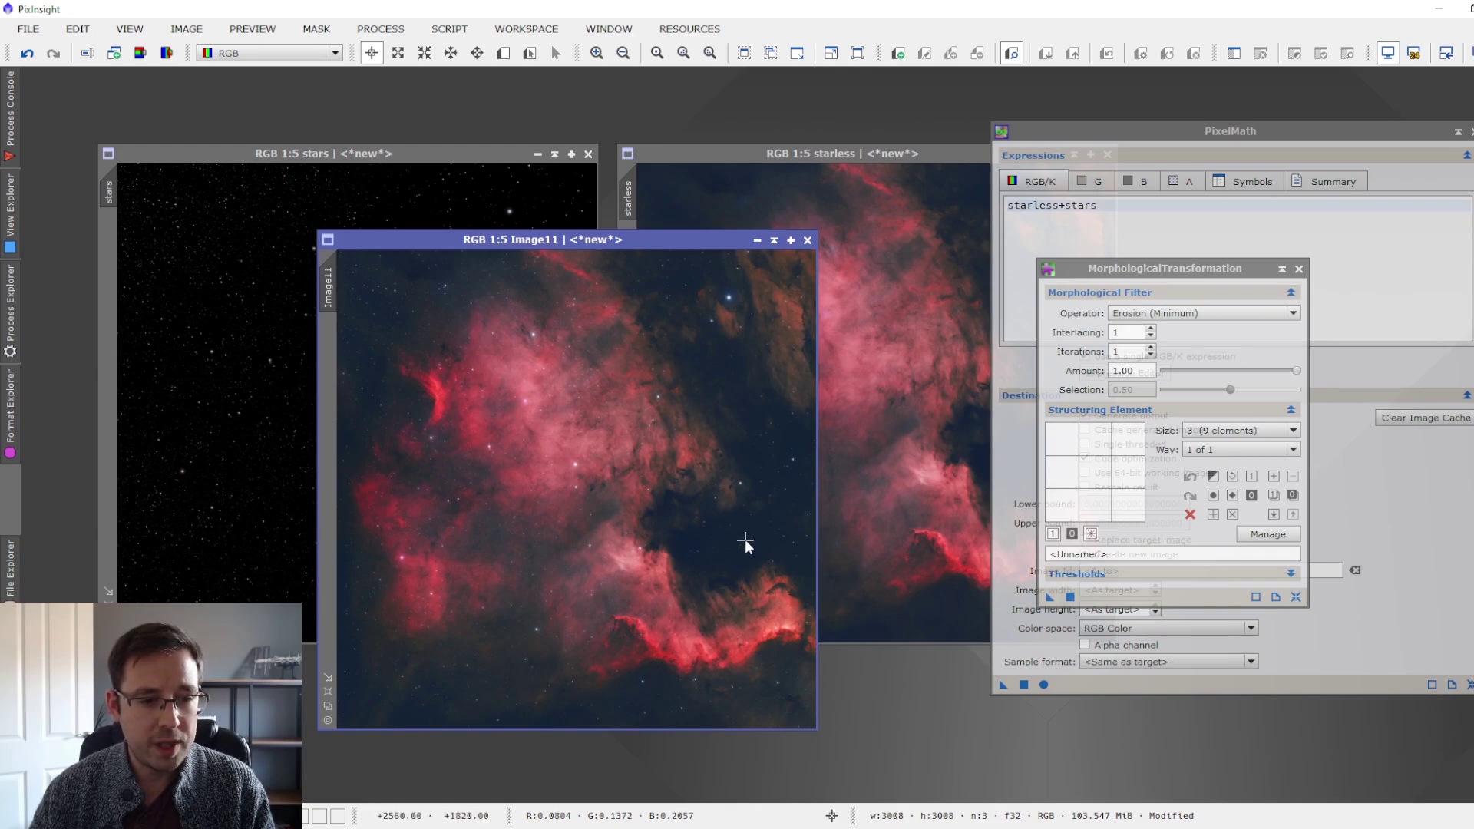
# Undo the full-strength erosion, reapply it to the combined image with amount 0.80, and close MorphologicalTransformation
pyautogui.hotkey('ctrl', 'z')
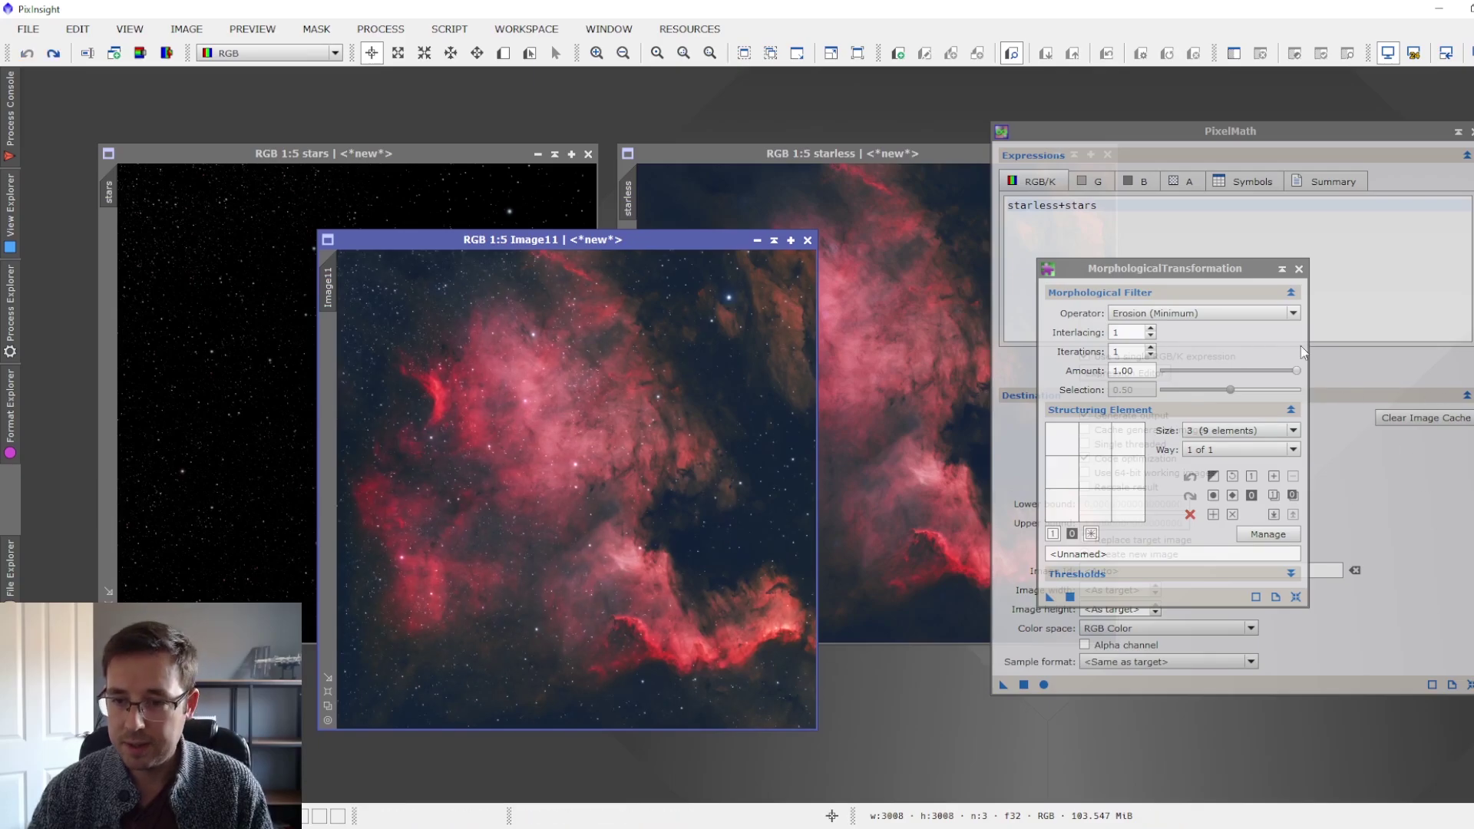
pyautogui.moveTo(1297, 371); pyautogui.dragTo(1275, 376)
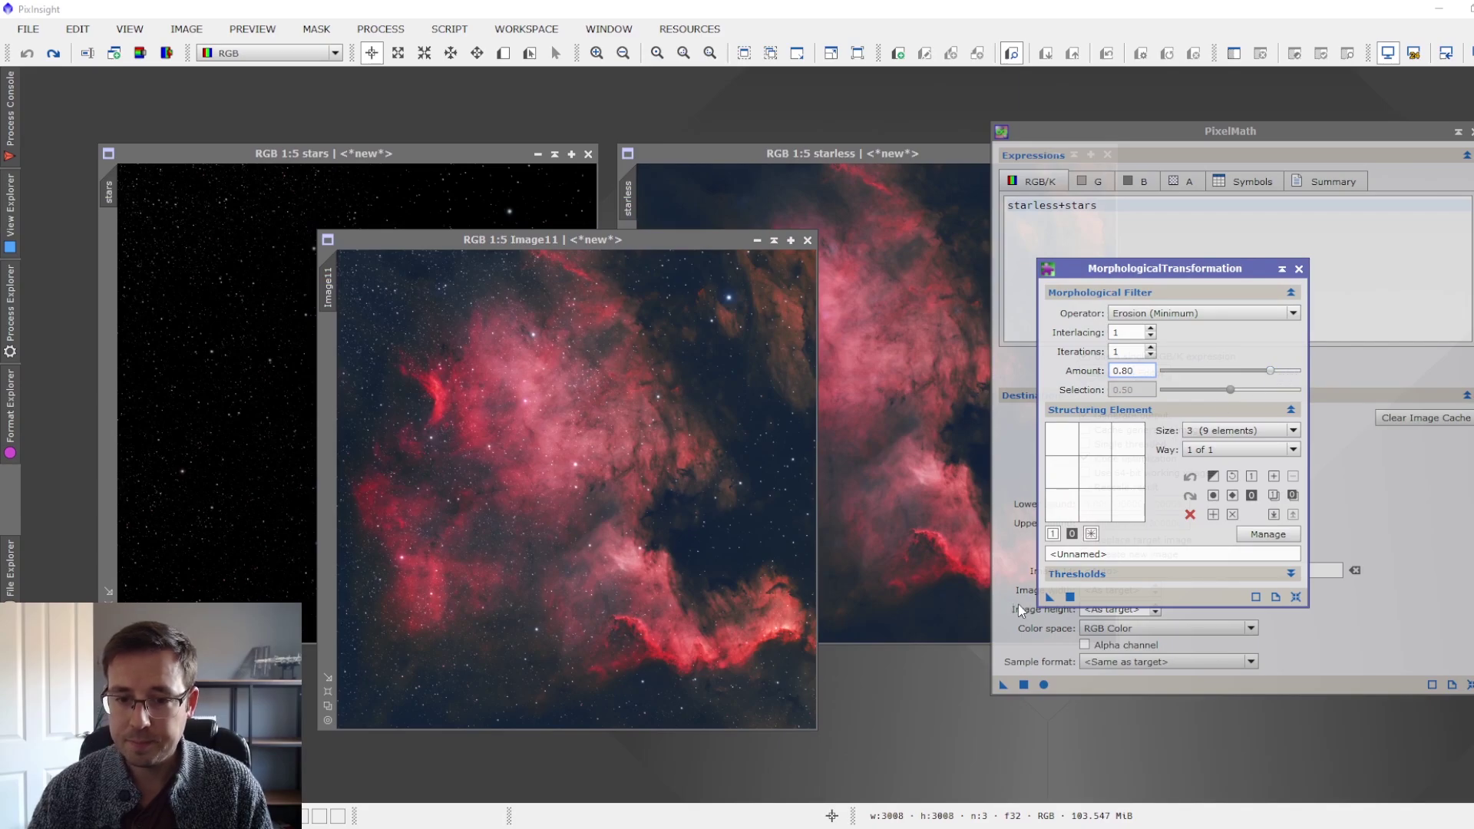
pyautogui.click(701, 535)
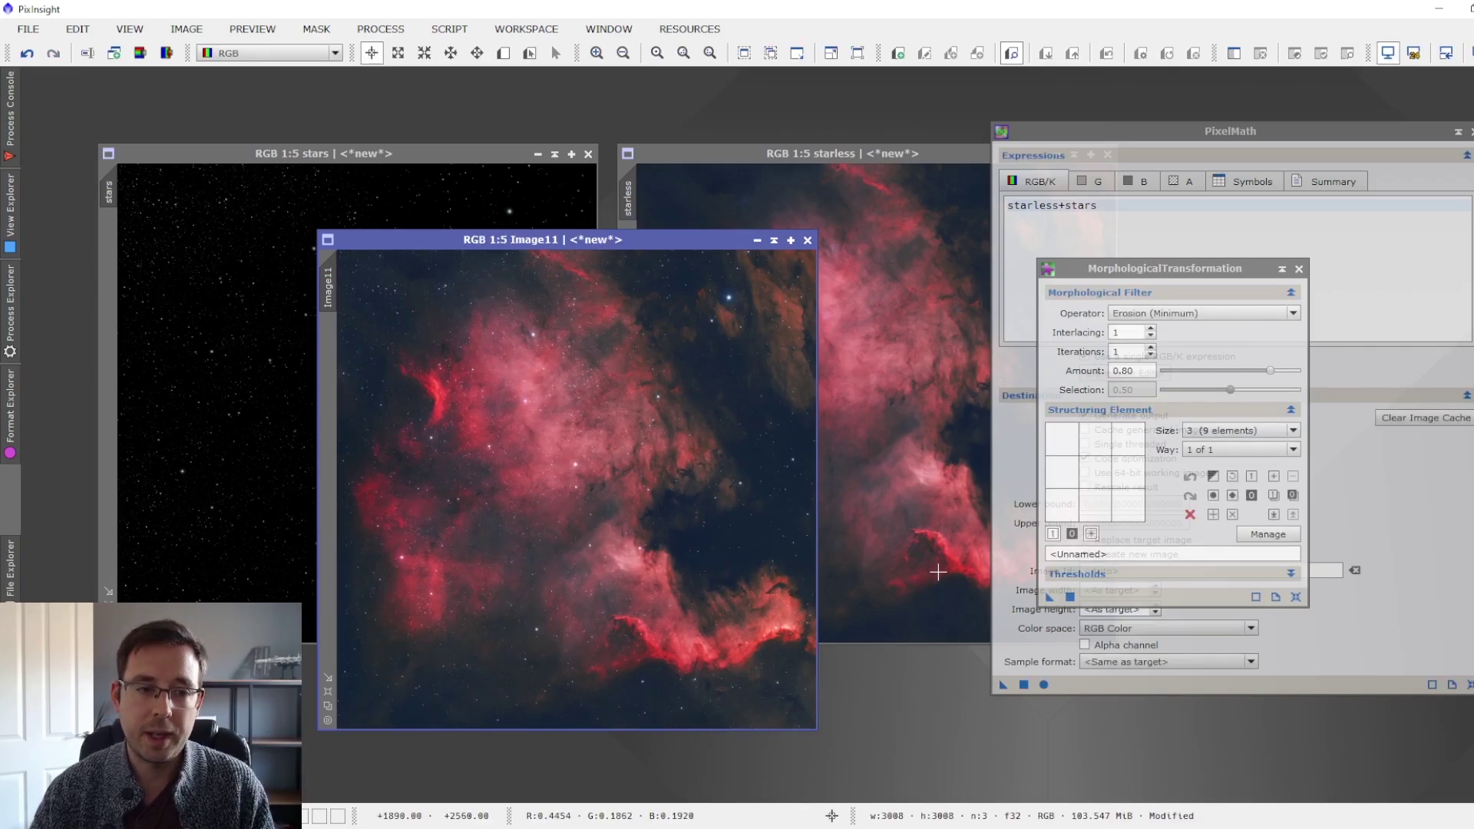
pyautogui.click(1298, 269)
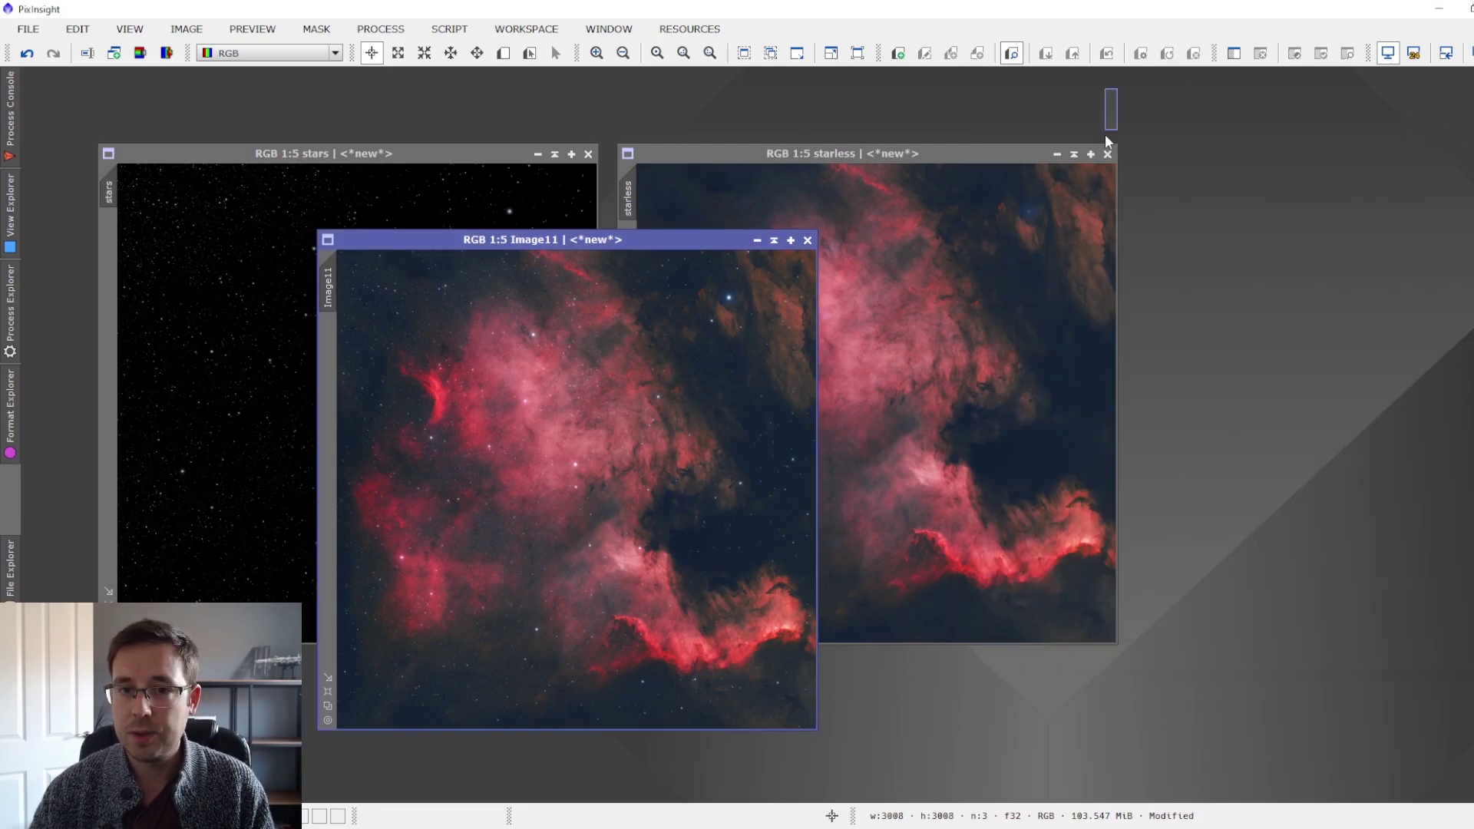
# Close the starless and stars images without saving, and move the combined image to the middle of the workspace
pyautogui.click(1108, 154)
pyautogui.click(748, 467)
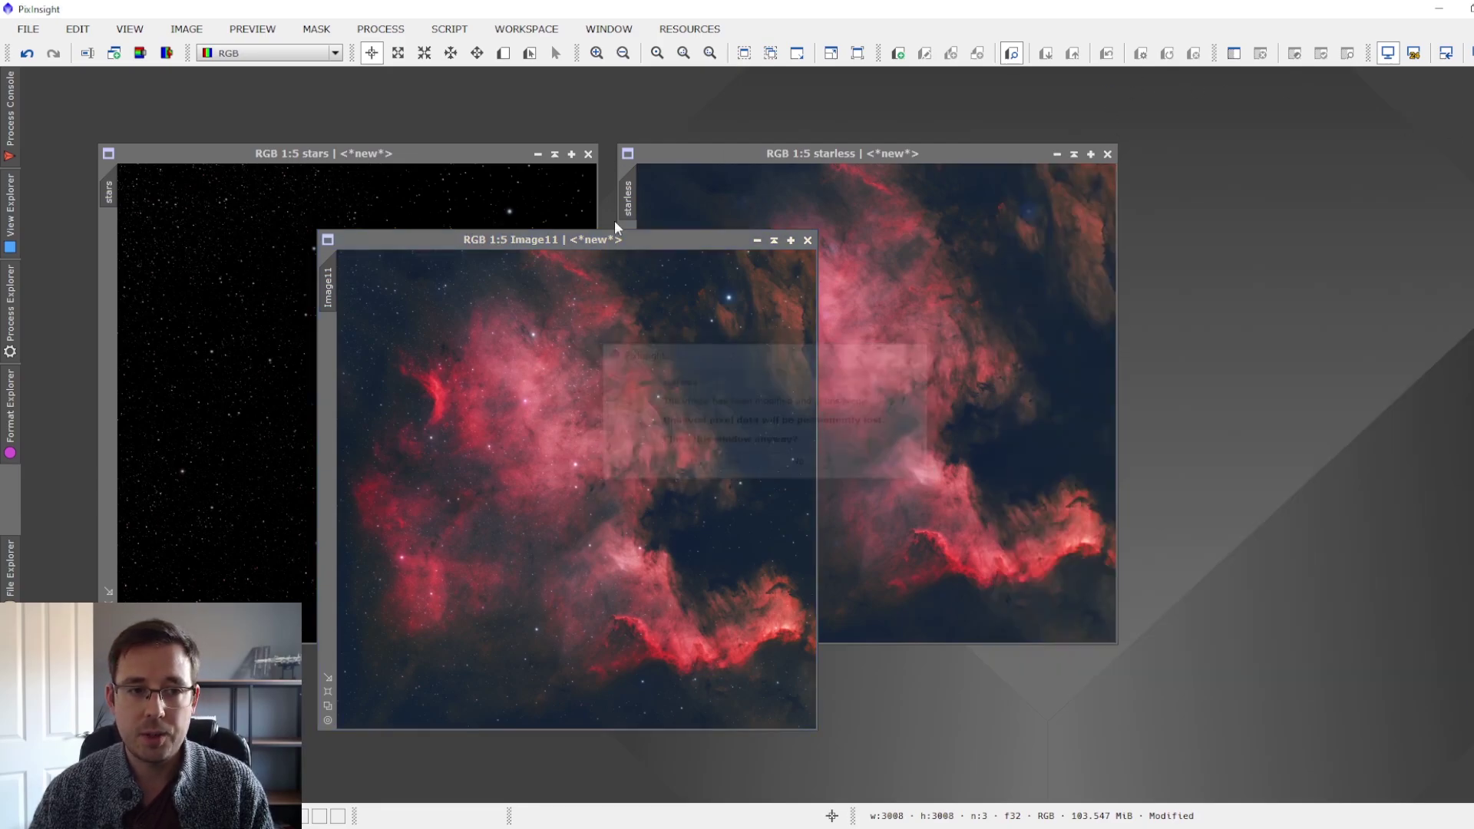
pyautogui.click(588, 154)
pyautogui.click(728, 464)
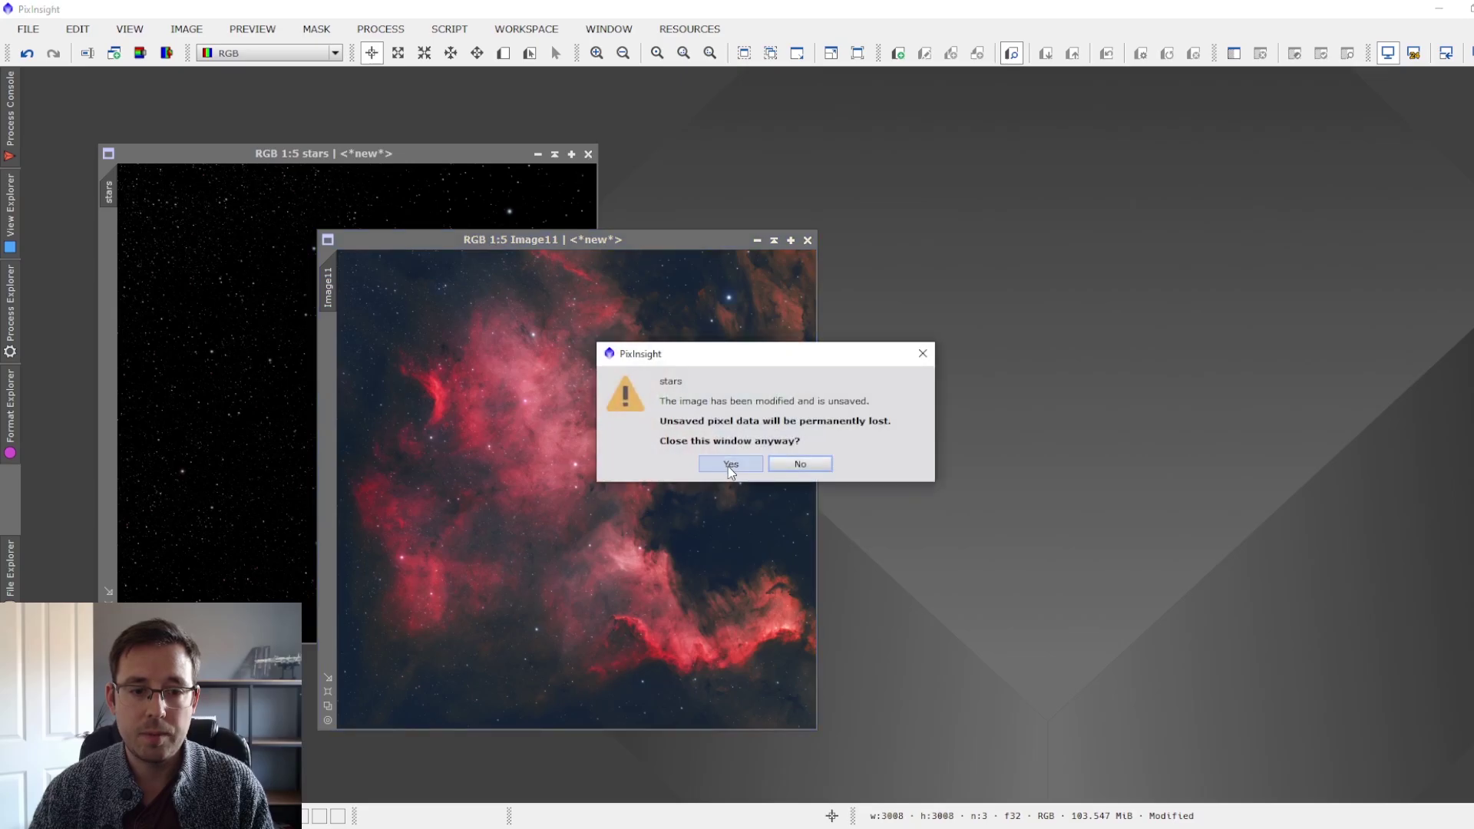
pyautogui.moveTo(646, 238); pyautogui.dragTo(817, 183)
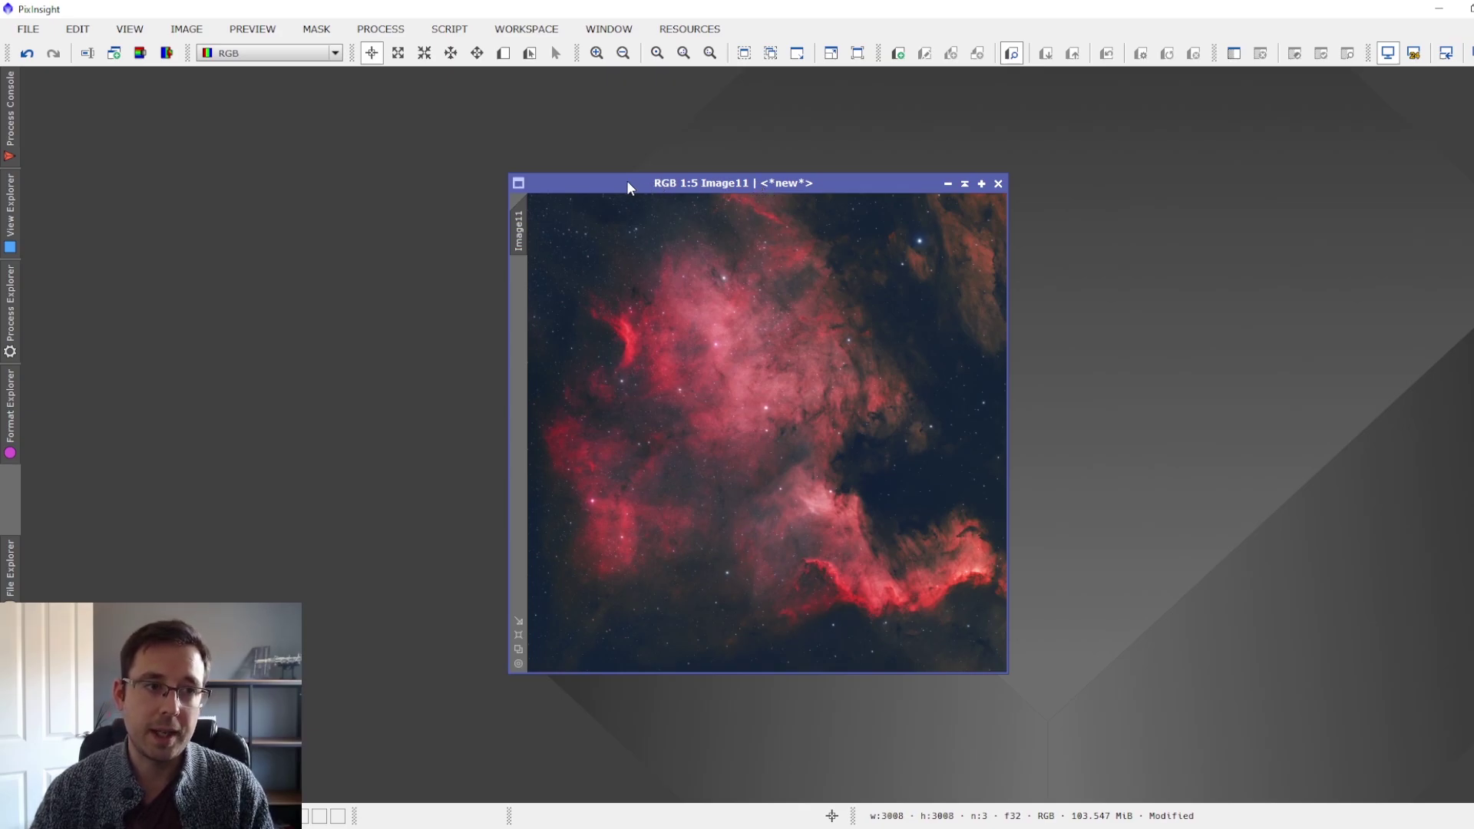
# Open UnsharpMask and try it on the combined image with StdDev 2.00, amount 0.80 and target Lightness (CIE L*)
pyautogui.click(381, 29)
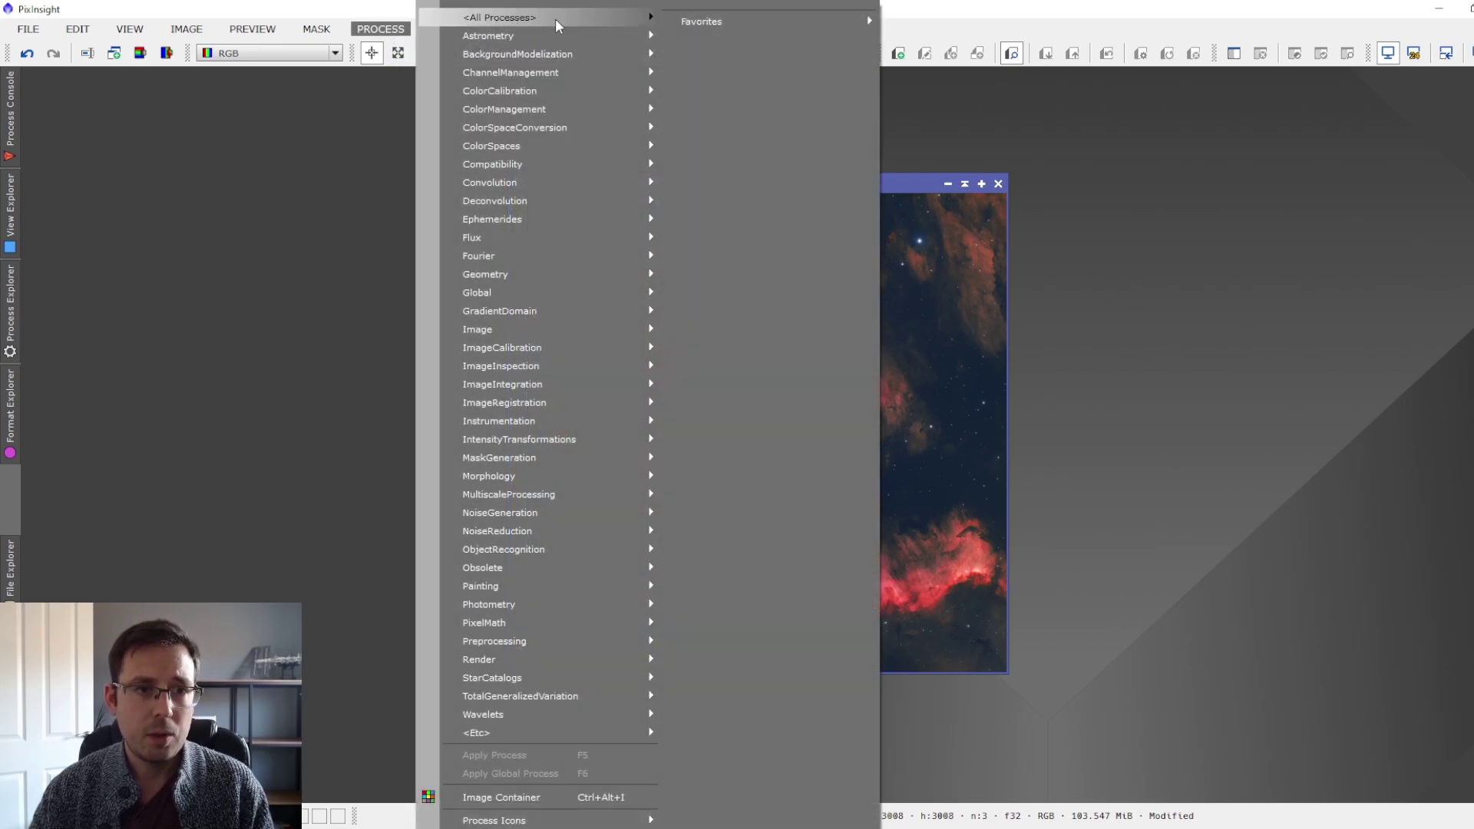
pyautogui.moveTo(555, 23)
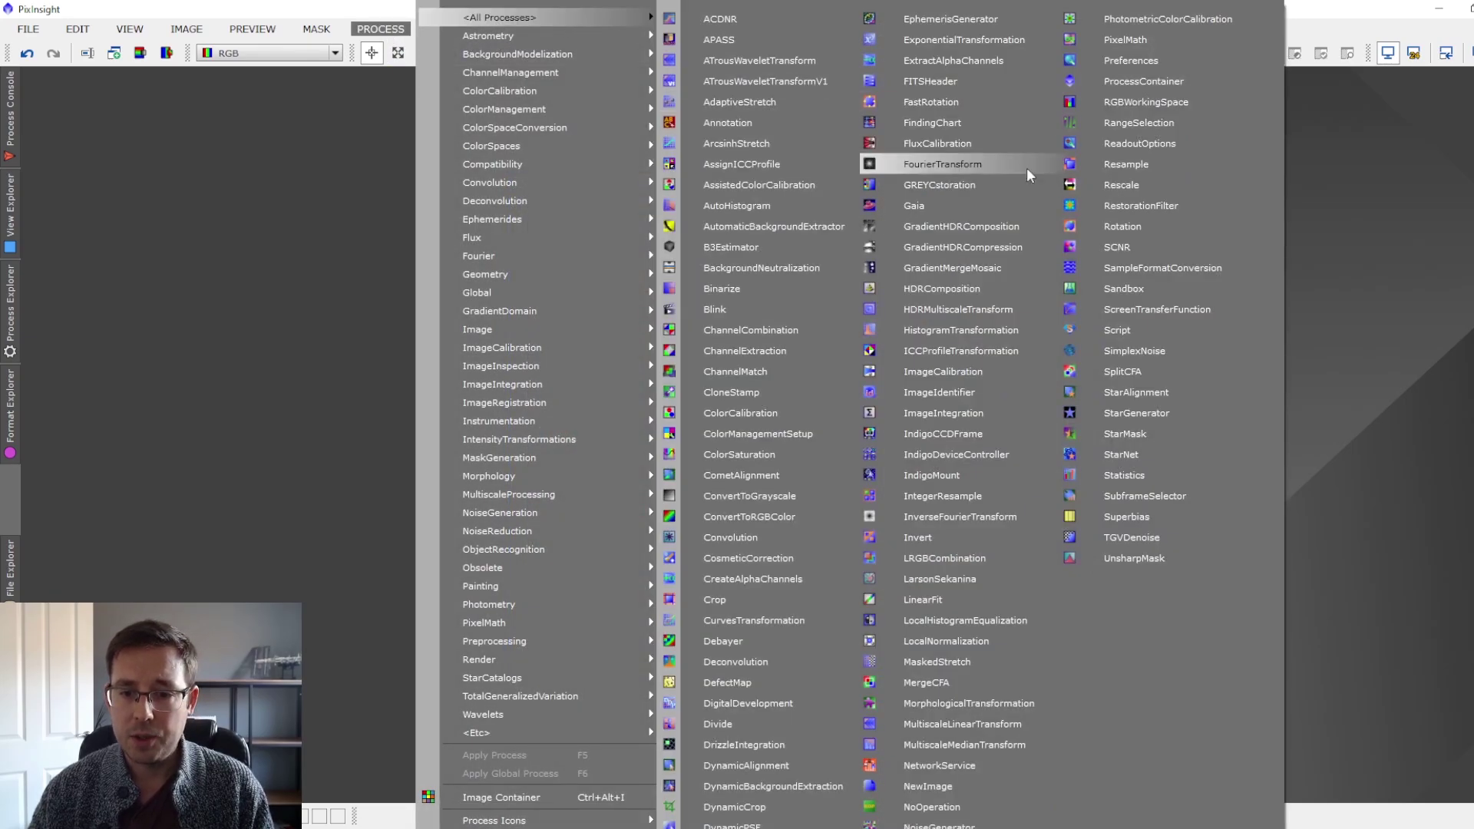
pyautogui.click(1194, 560)
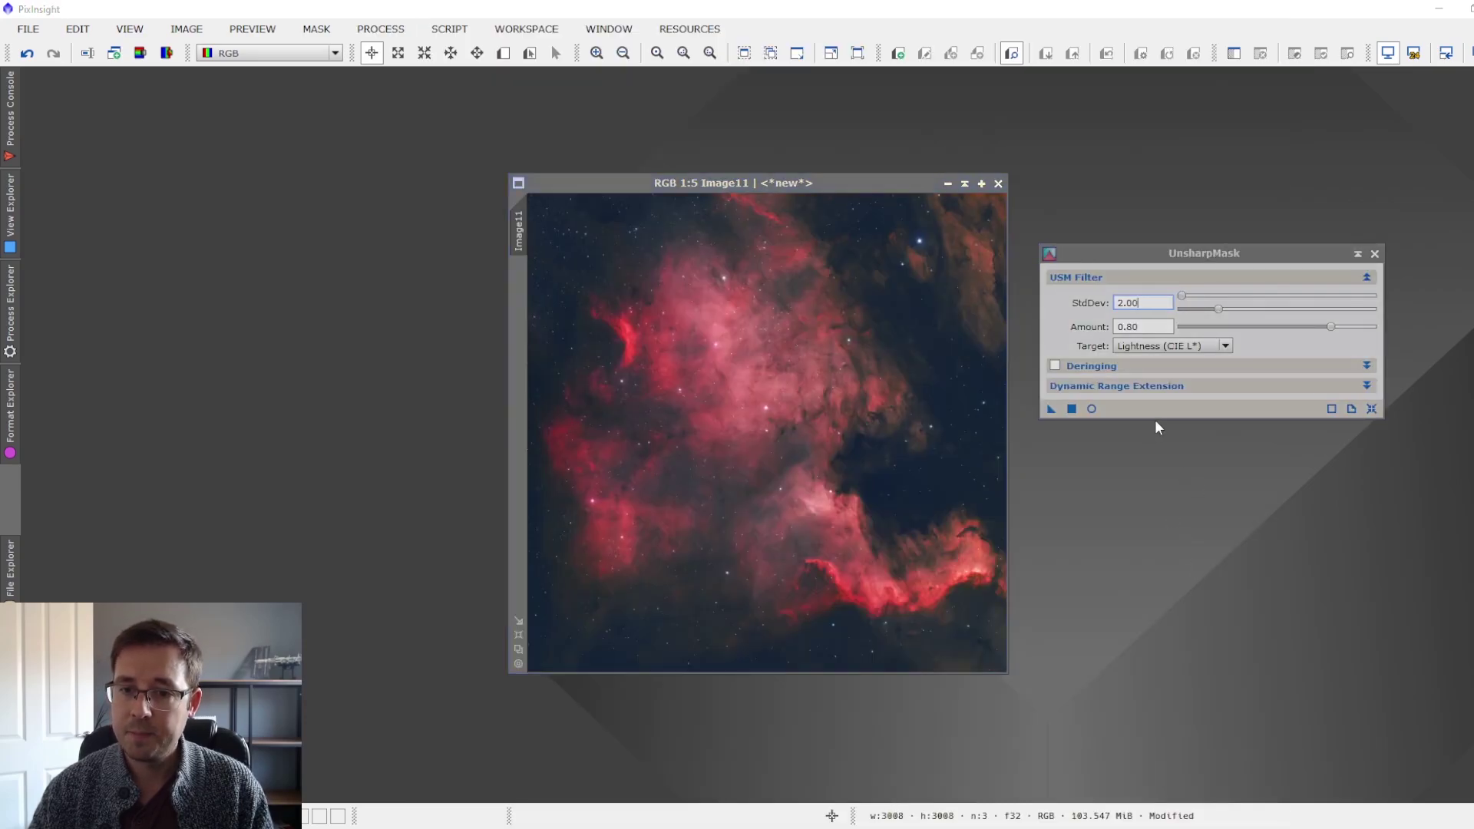
pyautogui.click(1195, 408)
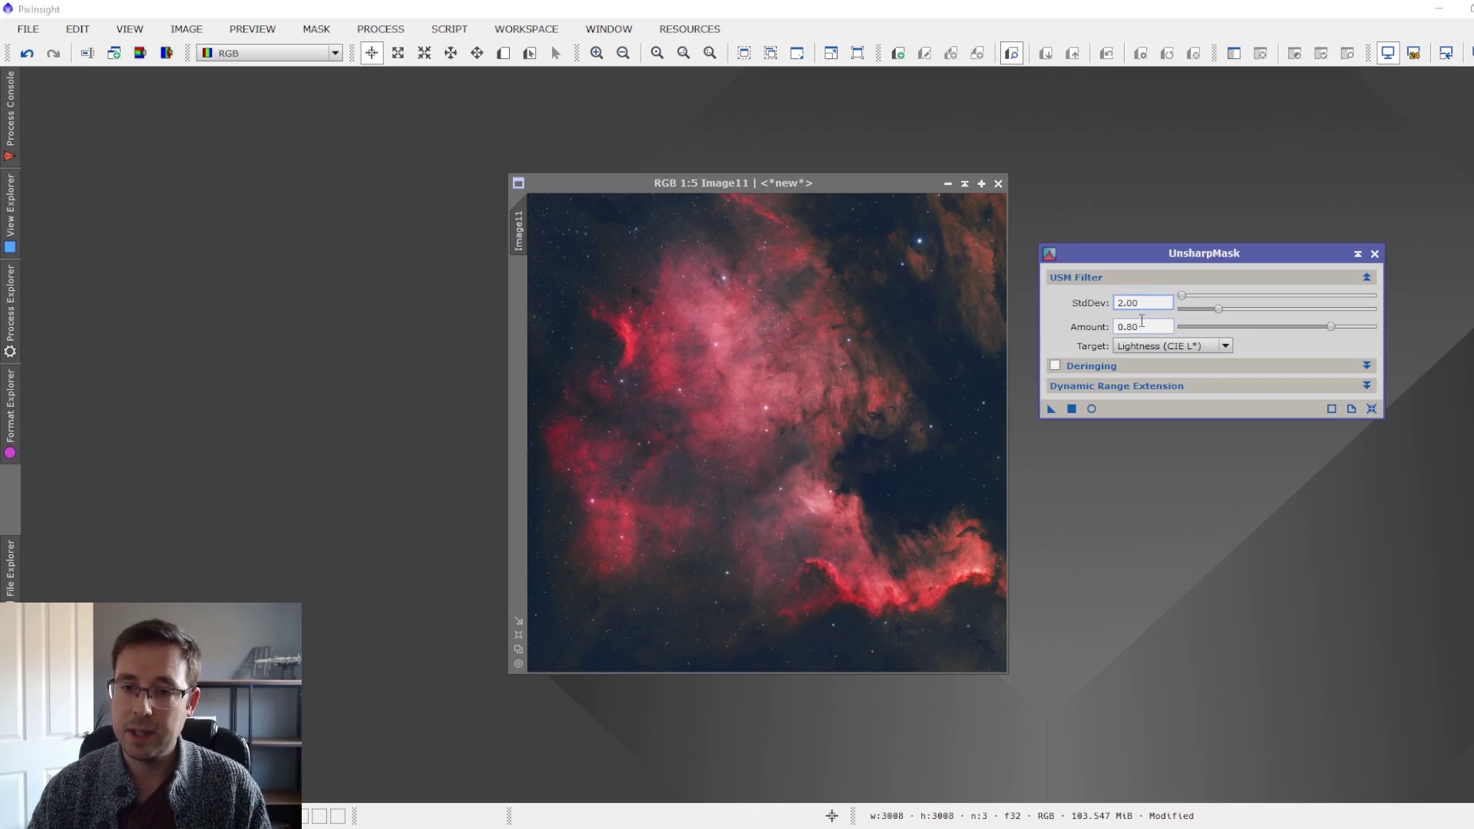
pyautogui.click(1049, 408)
pyautogui.moveTo(1049, 409); pyautogui.dragTo(900, 493)
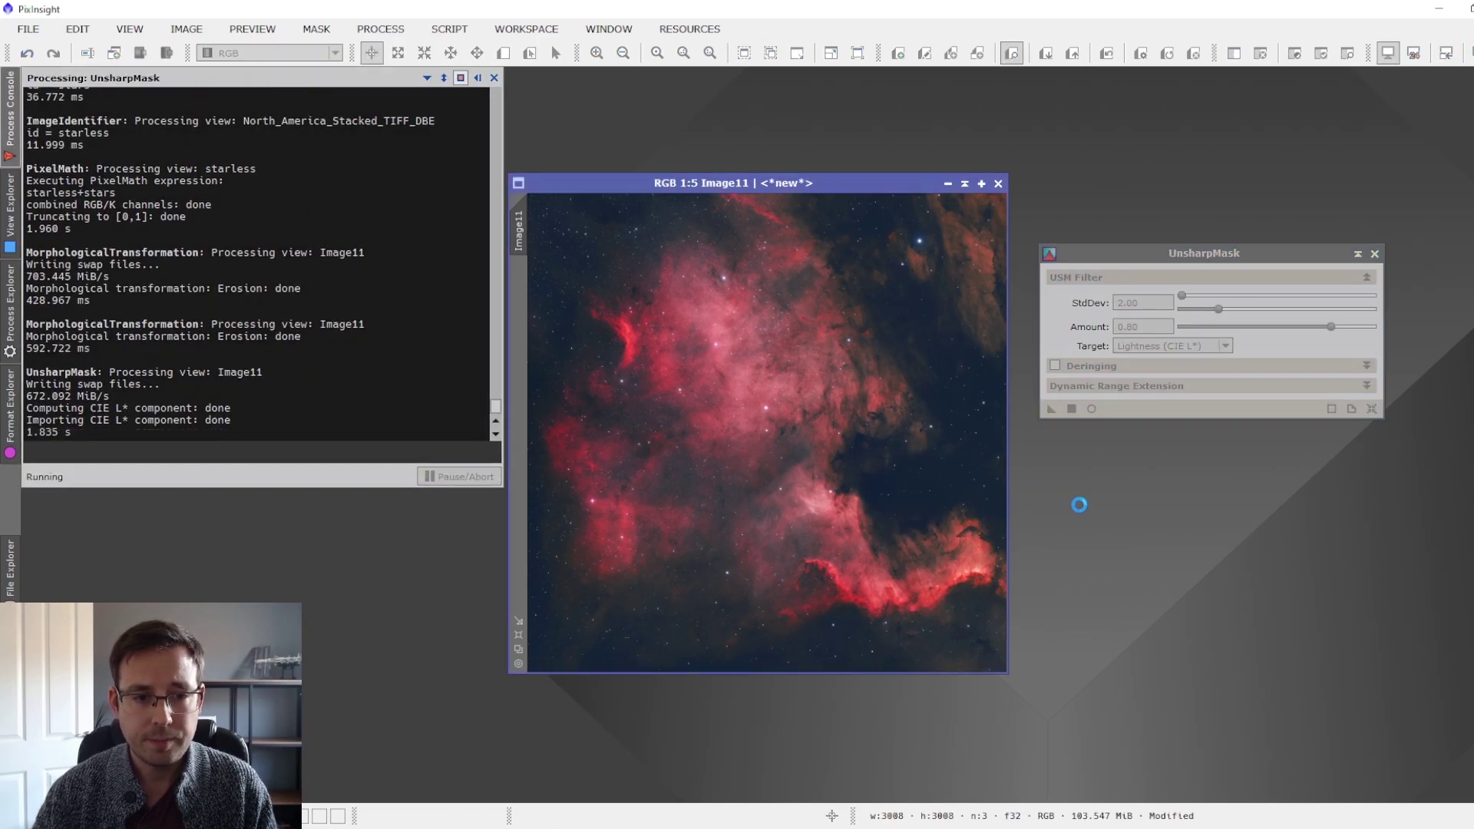
pyautogui.scroll(1, 674, 305)
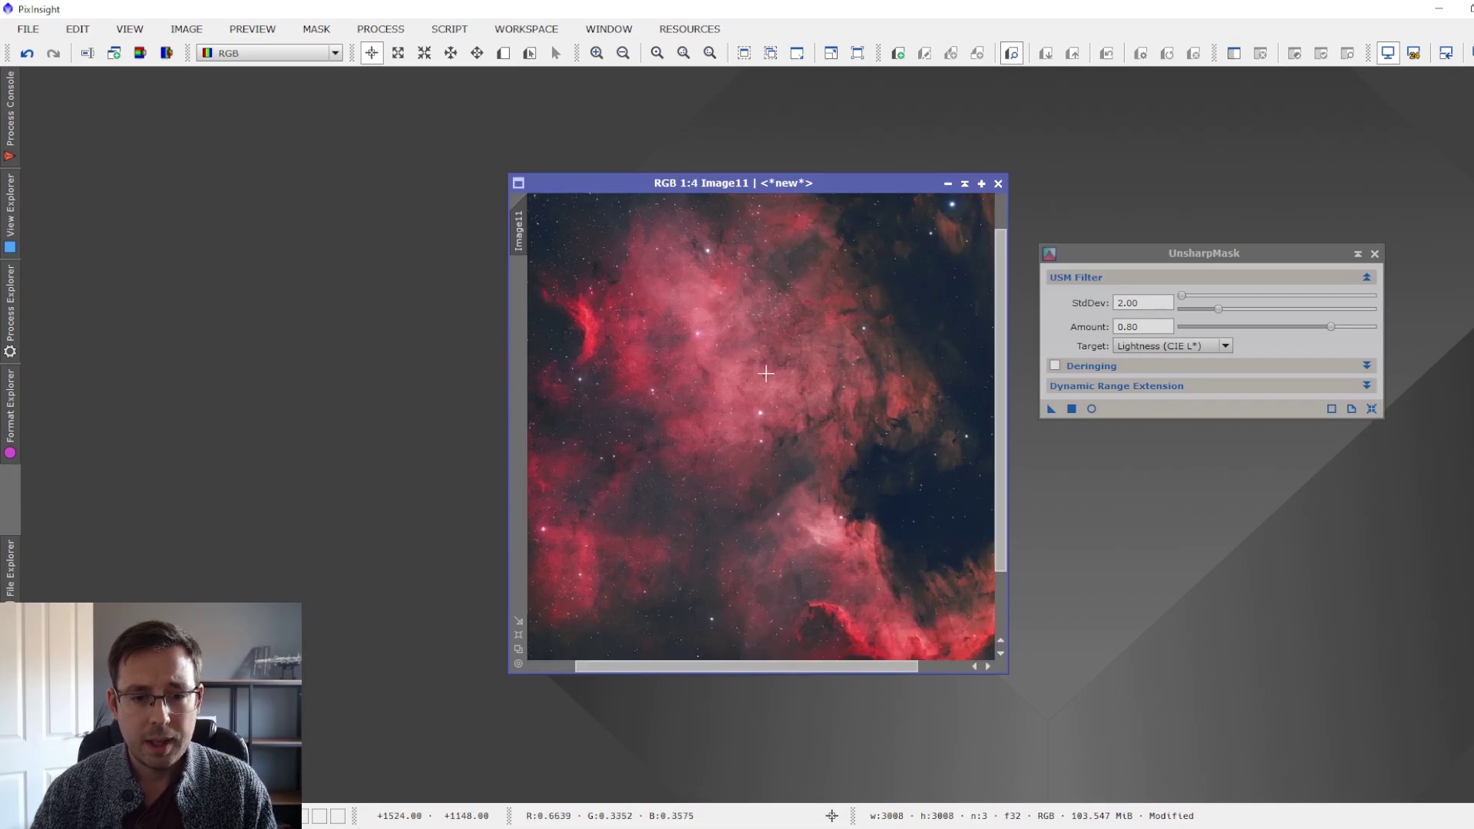
pyautogui.scroll(-1, 790, 412)
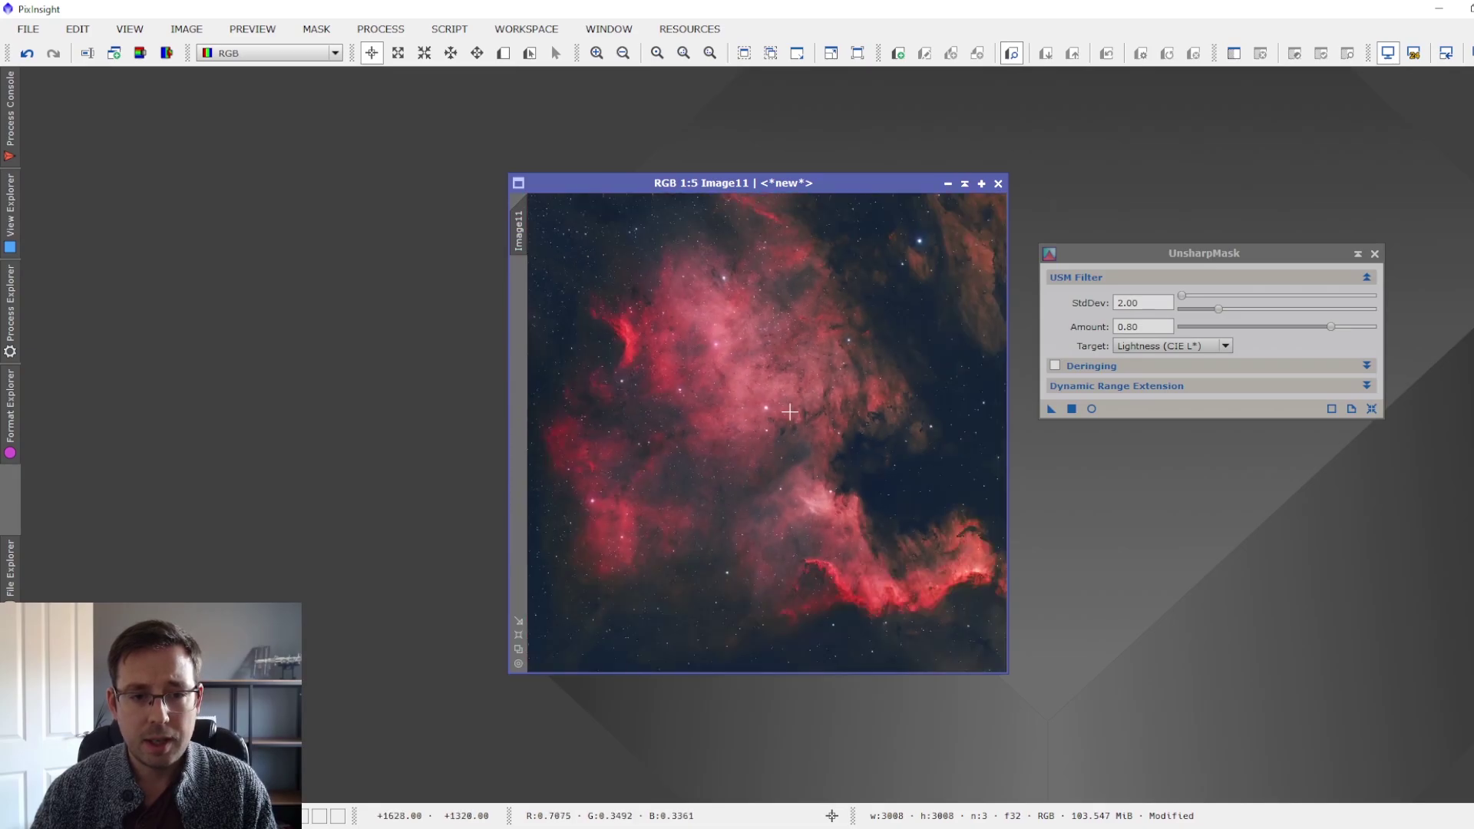
# Undo the first sharpening, reapply UnsharpMask to the combined image with amount 0.60, and compare it with the unsharpened version
pyautogui.click(29, 55)
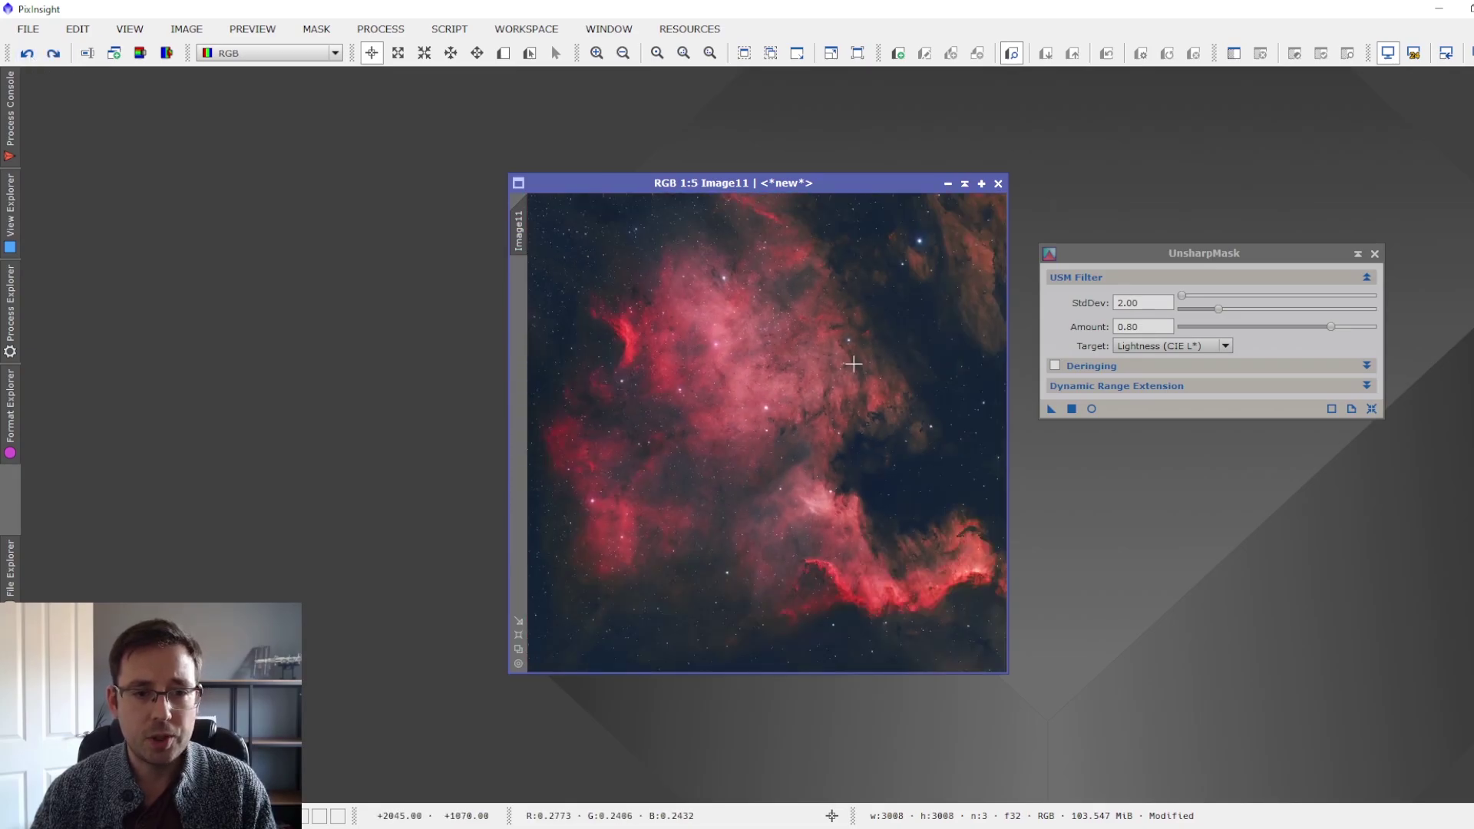
pyautogui.moveTo(1331, 328); pyautogui.dragTo(1289, 332)
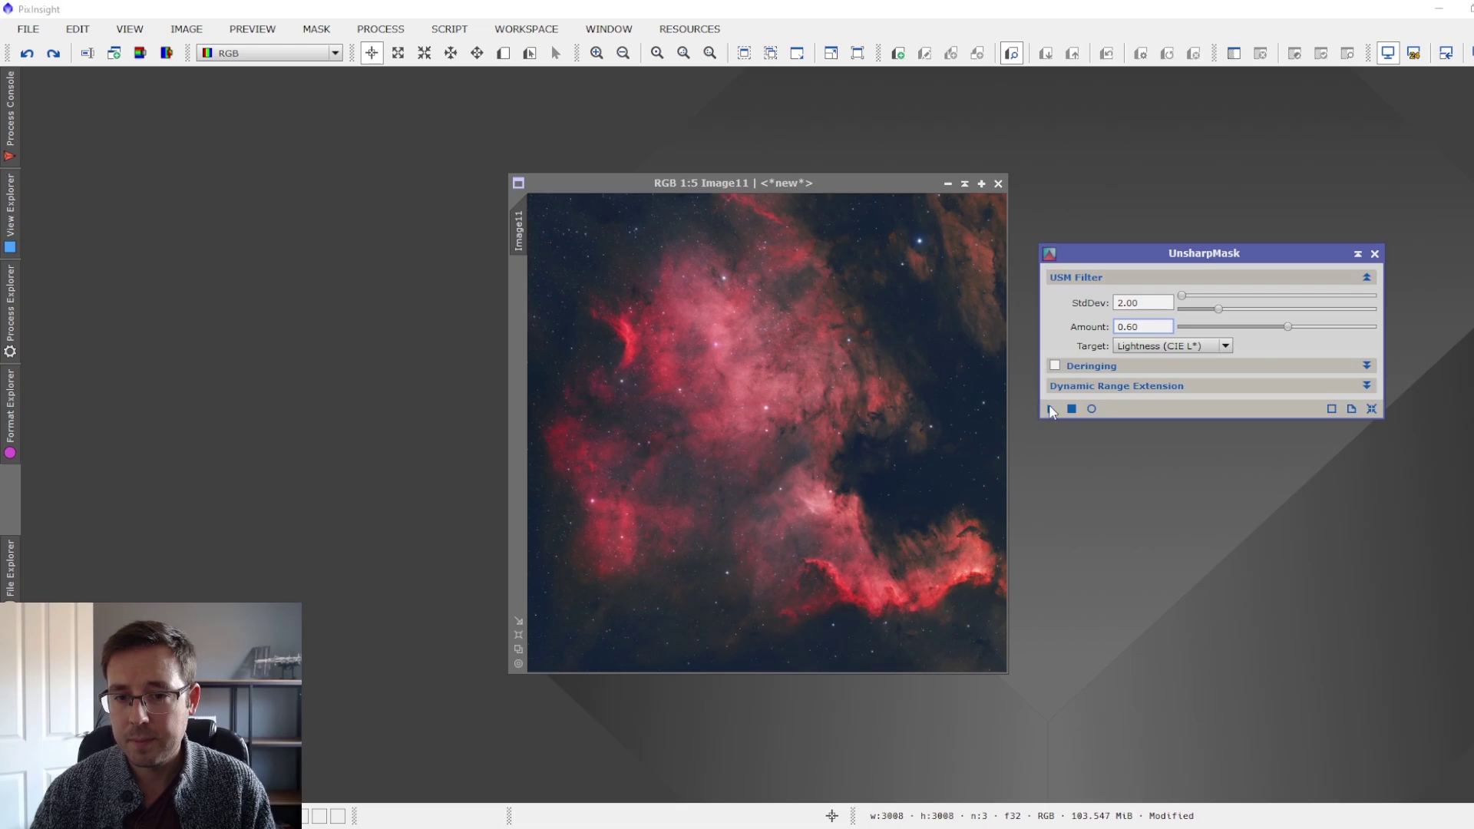
pyautogui.moveTo(1052, 409); pyautogui.dragTo(901, 461)
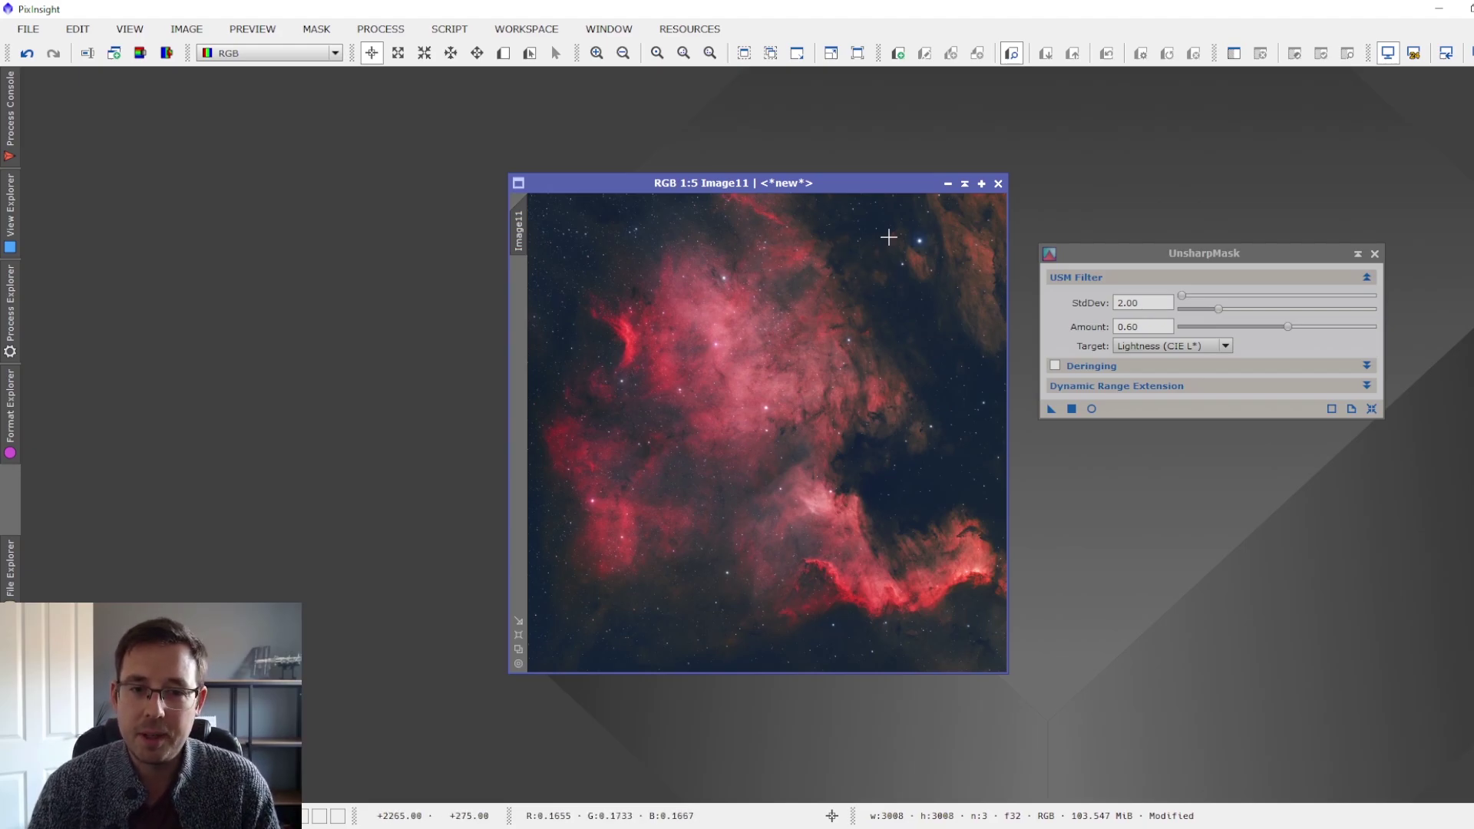
pyautogui.scroll(4, 902, 238)
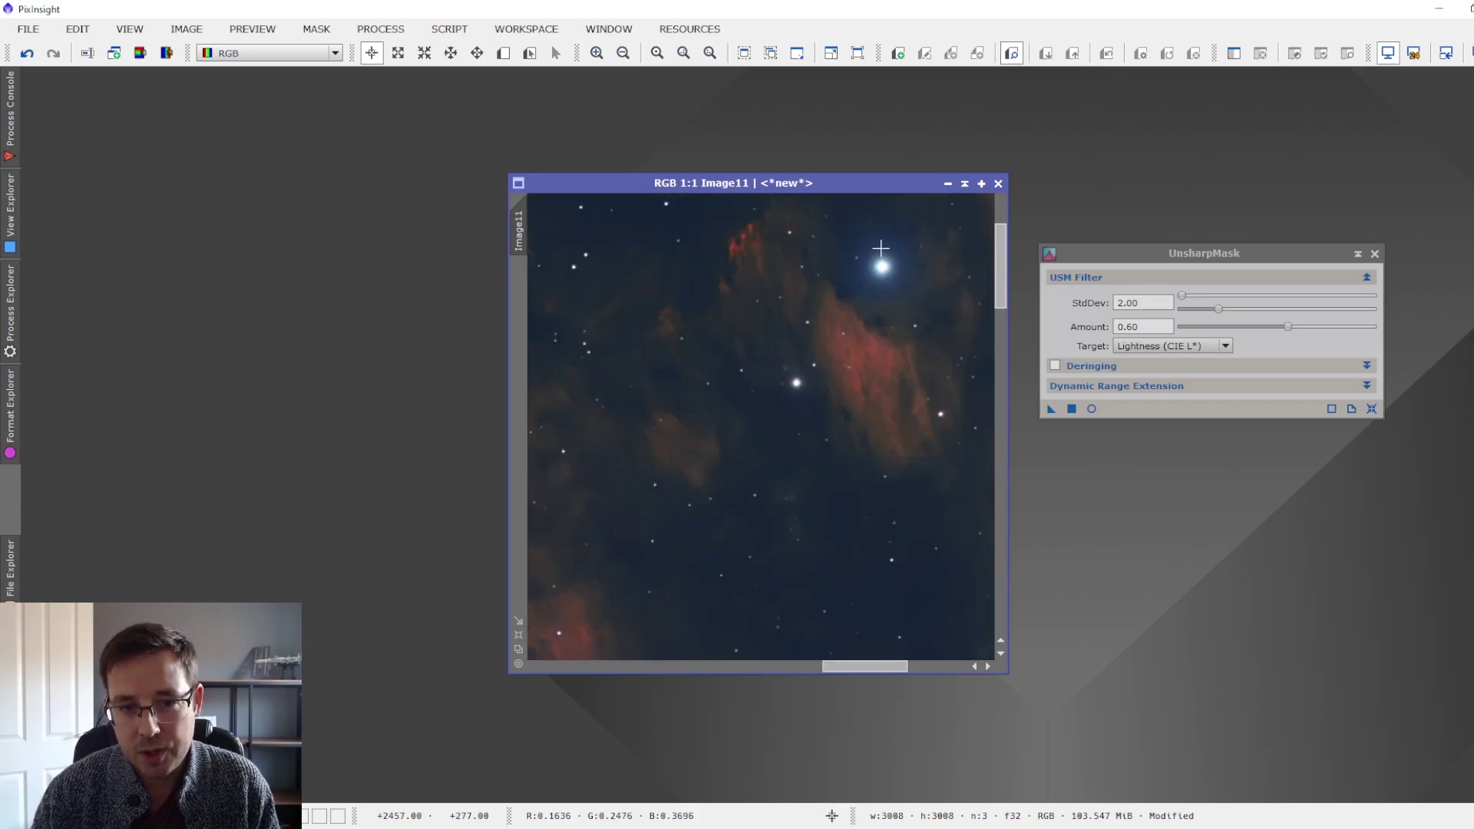
pyautogui.scroll(-4, 738, 430)
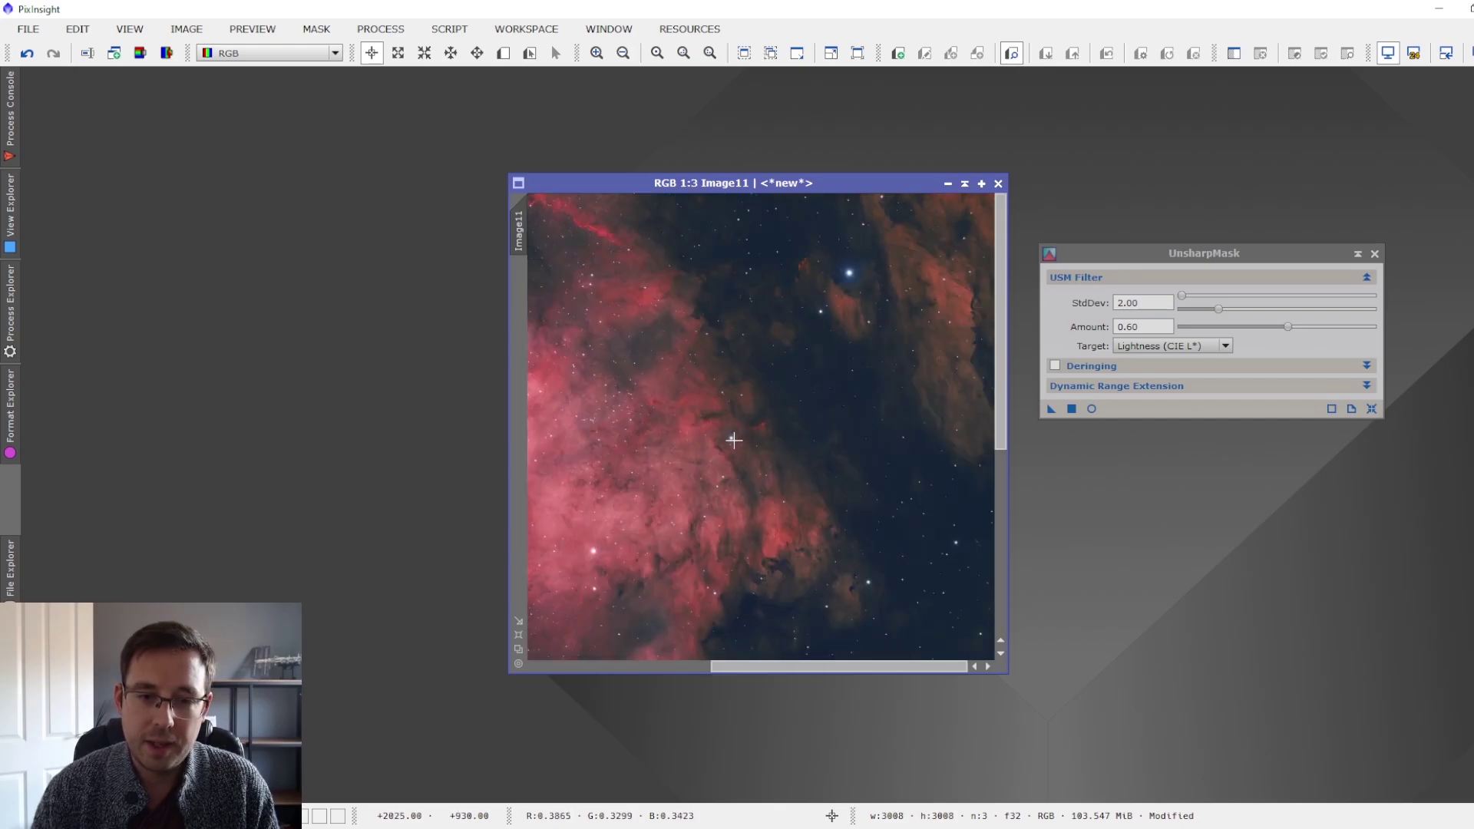
pyautogui.hotkey('ctrl', 'z')
pyautogui.hotkey('ctrl', 'y')
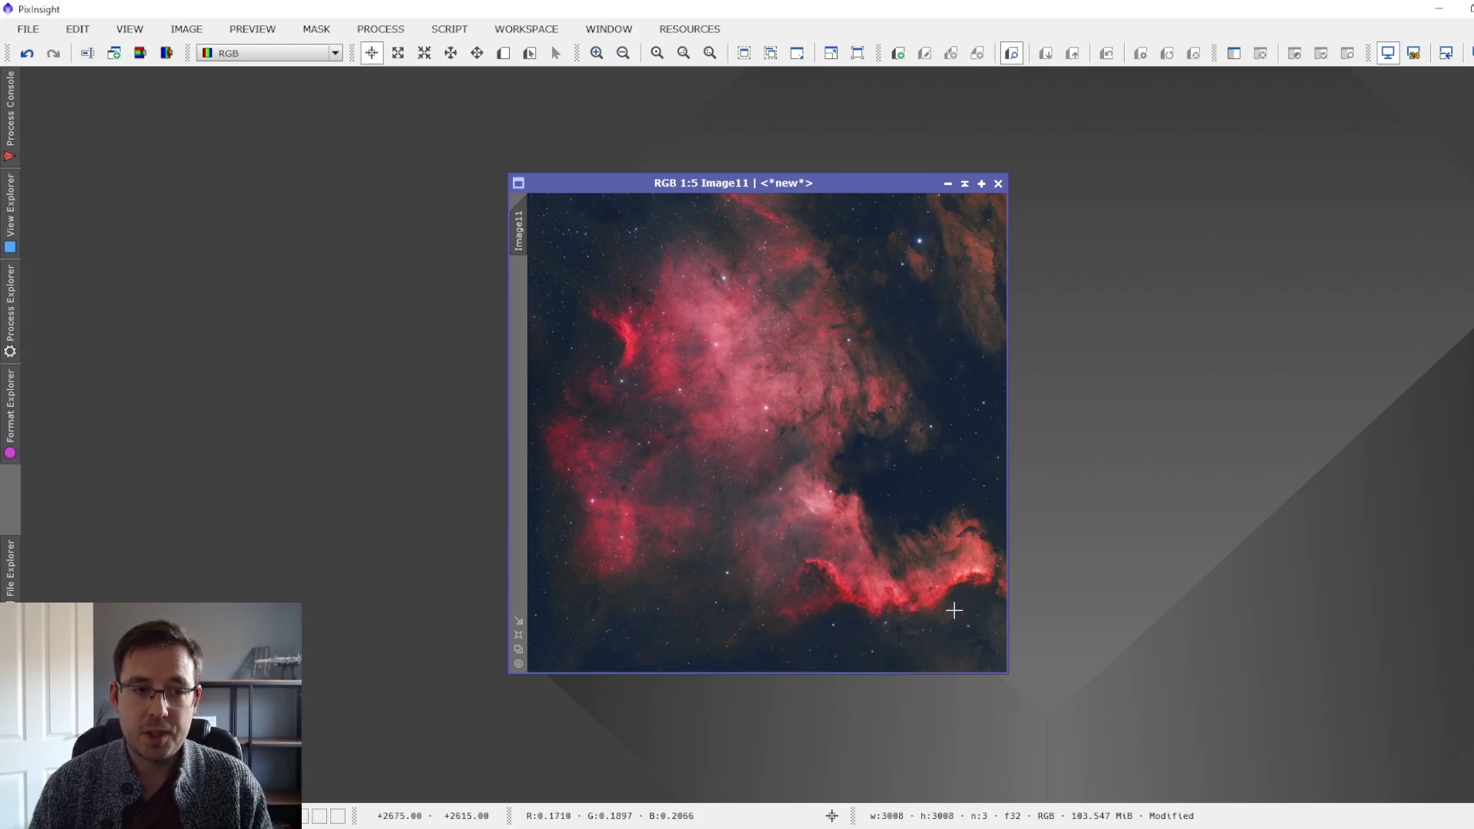
pyautogui.click(33, 31)
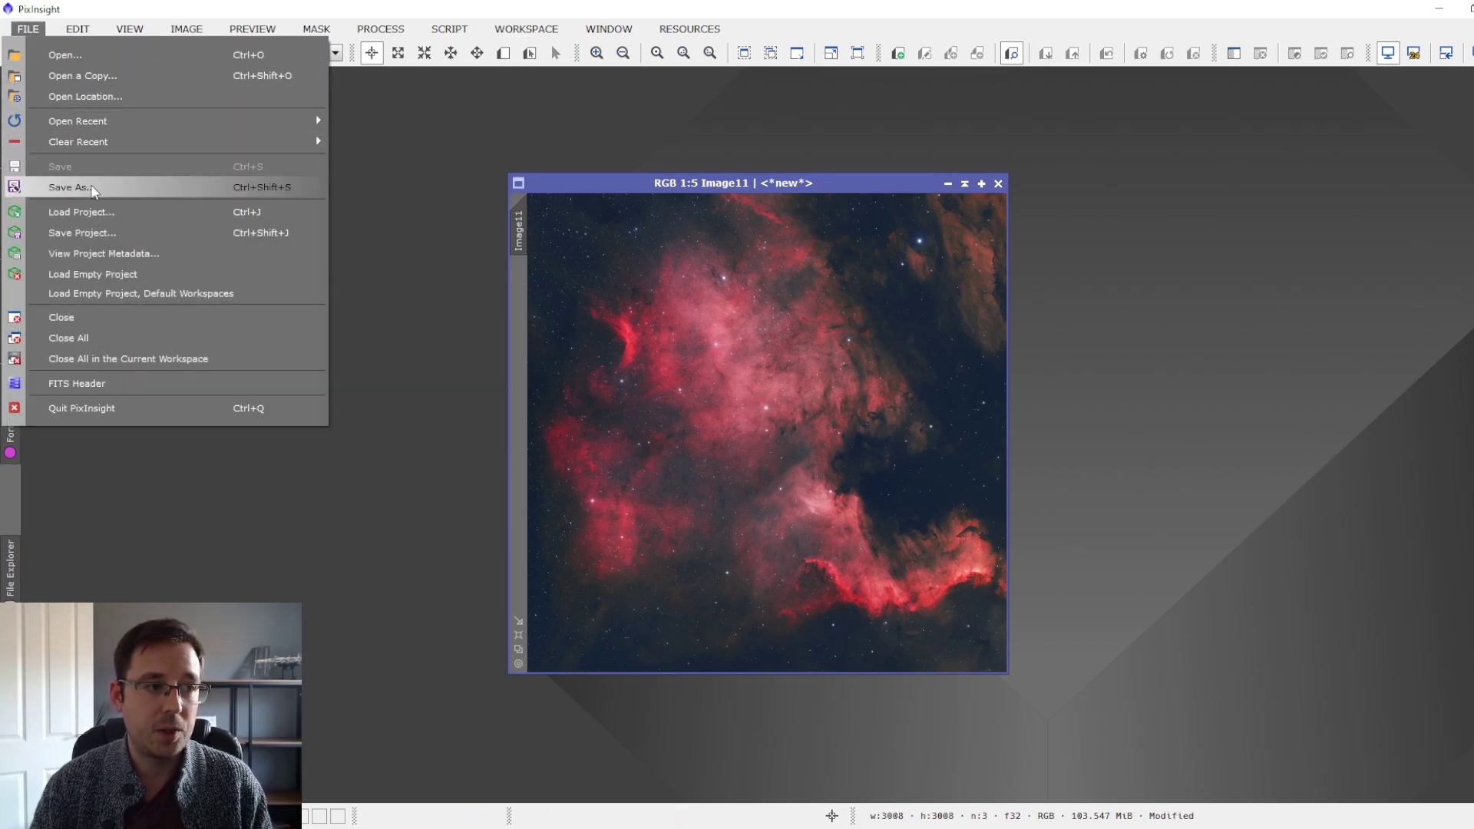
pyautogui.click(753, 187)
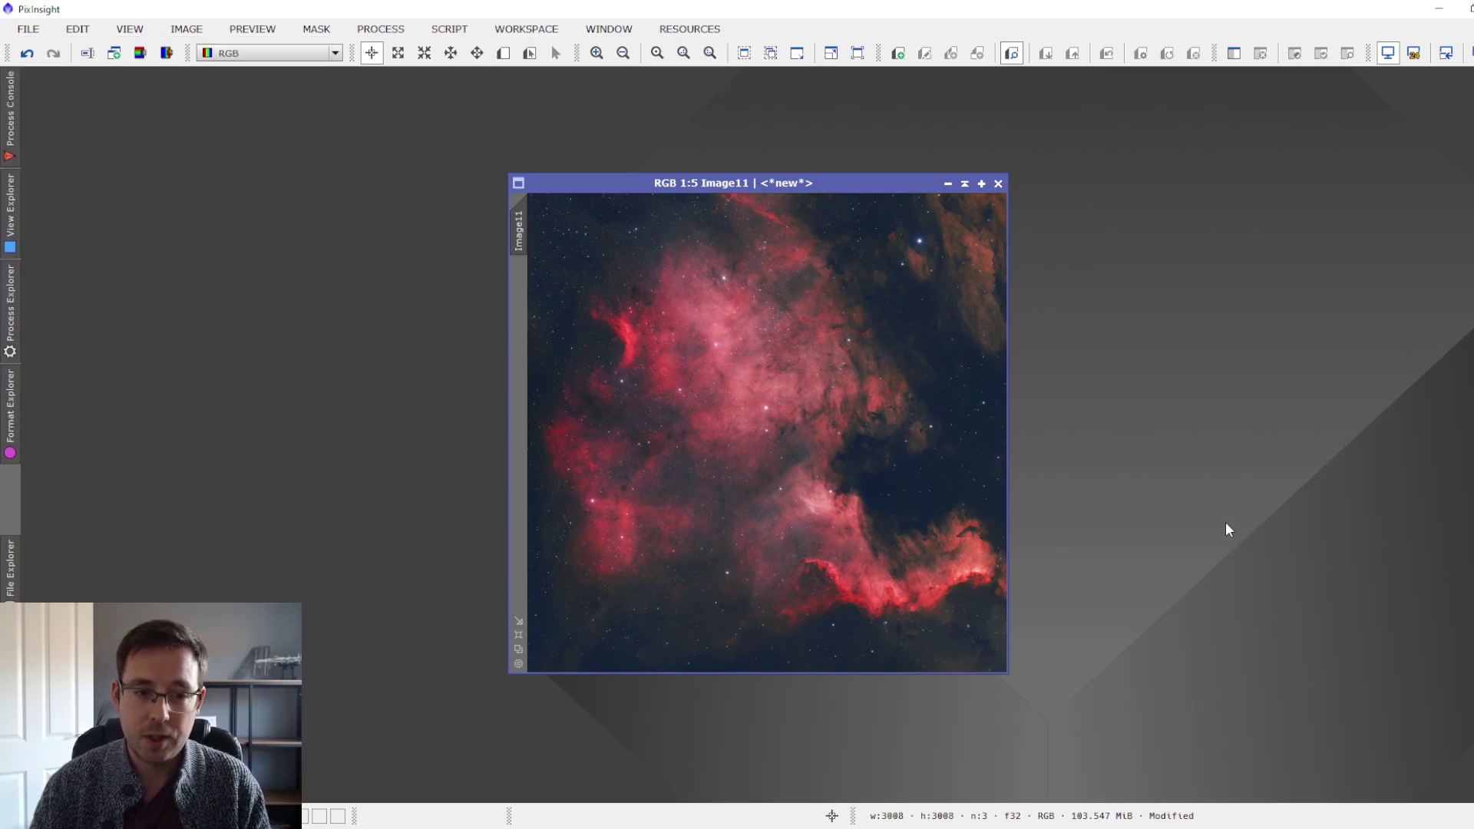